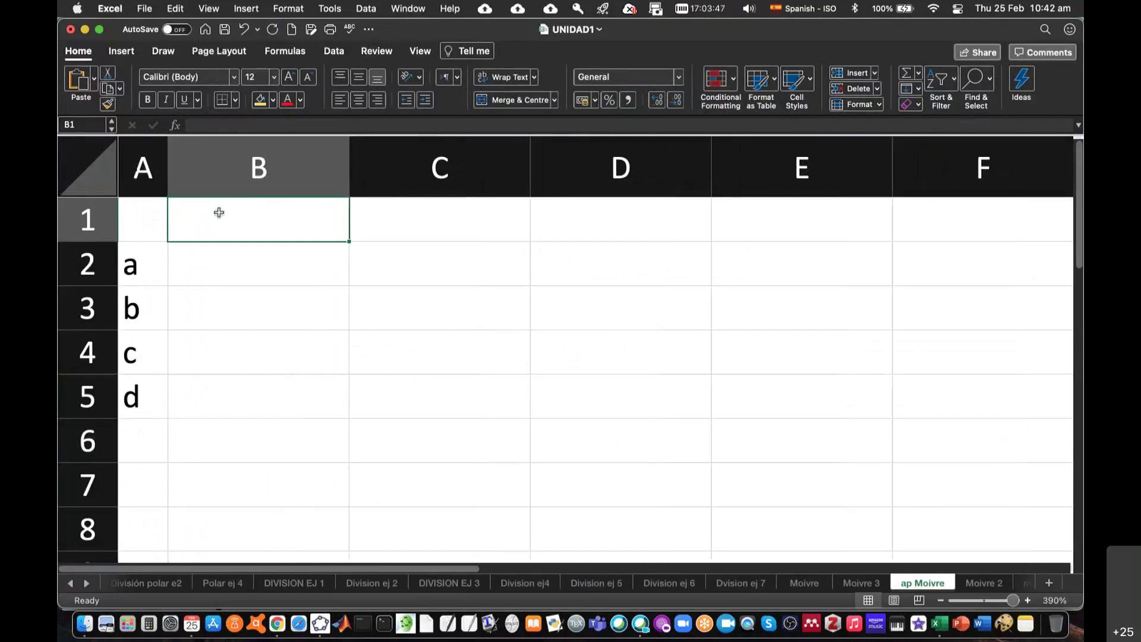
# Enter the column headers Re in B1 and Im in C1, and narrow columns B and C
pyautogui.write('Re')
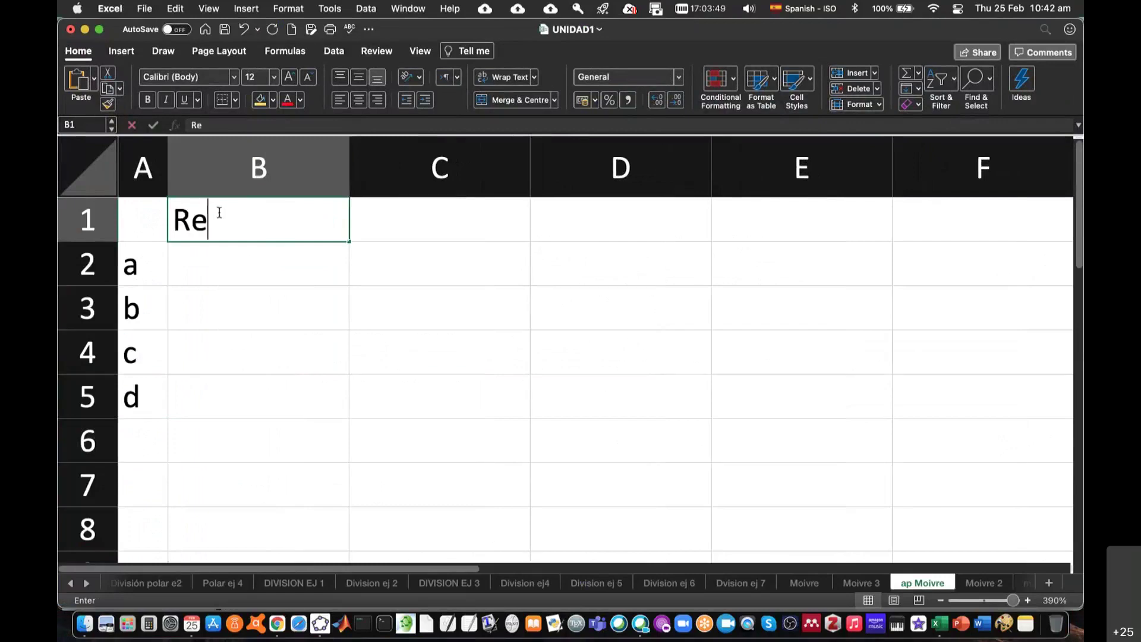
pyautogui.click(349, 176)
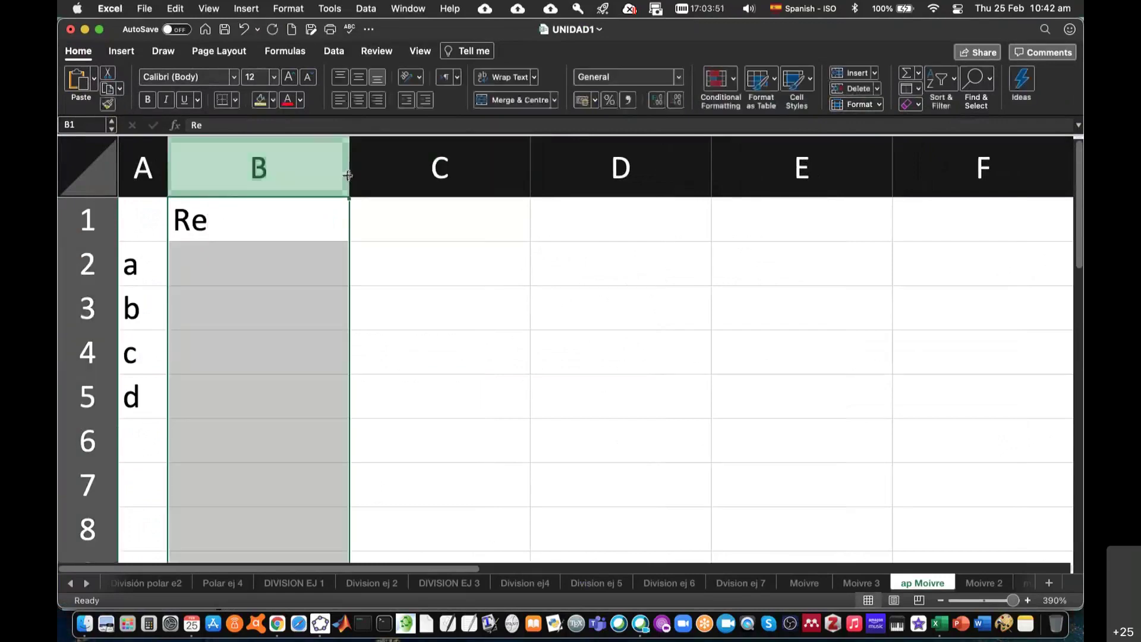
pyautogui.moveTo(348, 176); pyautogui.dragTo(280, 183)
pyautogui.click(334, 216)
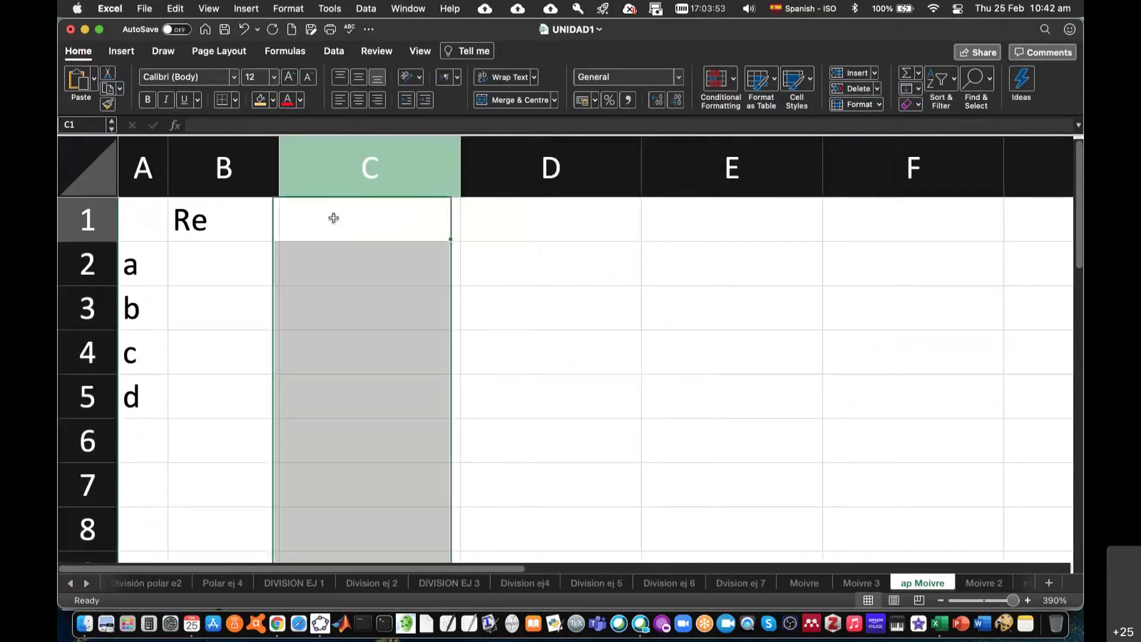
pyautogui.write('Im')
pyautogui.click(457, 180)
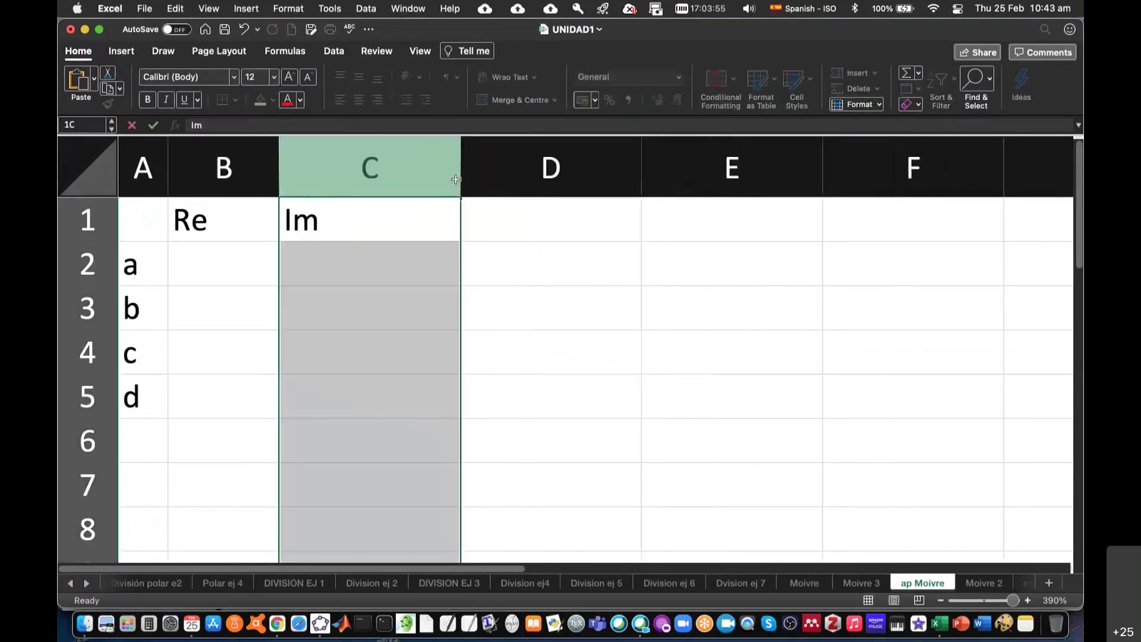
pyautogui.moveTo(459, 178); pyautogui.dragTo(413, 183)
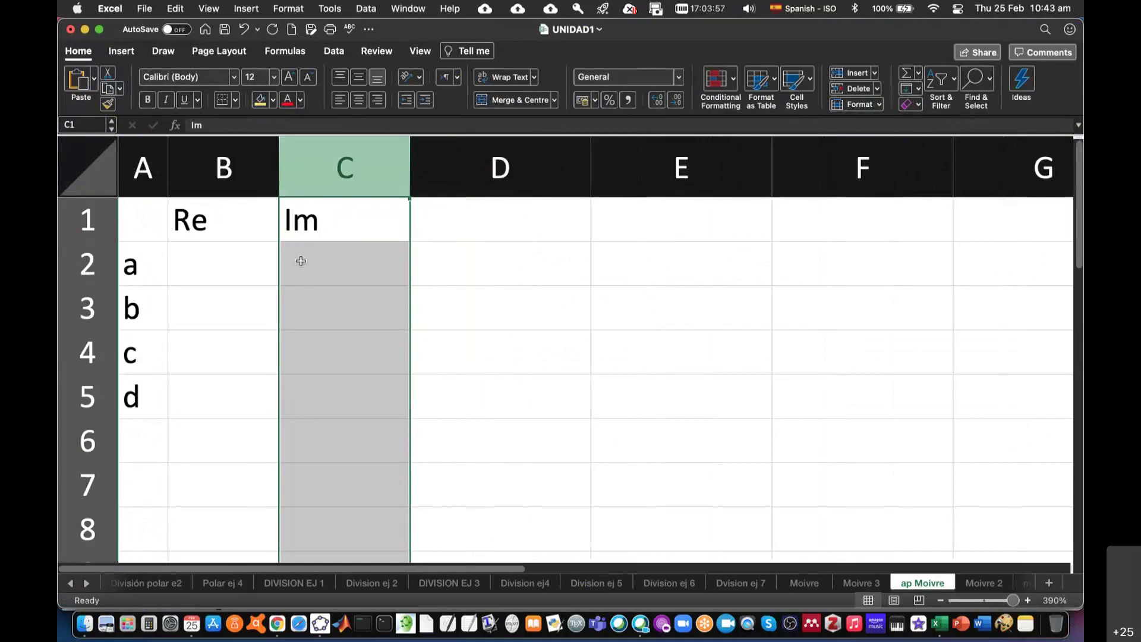
pyautogui.click(421, 321)
# Enter the headers Magnitud in D1 and áng rad in E1
pyautogui.click(463, 226)
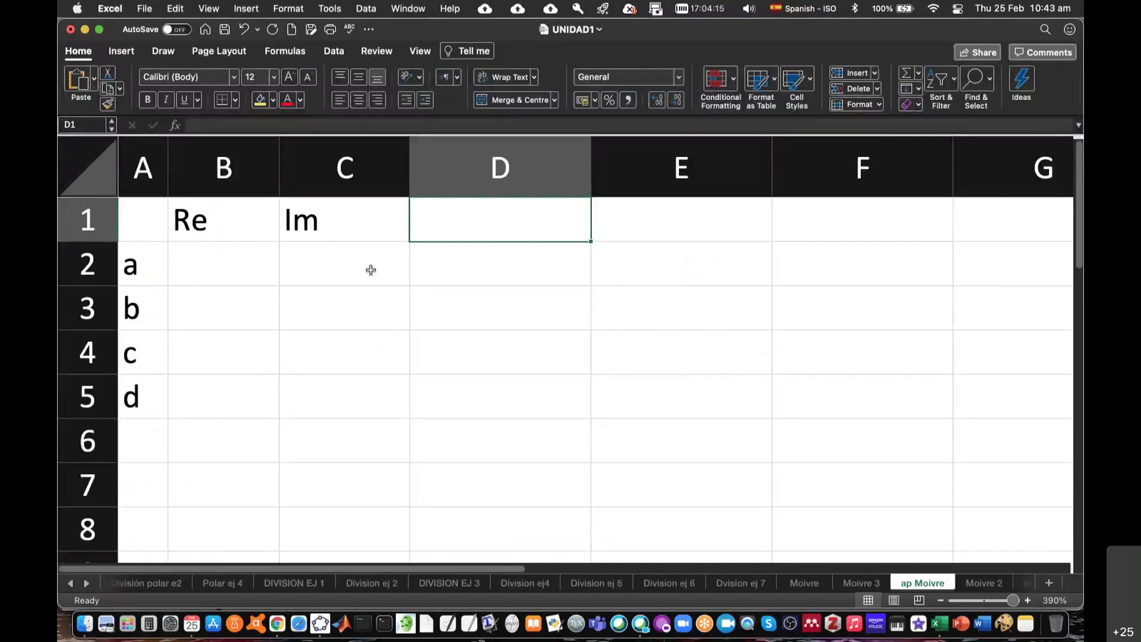
pyautogui.write('Magnitud')
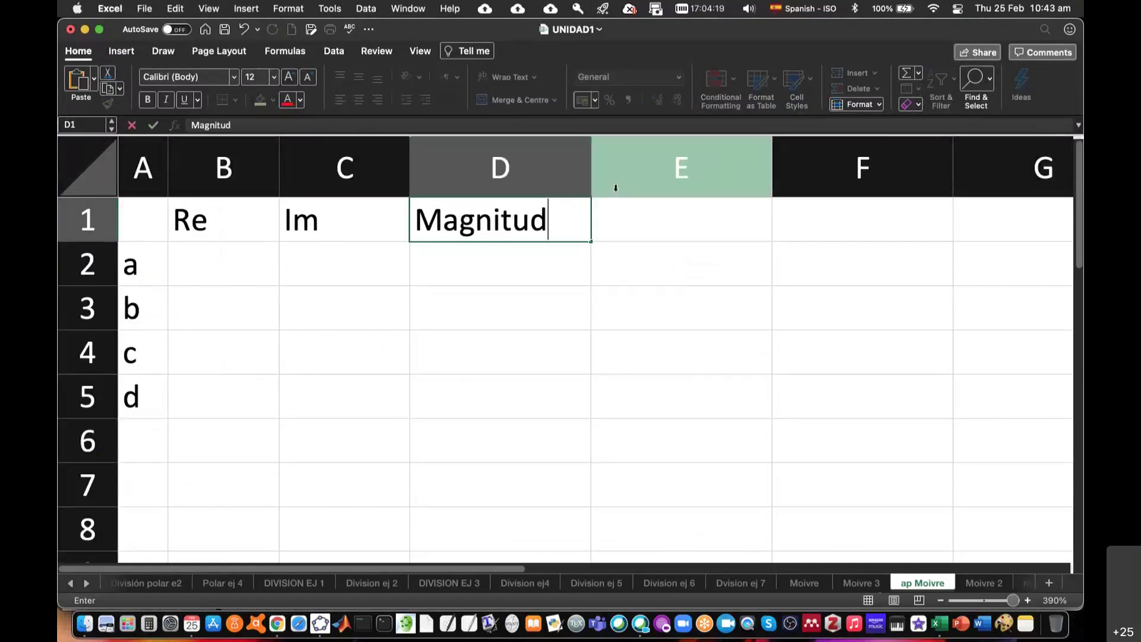
pyautogui.click(645, 216)
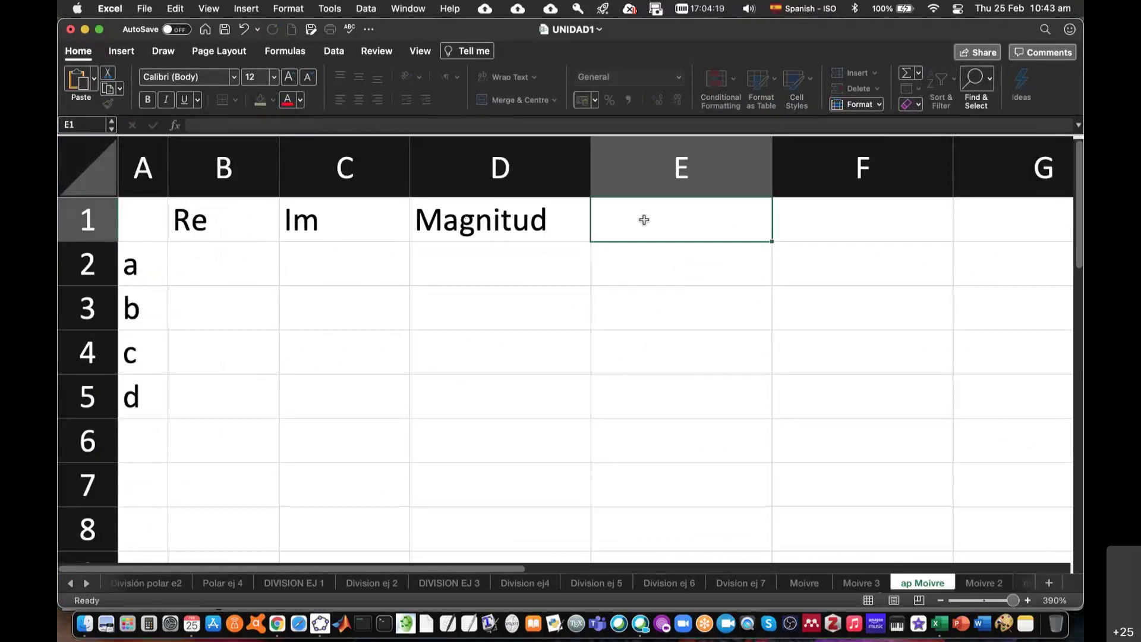
pyautogui.write('-ang rad')
pyautogui.press('BackSpace')
pyautogui.press('BackSpace')
pyautogui.press('BackSpace')
pyautogui.press('BackSpace')
pyautogui.press('BackSpace')
pyautogui.press('BackSpace')
pyautogui.press('BackSpace')
pyautogui.press('BackSpace')
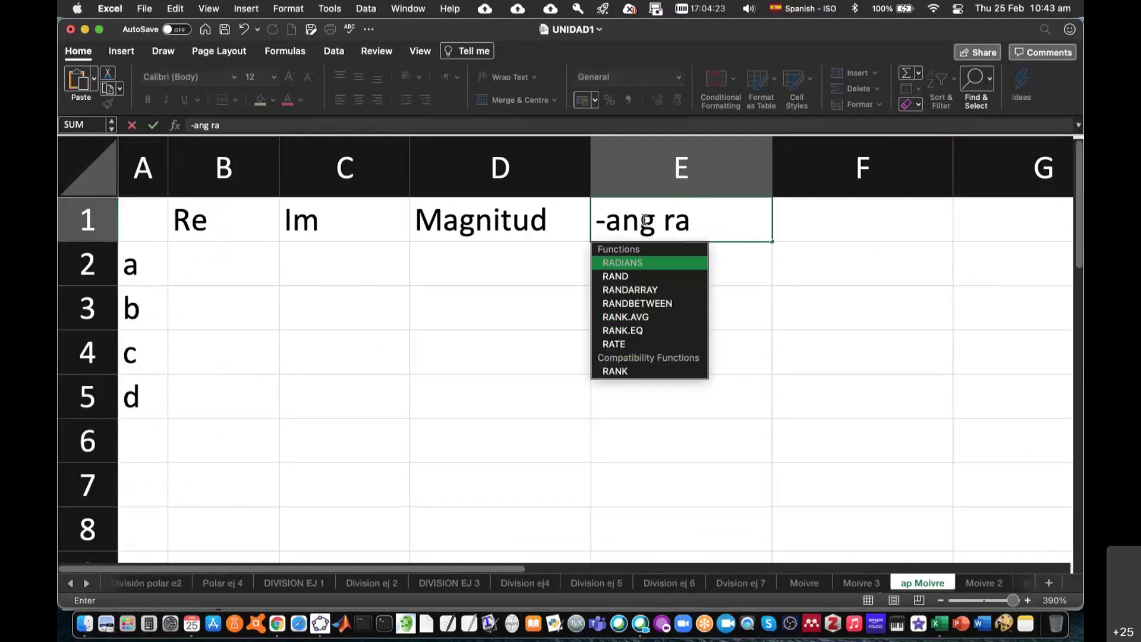
pyautogui.write('áng rad')
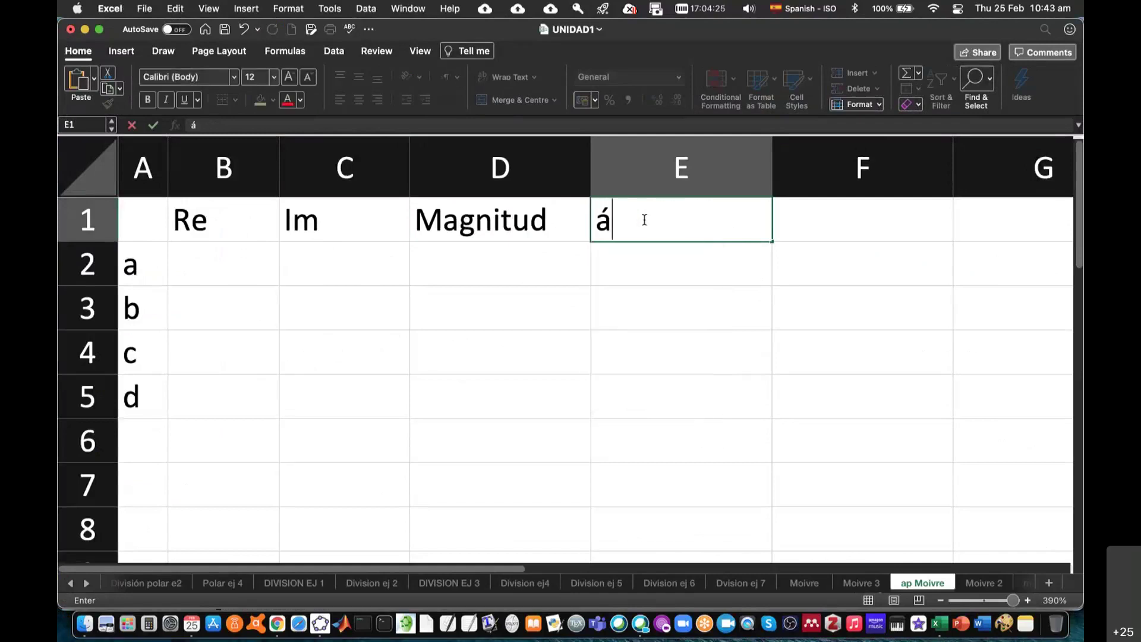
pyautogui.press('Return')
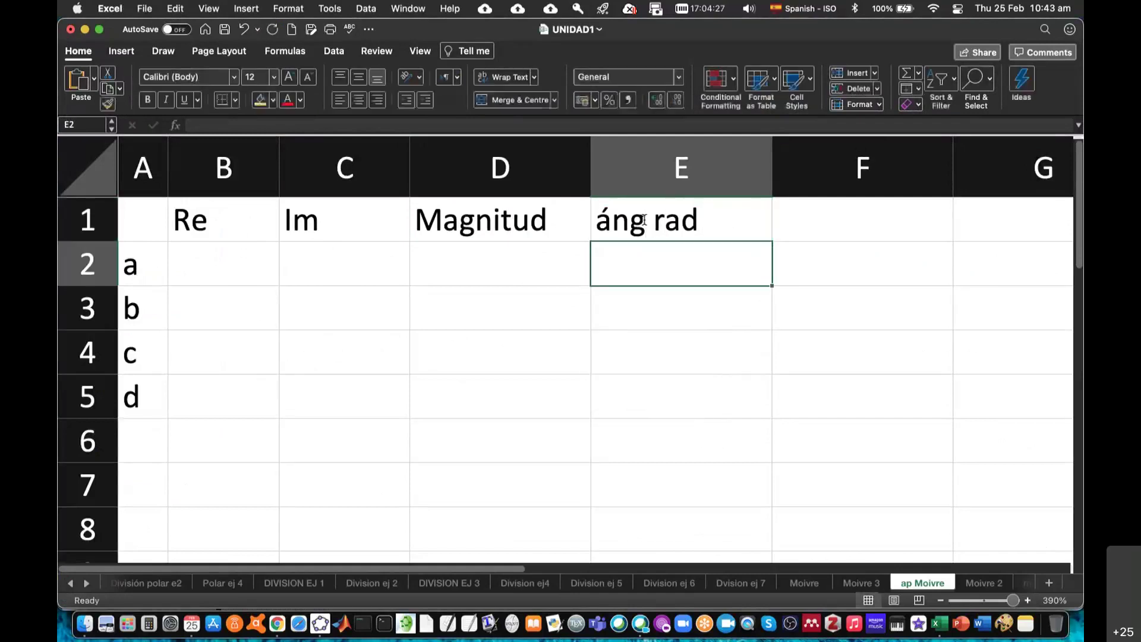
# Consult the problem's expression in the Overleaf document and enter row a's magnitude in D2 as =2*PI()
pyautogui.press('super+Tab')
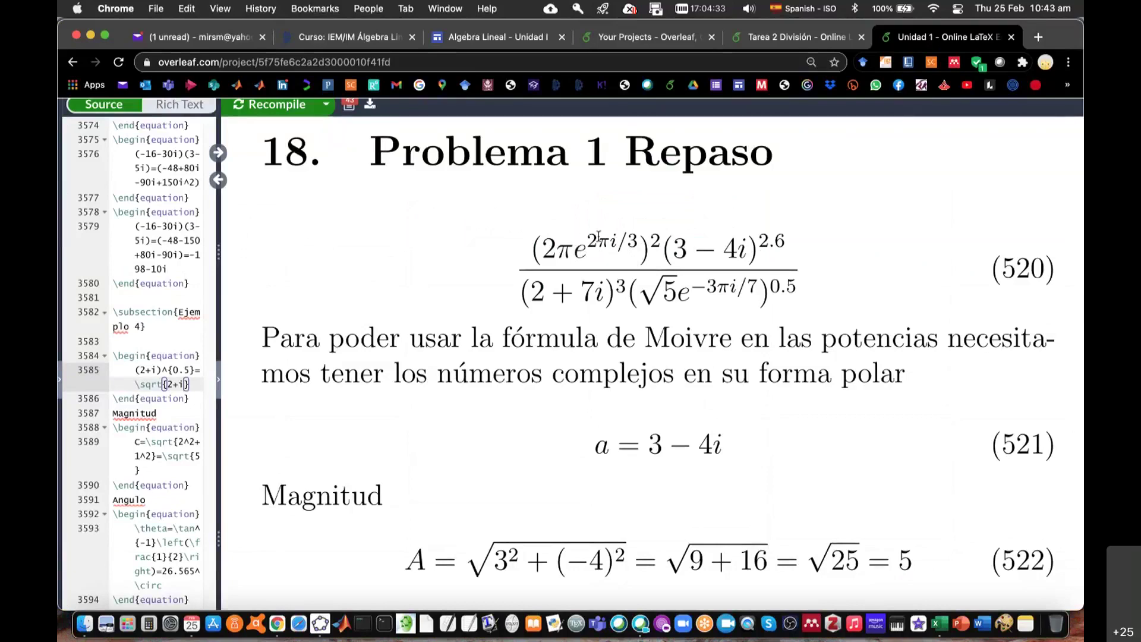
pyautogui.press('super+Tab')
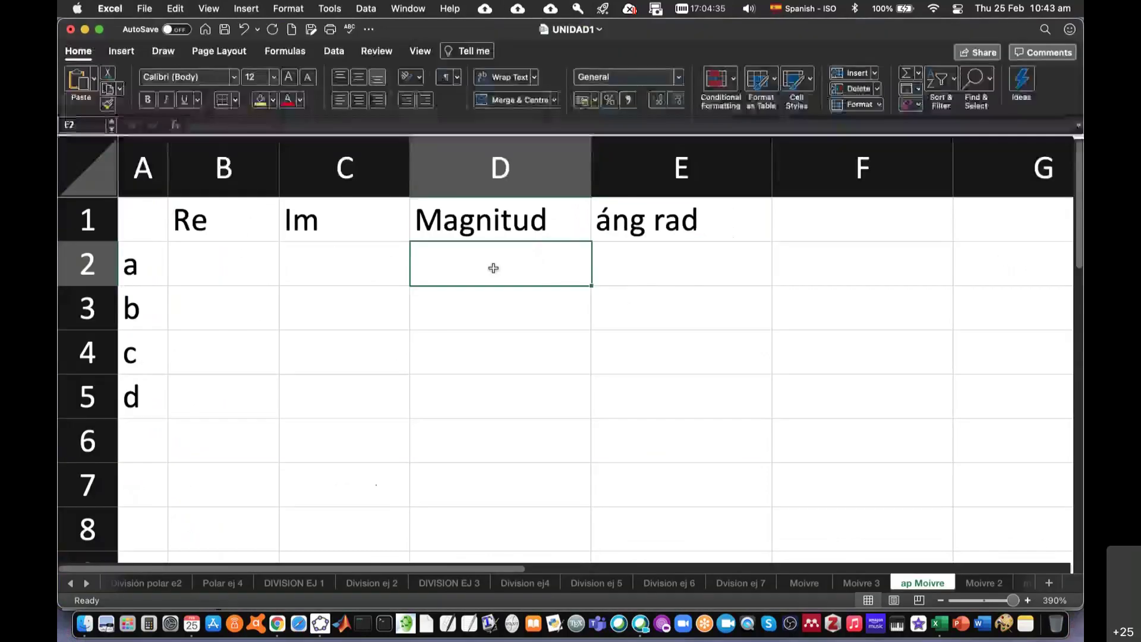
pyautogui.write('=')
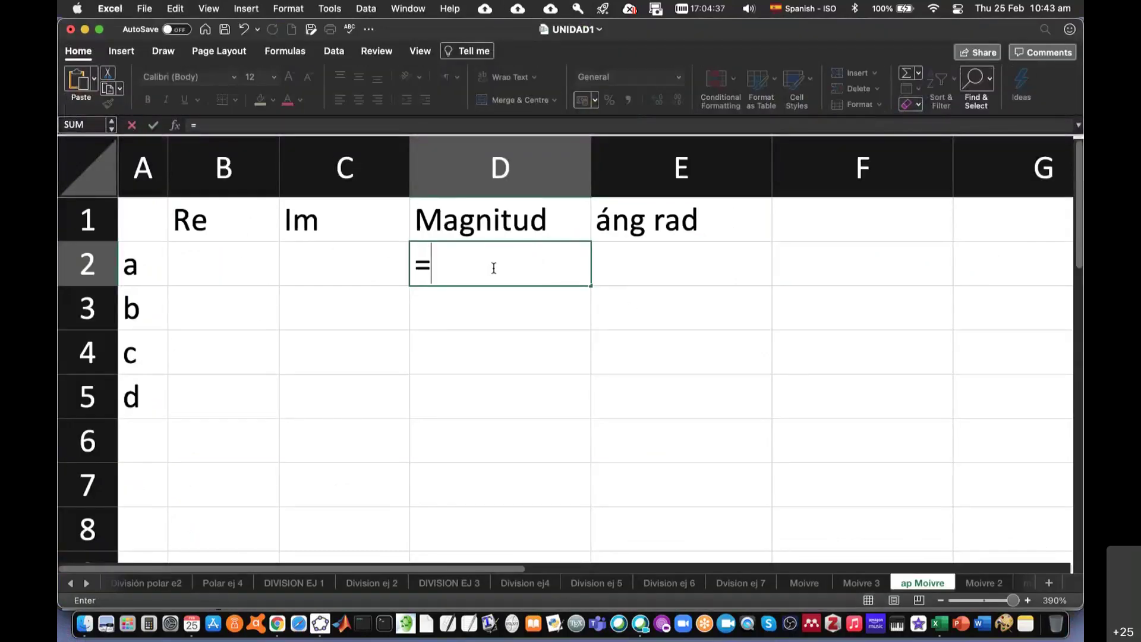
pyautogui.write('2*pi()/3')
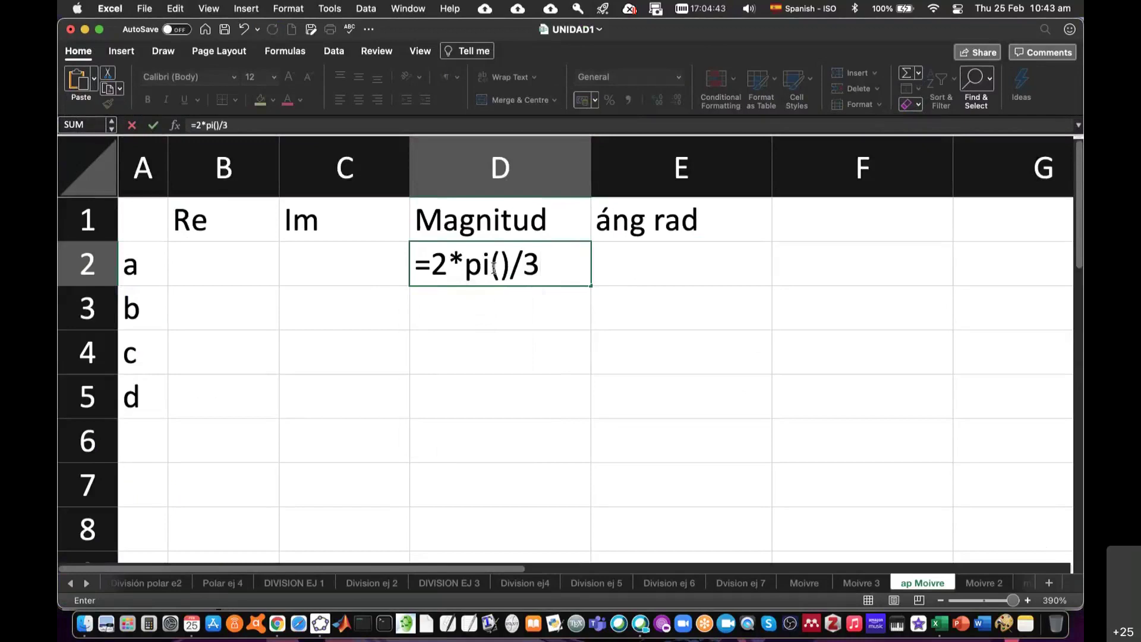
pyautogui.press('super+Tab')
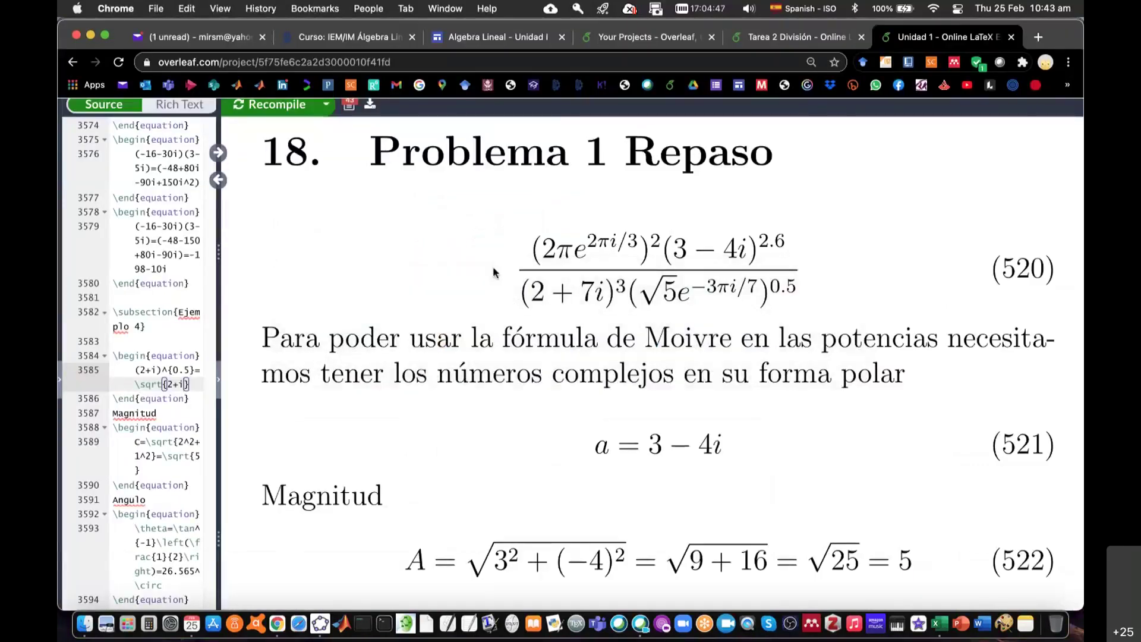
pyautogui.press('super+Tab')
pyautogui.press('Return')
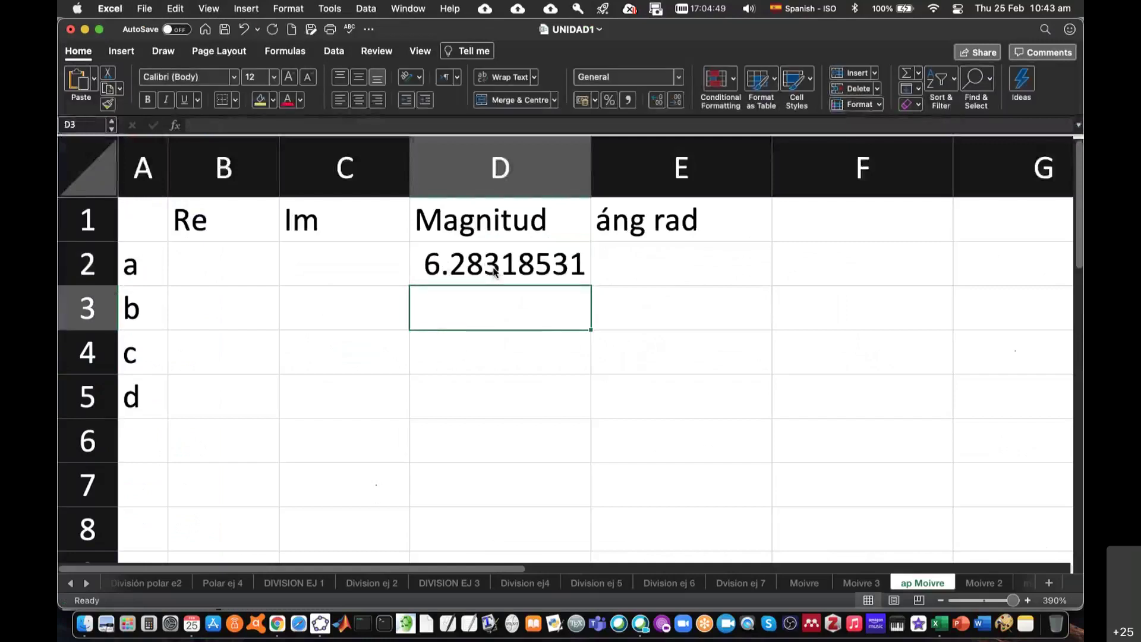
pyautogui.click(519, 266)
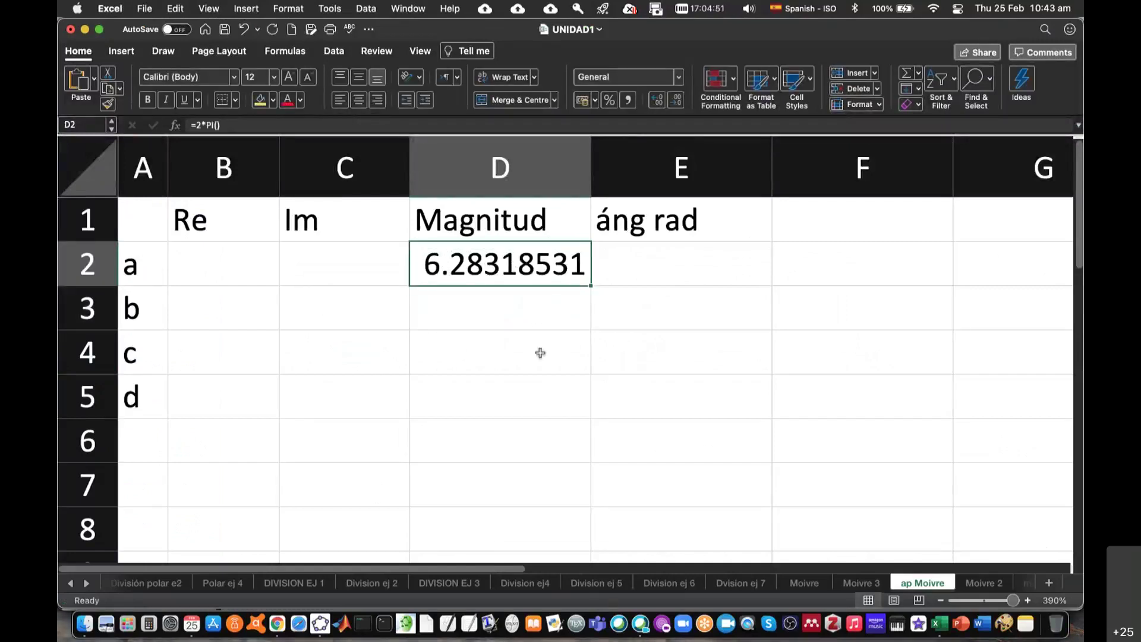
# Add the header n in F1 and enter row a's angle from the Overleaf expression in E2 as =2*pi()/3
pyautogui.press('super+Tab')
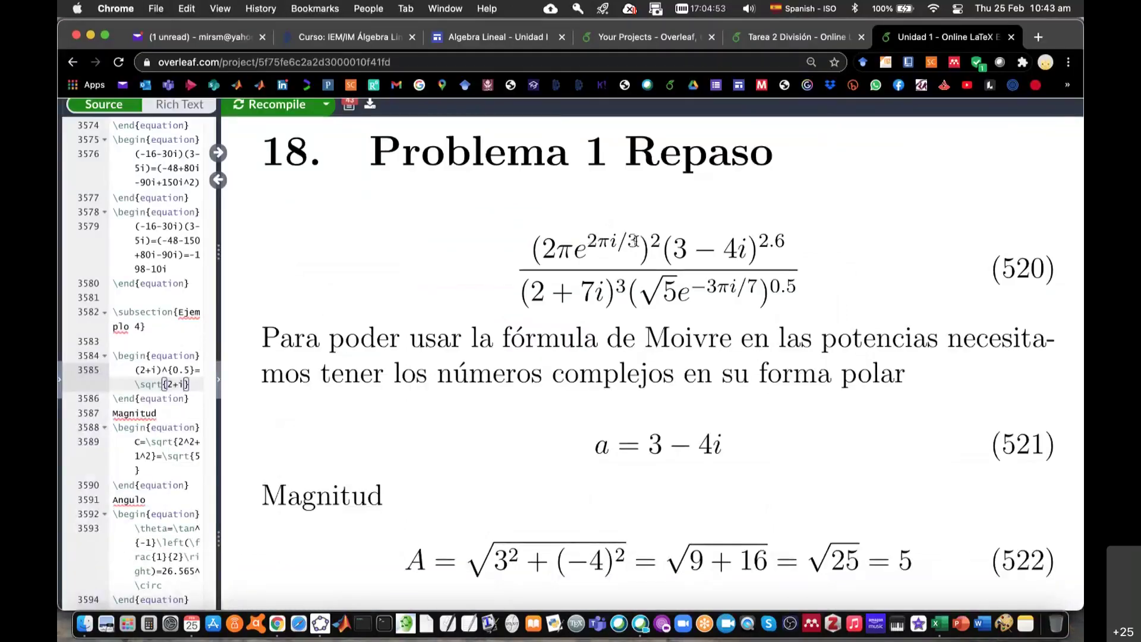
pyautogui.press('super+Tab')
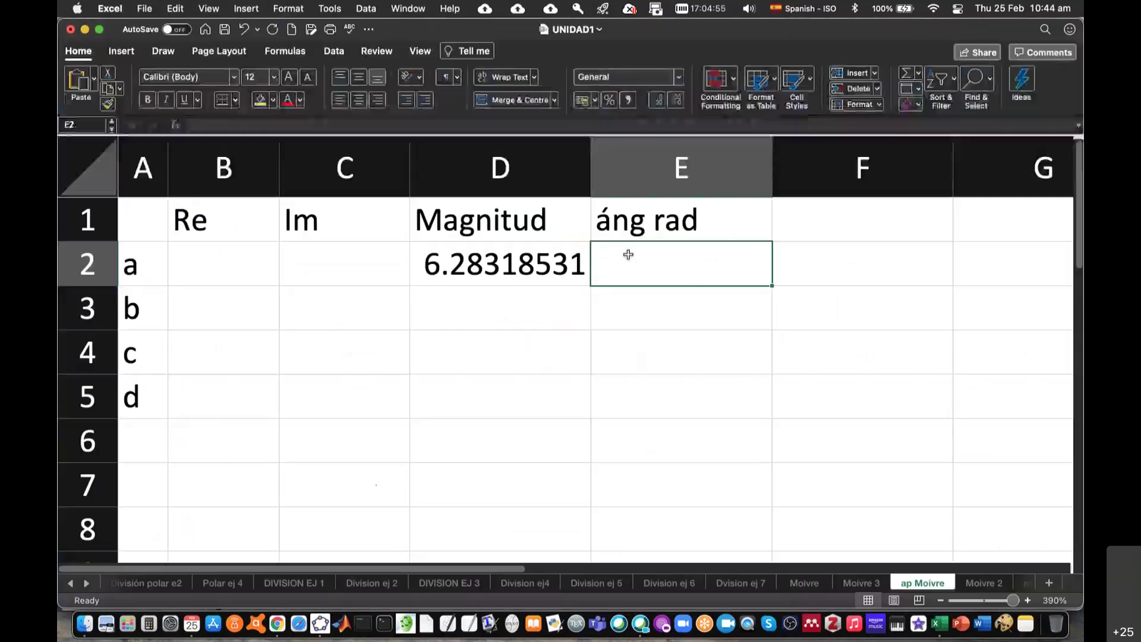
pyautogui.click(805, 219)
pyautogui.write('n')
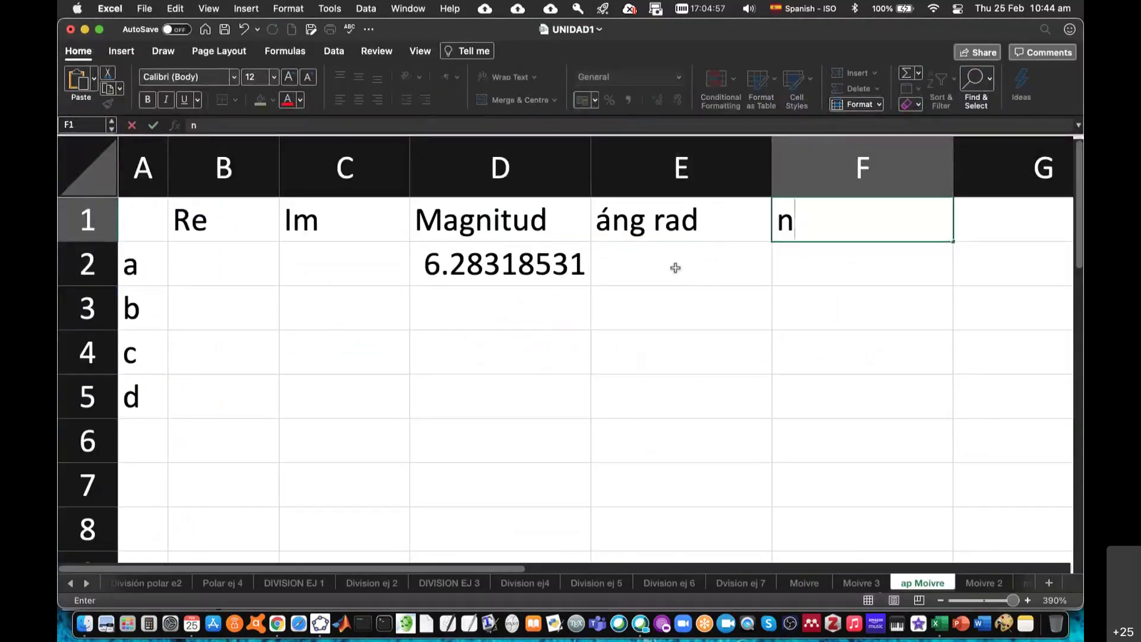
pyautogui.click(673, 265)
pyautogui.write('=2*pi()/3')
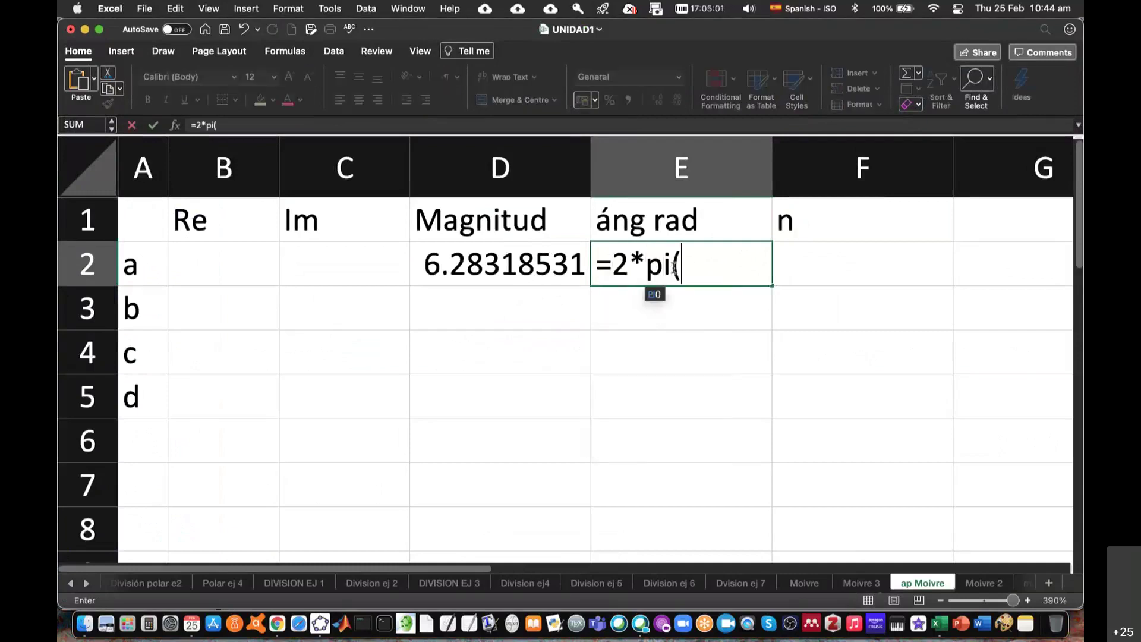
pyautogui.press('Return')
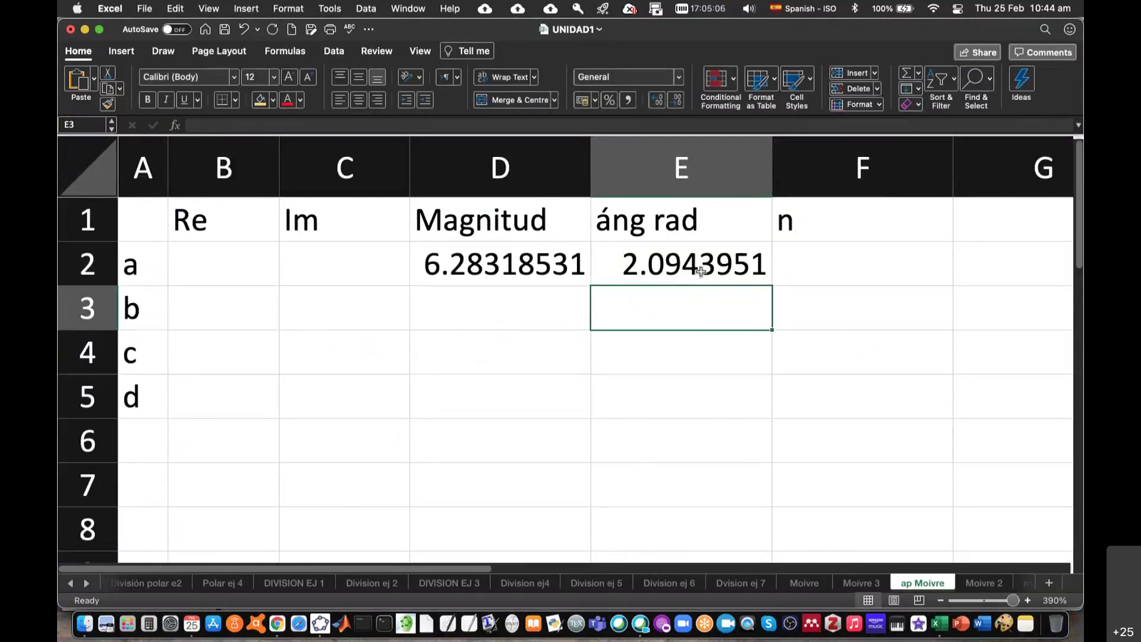
# Calculate row a's real part in B2 as the magnitude times the cosine of the angle, =D2*cos(E2)
pyautogui.press('super+Tab')
pyautogui.press('super+Tab')
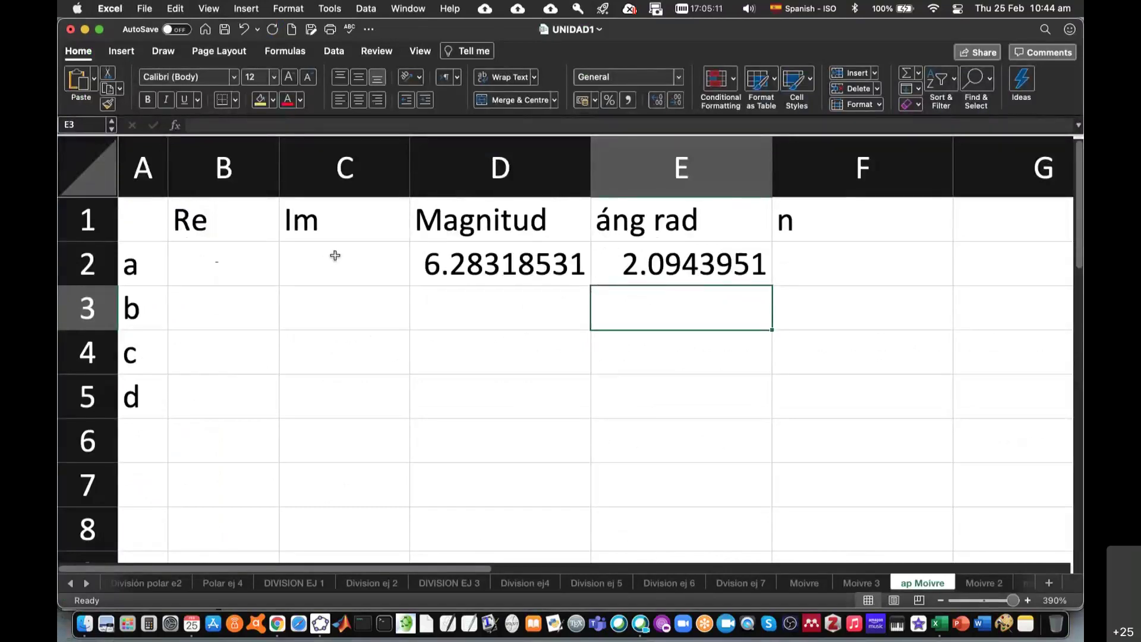
pyautogui.click(232, 266)
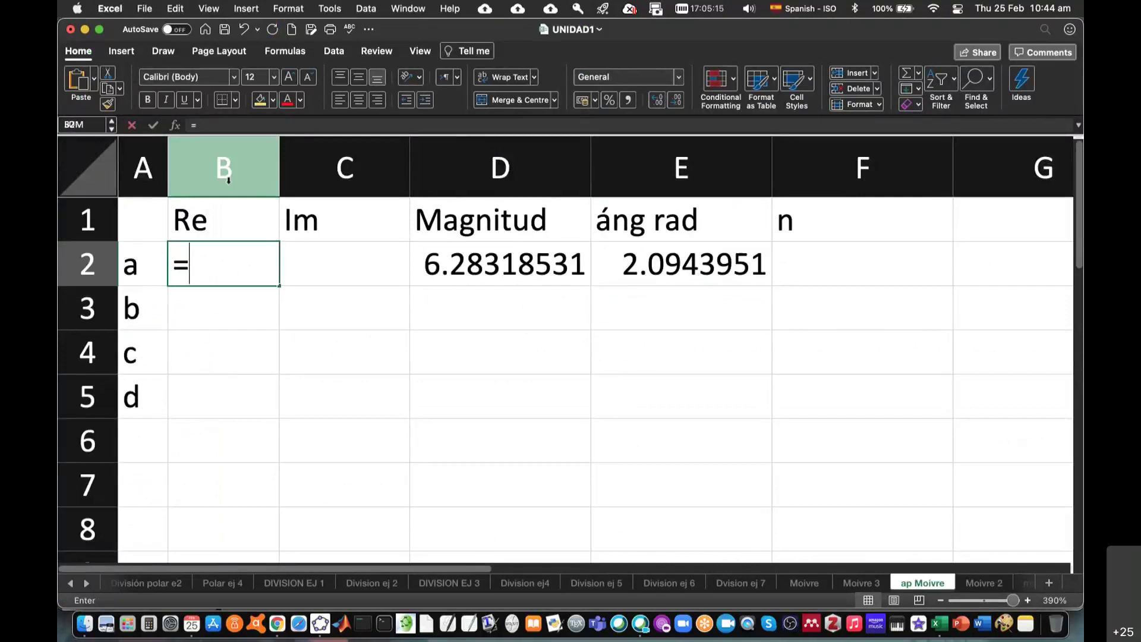
pyautogui.write('=')
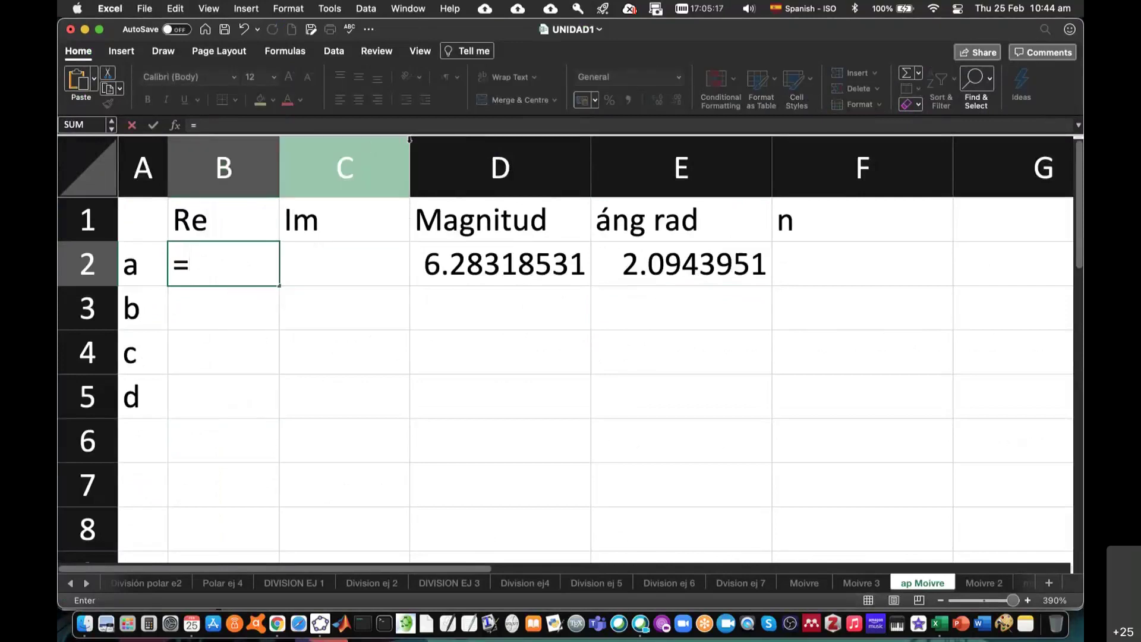
pyautogui.click(501, 262)
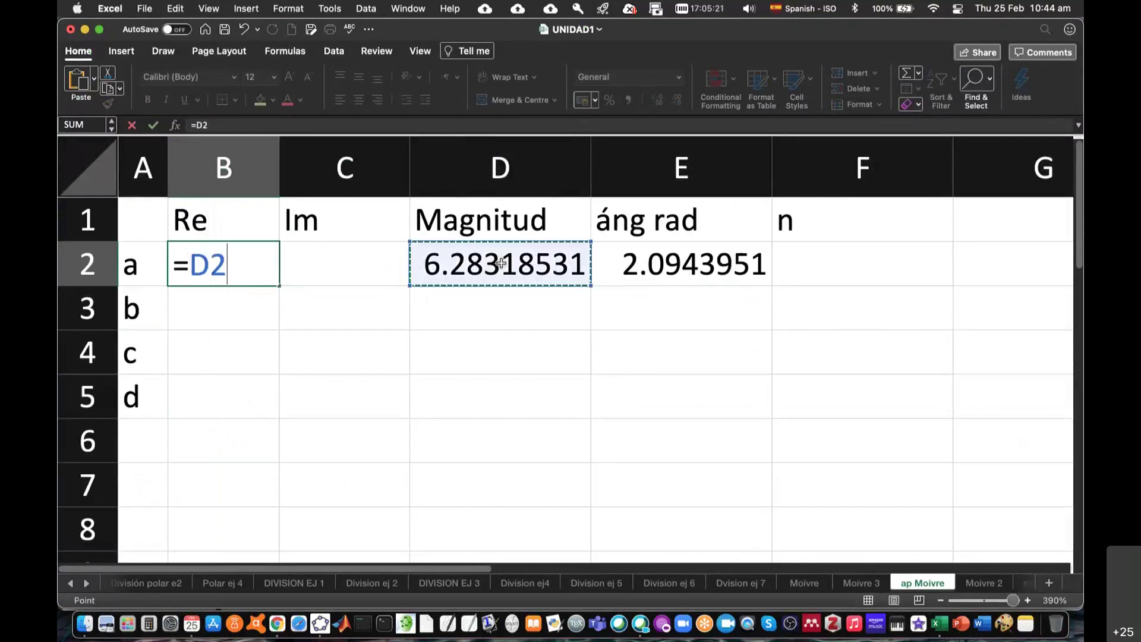
pyautogui.write('*cos(')
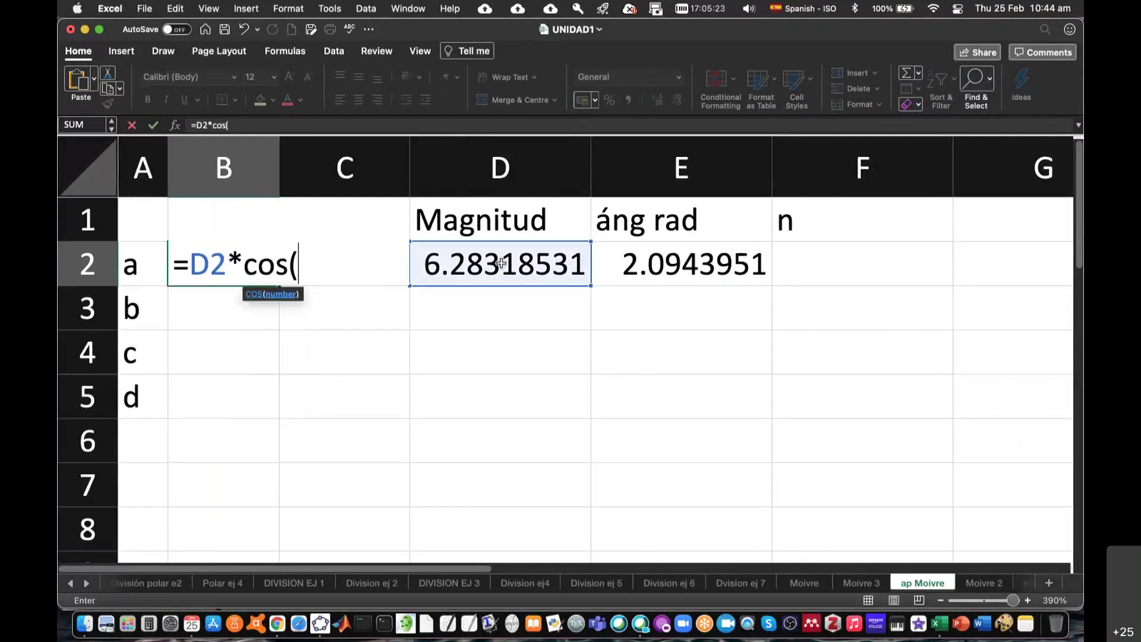
pyautogui.click(712, 274)
pyautogui.press('Return')
pyautogui.write('ç')
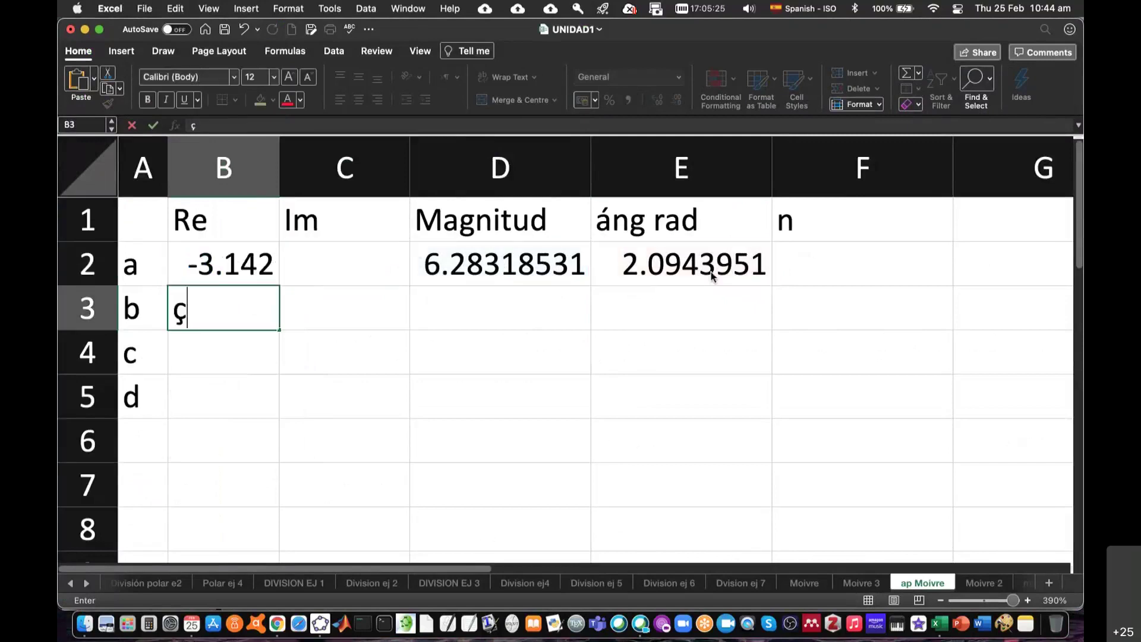
pyautogui.press('BackSpace')
# Calculate row a's imaginary part in C2 as the magnitude times the sine of the angle, =D2*sin(E2)
pyautogui.click(335, 264)
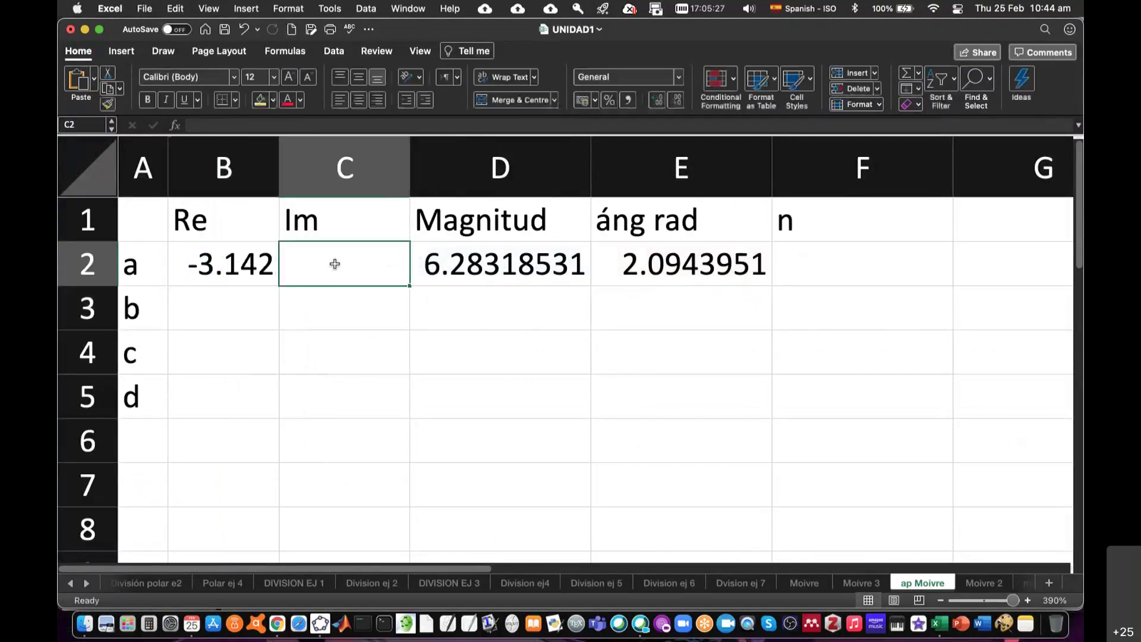
pyautogui.write('=')
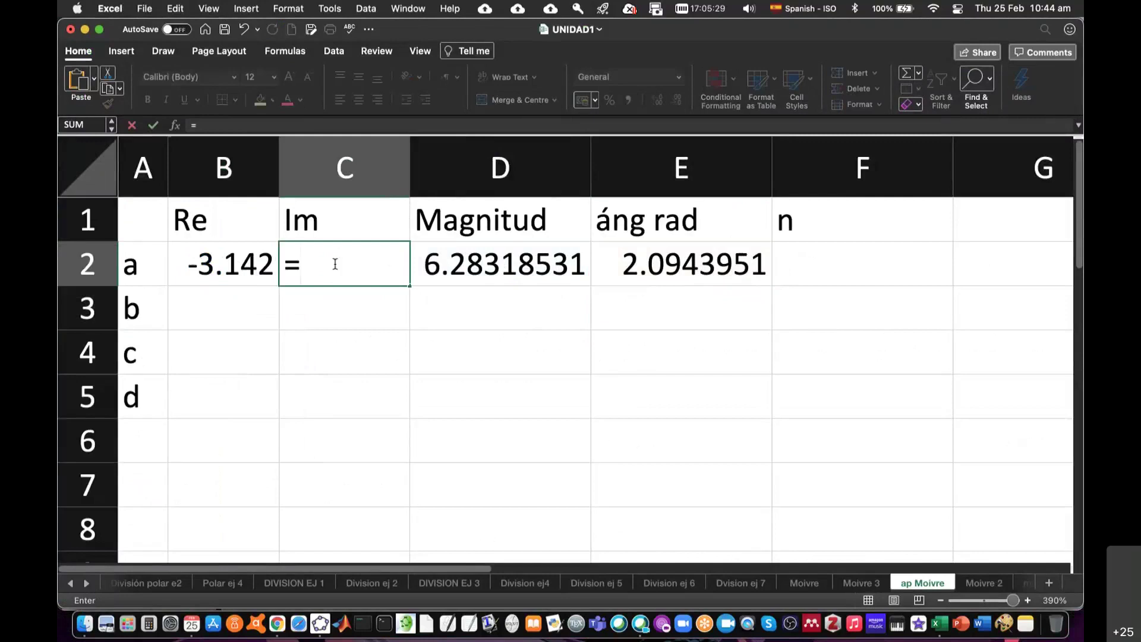
pyautogui.click(477, 265)
pyautogui.write('*sin(')
pyautogui.click(680, 264)
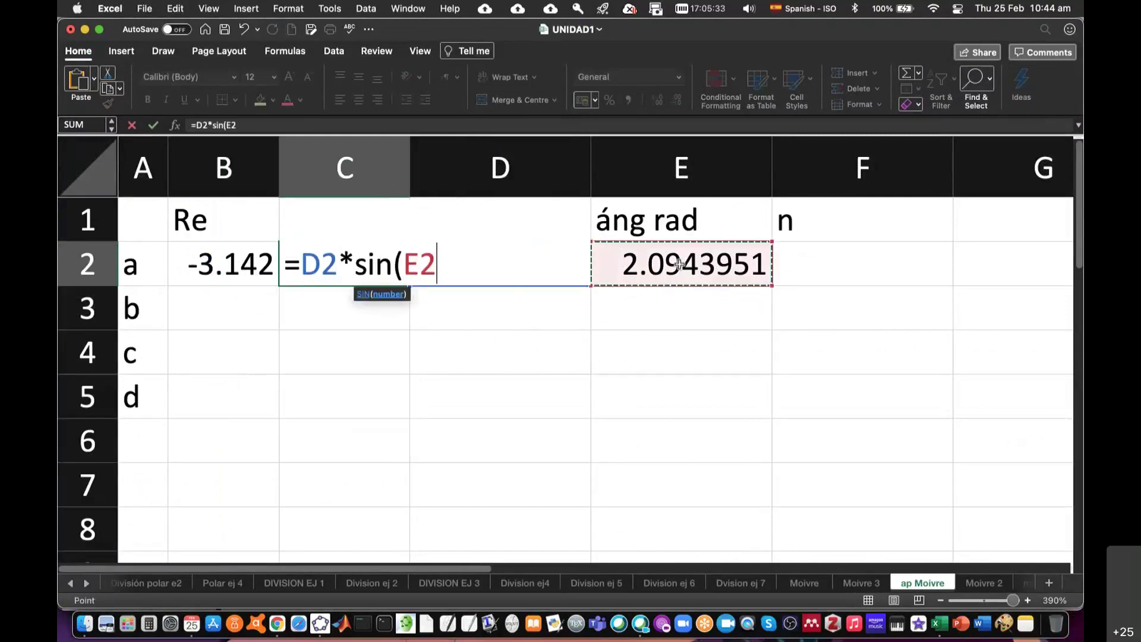
pyautogui.write(')')
pyautogui.press('Return')
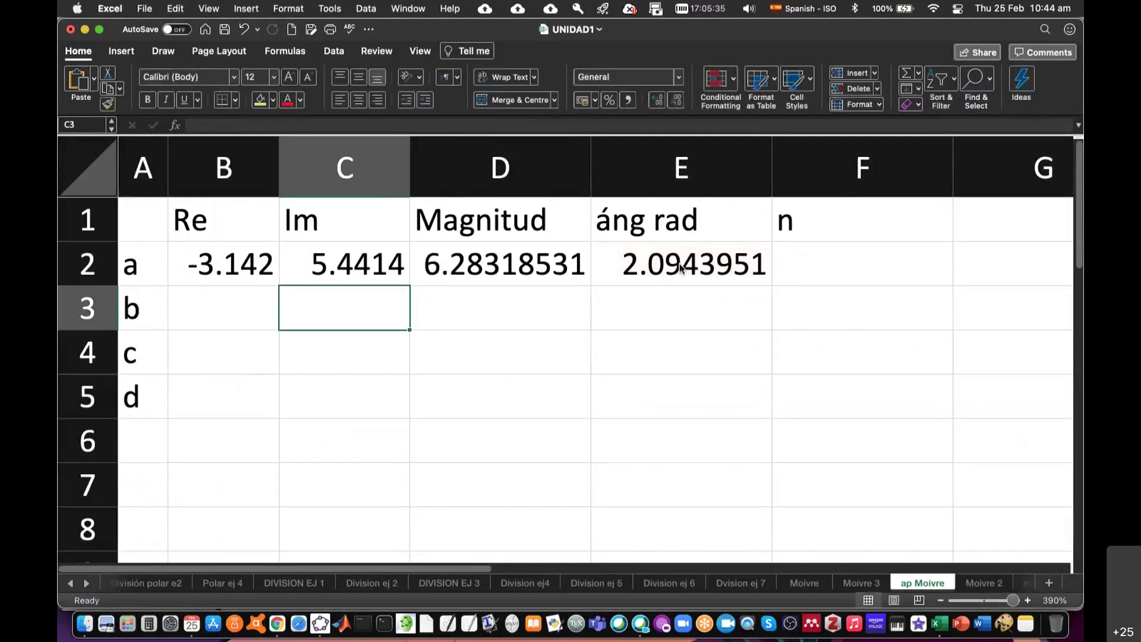
# Highlight row a's rectangular values in B2:C2 and polar values in D2:E2, and select its n cell F2
pyautogui.moveTo(216, 262); pyautogui.dragTo(319, 262)
pyautogui.moveTo(462, 257); pyautogui.dragTo(615, 257)
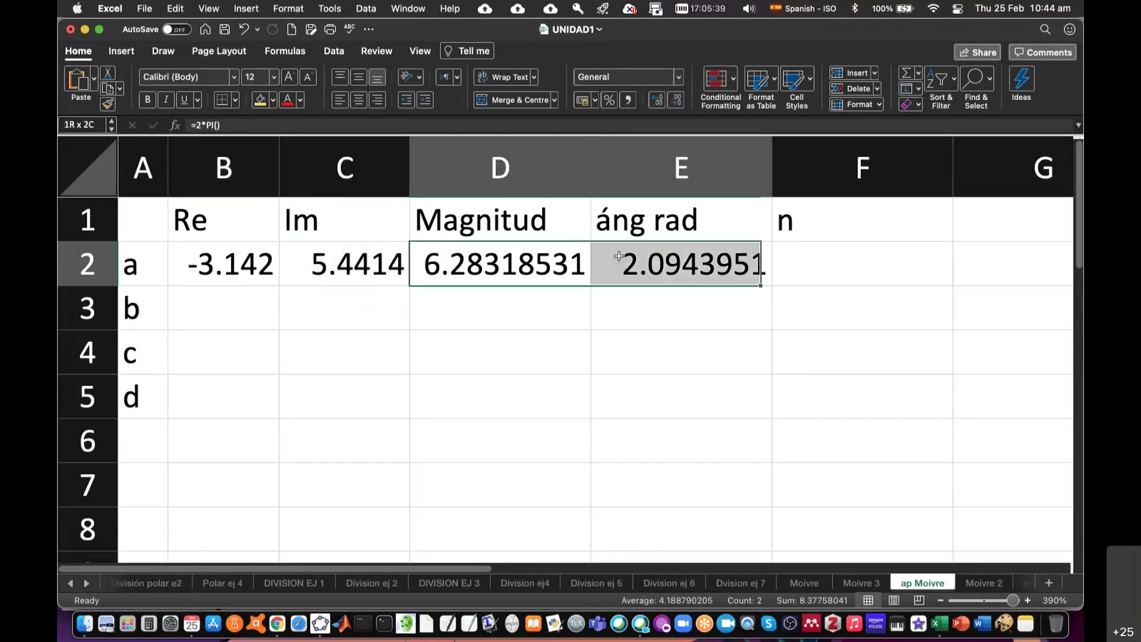
pyautogui.click(805, 258)
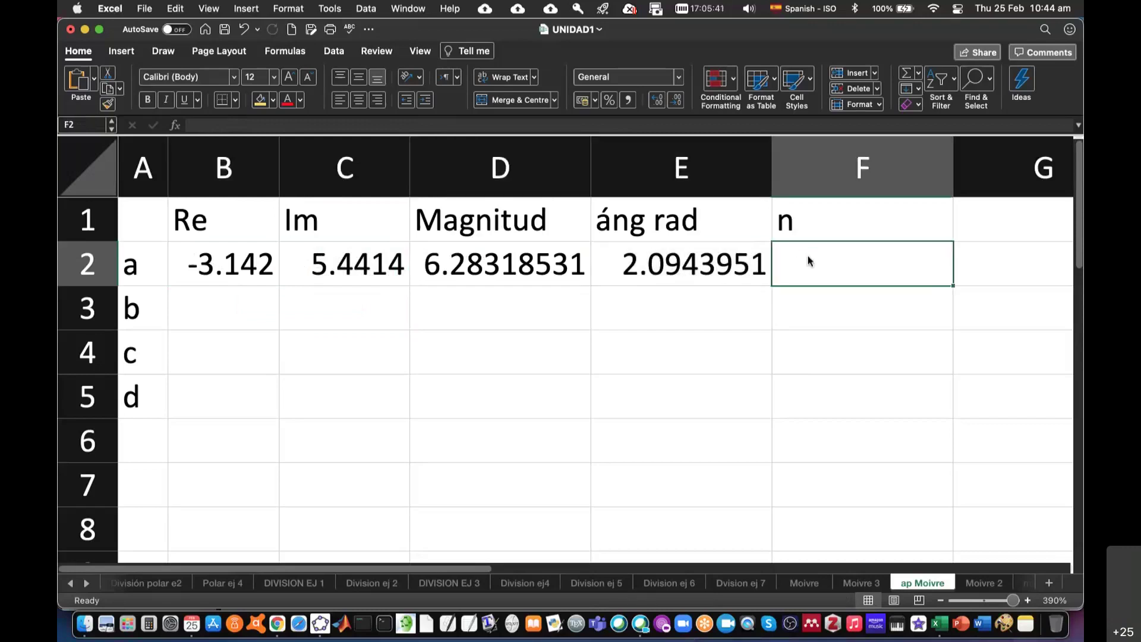
# Enter row a's exponent from the Overleaf expression, 2, in F2
pyautogui.press('super+Tab')
pyautogui.press('super+Tab')
pyautogui.write('2')
# Enter row b's real part 3 in B3 and imaginary part -4 in C3, taken from the Overleaf expression
pyautogui.click(220, 305)
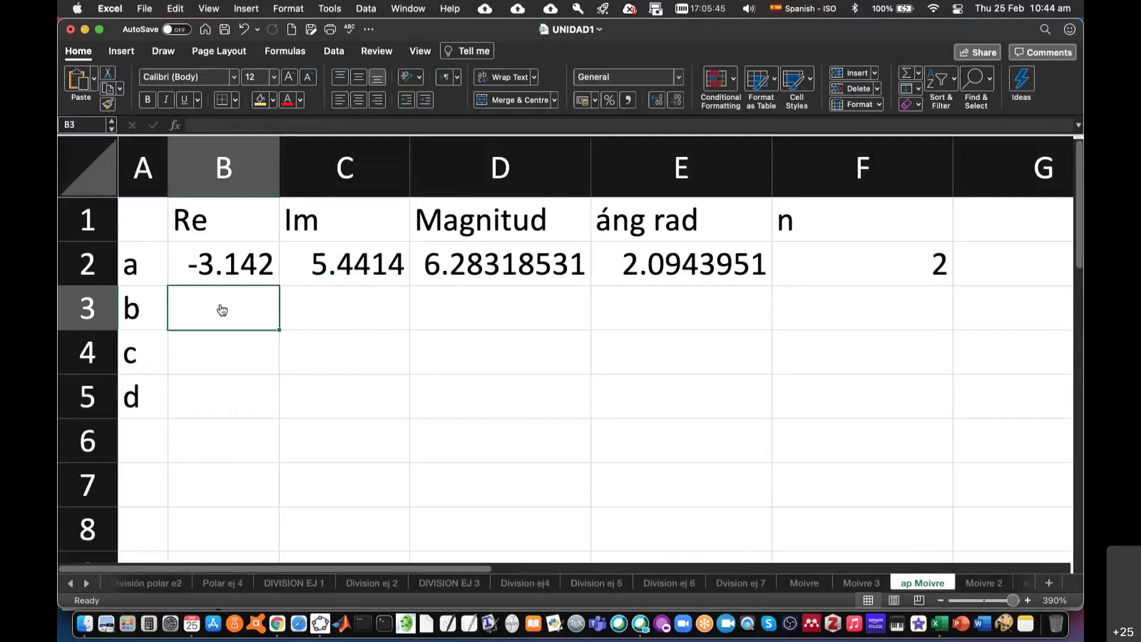
pyautogui.press('super+Tab')
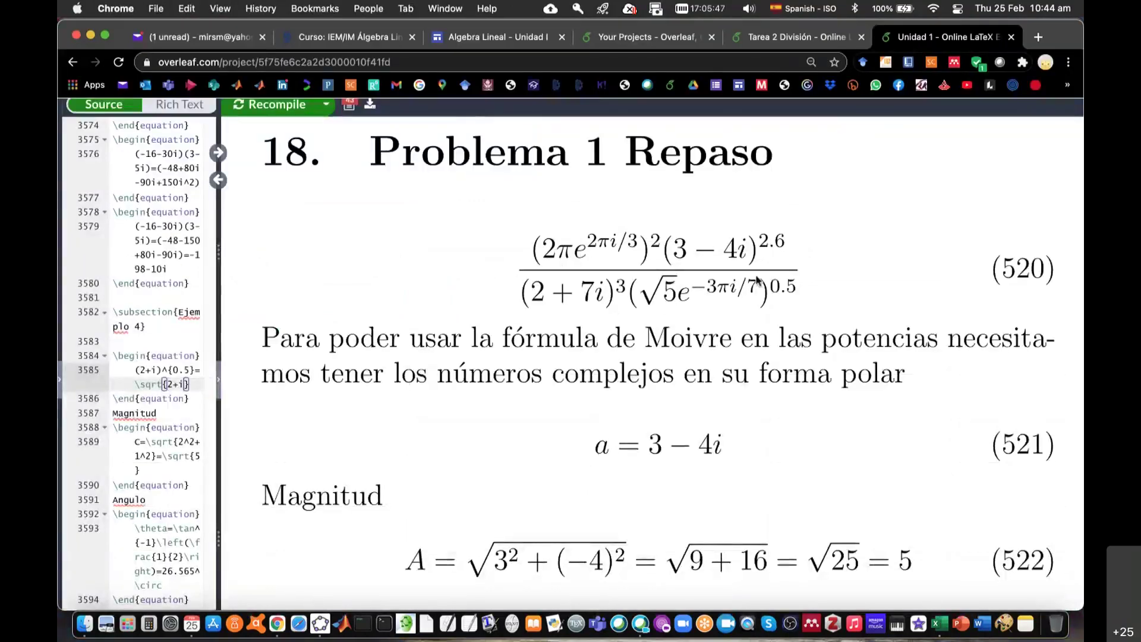
pyautogui.press('super+Tab')
pyautogui.write('3')
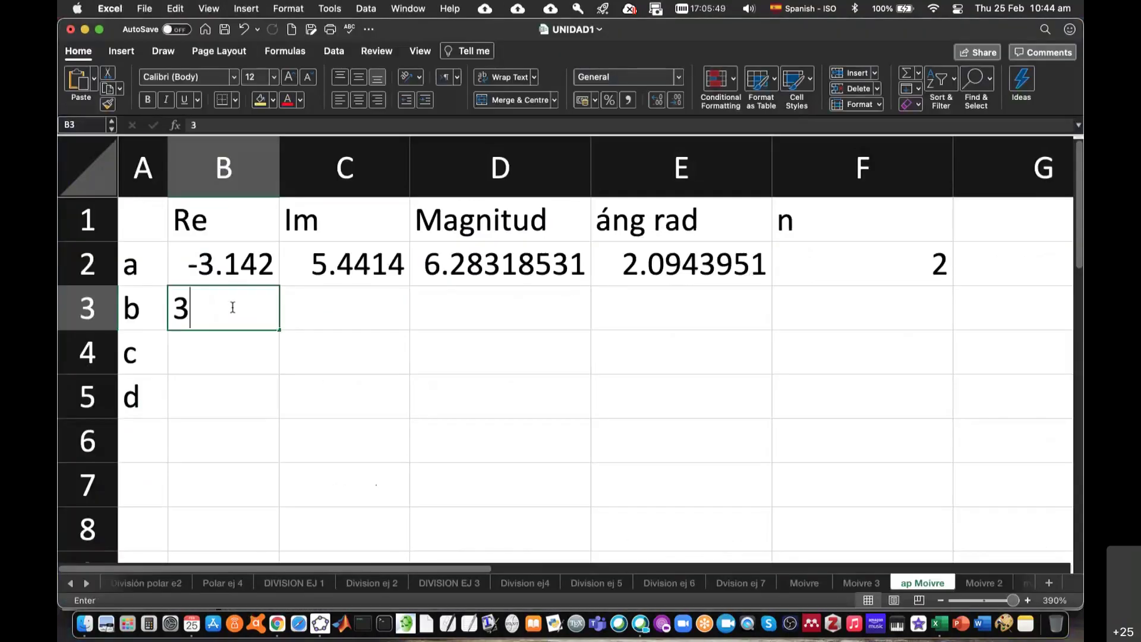
pyautogui.press('Tab')
pyautogui.write('-4')
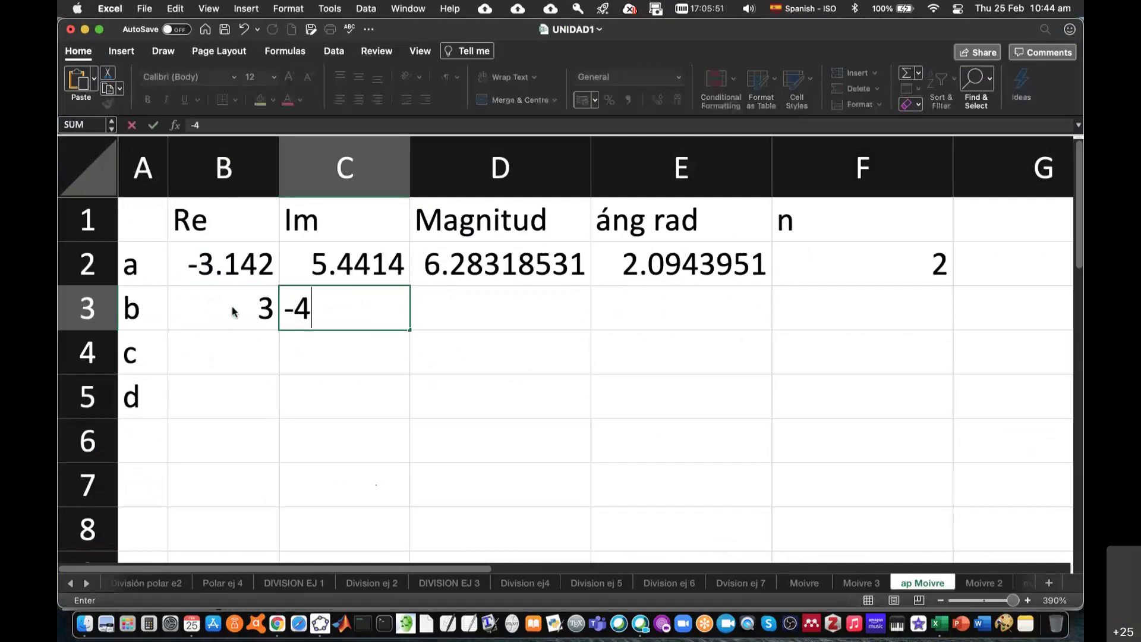
pyautogui.press('Tab')
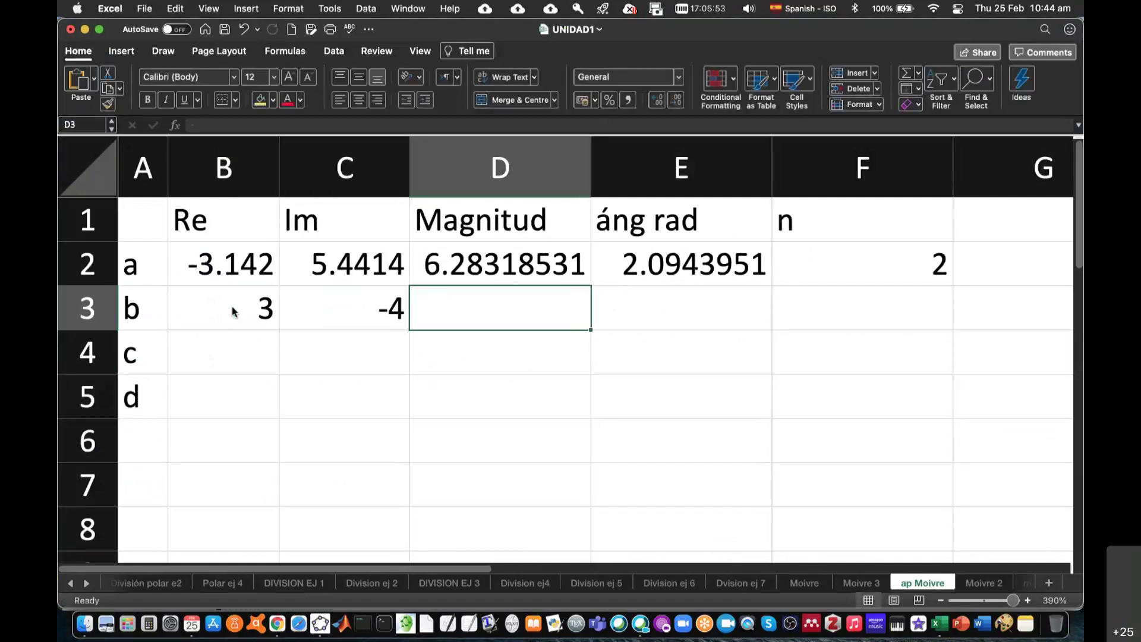
# Enter row b's exponent from the Overleaf expression, 2.6, in F3
pyautogui.press('super+Tab')
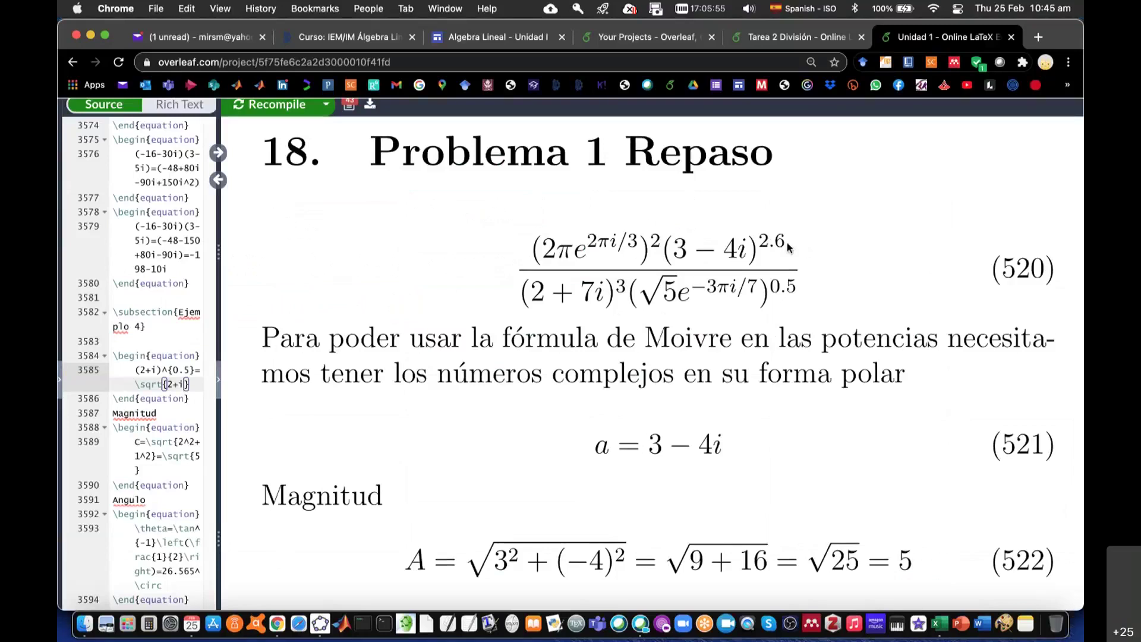
pyautogui.press('super+Tab')
pyautogui.click(868, 309)
pyautogui.write('2.6')
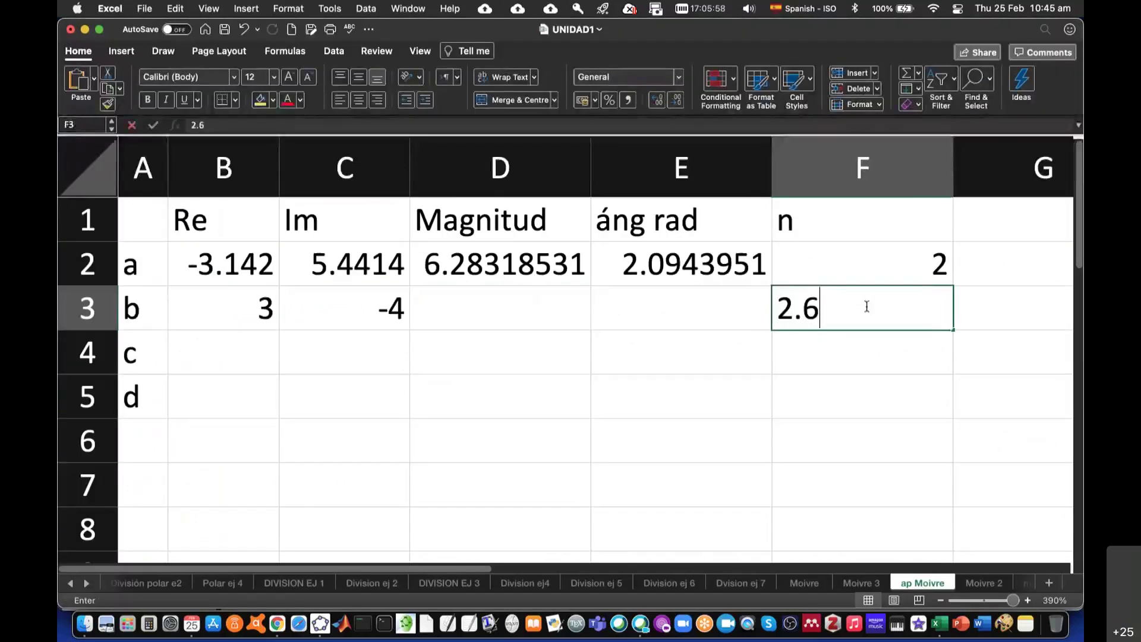
pyautogui.press('Return')
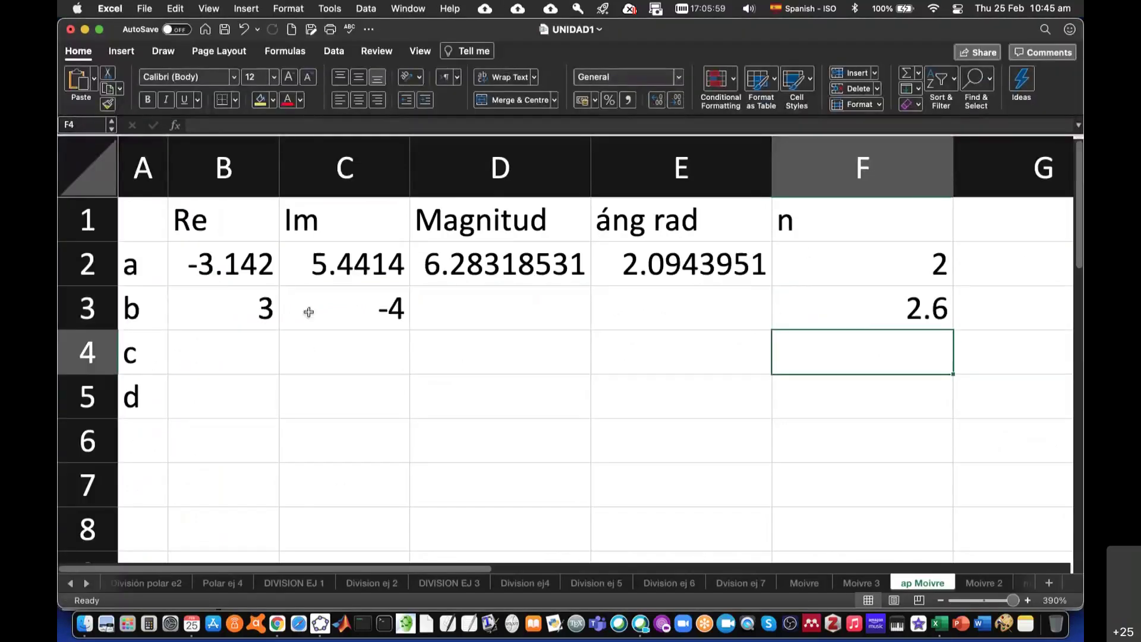
# Calculate row b's magnitude in D3 with =sqrt(B3^2+C3^2) and review the entered formula's cell references
pyautogui.click(493, 310)
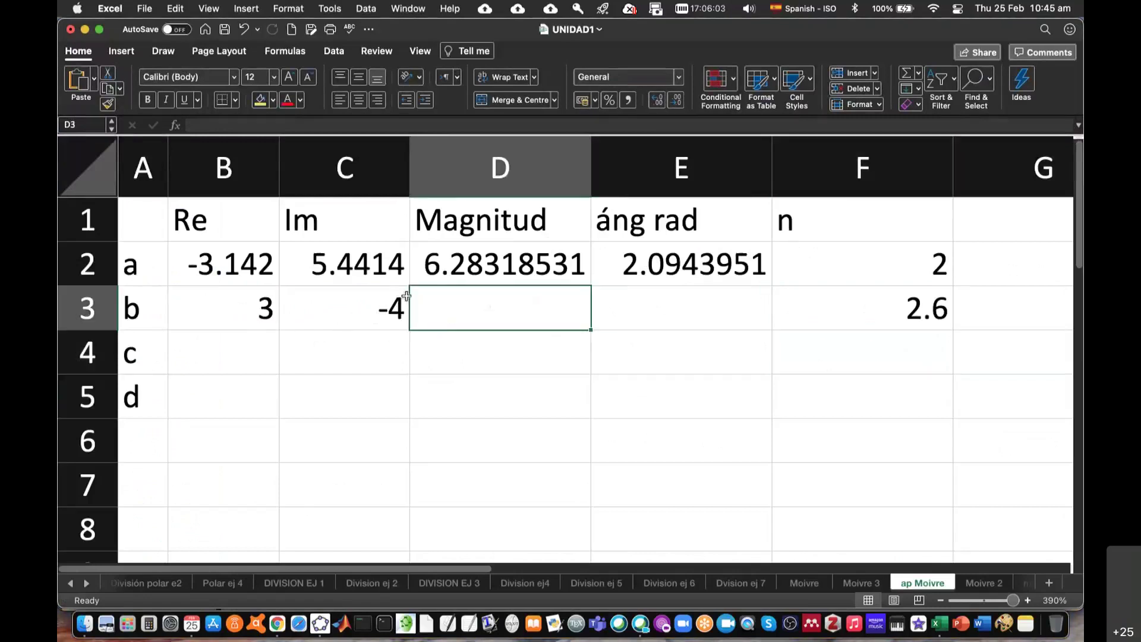
pyautogui.write('=')
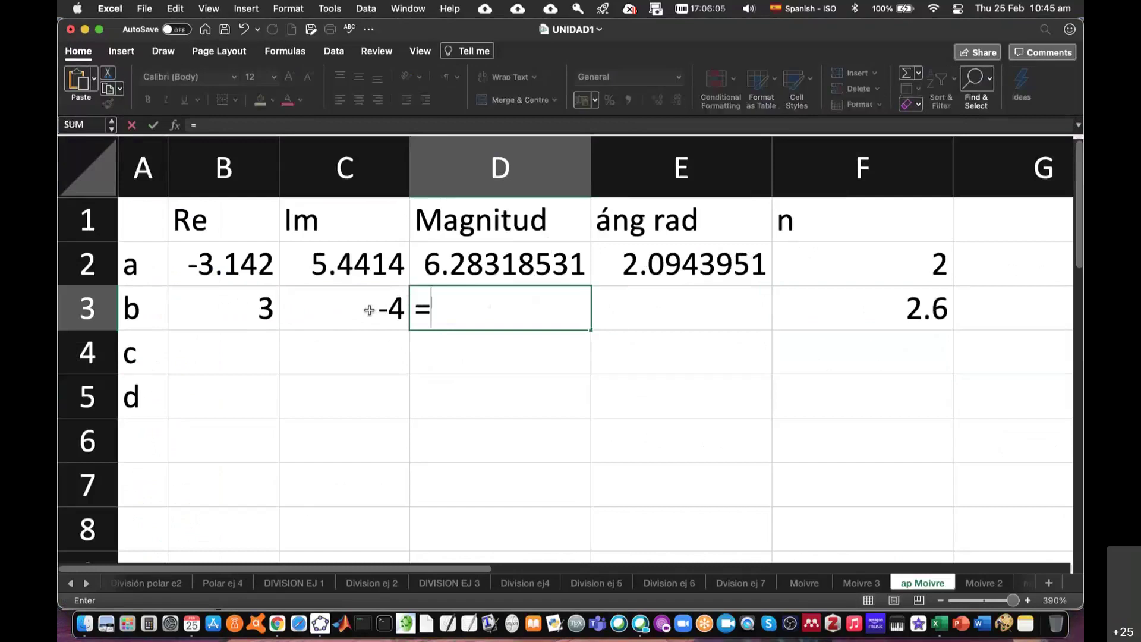
pyautogui.write('sqrt(')
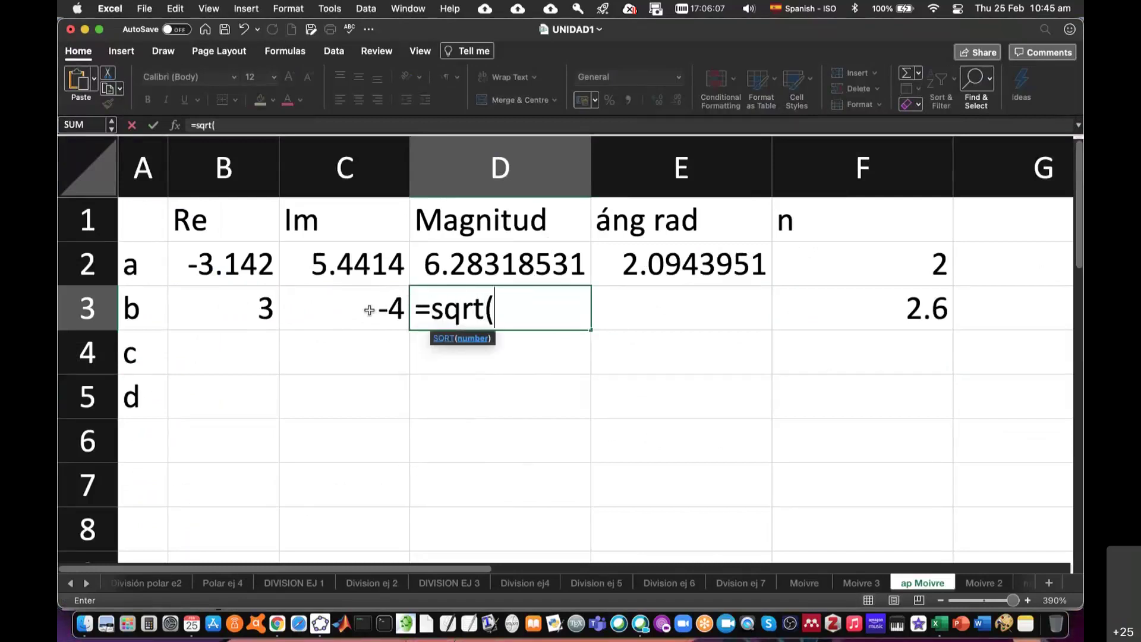
pyautogui.click(254, 308)
pyautogui.write('^2+')
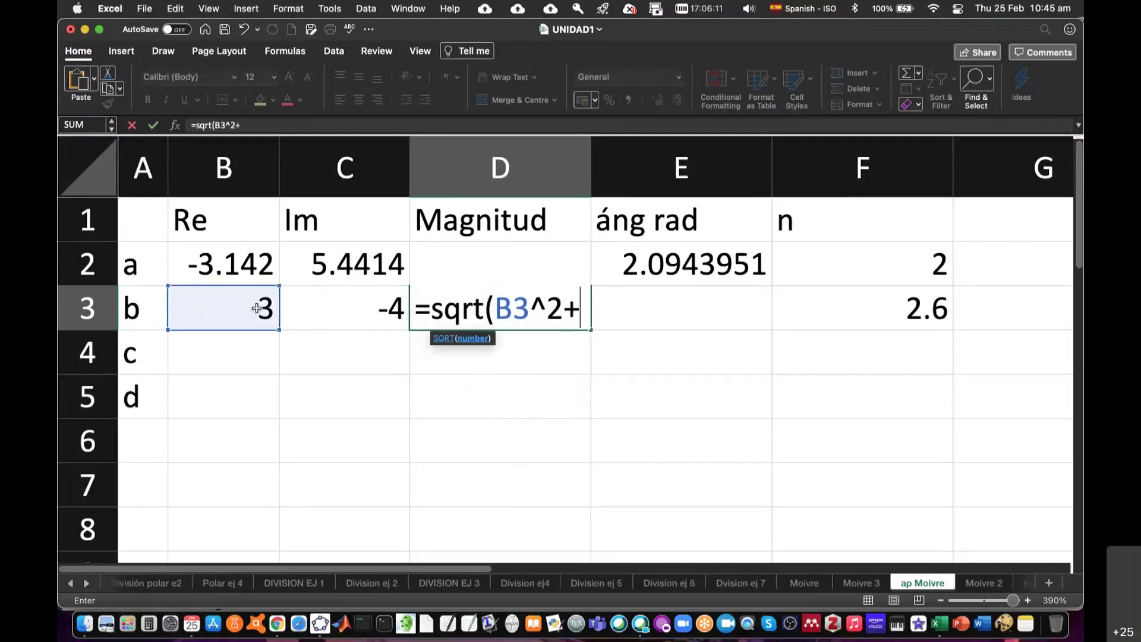
pyautogui.click(340, 302)
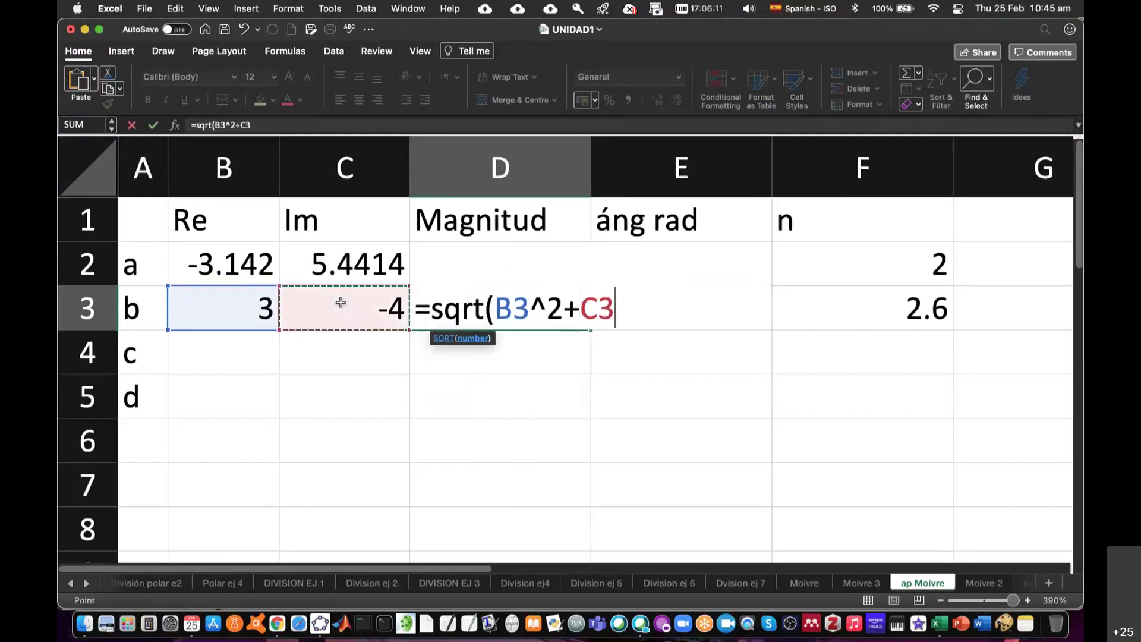
pyautogui.write('^2)')
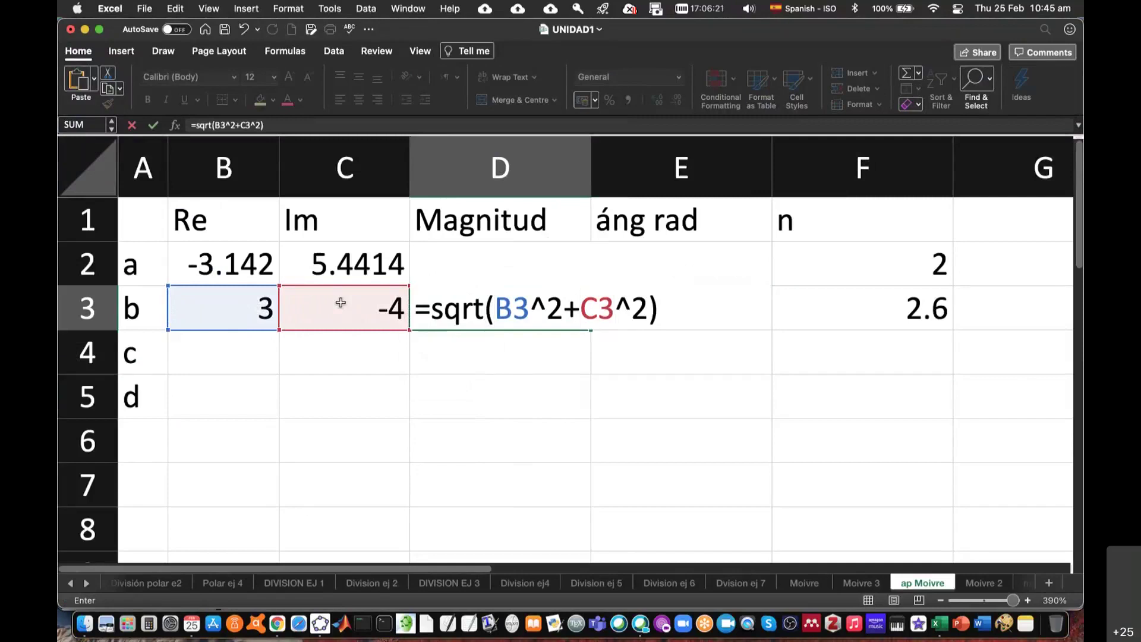
pyautogui.press('Return')
pyautogui.click(548, 309)
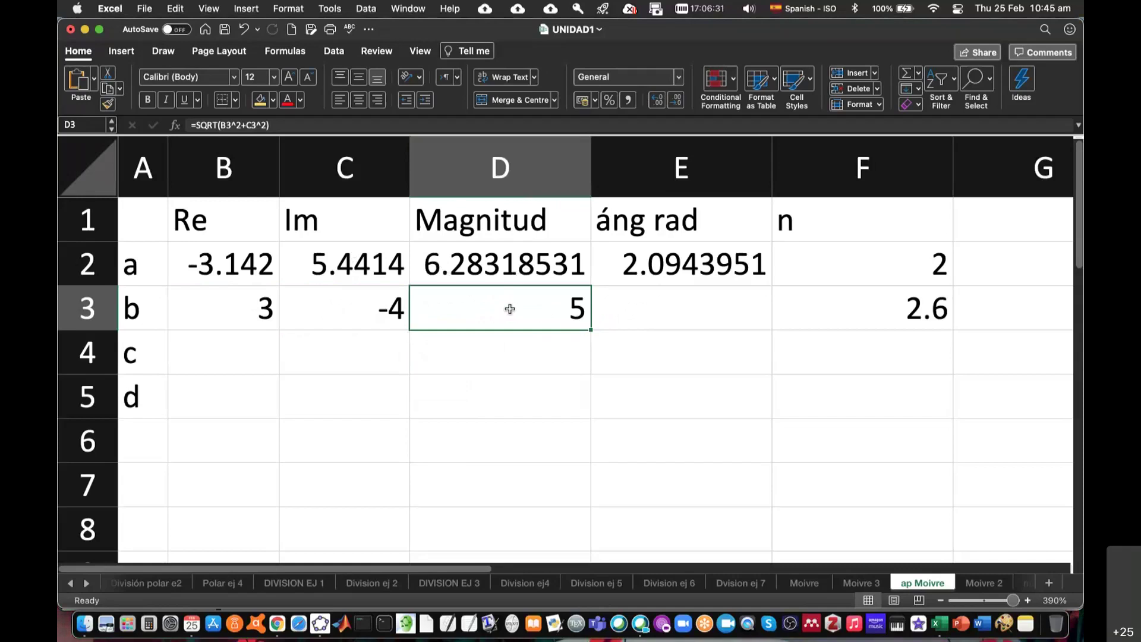
pyautogui.click(238, 127)
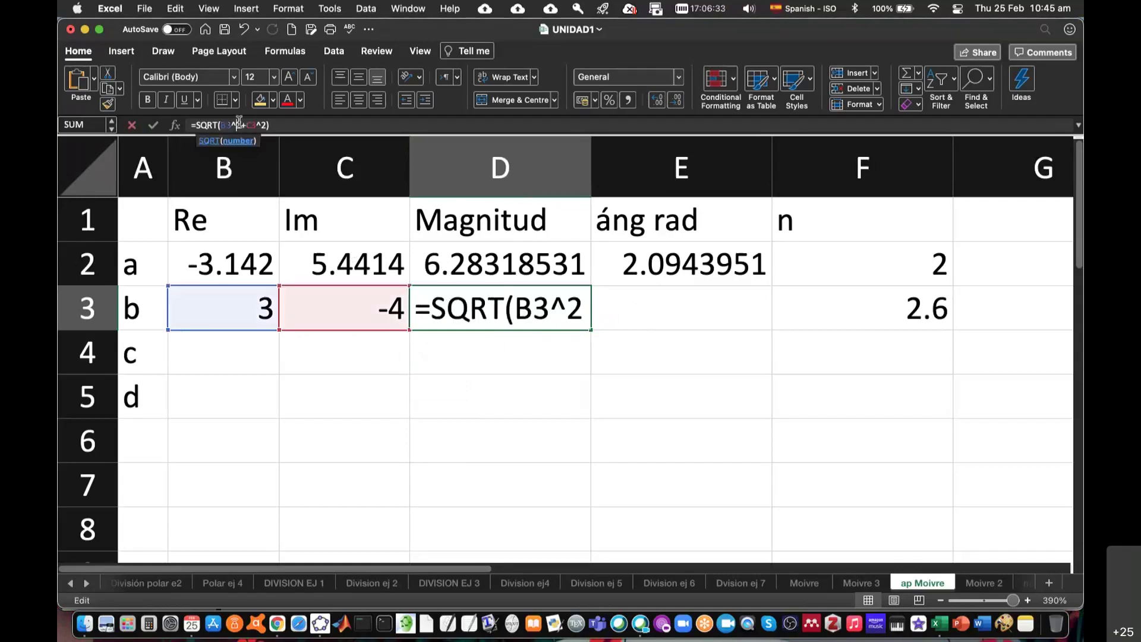
pyautogui.click(154, 127)
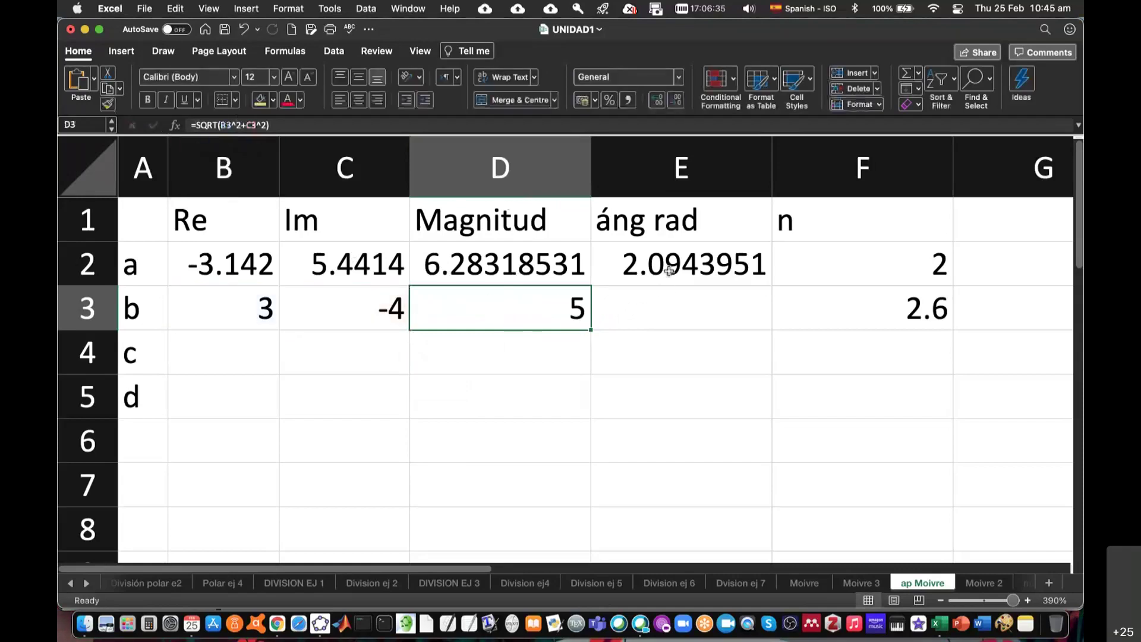
# Calculate row b's angle in E3 with the fourth-quadrant radian formula from the Overleaf solution, =2*pi()-atan(abs(C3)/abs(B3))
pyautogui.click(670, 310)
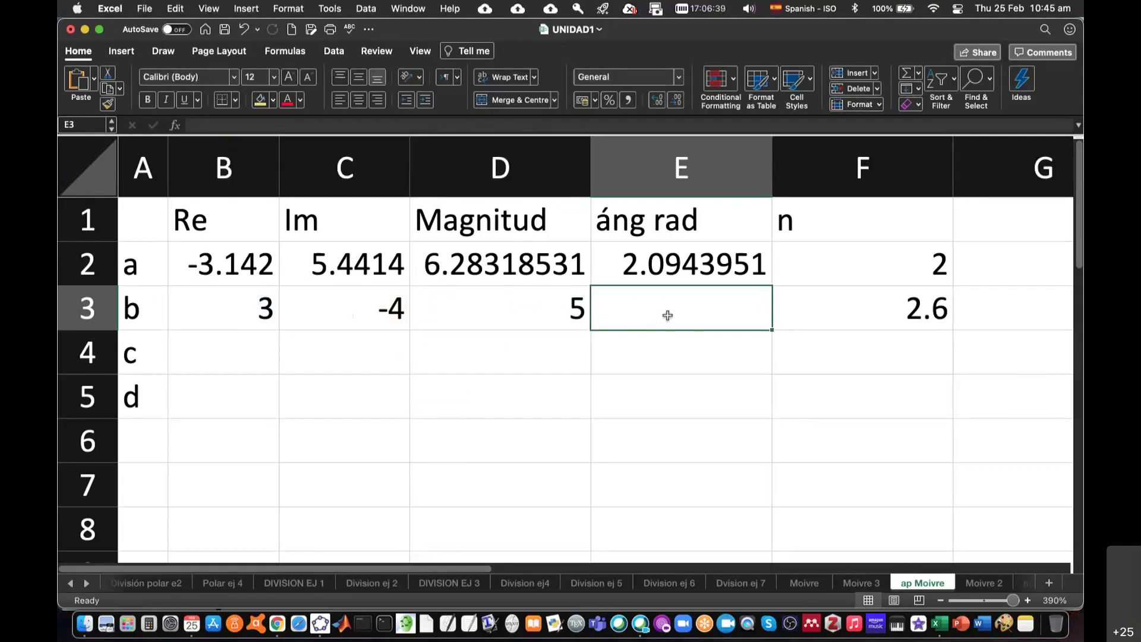
pyautogui.write('=')
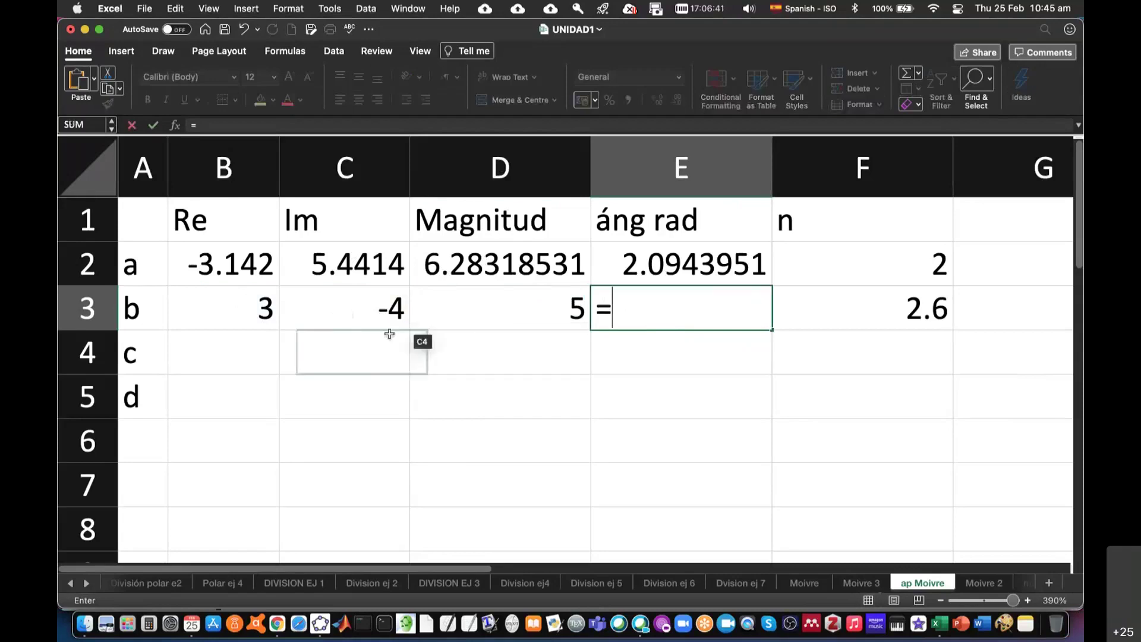
pyautogui.press('super+Tab')
pyautogui.scroll(-5, 646, 476)
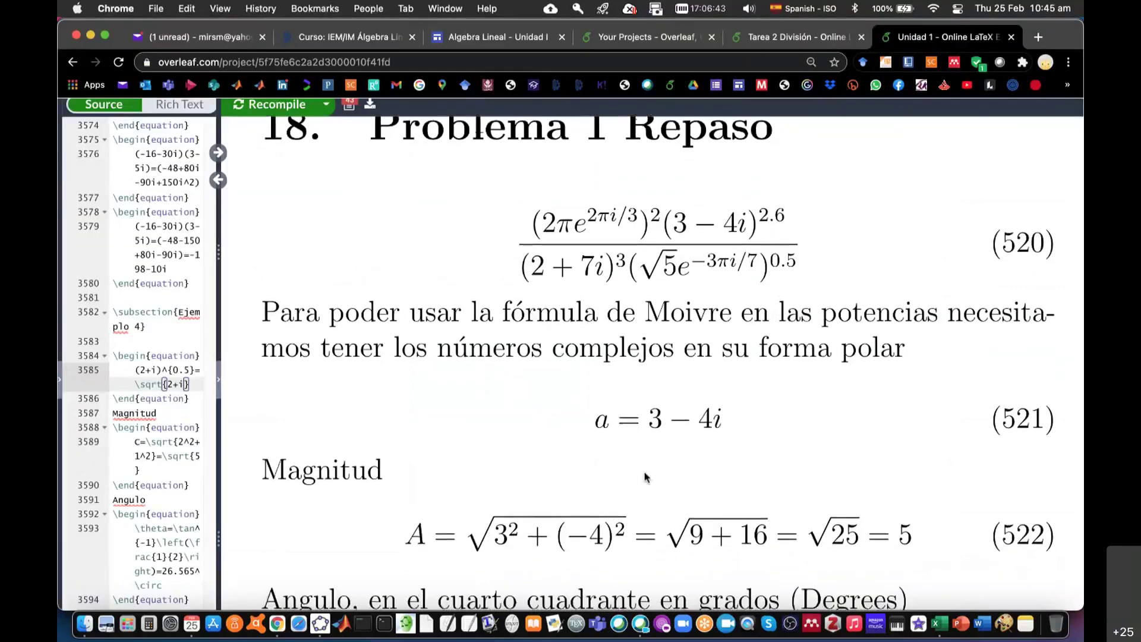
pyautogui.scroll(-2, 647, 475)
pyautogui.scroll(-3, 591, 490)
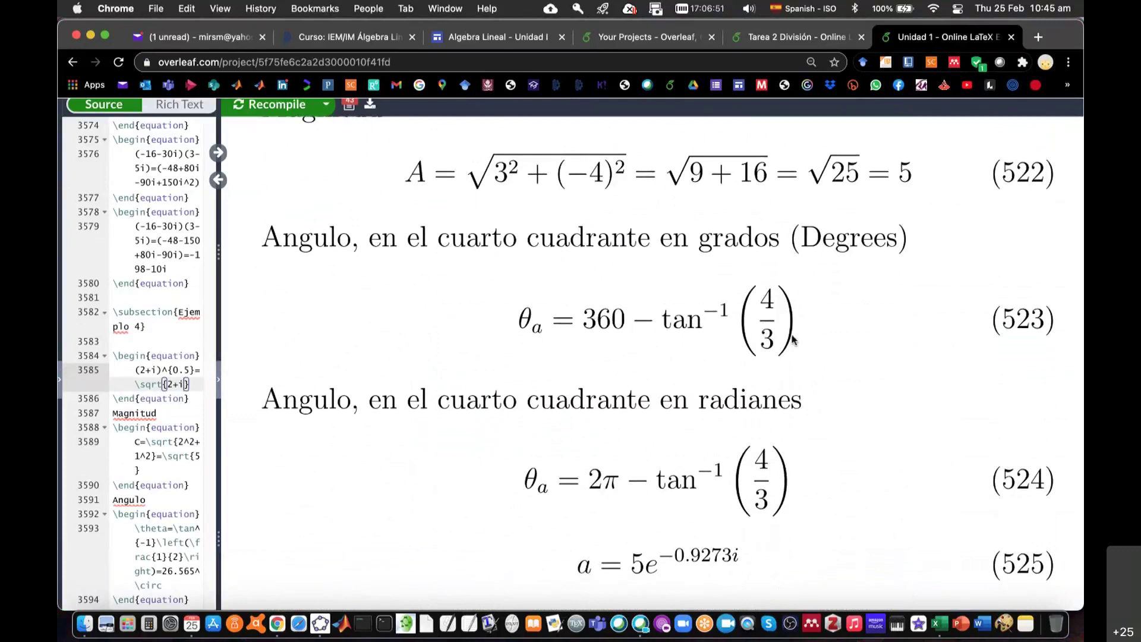
pyautogui.press('super+Tab')
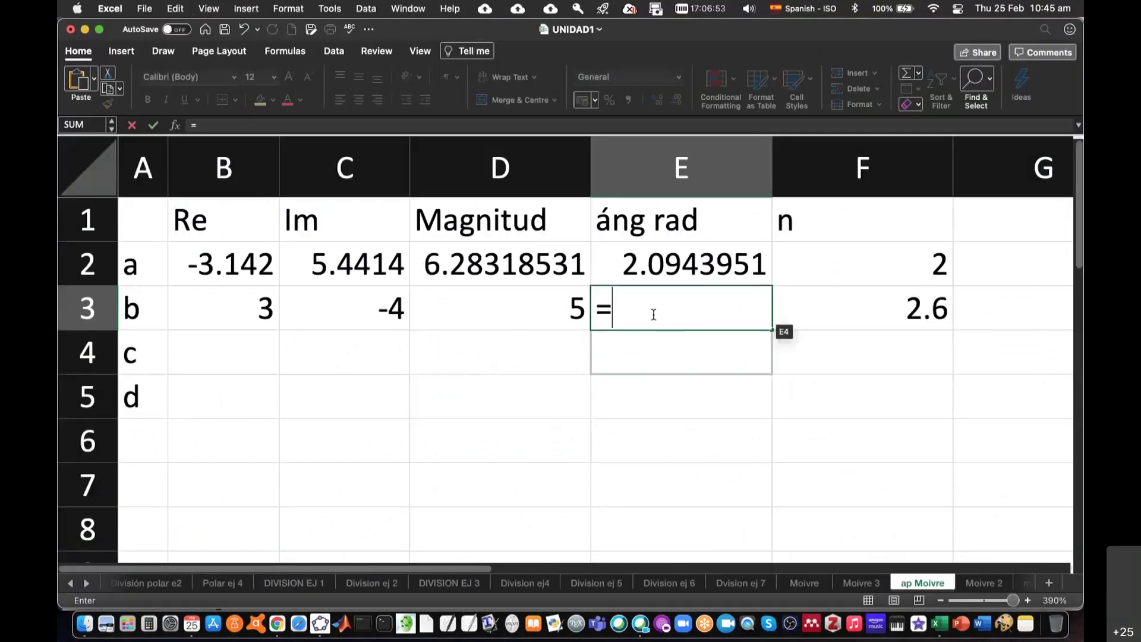
pyautogui.write('2')
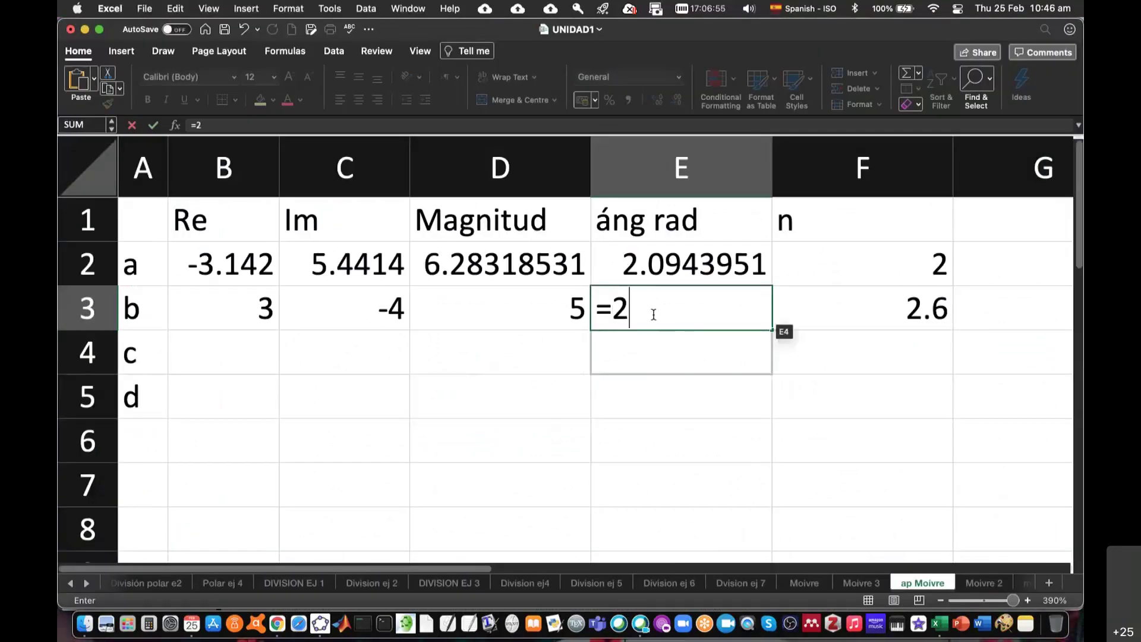
pyautogui.write('*pi()-atan')
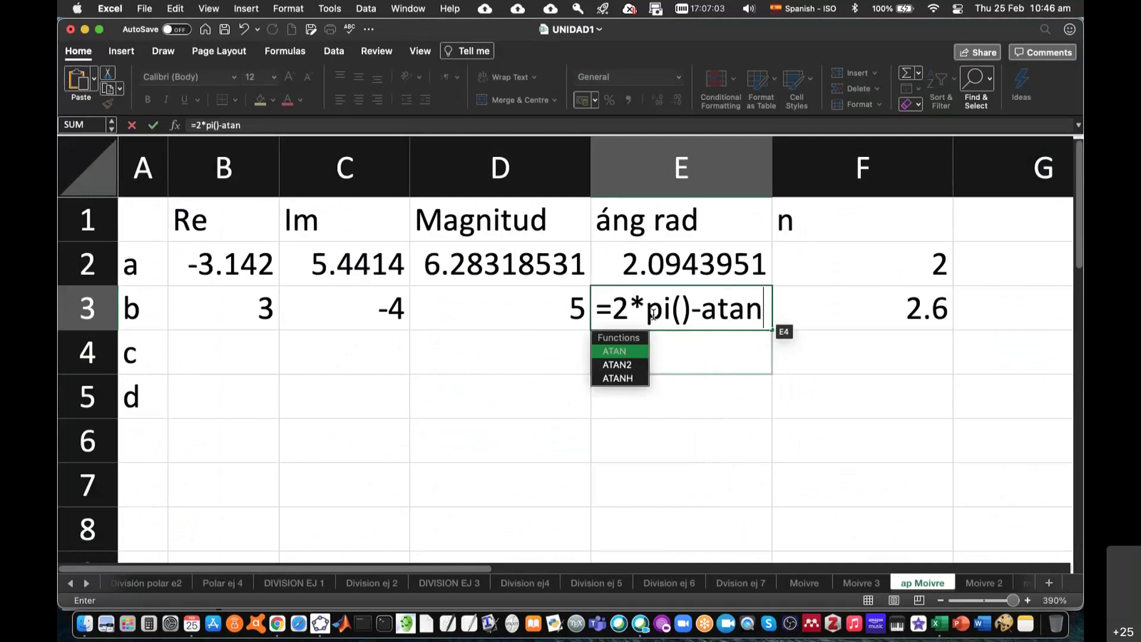
pyautogui.write('(abs')
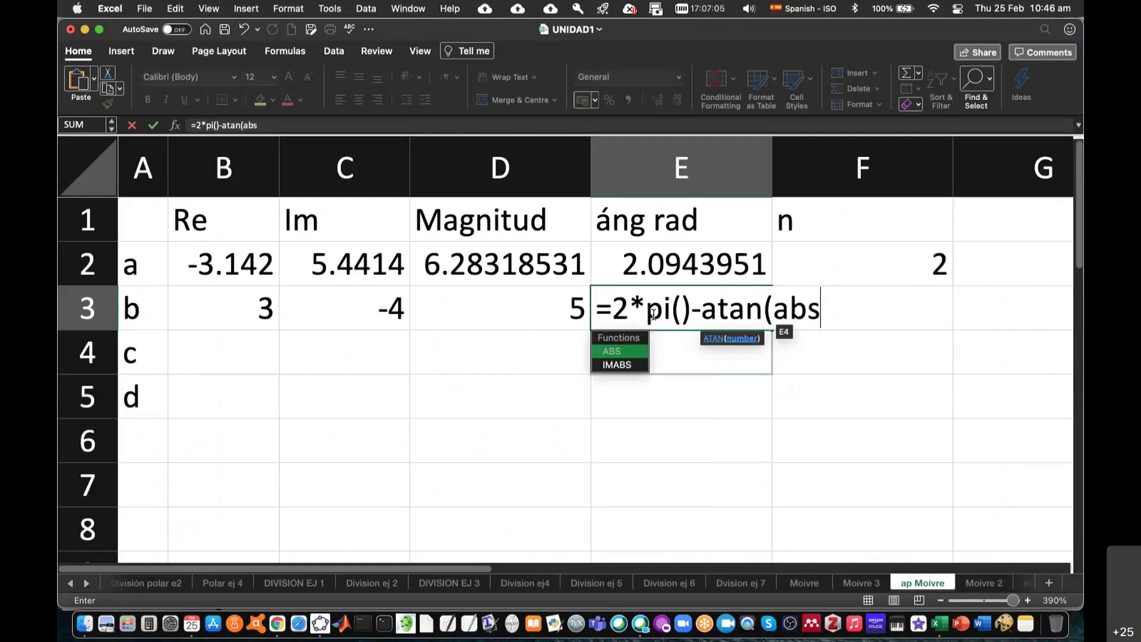
pyautogui.write('(')
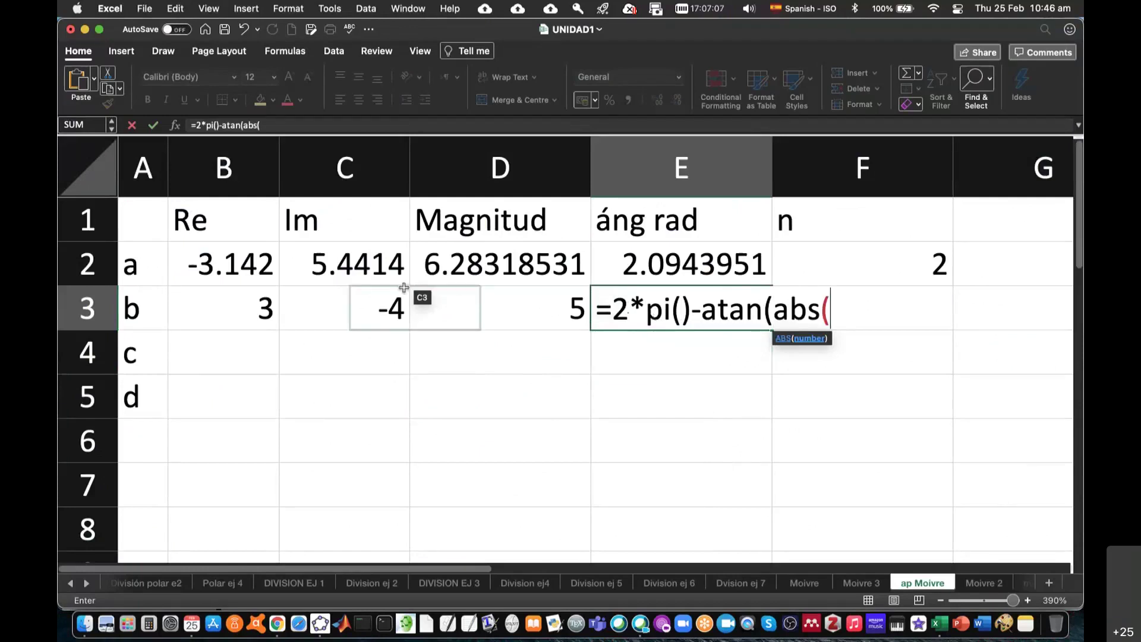
pyautogui.click(378, 303)
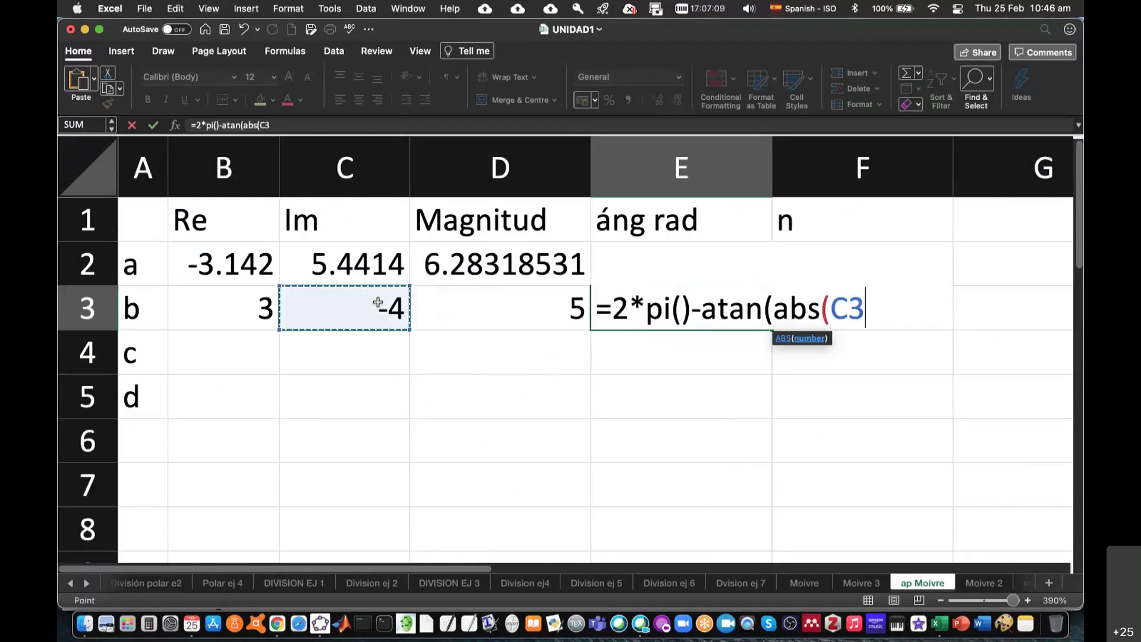
pyautogui.write(')')
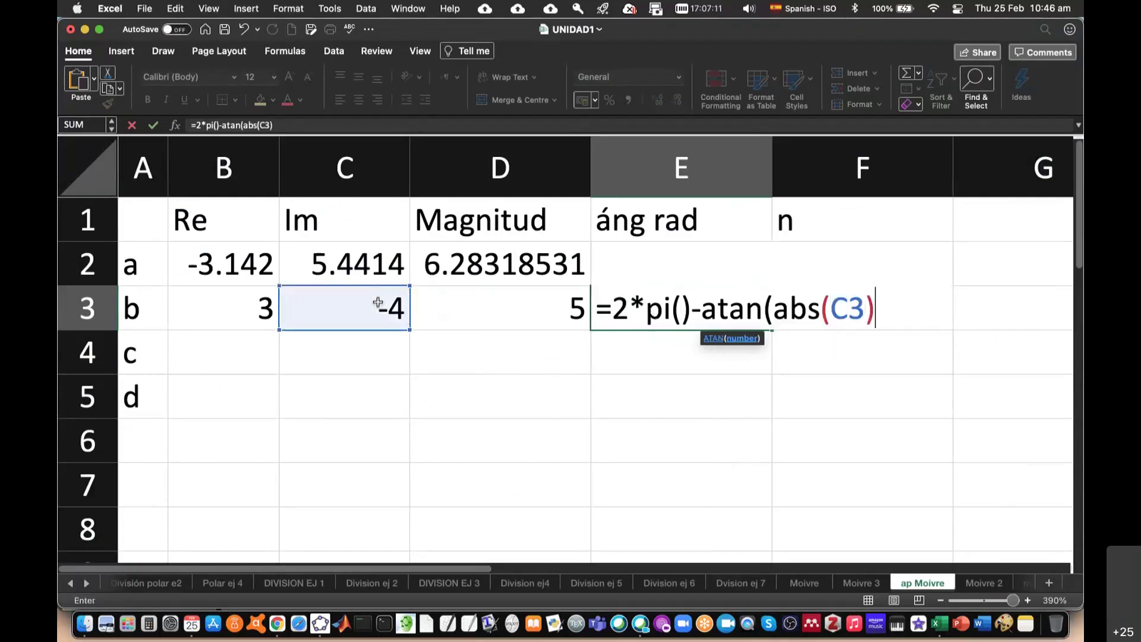
pyautogui.write('/abs(')
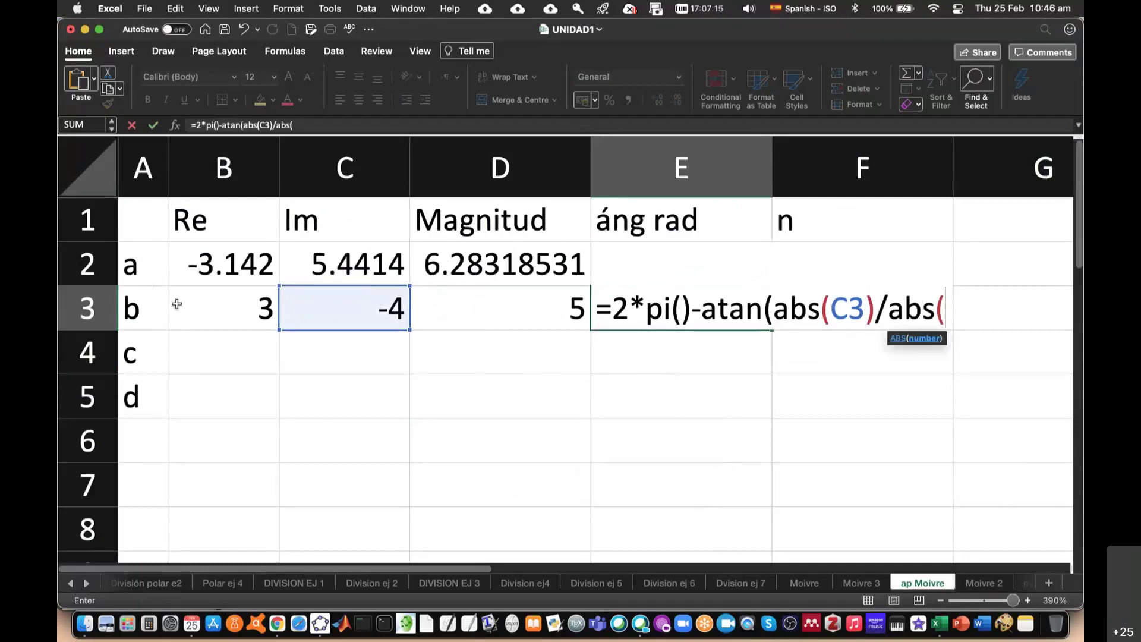
pyautogui.click(206, 310)
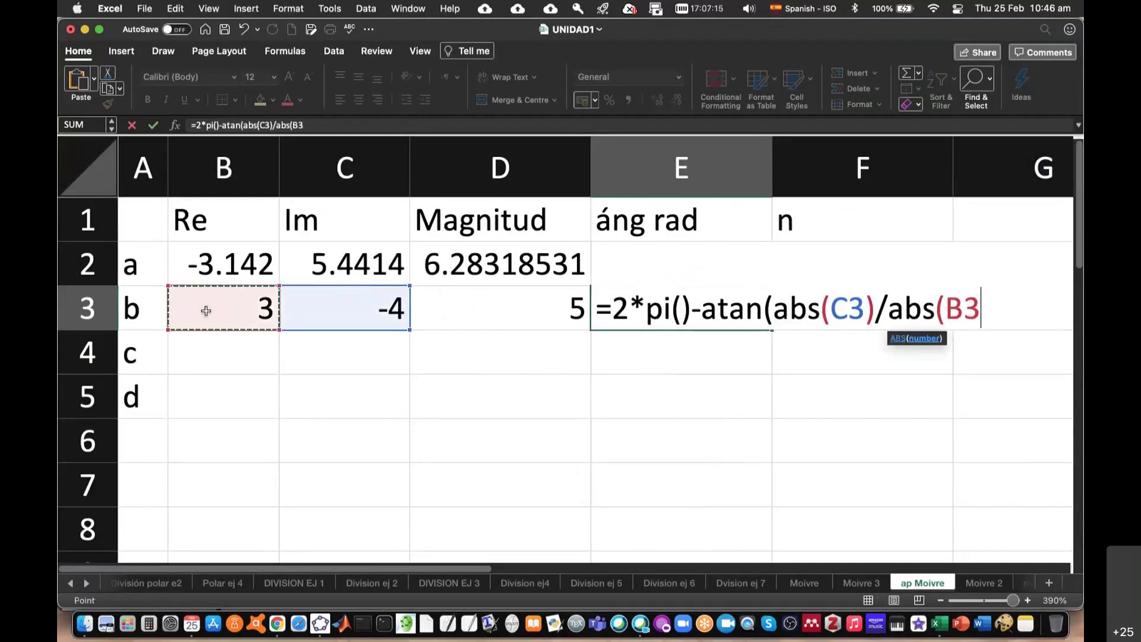
pyautogui.write('))')
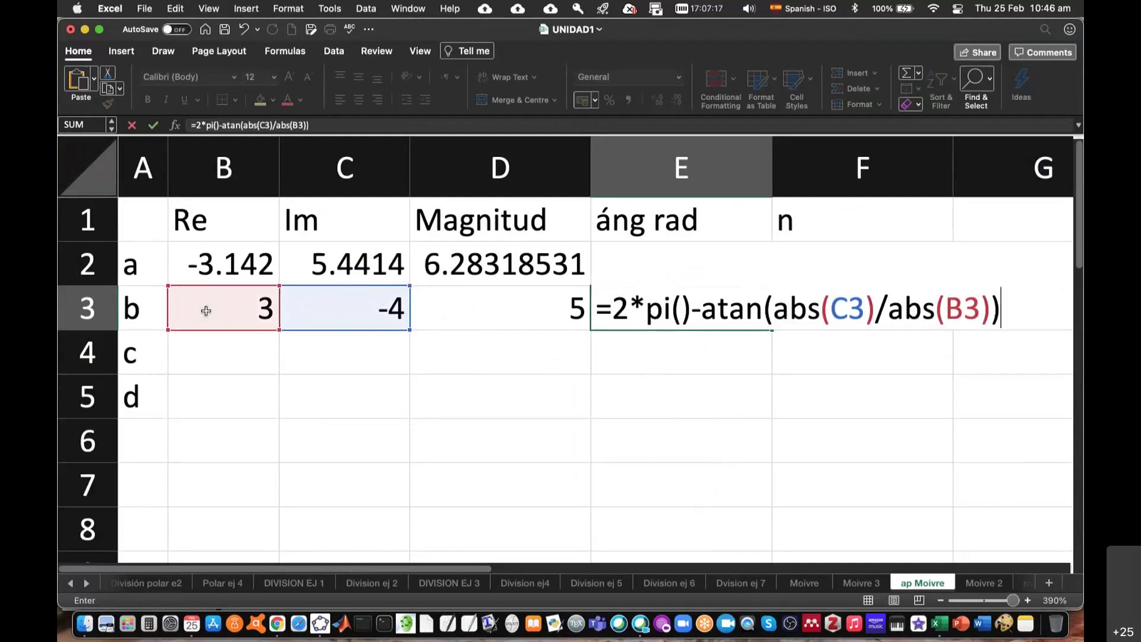
pyautogui.press('Return')
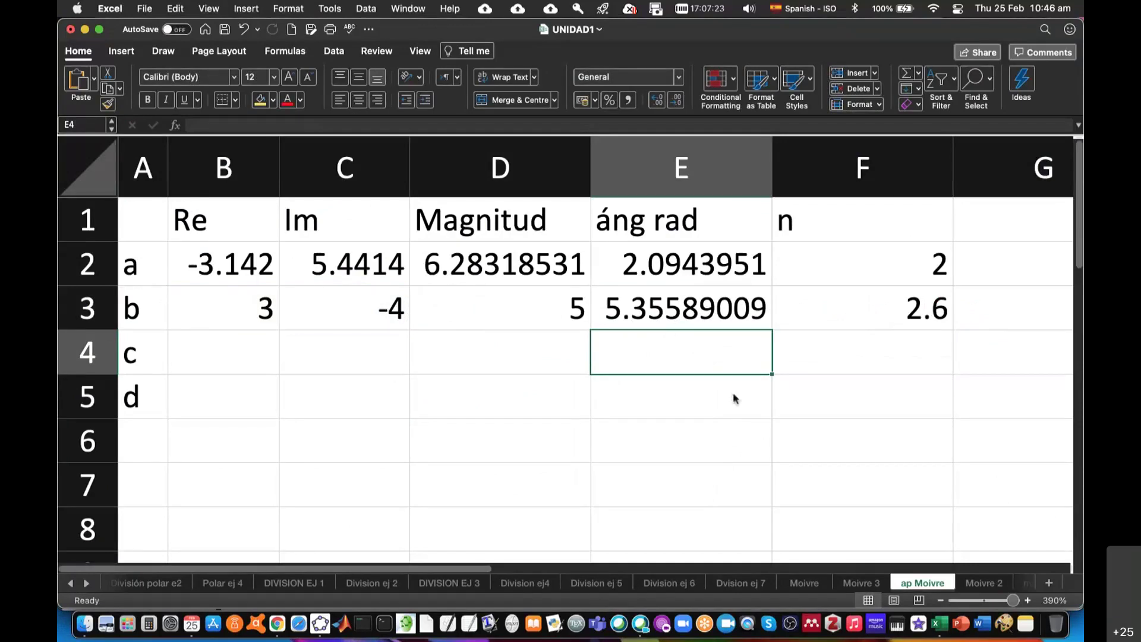
# Compare row b's angle in E3 with the polar form of 3 - 4i in the Overleaf solution
pyautogui.press('super+Tab')
pyautogui.scroll(-4, 773, 475)
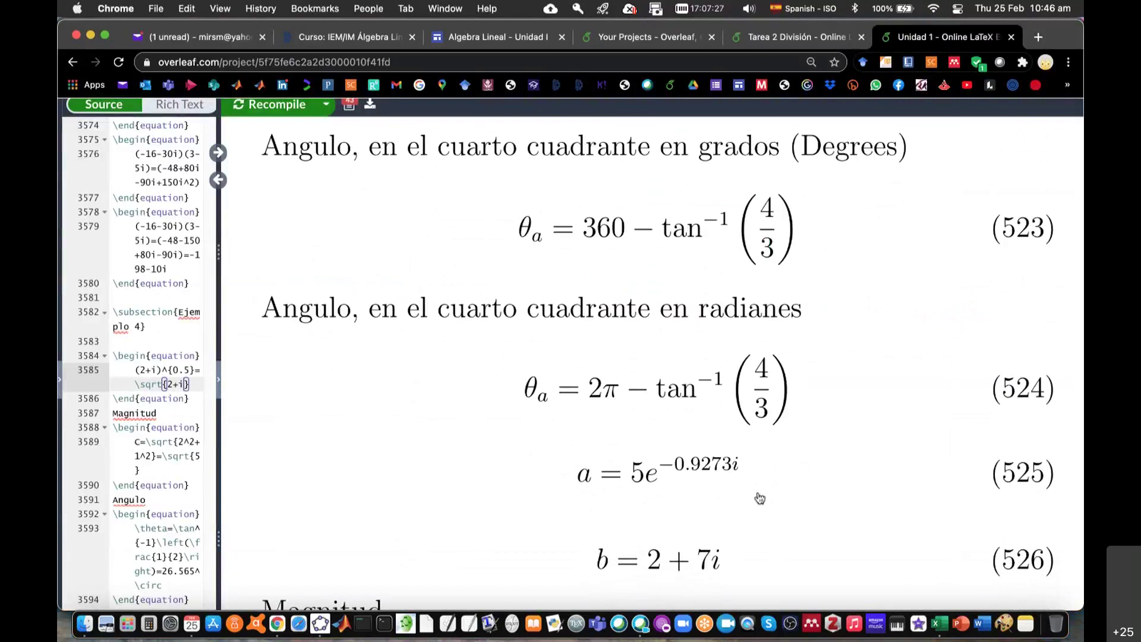
pyautogui.press('super+Tab')
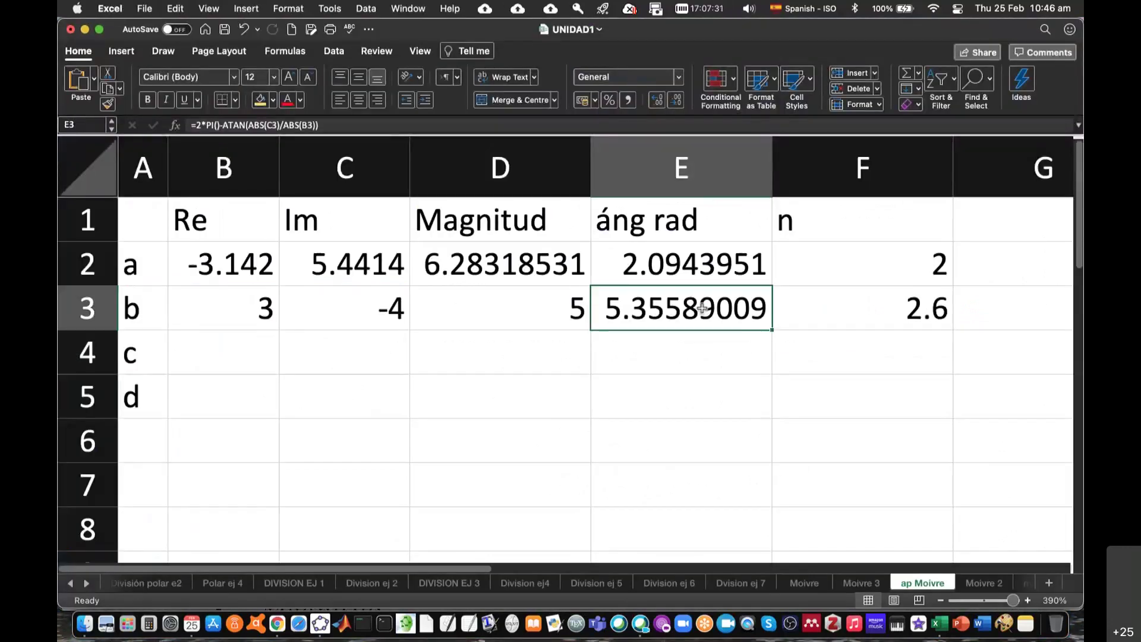
pyautogui.press('super+Tab')
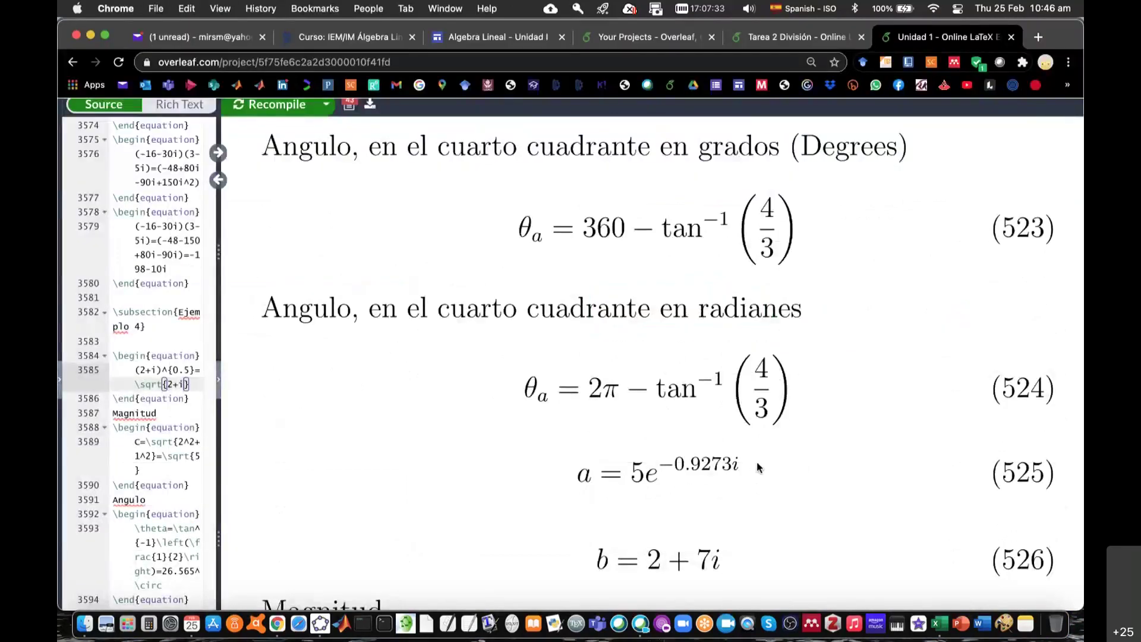
# Review the fourth-quadrant angle formulas in the Overleaf solution and return to row b's angle in the Excel worksheet
pyautogui.scroll(-2, 759, 507)
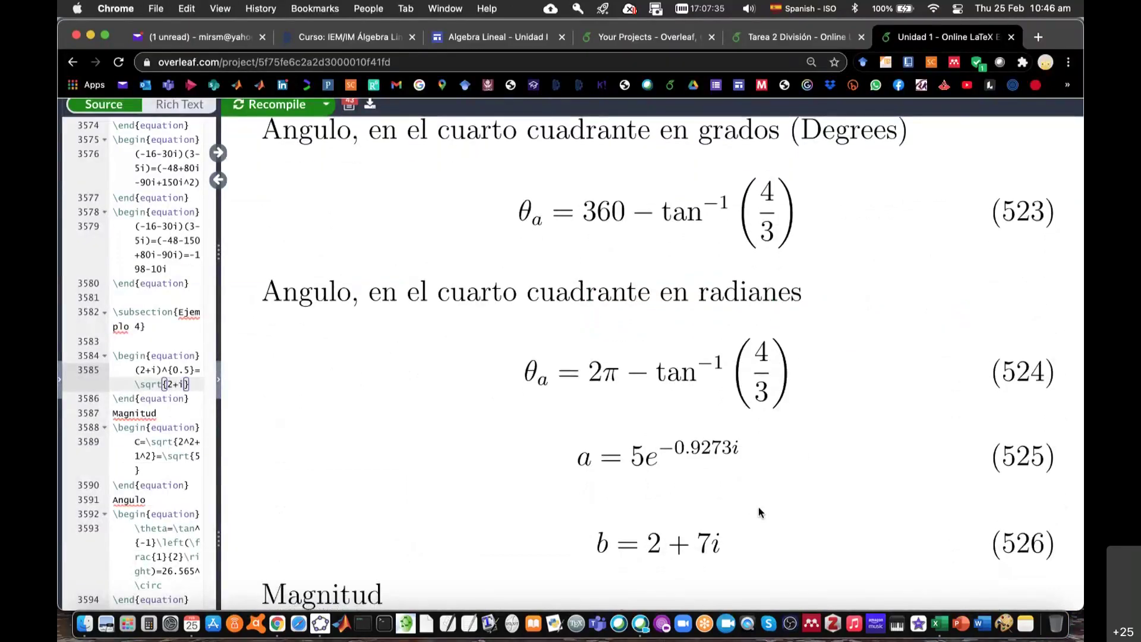
pyautogui.scroll(1, 759, 508)
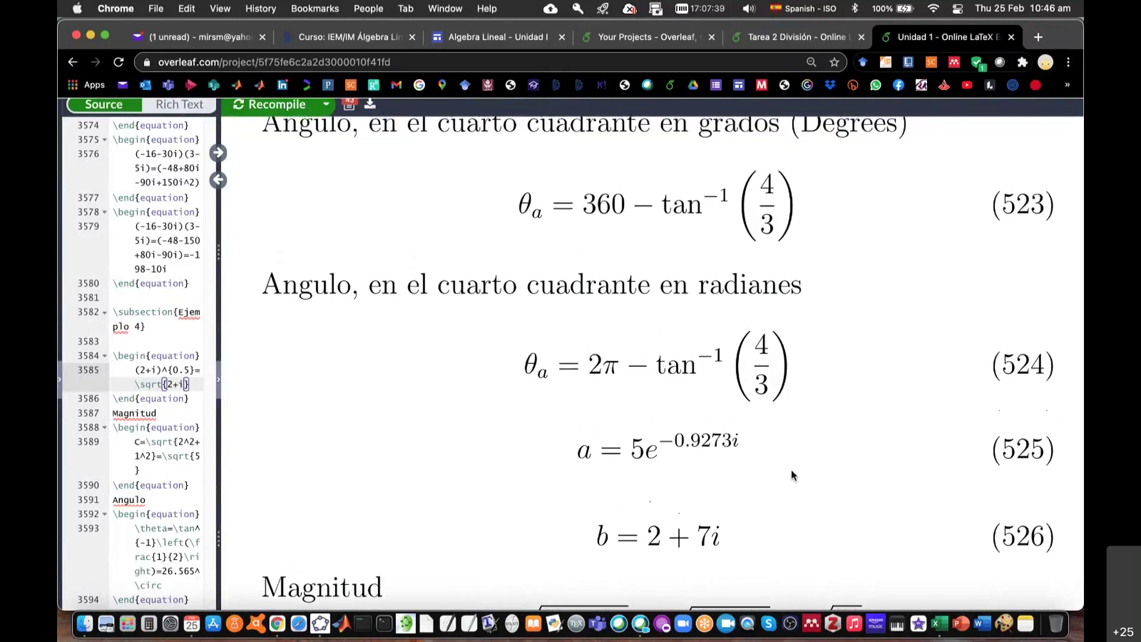
pyautogui.press('super+Tab')
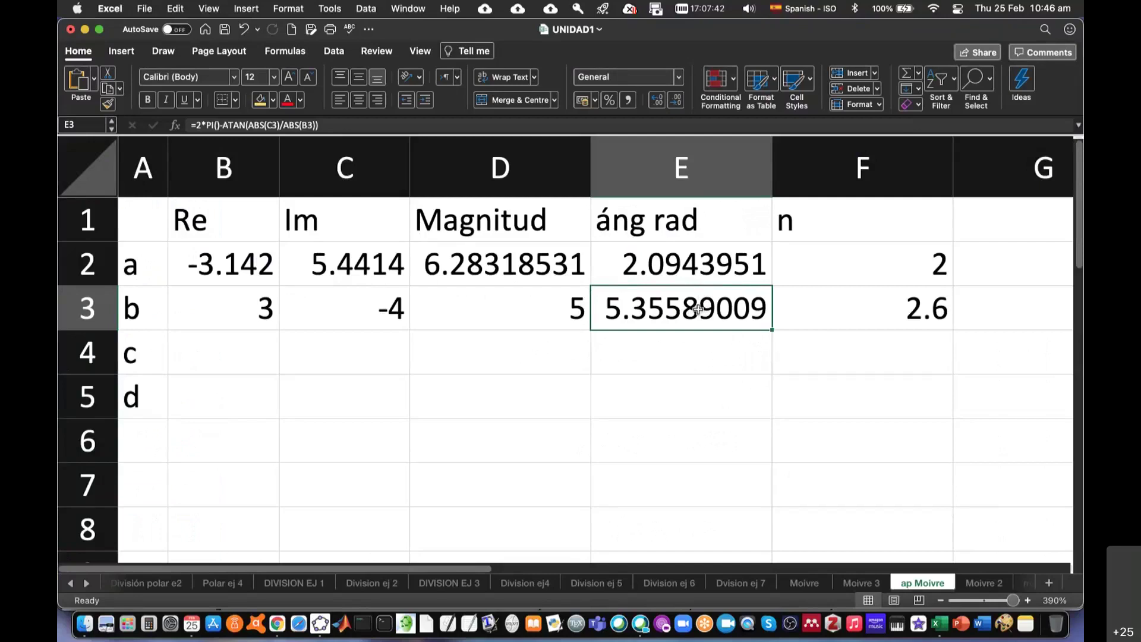
pyautogui.press('super+Tab')
pyautogui.press('super+Tab')
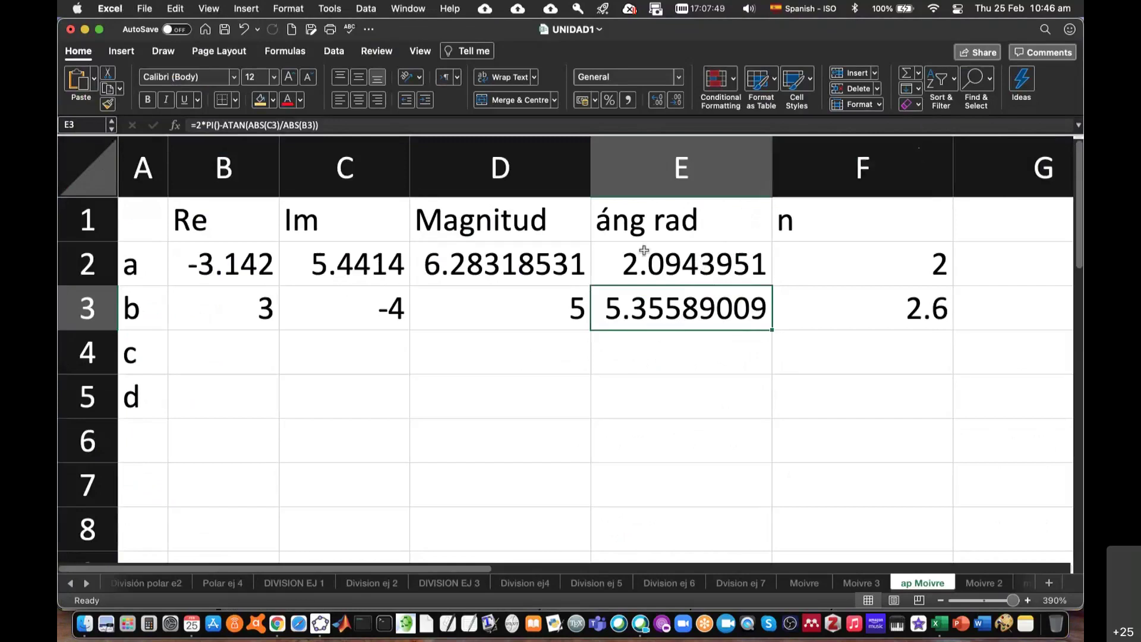
# Insert a column before the exponent column n and head it "áng deg" in F1
pyautogui.rightClick(835, 178)
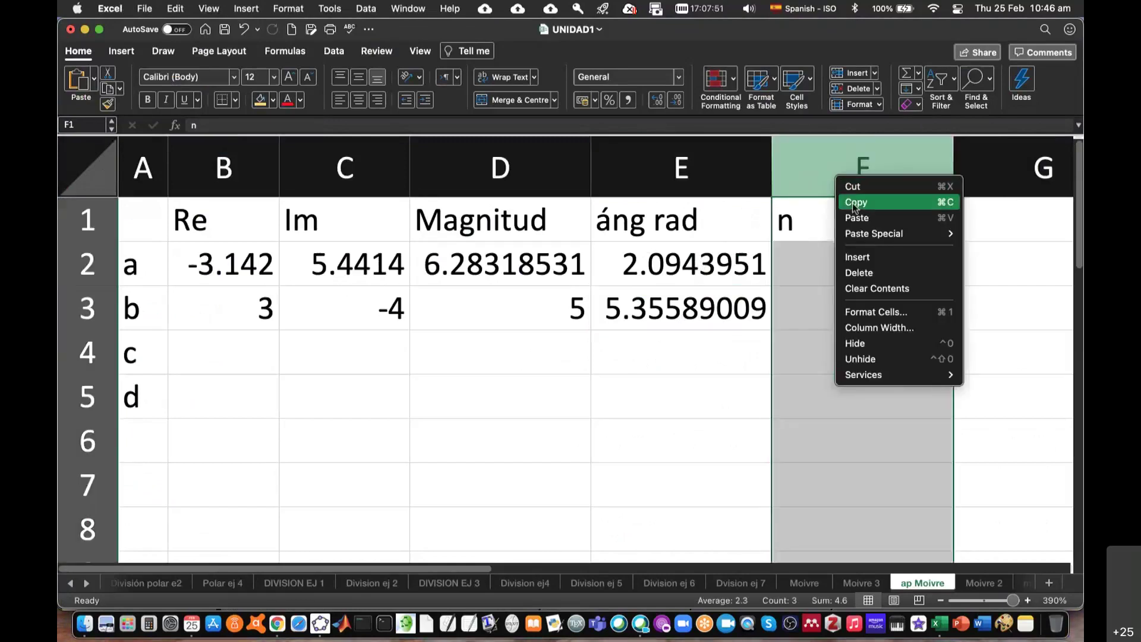
pyautogui.click(867, 260)
pyautogui.click(812, 221)
pyautogui.write('áng deg')
pyautogui.press('Return')
# Convert row a's angle to degrees in F2 with =DEGREES(E2)
pyautogui.write('=d')
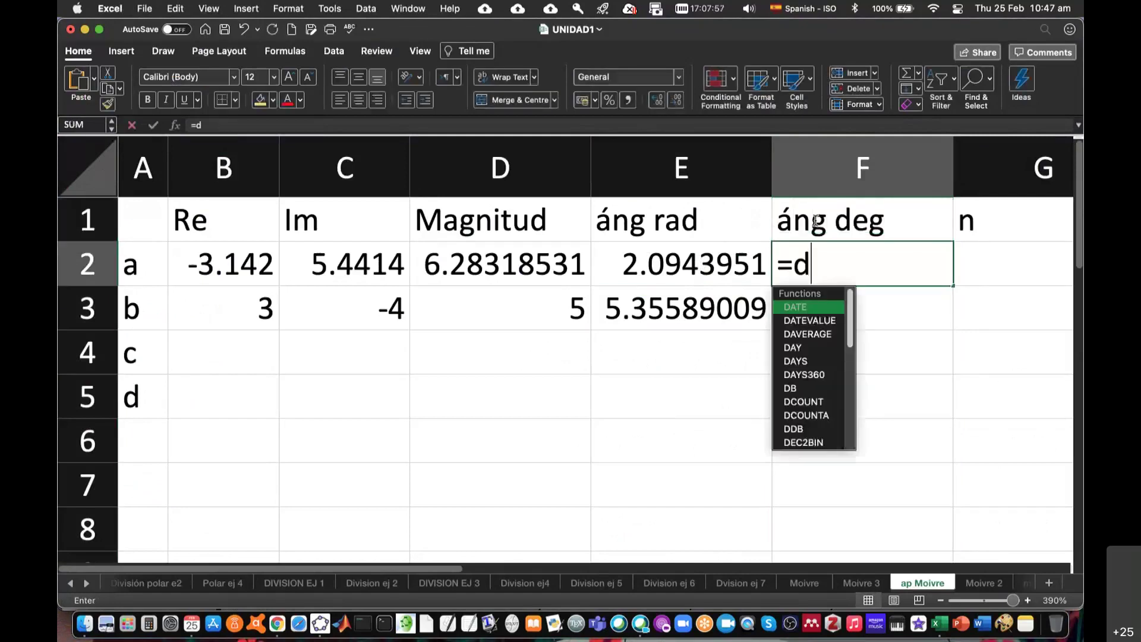
pyautogui.write('eg')
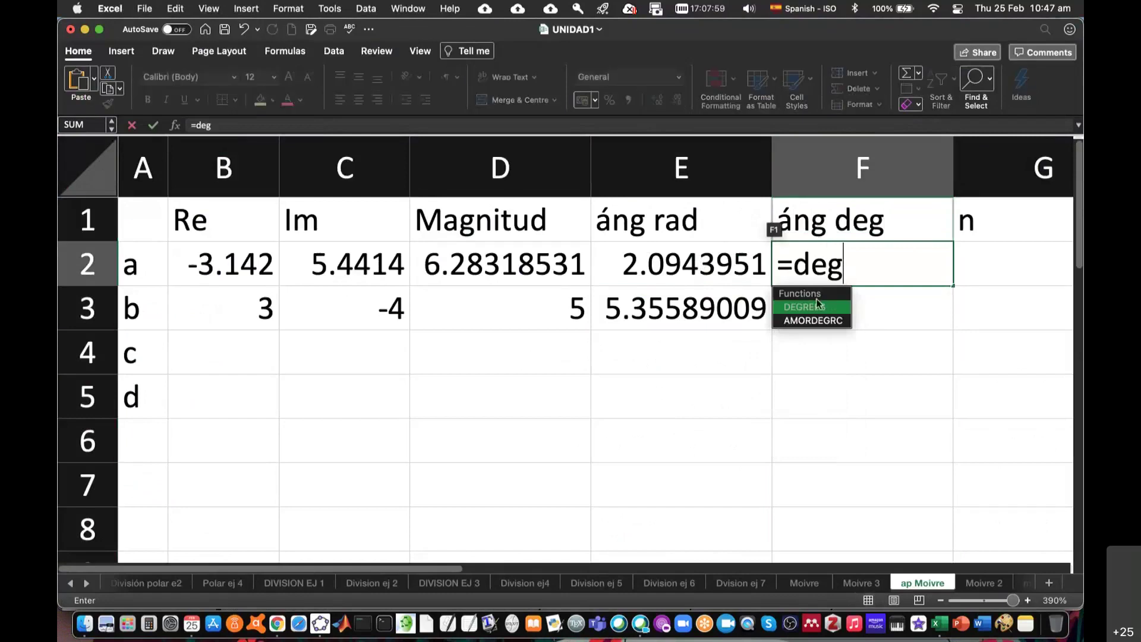
pyautogui.doubleClick(818, 305)
pyautogui.click(715, 267)
pyautogui.write(')')
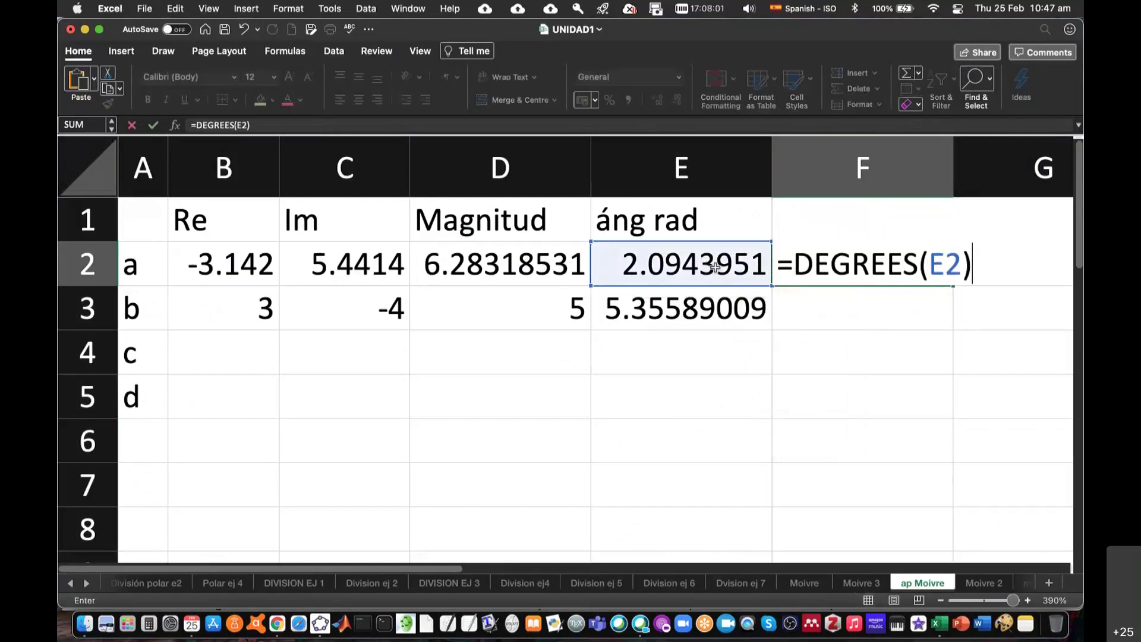
pyautogui.press('Return')
# Convert row b's radian angle in E3 to degrees in F3 with the DEGREES function
pyautogui.write('=')
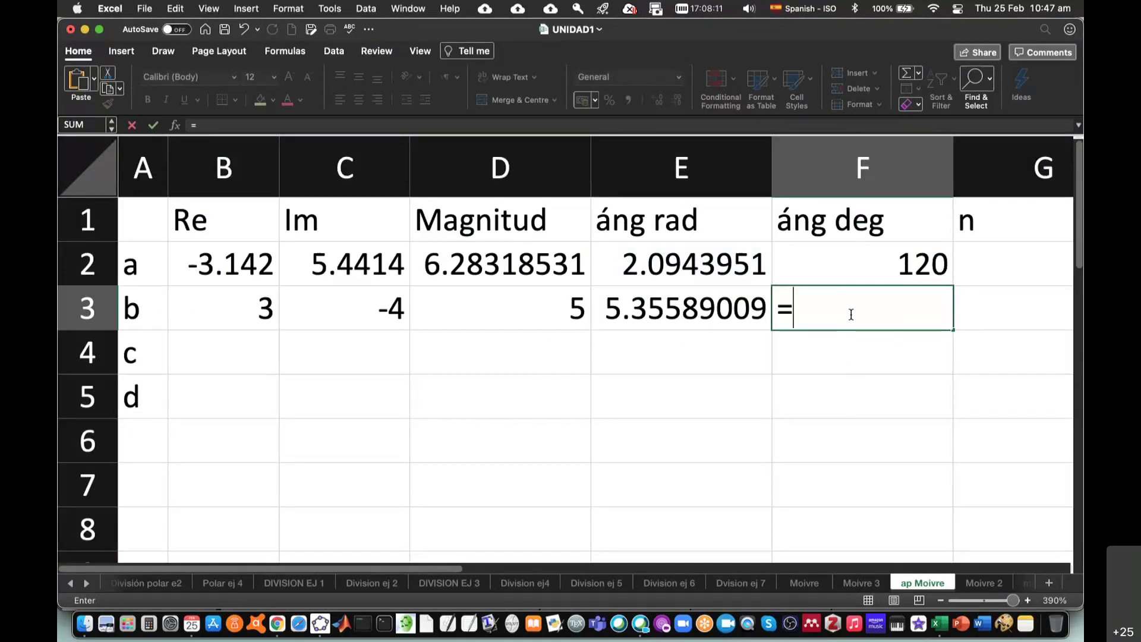
pyautogui.write('degre')
pyautogui.press('Tab')
pyautogui.click(761, 316)
pyautogui.write(')')
pyautogui.press('Return')
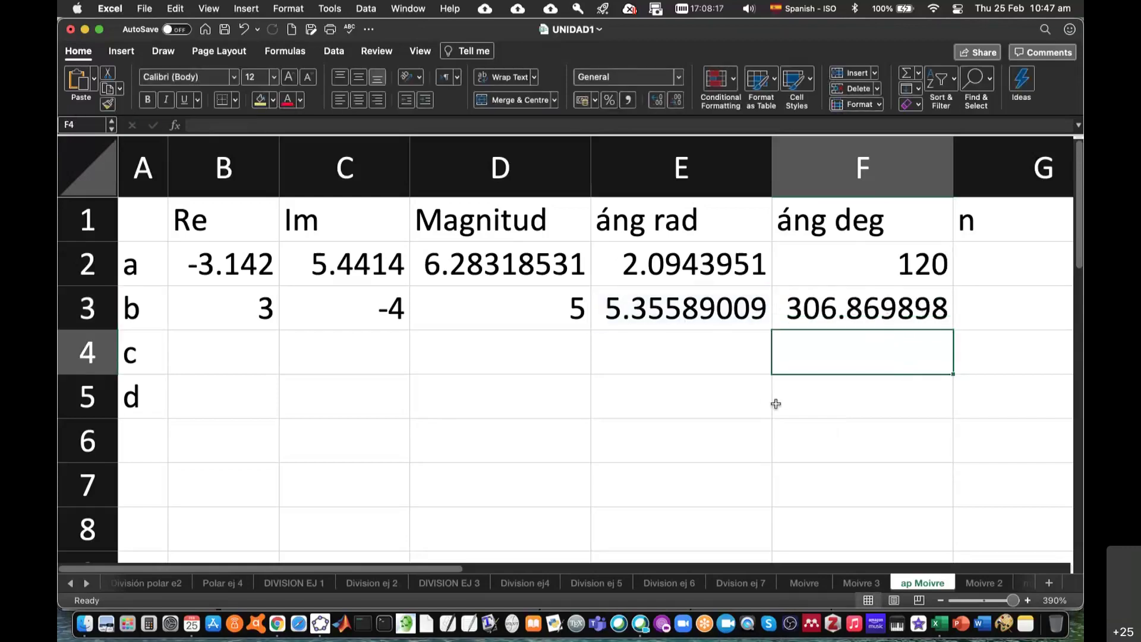
# Narrow columns G, B, C and D so the whole table fits on screen
pyautogui.hscroll(2, 776, 404)
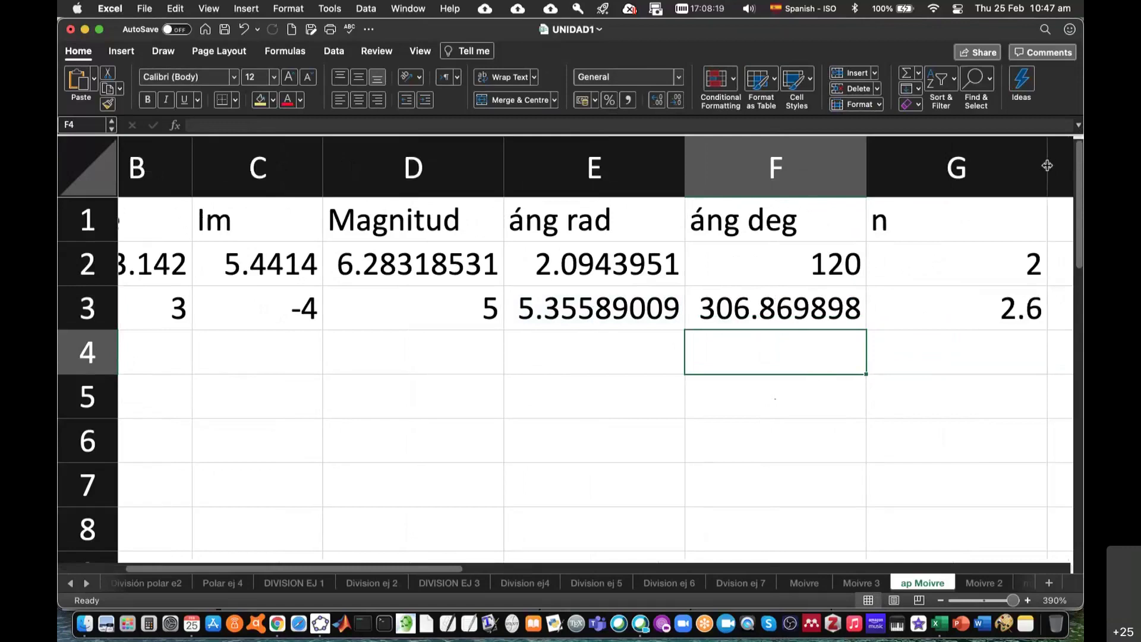
pyautogui.moveTo(1048, 165); pyautogui.dragTo(930, 165)
pyautogui.hscroll(-2, 377, 202)
pyautogui.moveTo(280, 171); pyautogui.dragTo(280, 172)
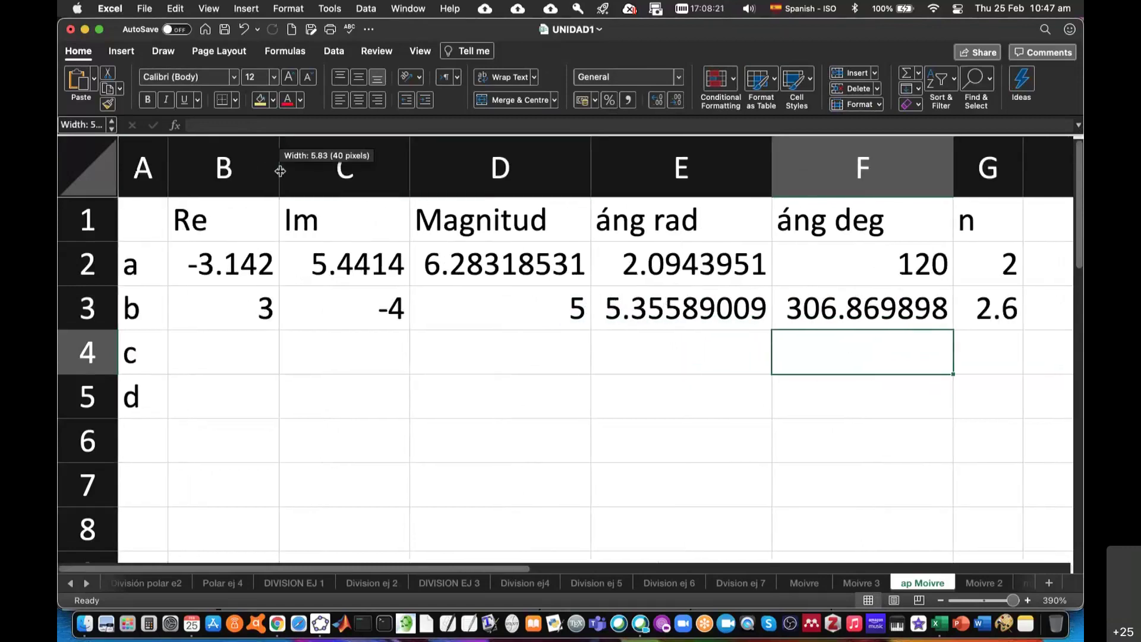
pyautogui.doubleClick(280, 171)
pyautogui.moveTo(383, 167); pyautogui.dragTo(275, 172)
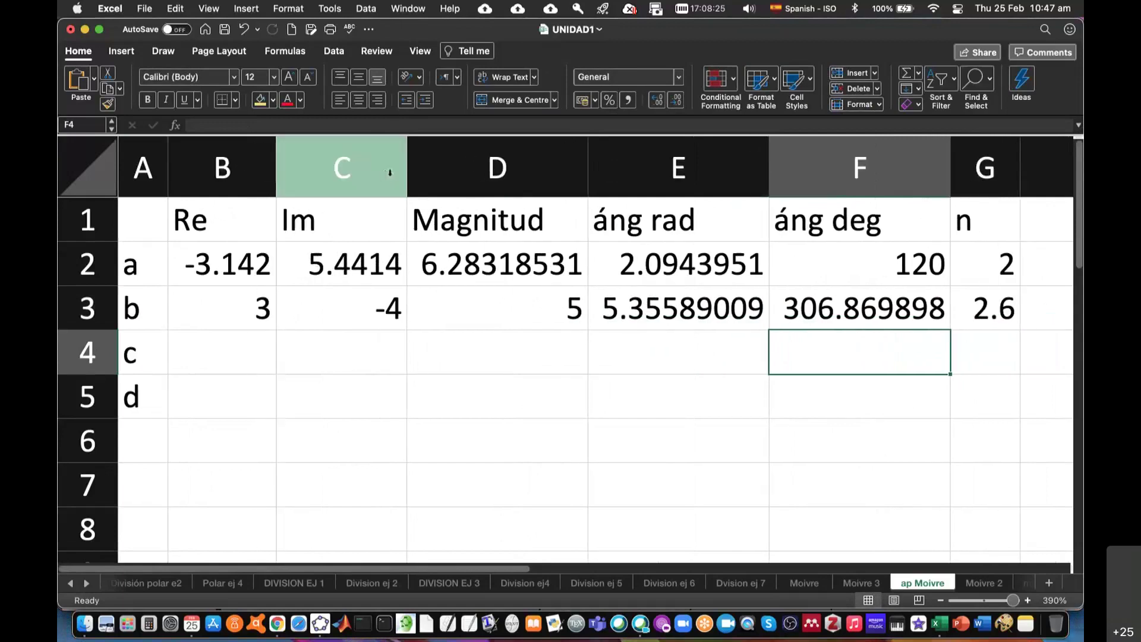
pyautogui.moveTo(407, 170); pyautogui.dragTo(376, 168)
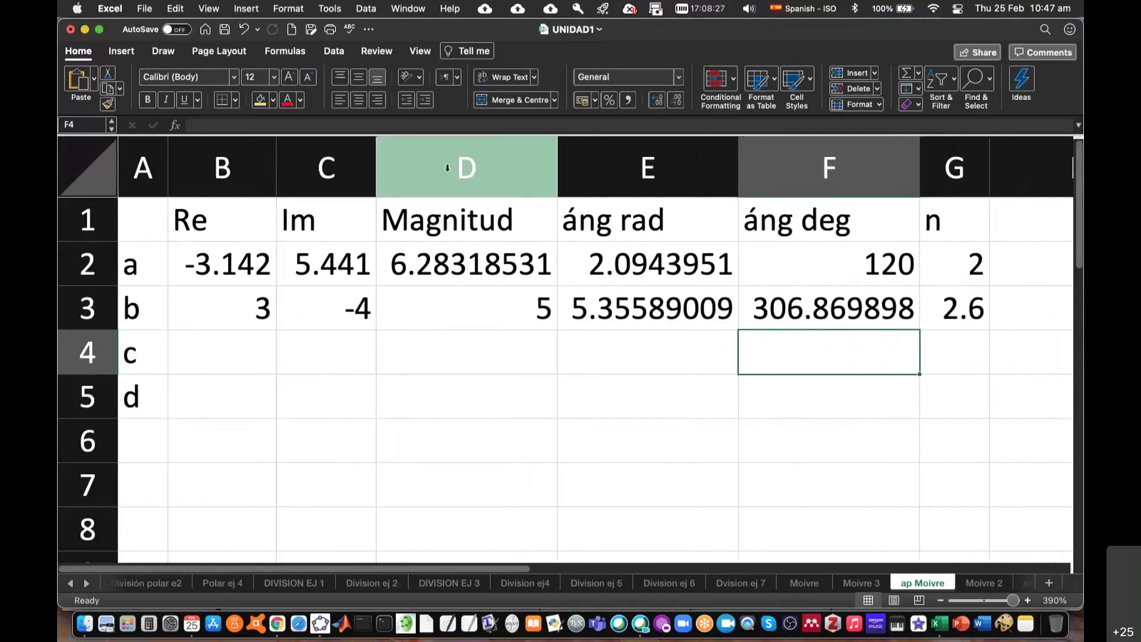
pyautogui.moveTo(558, 168); pyautogui.dragTo(524, 169)
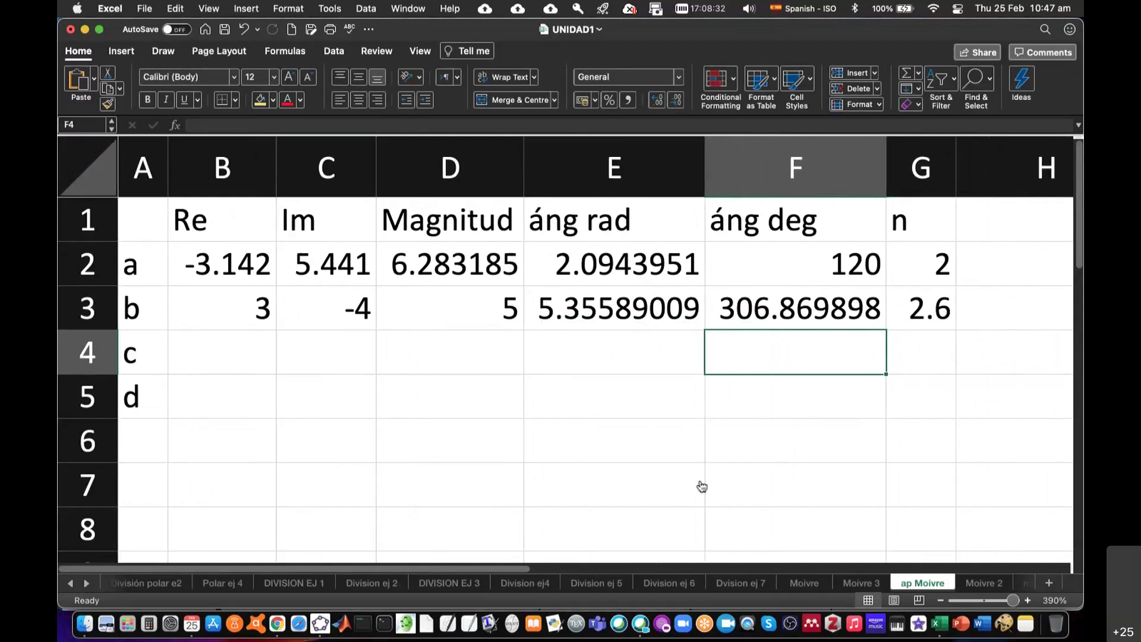
# Enter row c's real part 2 in B4 and imaginary part 7 in C4 from the Overleaf expression
pyautogui.press('super+Tab')
pyautogui.scroll(8, 792, 491)
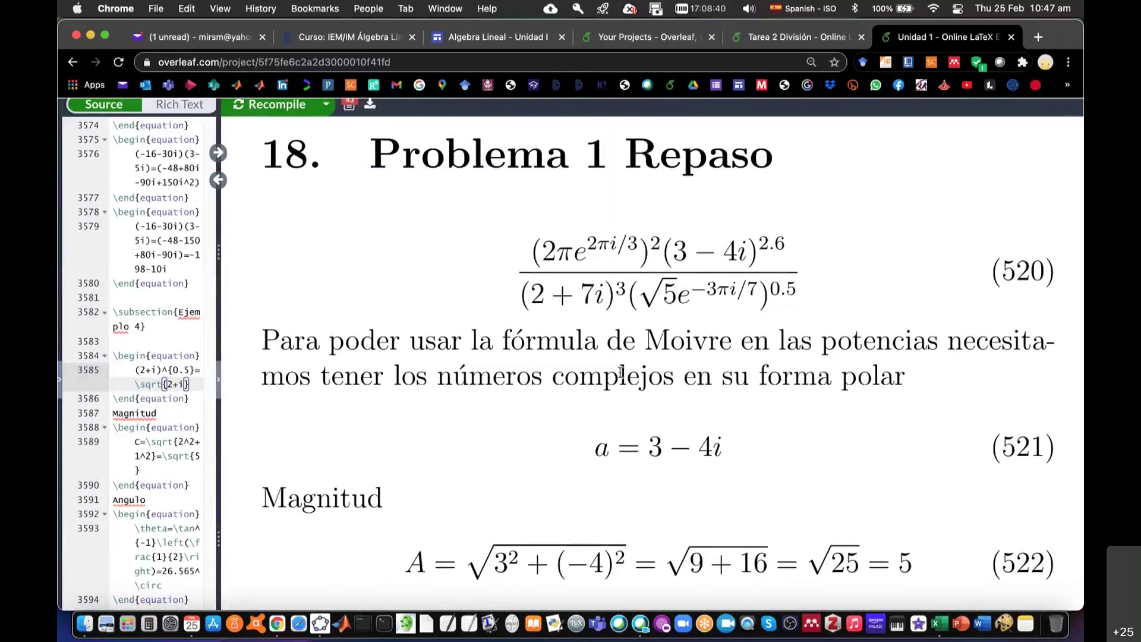
pyautogui.press('super+Tab')
pyautogui.click(219, 353)
pyautogui.write('2')
pyautogui.press('Tab')
pyautogui.write('7')
# Check row c's power in the Overleaf expression and enter its exponent, 3, in G4
pyautogui.press('super+Tab')
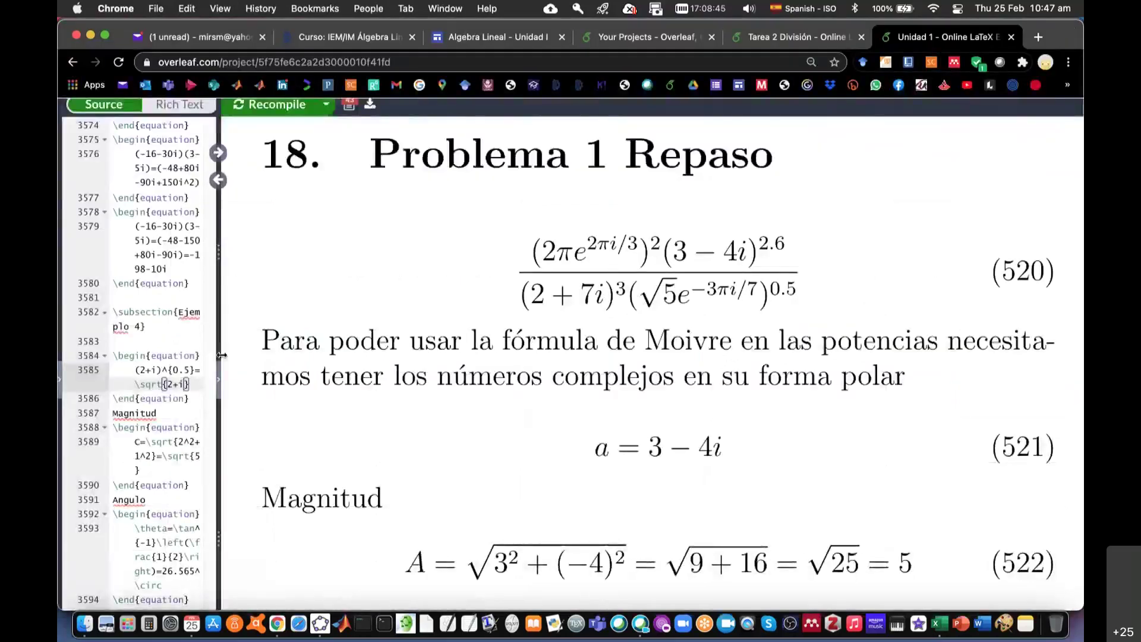
pyautogui.press('super+Tab')
pyautogui.click(907, 337)
pyautogui.write('3')
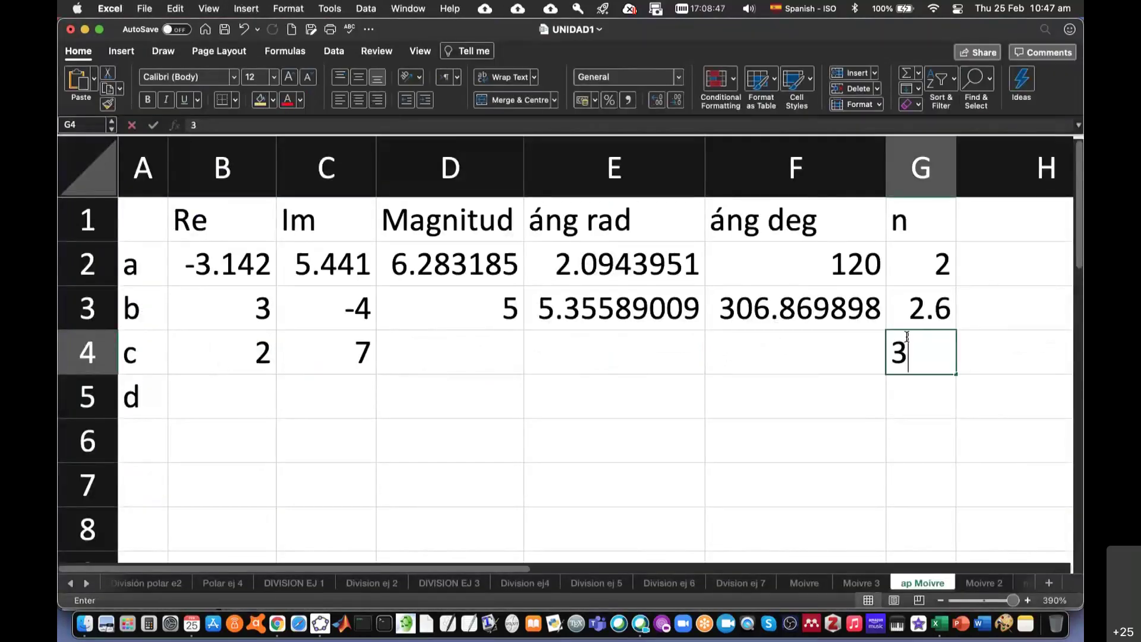
pyautogui.click(535, 436)
# Calculate row c's magnitude in D4 with =sqrt(B4^2+C4^2)
pyautogui.click(440, 351)
pyautogui.write('=')
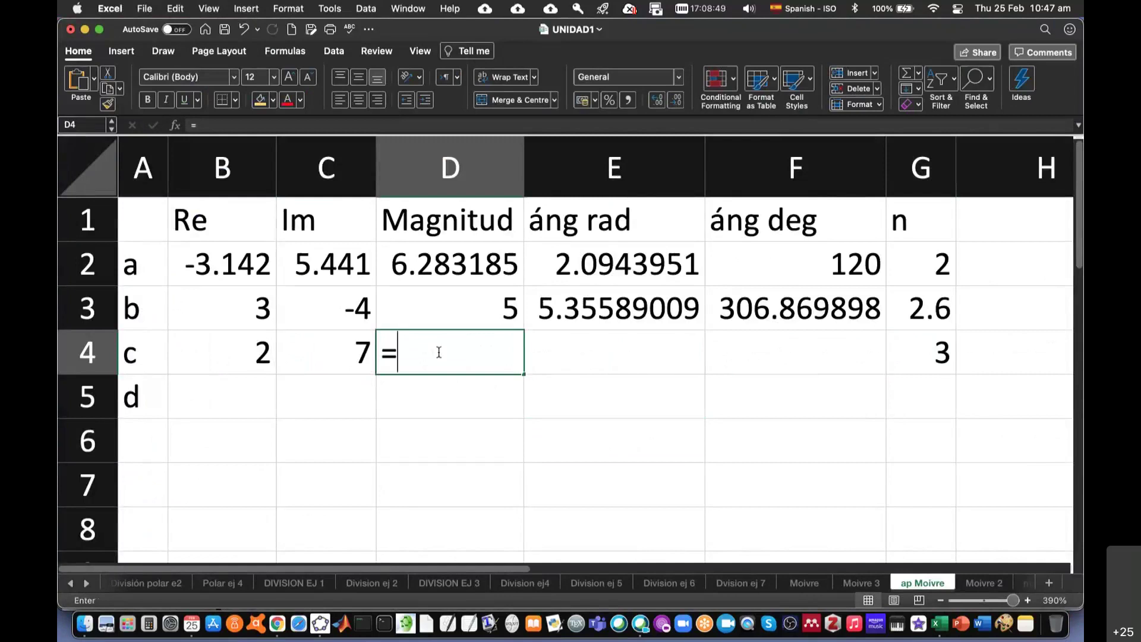
pyautogui.write('sqrt')
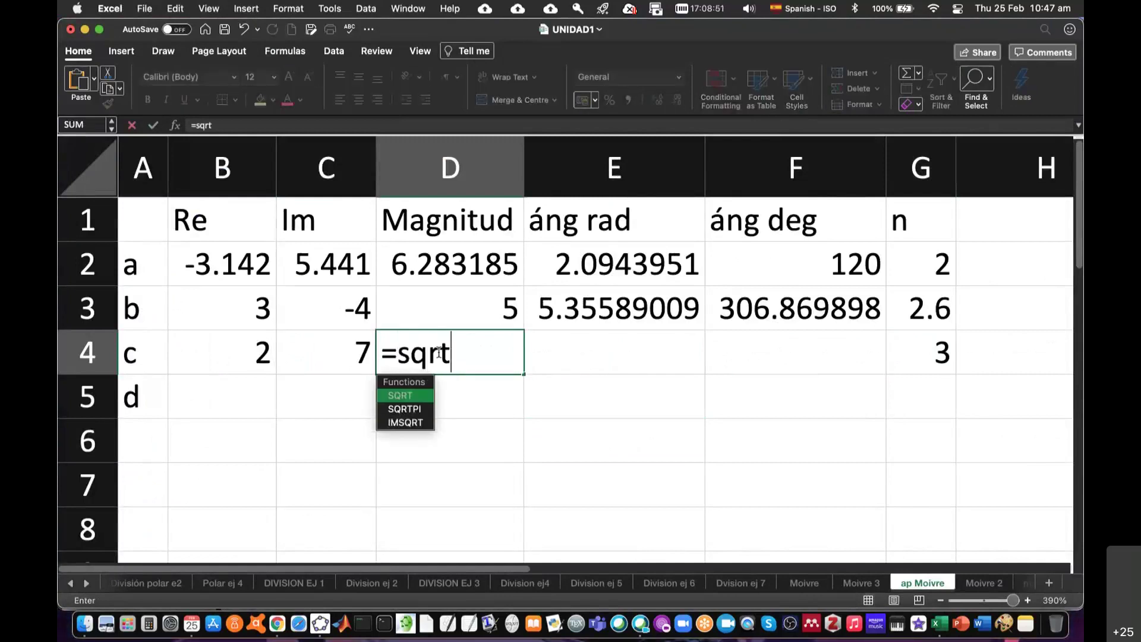
pyautogui.write('(')
pyautogui.click(262, 354)
pyautogui.write('^')
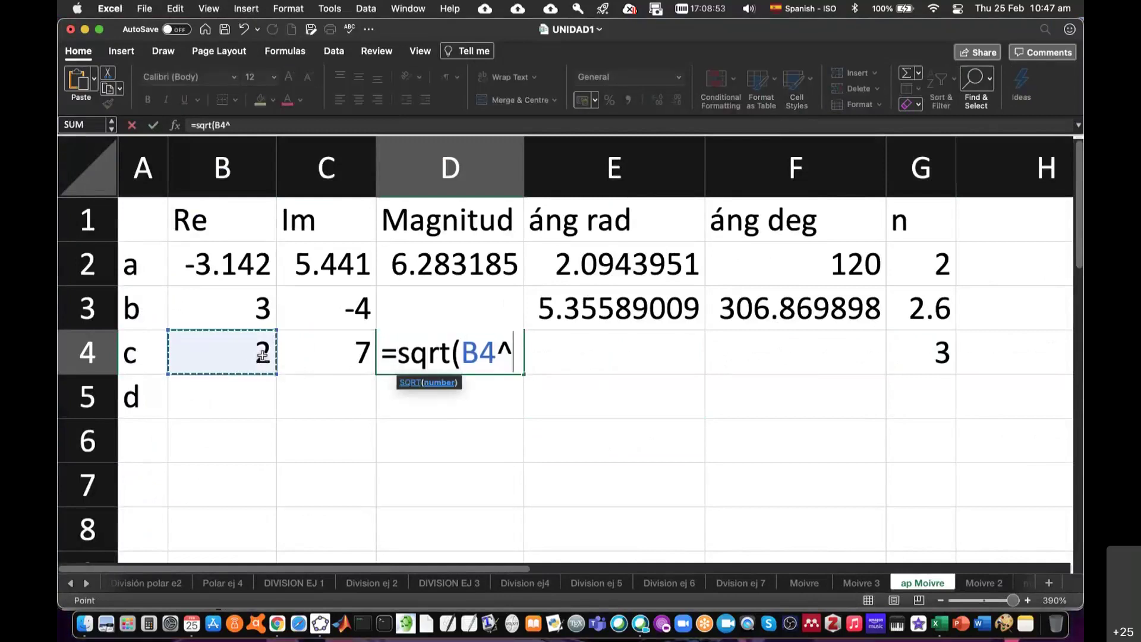
pyautogui.write('2+')
pyautogui.click(324, 353)
pyautogui.write('^2')
pyautogui.press('Return')
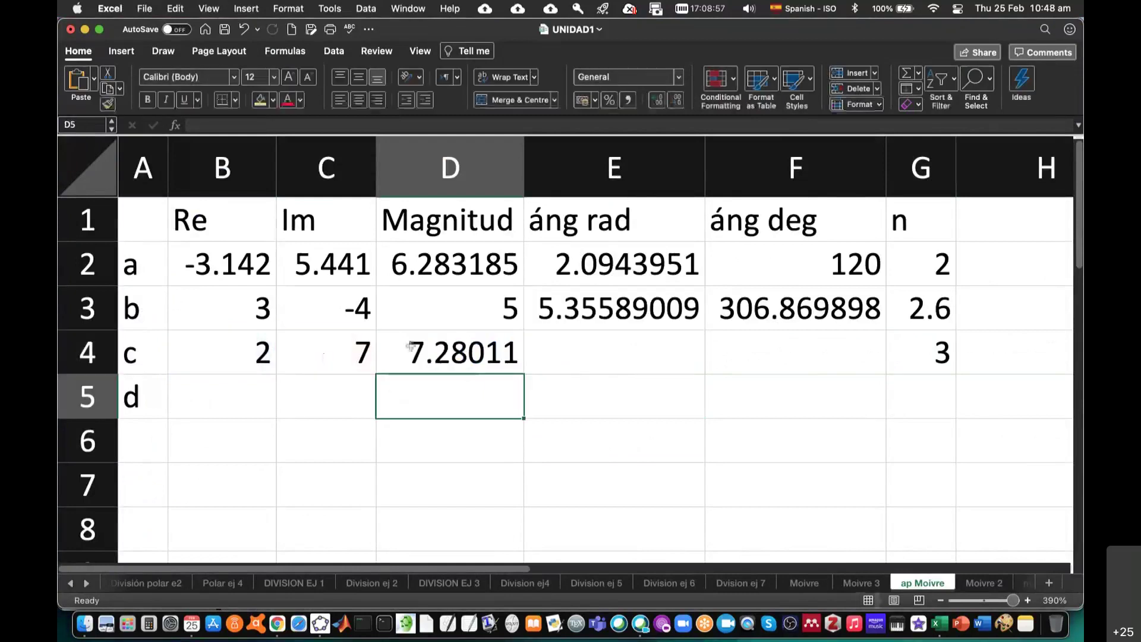
pyautogui.click(444, 351)
# Calculate row c's first-quadrant angle in radians in E4 with =atan(abs(C4)/abs(B4))
pyautogui.click(605, 355)
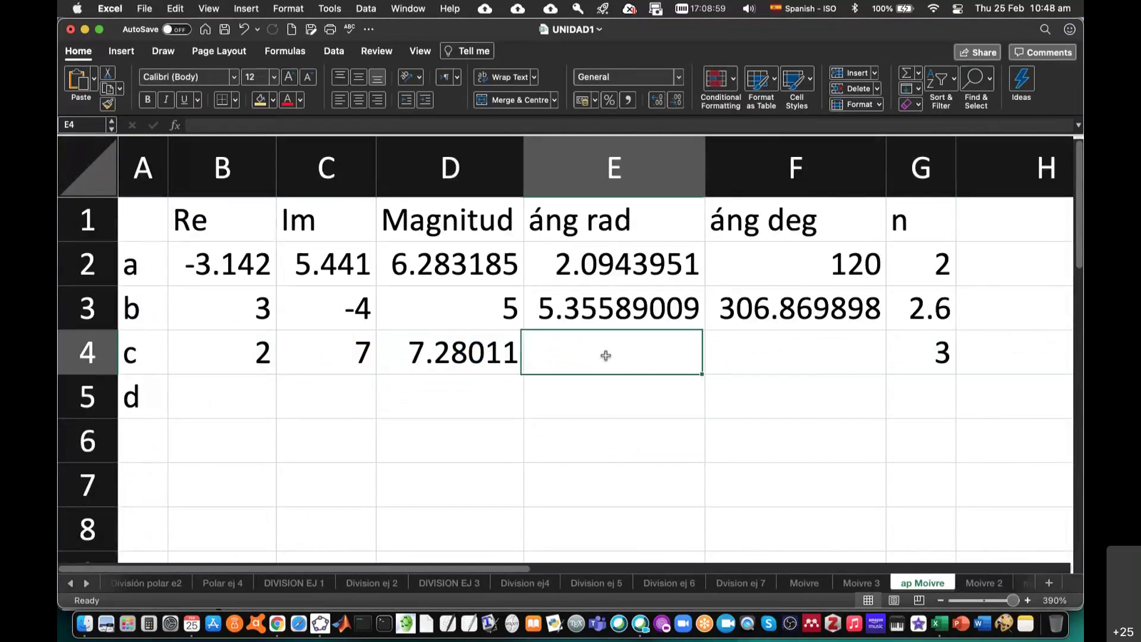
pyautogui.write('=')
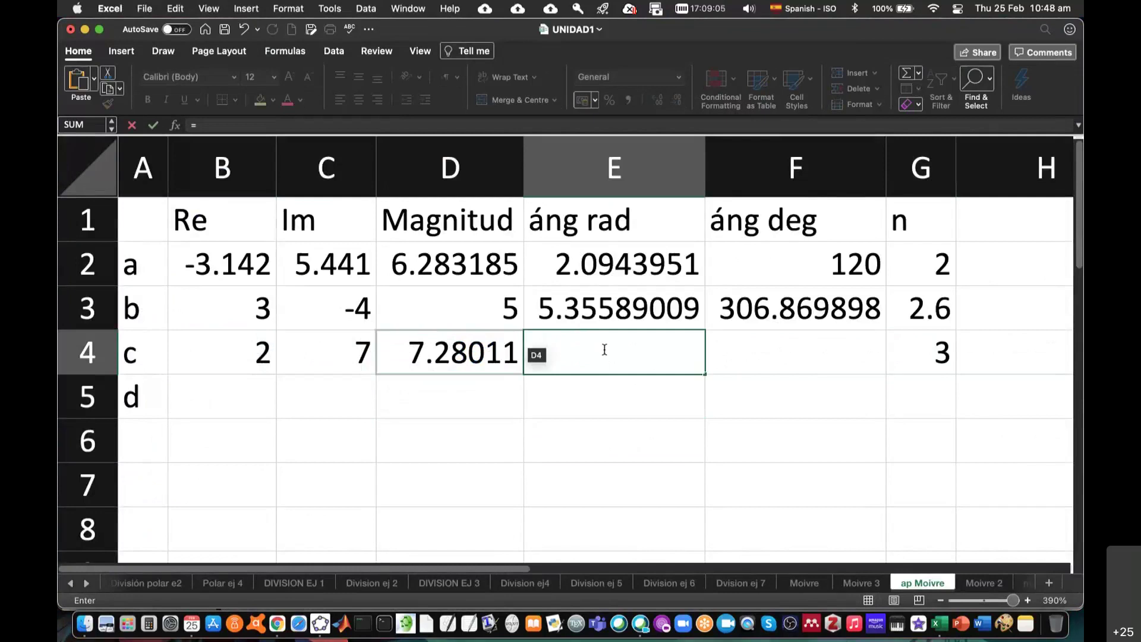
pyautogui.write('atan(')
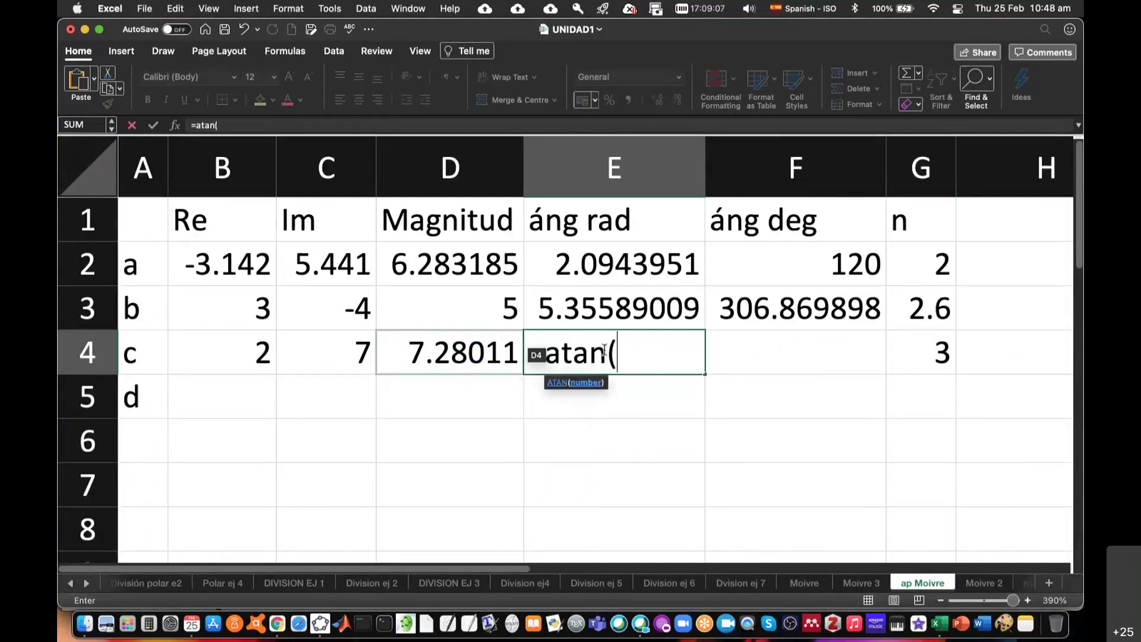
pyautogui.write('abs(')
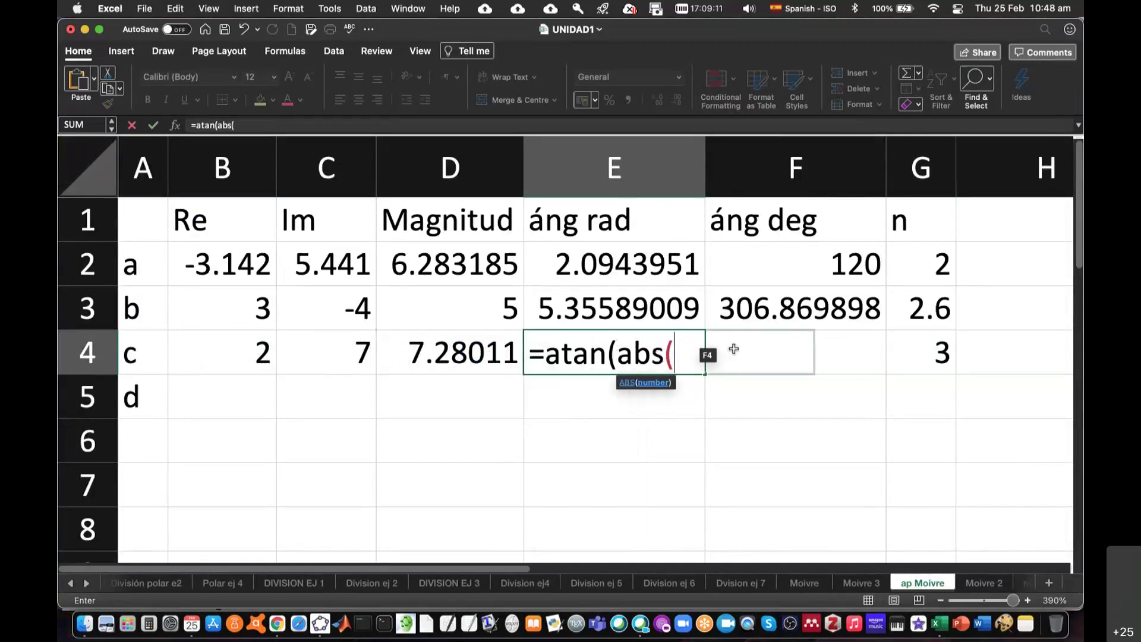
pyautogui.click(351, 354)
pyautogui.write(')')
pyautogui.write('/ab')
pyautogui.write('s(')
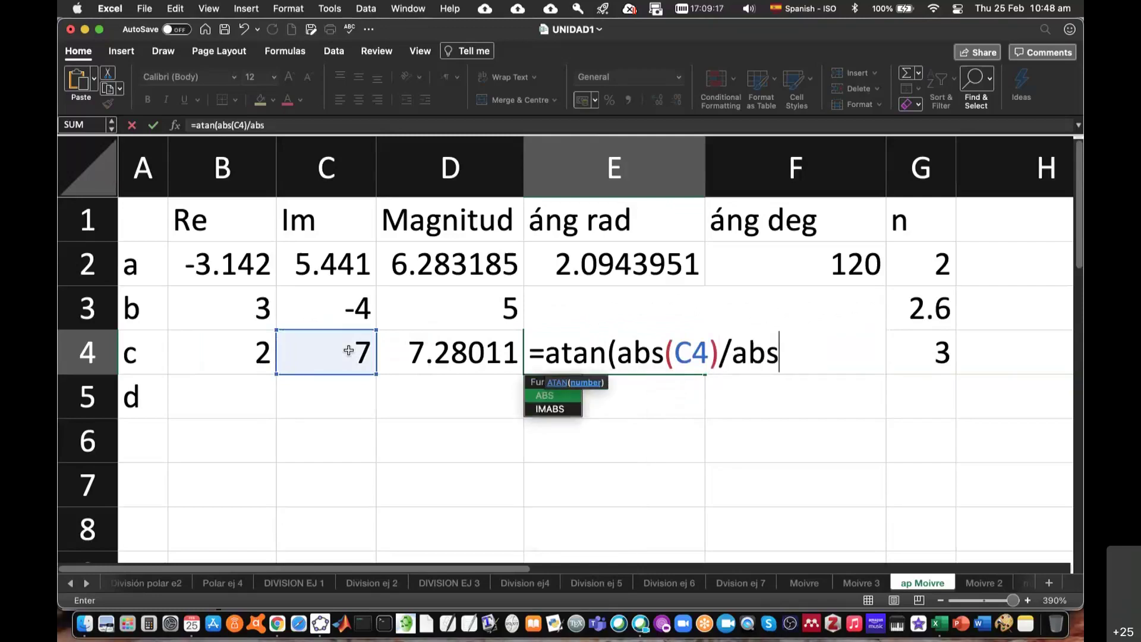
pyautogui.click(236, 355)
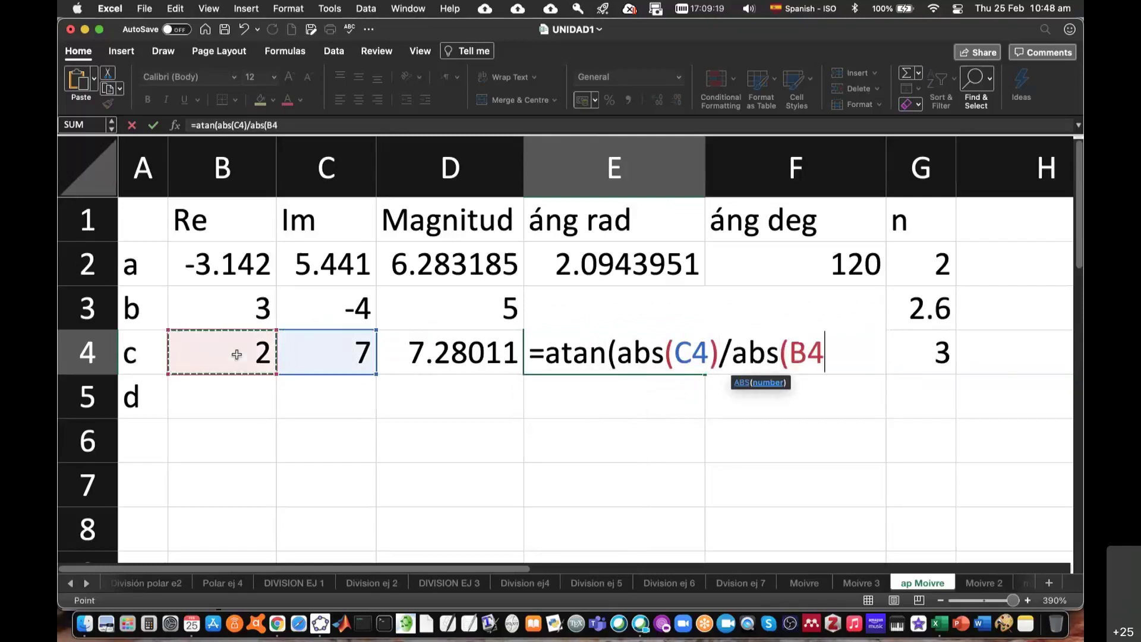
pyautogui.write('))')
pyautogui.press('Return')
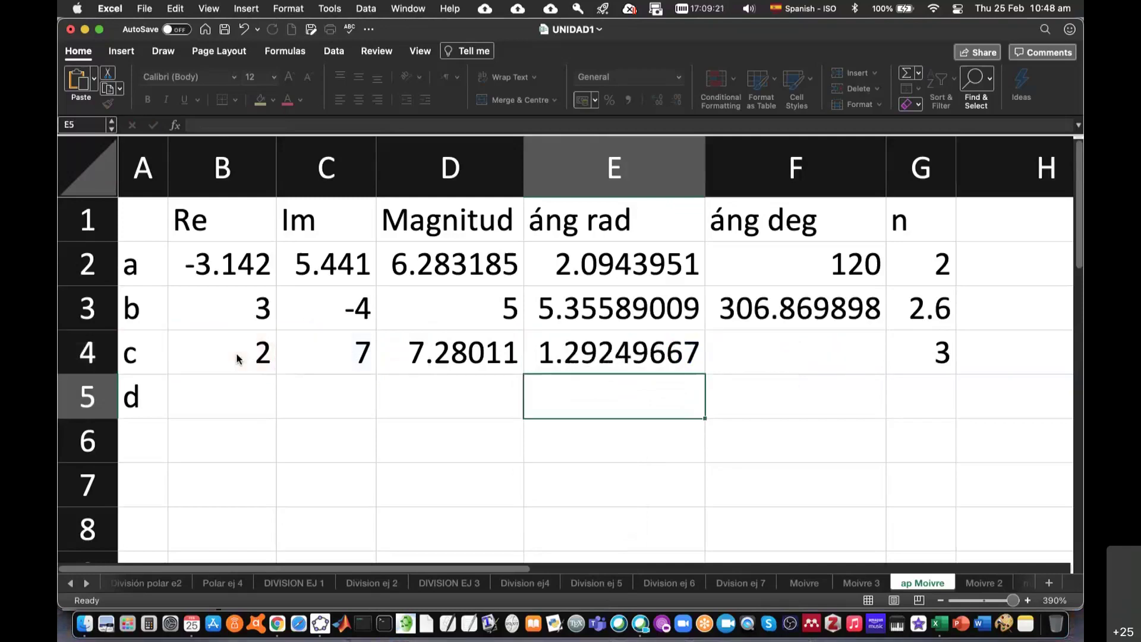
pyautogui.click(618, 345)
# Convert row c's angle to degrees in F4 with =degrees(E4)
pyautogui.click(716, 345)
pyautogui.write('=degr')
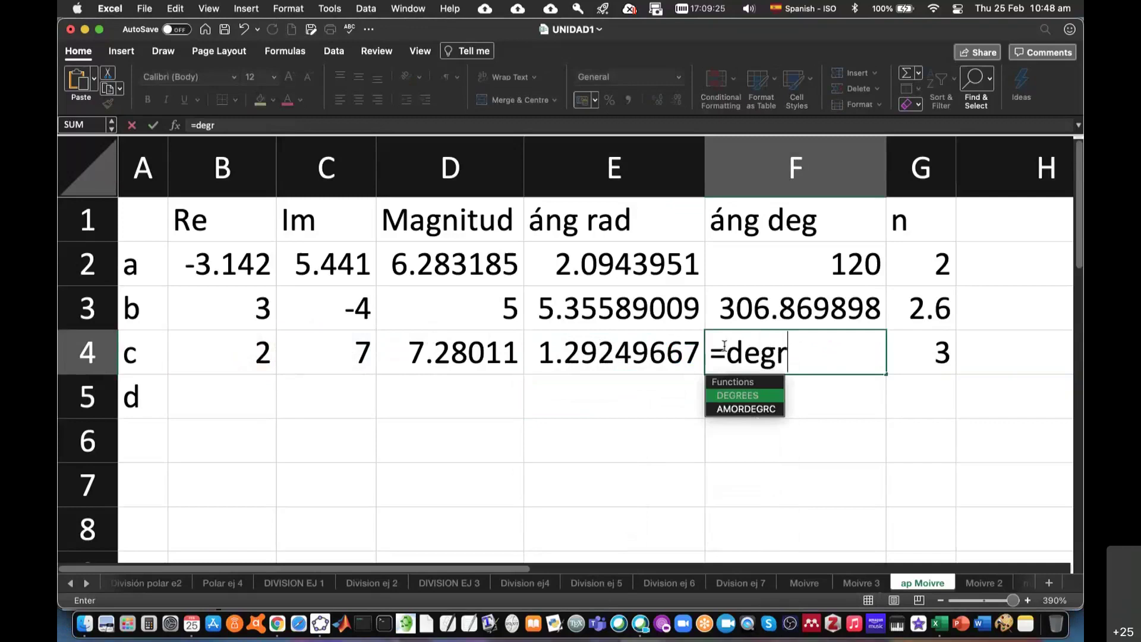
pyautogui.write('ees(')
pyautogui.click(653, 356)
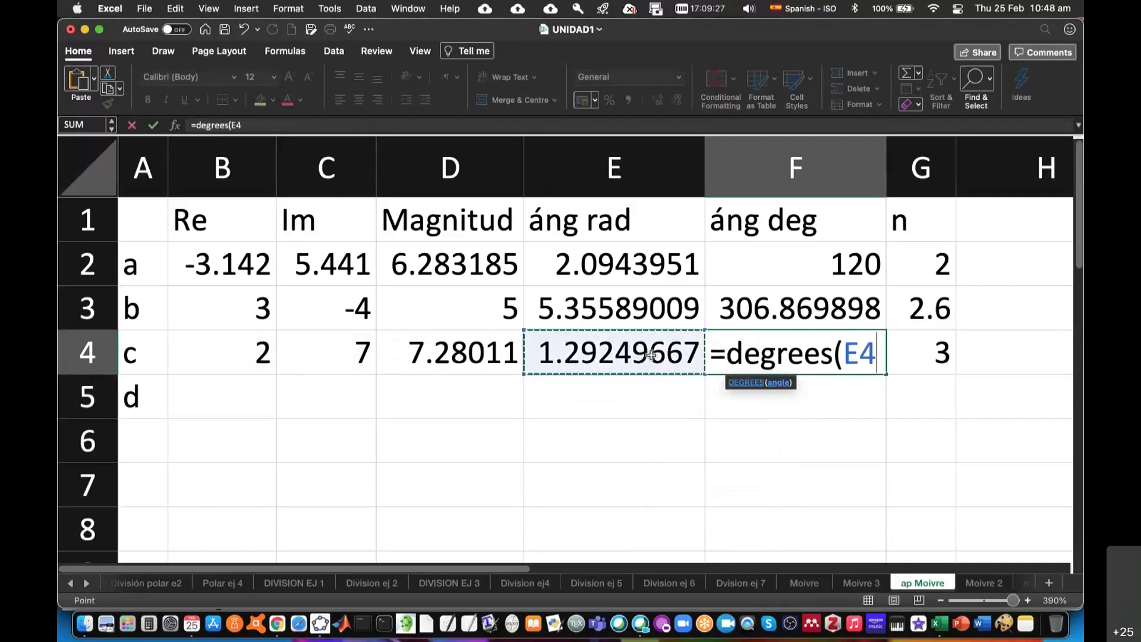
pyautogui.press('Return')
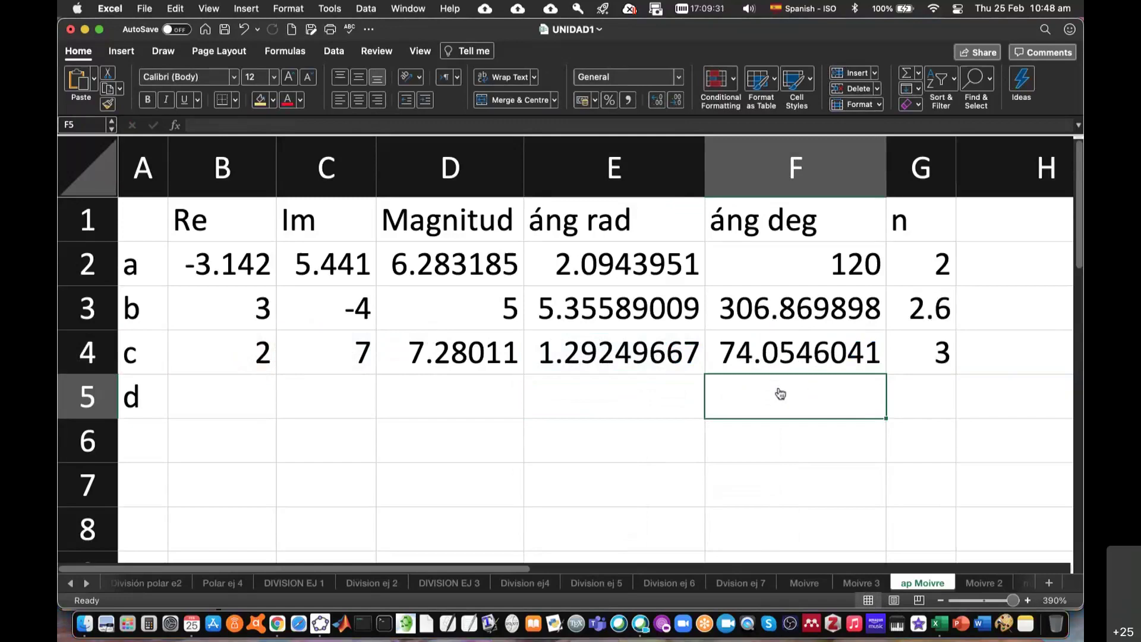
# Check row d's magnitude in the Overleaf expression and calculate it in D5 of the Excel sheet with =sqrt(5)
pyautogui.press('super+Tab')
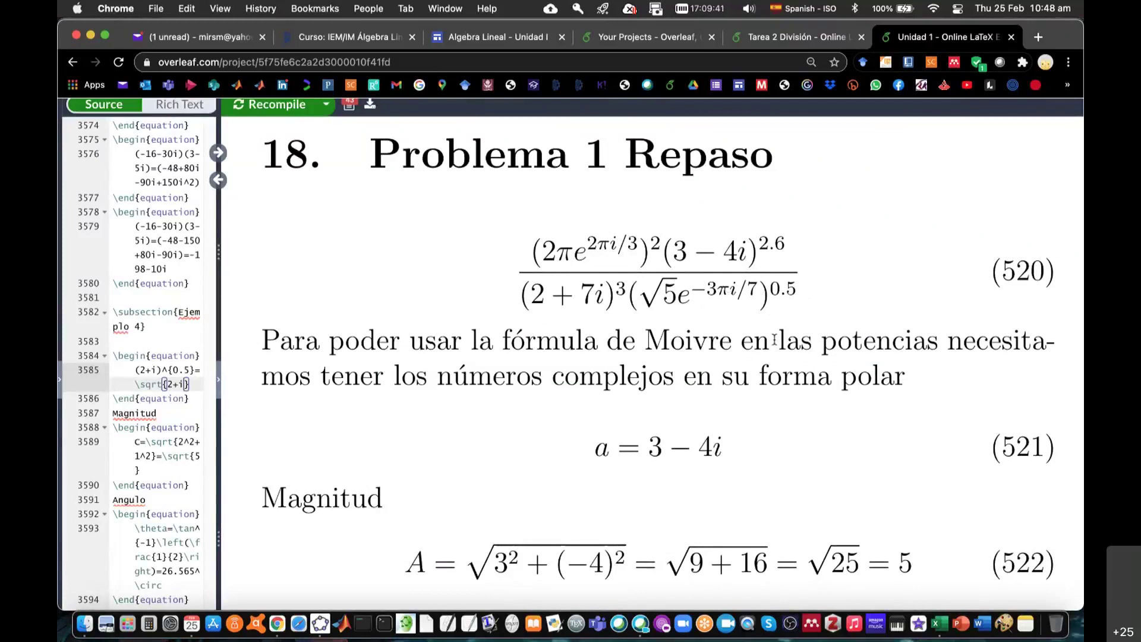
pyautogui.press('super+Tab')
pyautogui.click(229, 400)
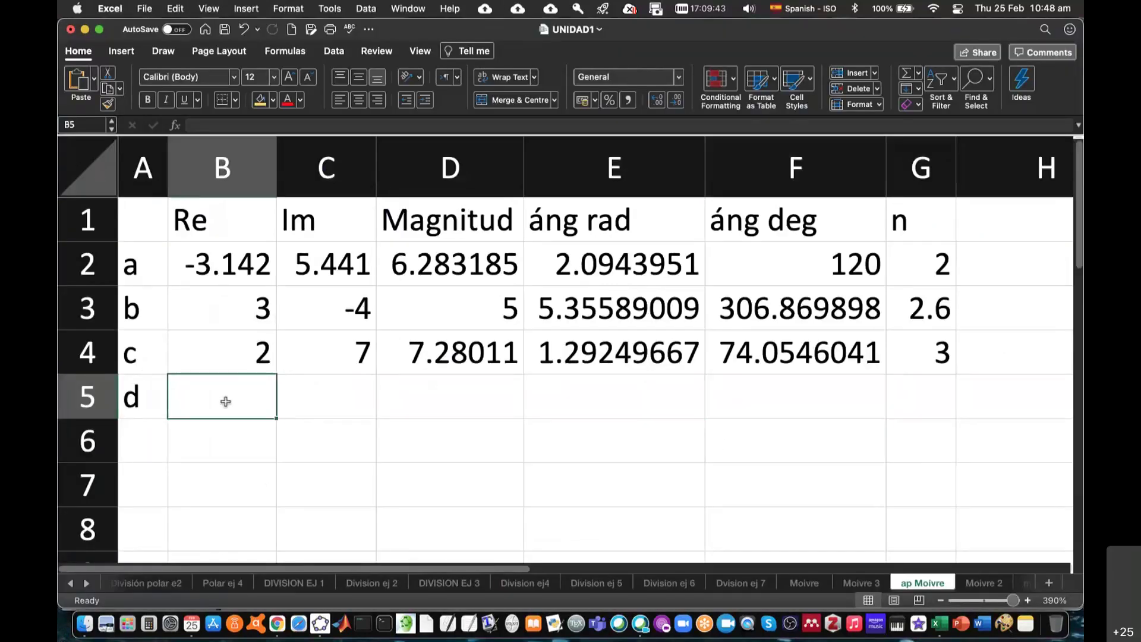
pyautogui.click(444, 394)
pyautogui.write('=s')
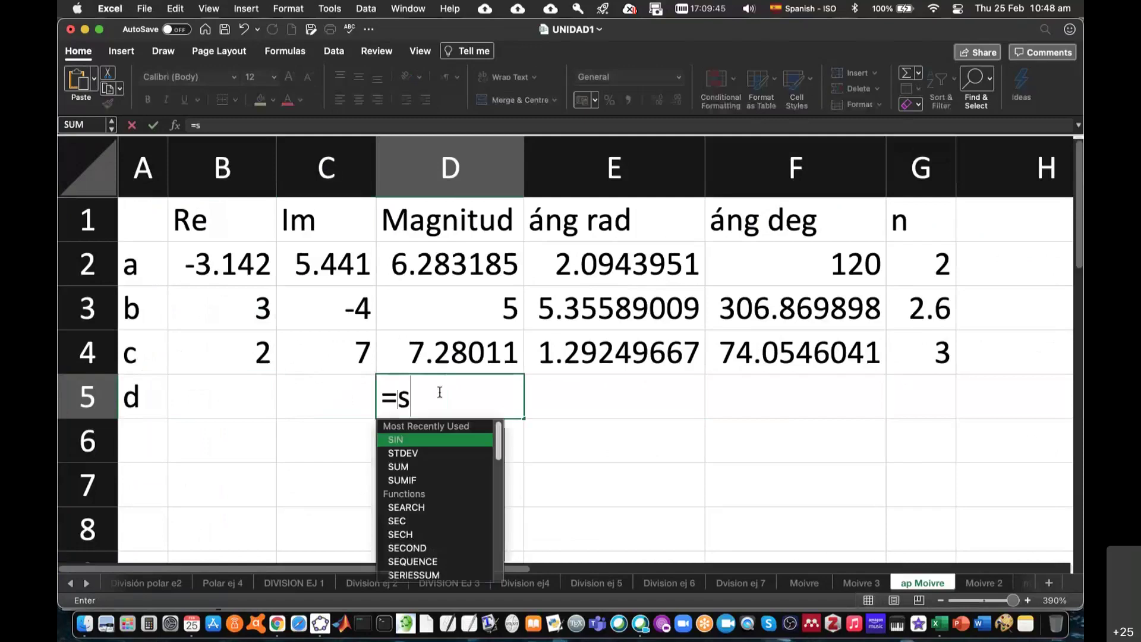
pyautogui.write('qrt(5)')
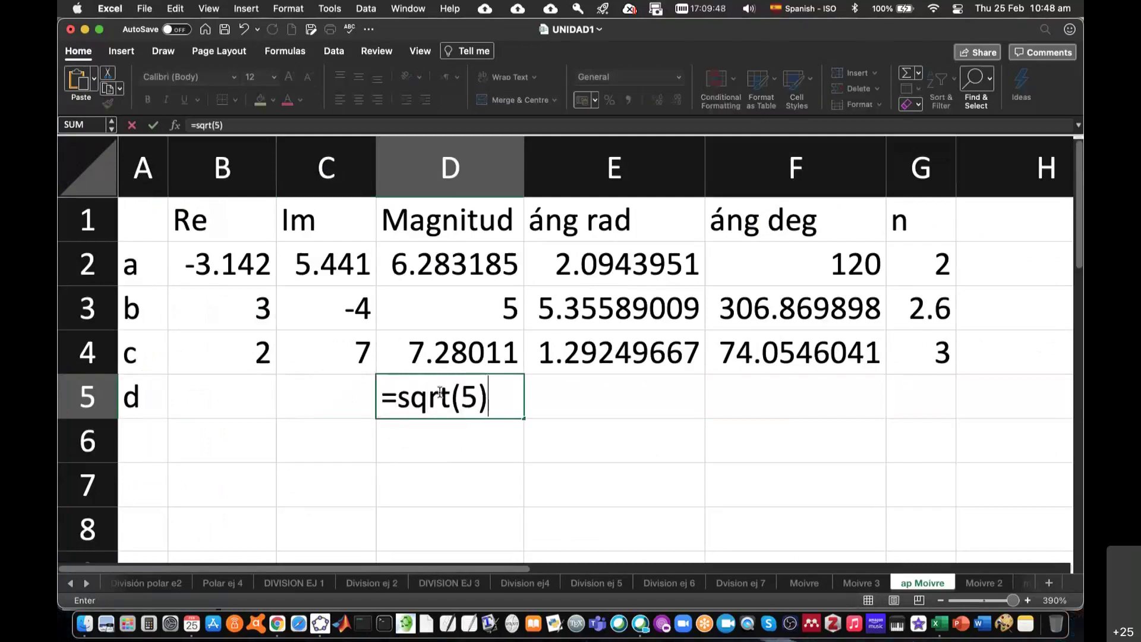
pyautogui.press('Return')
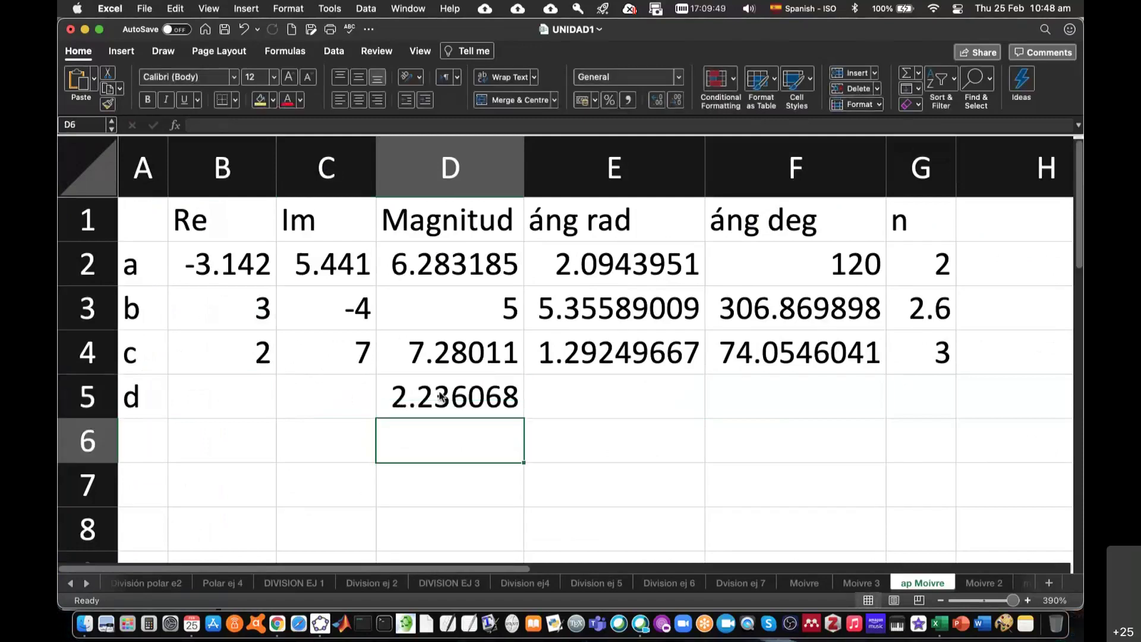
# Check row d's angle in the Overleaf expression and enter it in radians in E5 as =-3*pi()/7
pyautogui.press('super+Tab')
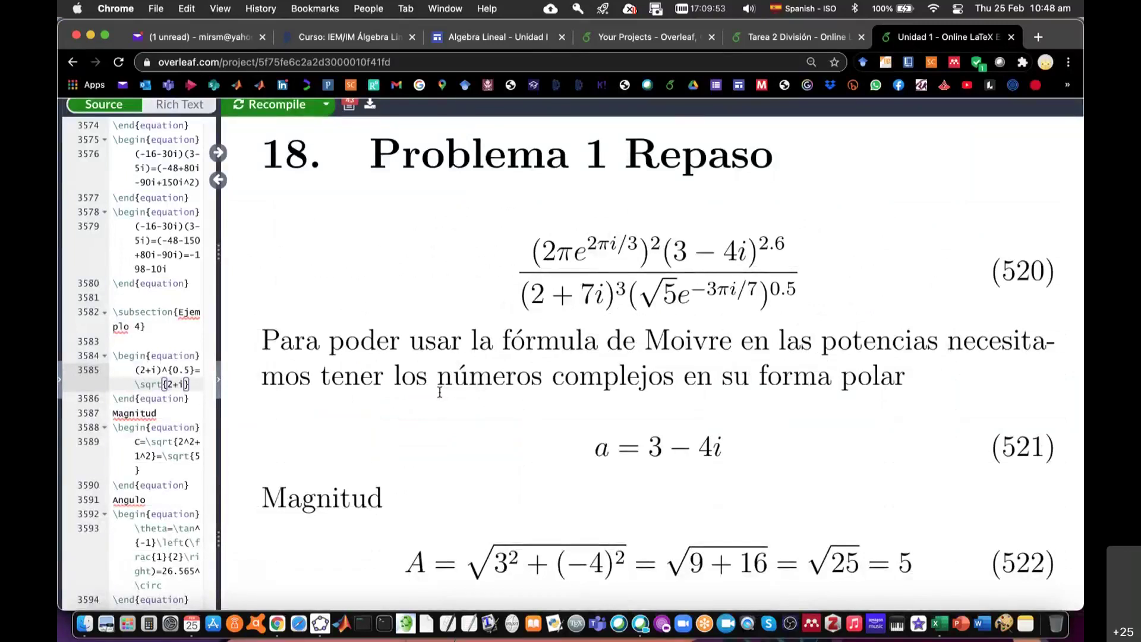
pyautogui.press('super+Tab')
pyautogui.click(596, 390)
pyautogui.write('=-')
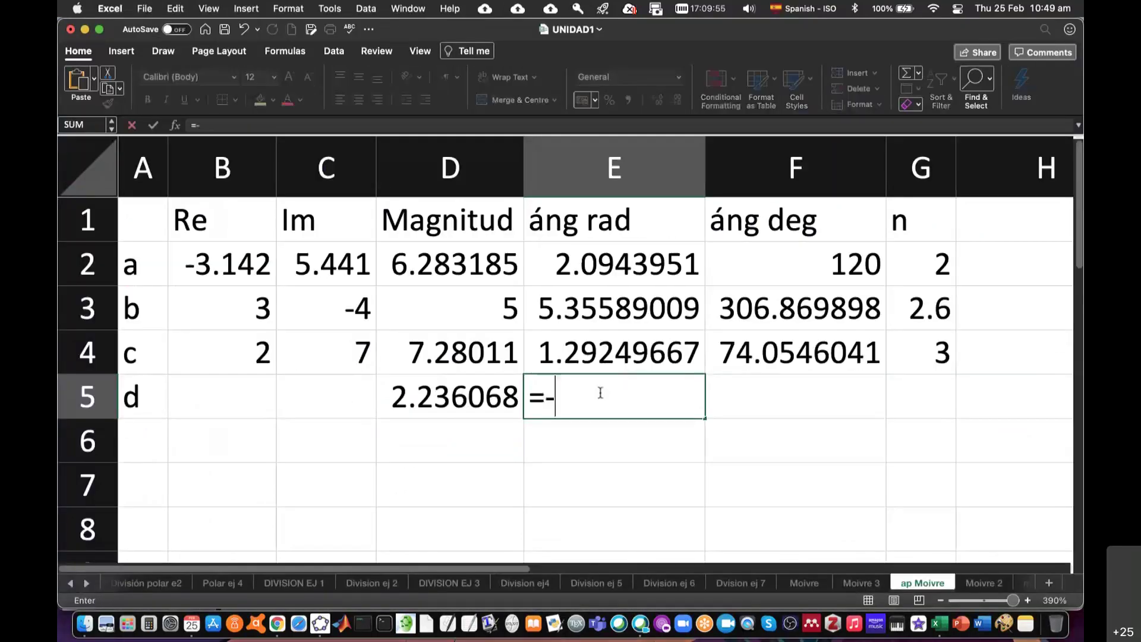
pyautogui.write('3*pi(')
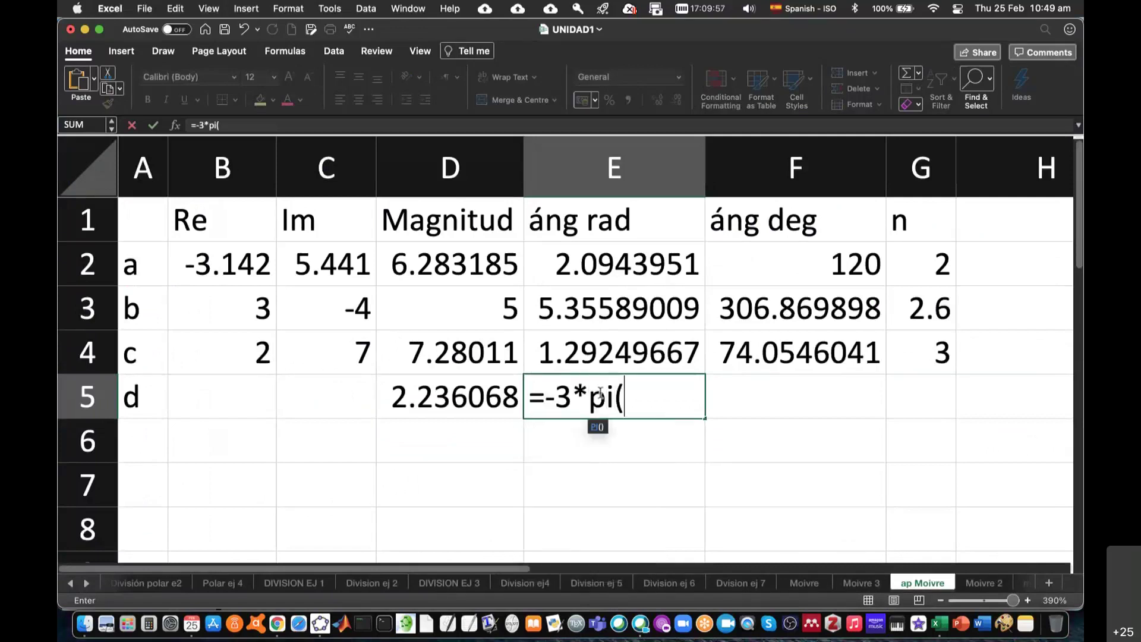
pyautogui.write(')/7')
pyautogui.press('Return')
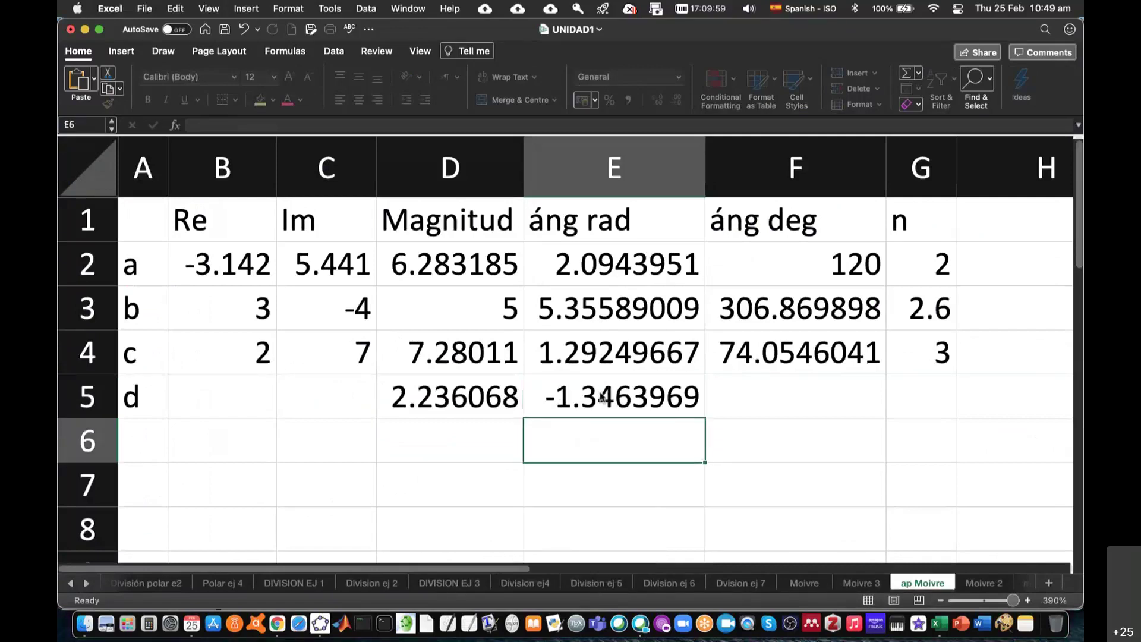
# Extend the degrees conversion formula from F2:F4 down to F5 for row d
pyautogui.click(743, 383)
pyautogui.write('=')
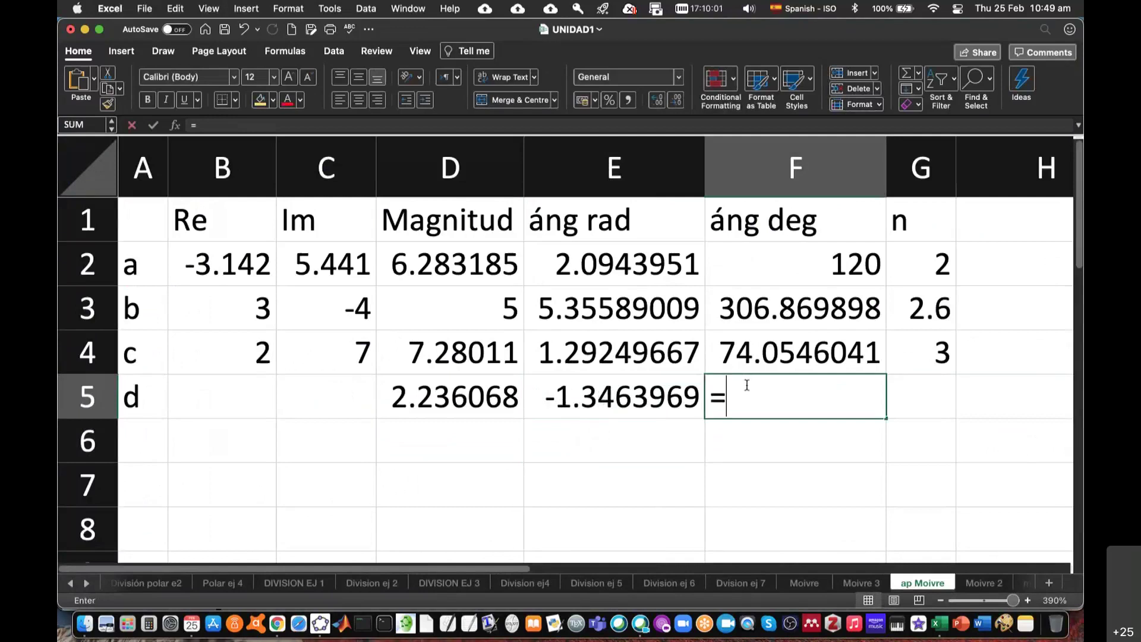
pyautogui.press('BackSpace')
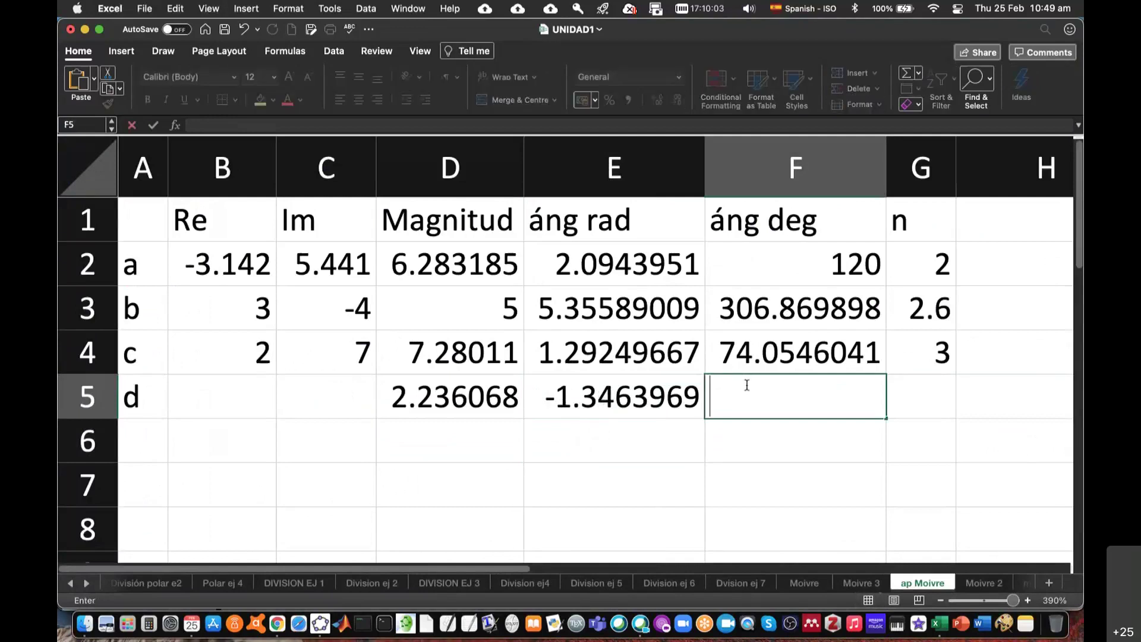
pyautogui.moveTo(863, 270); pyautogui.dragTo(859, 350)
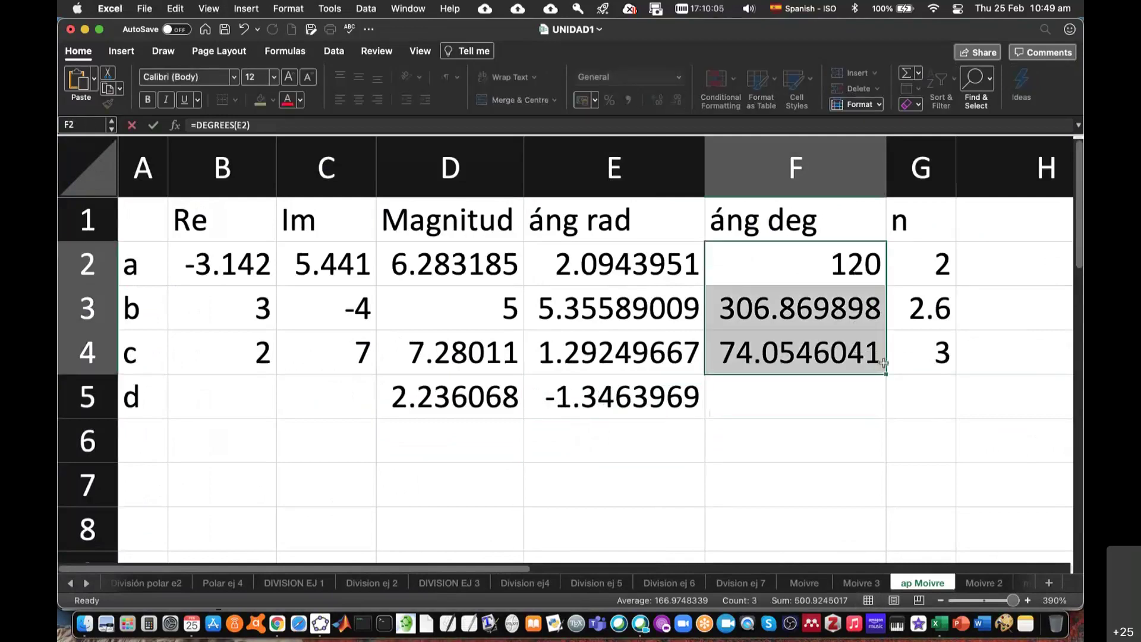
pyautogui.moveTo(889, 396); pyautogui.dragTo(889, 404)
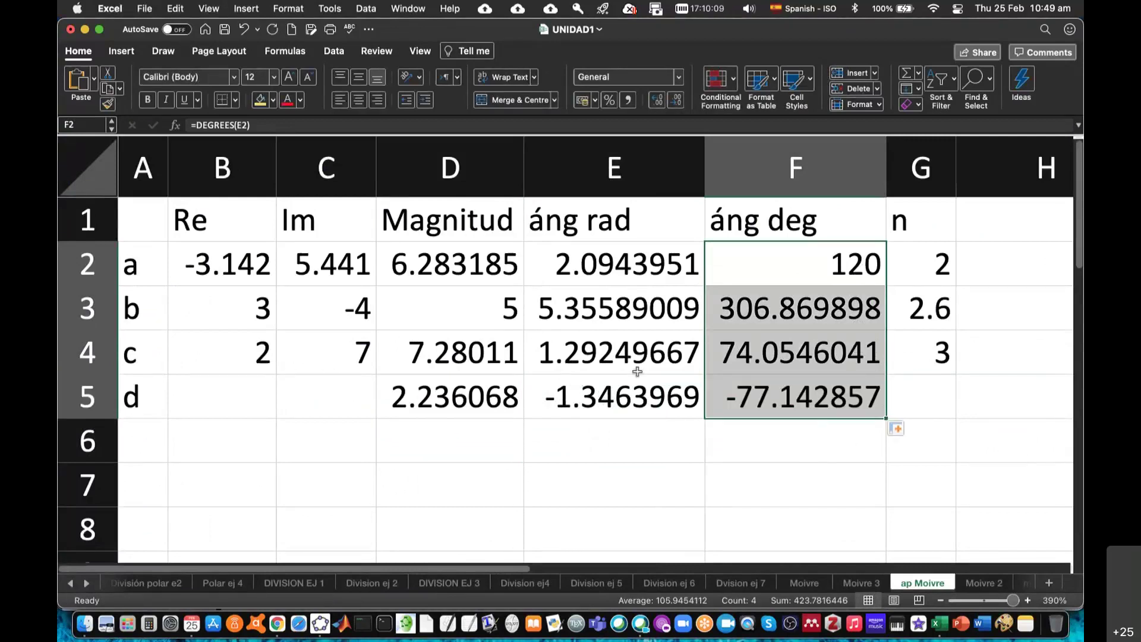
# Enter row d's exponent, 0.5, in G5 and add the note "raiz cuadrada" beside it in H5
pyautogui.click(932, 397)
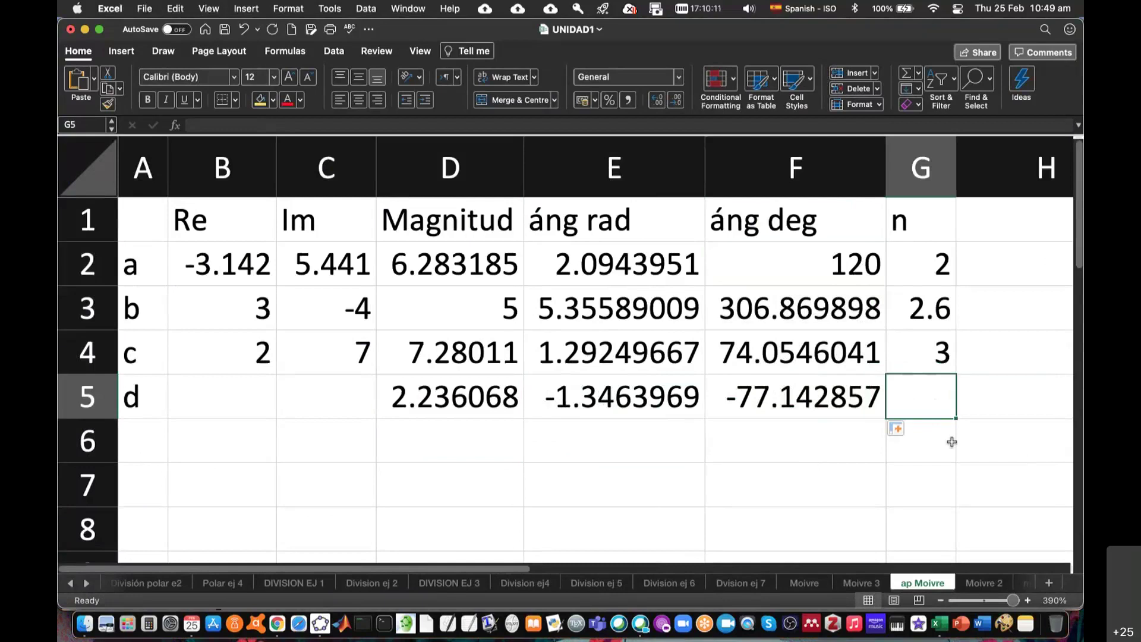
pyautogui.write('0.5')
pyautogui.press('Return')
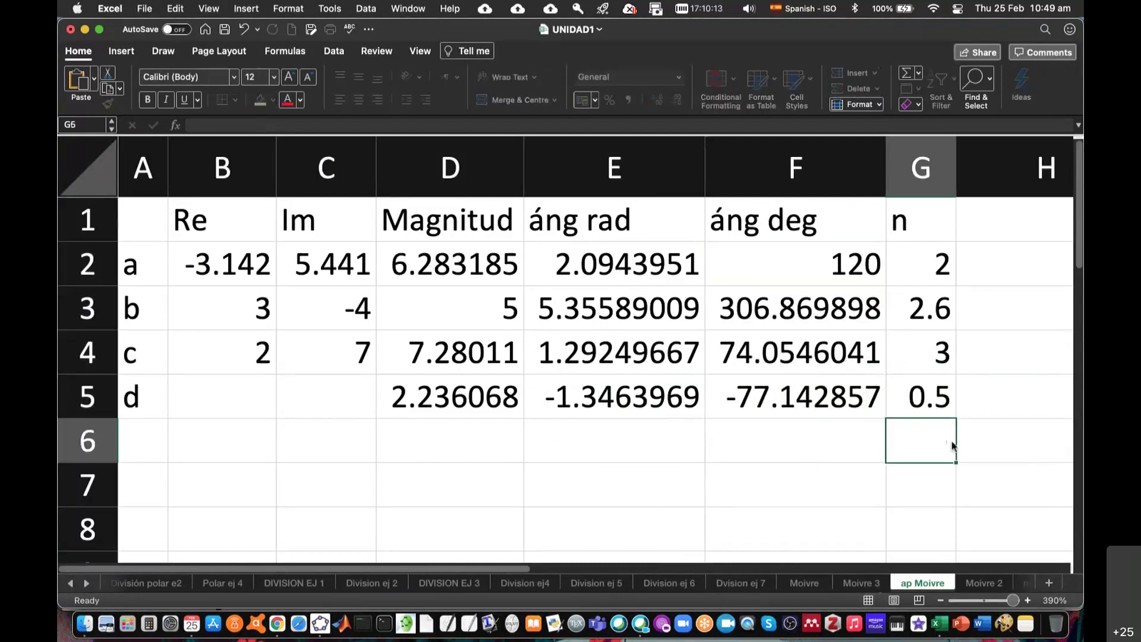
pyautogui.click(921, 396)
pyautogui.click(1000, 403)
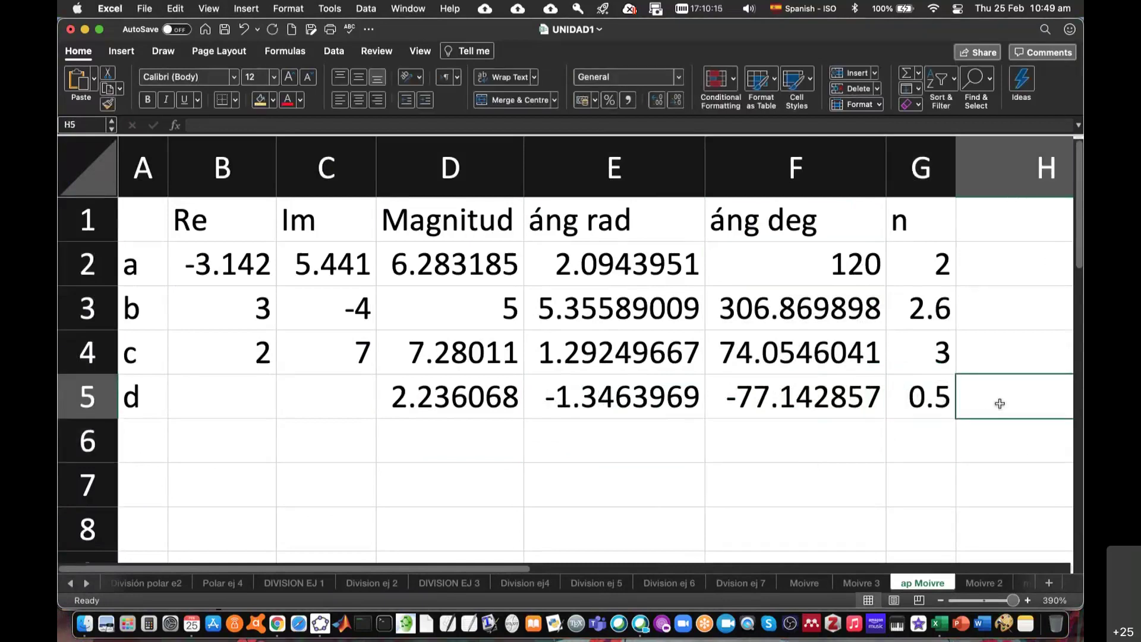
pyautogui.write('raiz c')
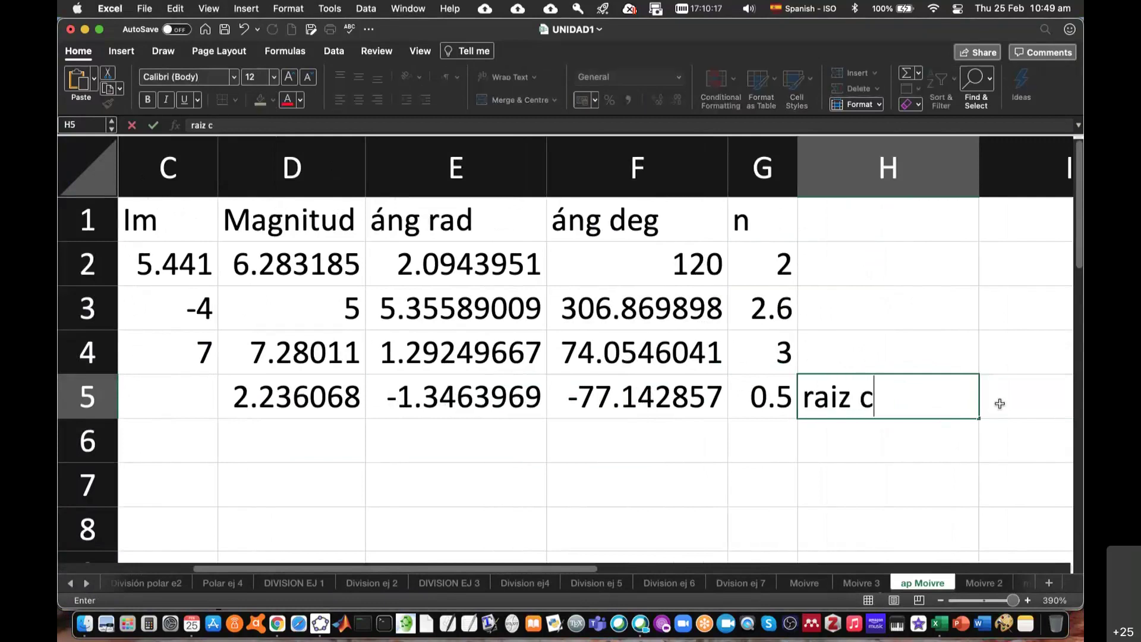
pyautogui.write('uadrada')
pyautogui.press('Return')
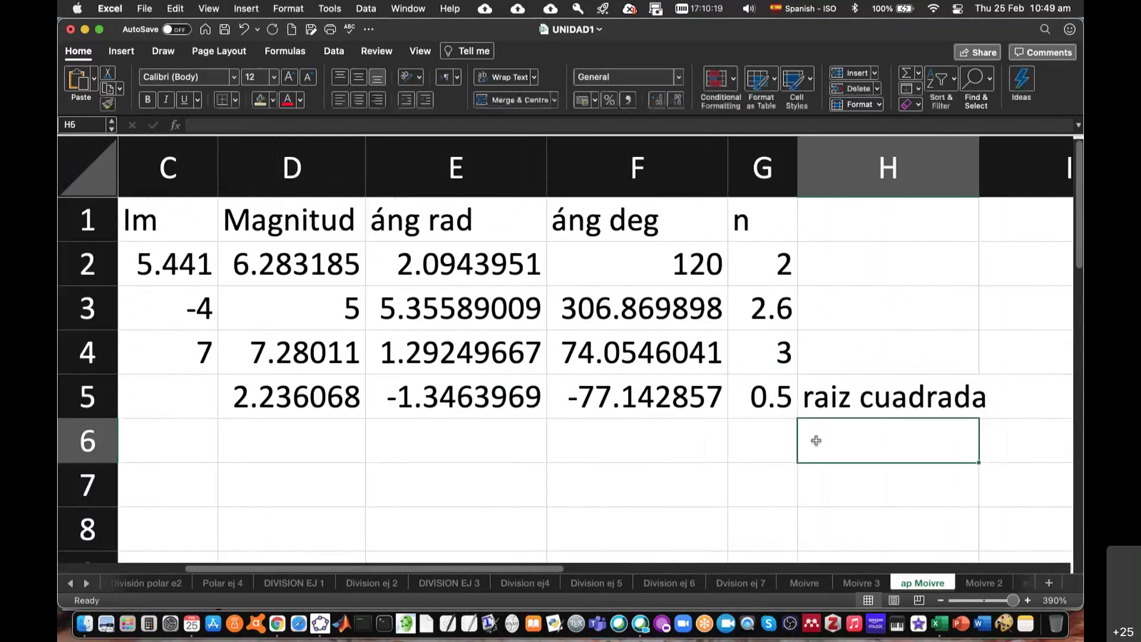
# Calculate row d's real part in B5 with =D5*cos(E5)
pyautogui.hscroll(-2, 816, 440)
pyautogui.hscroll(-2, 816, 441)
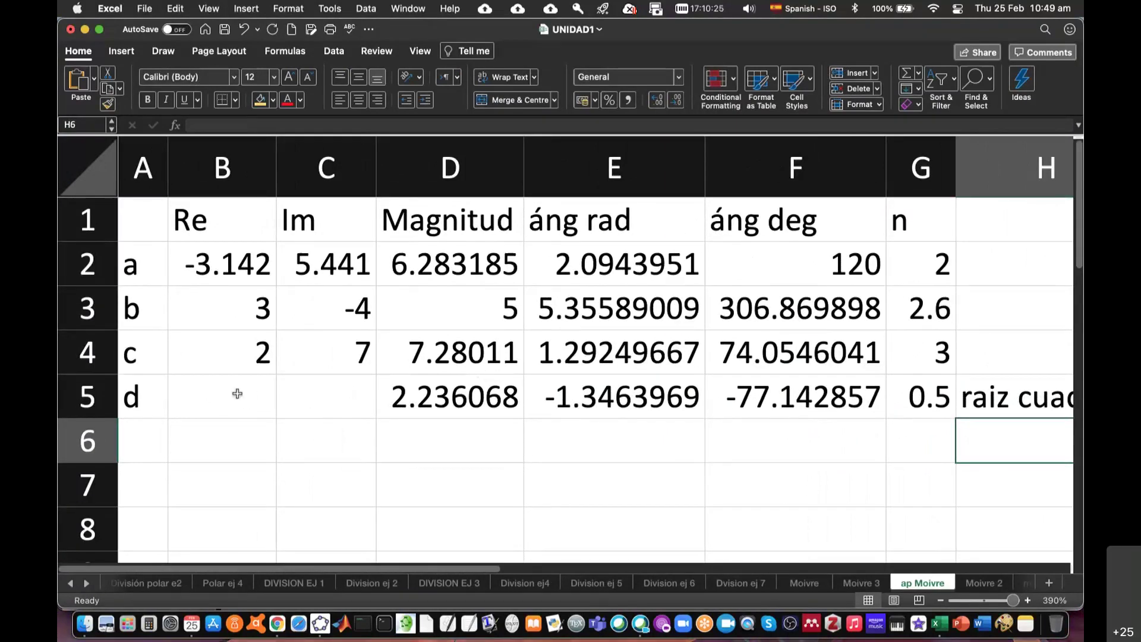
pyautogui.write('=')
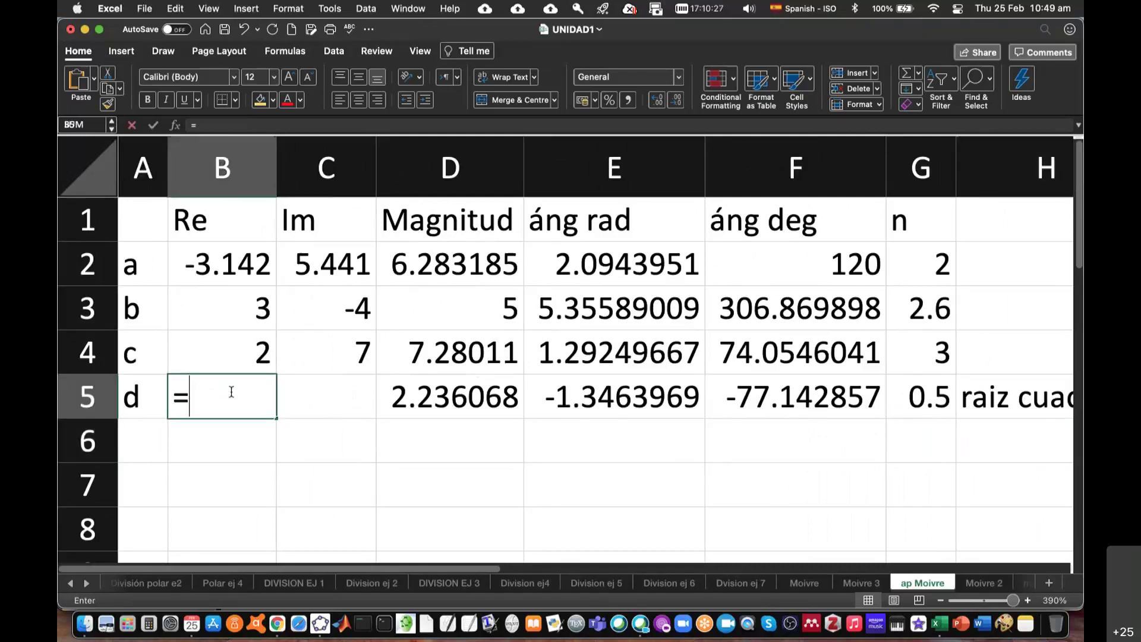
pyautogui.click(473, 398)
pyautogui.write('*cos(')
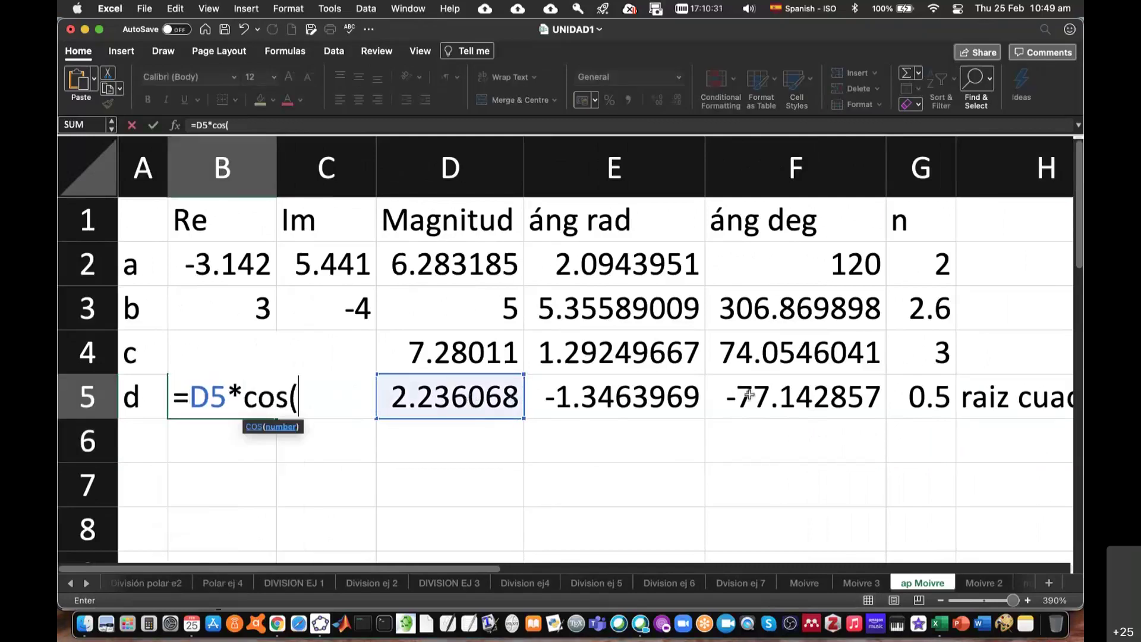
pyautogui.click(650, 399)
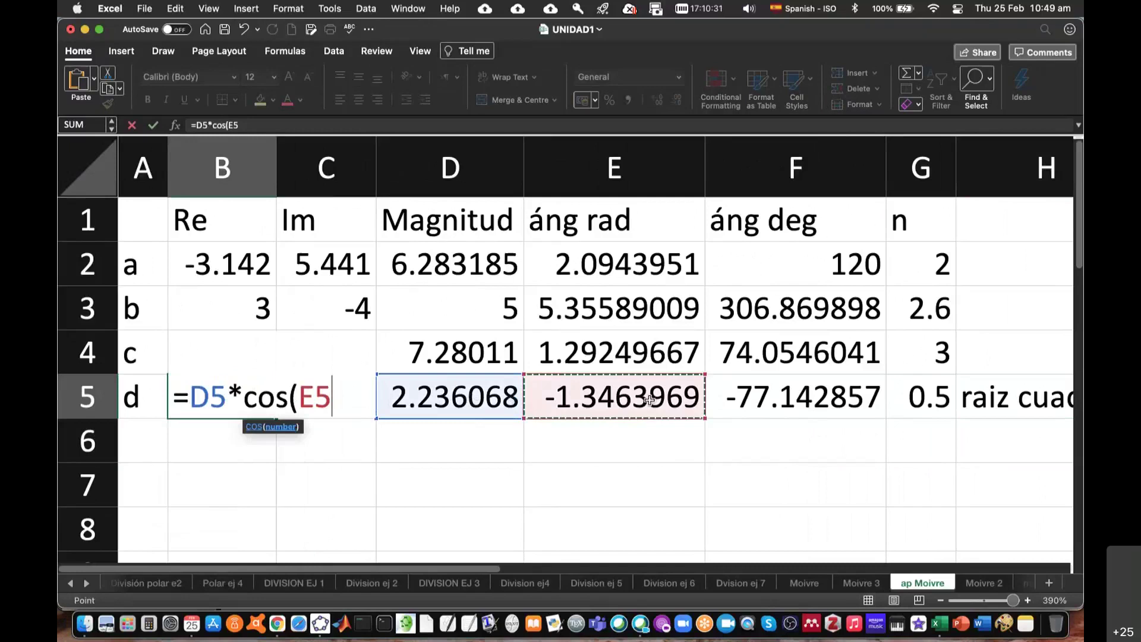
pyautogui.write(')')
pyautogui.press('Return')
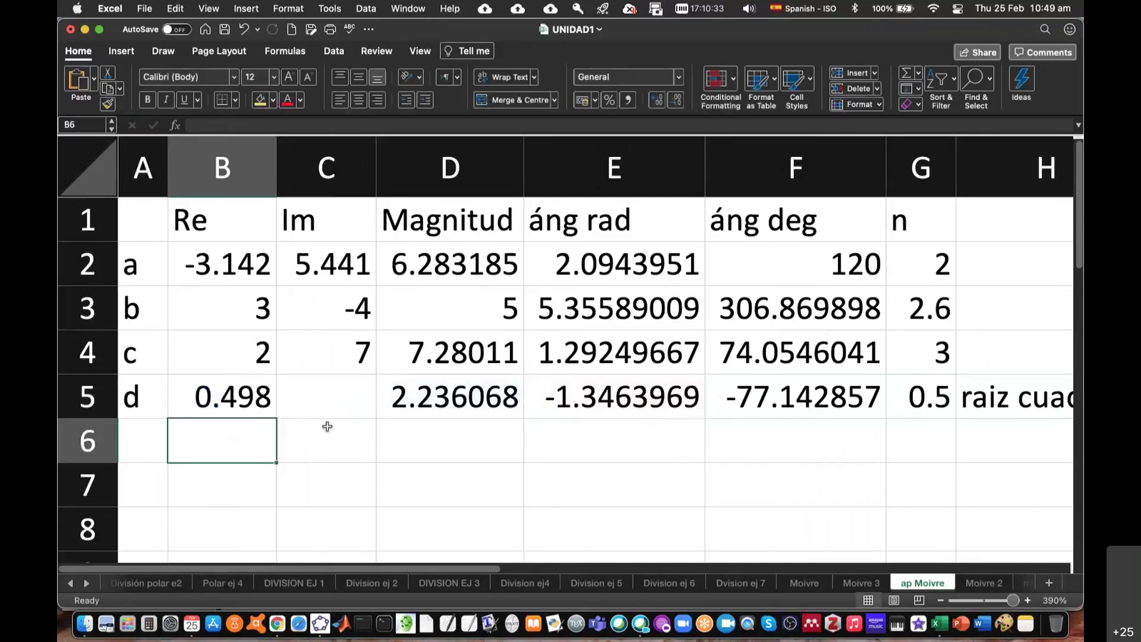
# Calculate row d's imaginary part in C5 with =D5*sin(E5)
pyautogui.click(307, 396)
pyautogui.write('=')
pyautogui.click(437, 396)
pyautogui.write('*')
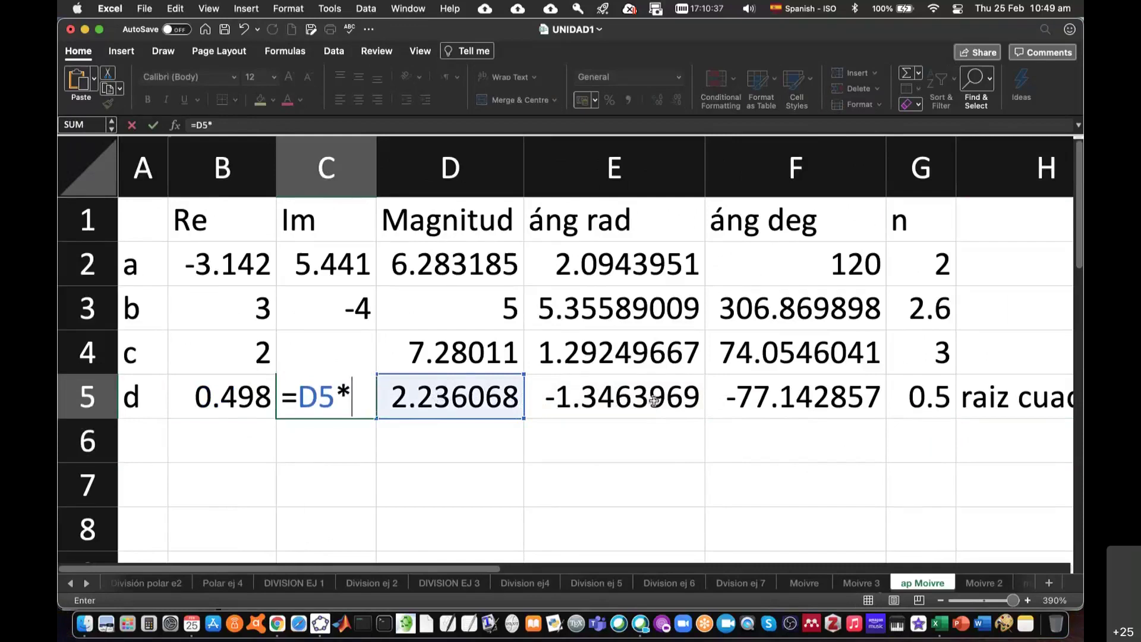
pyautogui.write('sin(')
pyautogui.click(657, 398)
pyautogui.press('Return')
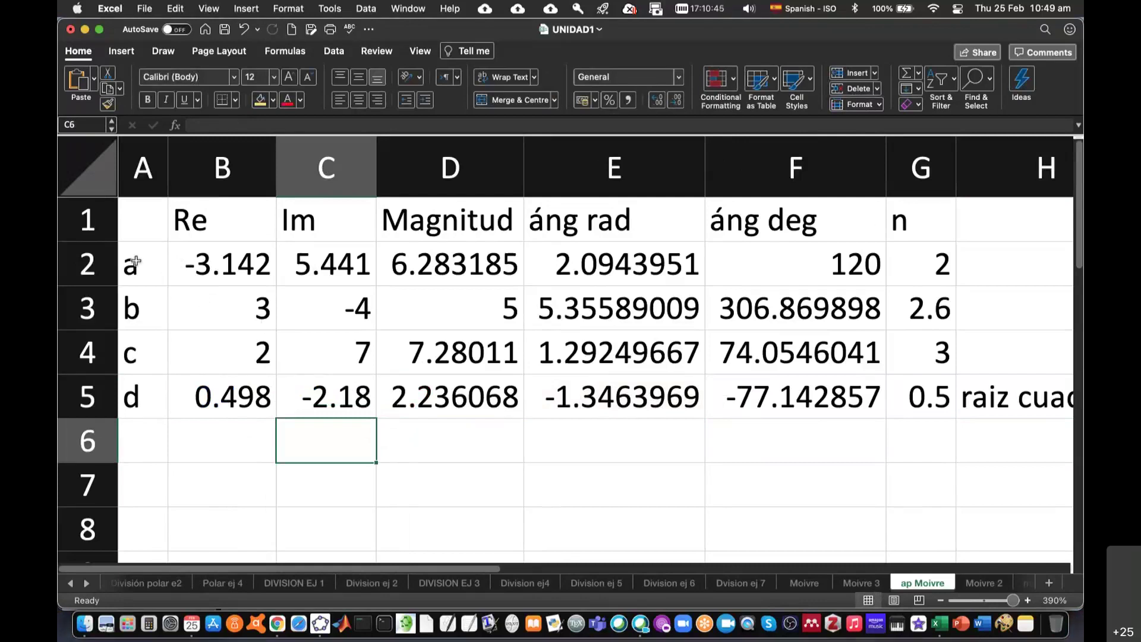
# Shade the numerator rows a and b, B2:G3, with the current light orange fill colour
pyautogui.click(214, 265)
pyautogui.moveTo(215, 264); pyautogui.dragTo(794, 274)
pyautogui.moveTo(873, 268); pyautogui.dragTo(909, 312)
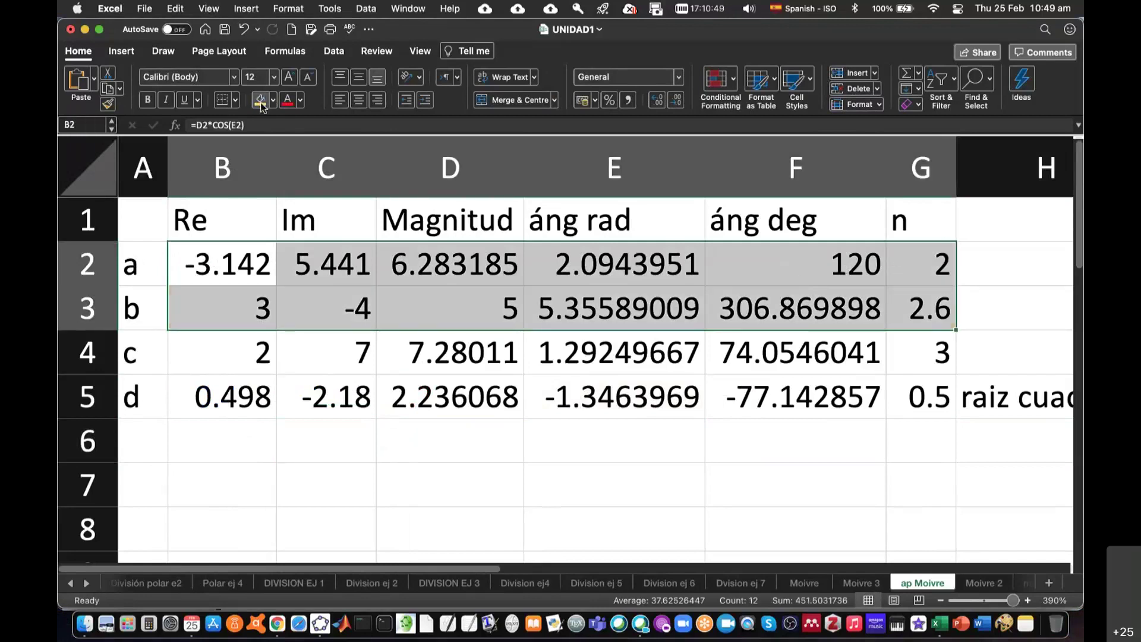
pyautogui.click(261, 102)
# Shade the denominator rows c and d, B4:G5, with the standard light blue fill colour
pyautogui.moveTo(222, 355); pyautogui.dragTo(922, 398)
pyautogui.click(274, 101)
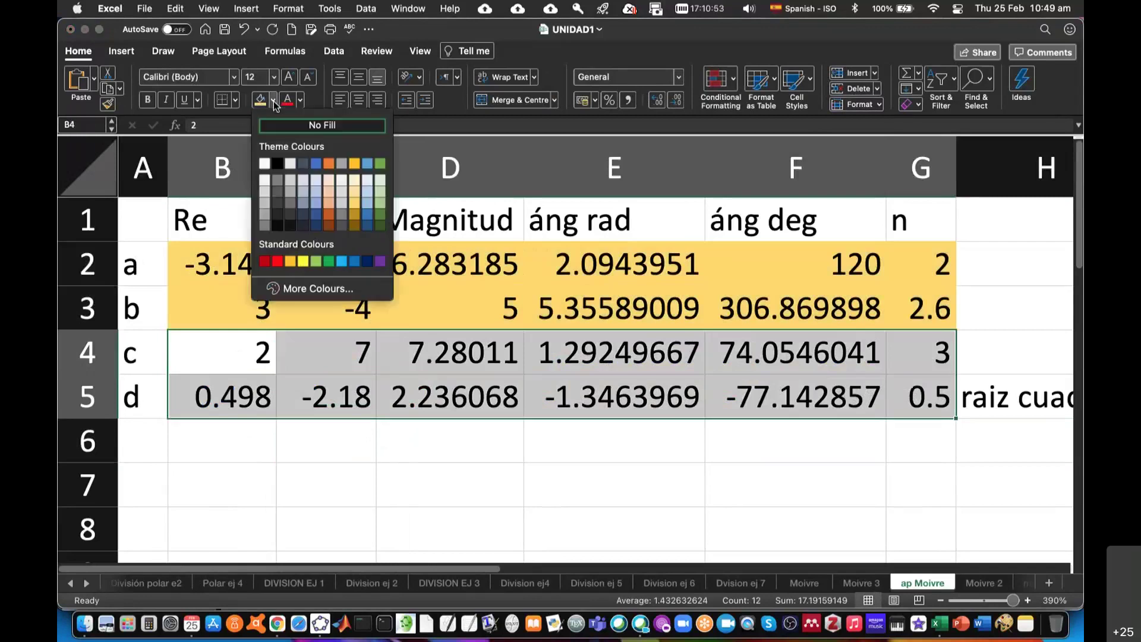
pyautogui.click(342, 262)
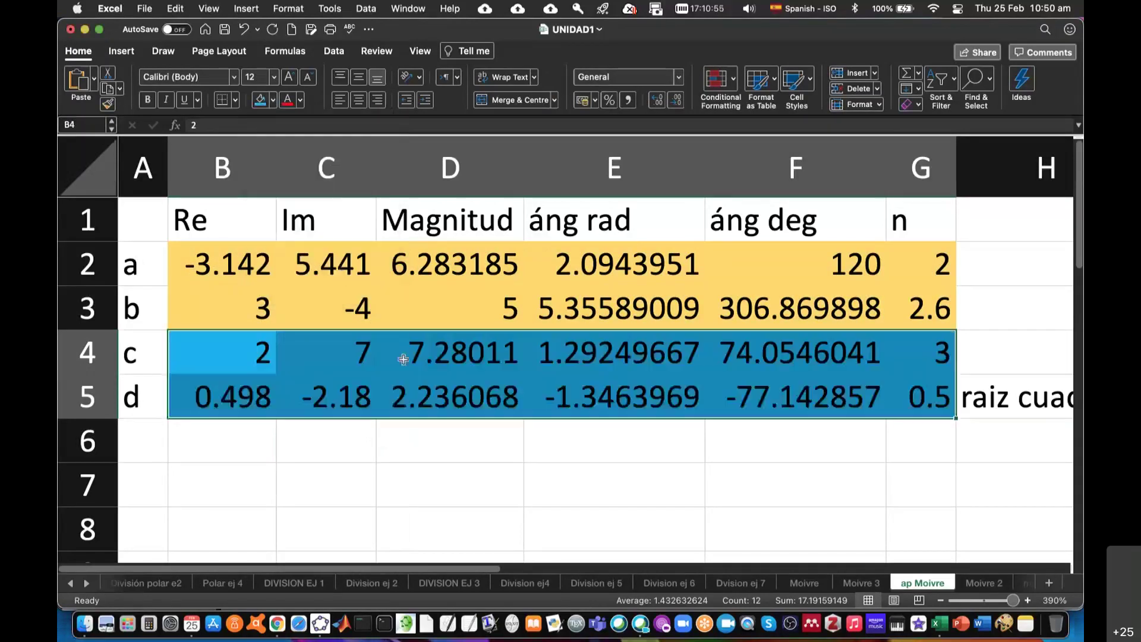
pyautogui.click(412, 372)
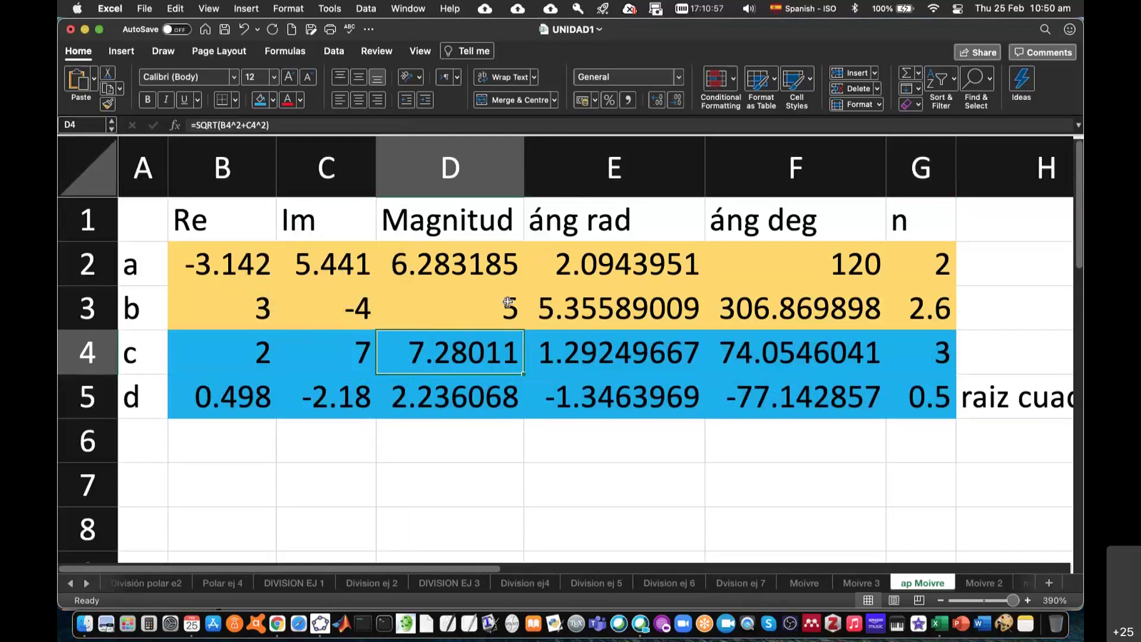
# Review the Overleaf formulas for the resulting magnitude and angle, and return to the Excel worksheet at cell A6
pyautogui.press('super+Tab')
pyautogui.scroll(-10, 667, 459)
pyautogui.scroll(-8, 670, 458)
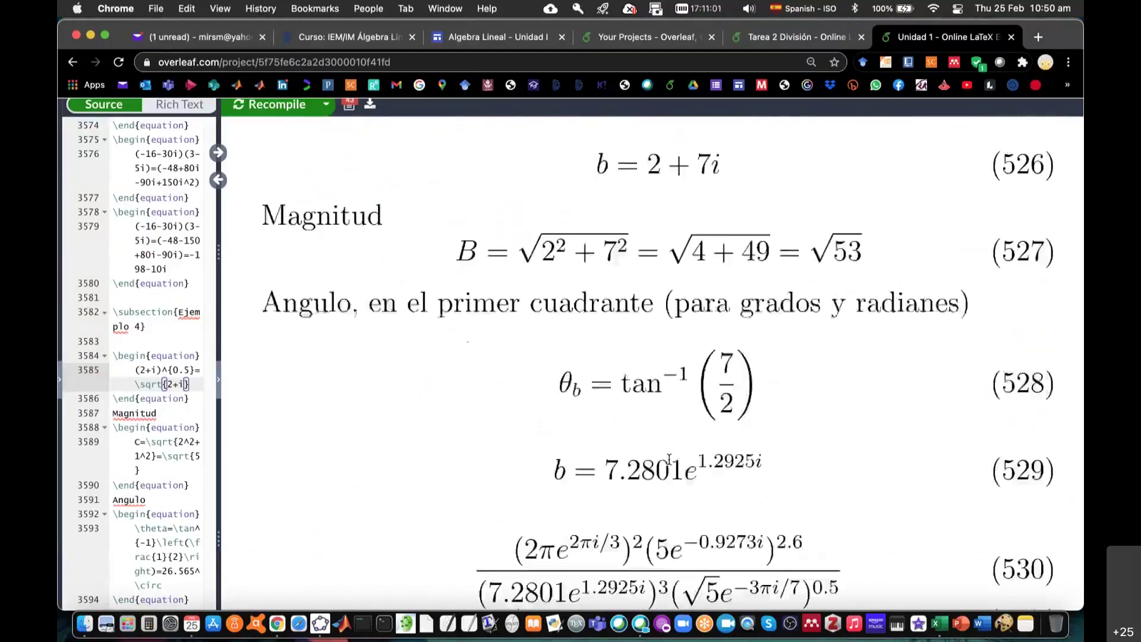
pyautogui.scroll(-1, 669, 459)
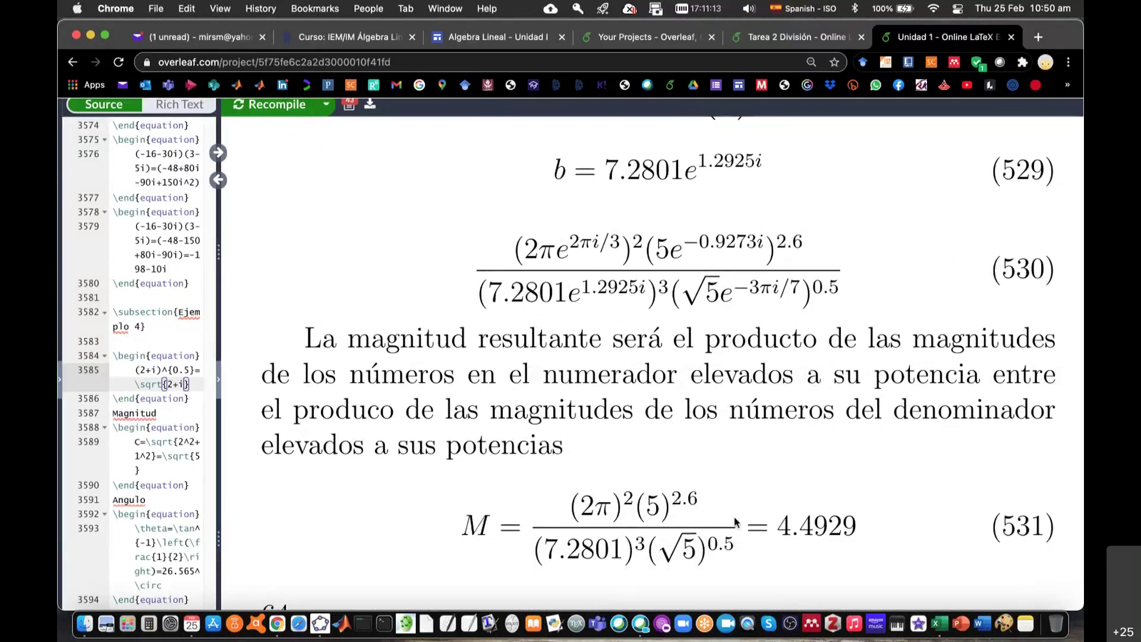
pyautogui.scroll(-10, 741, 502)
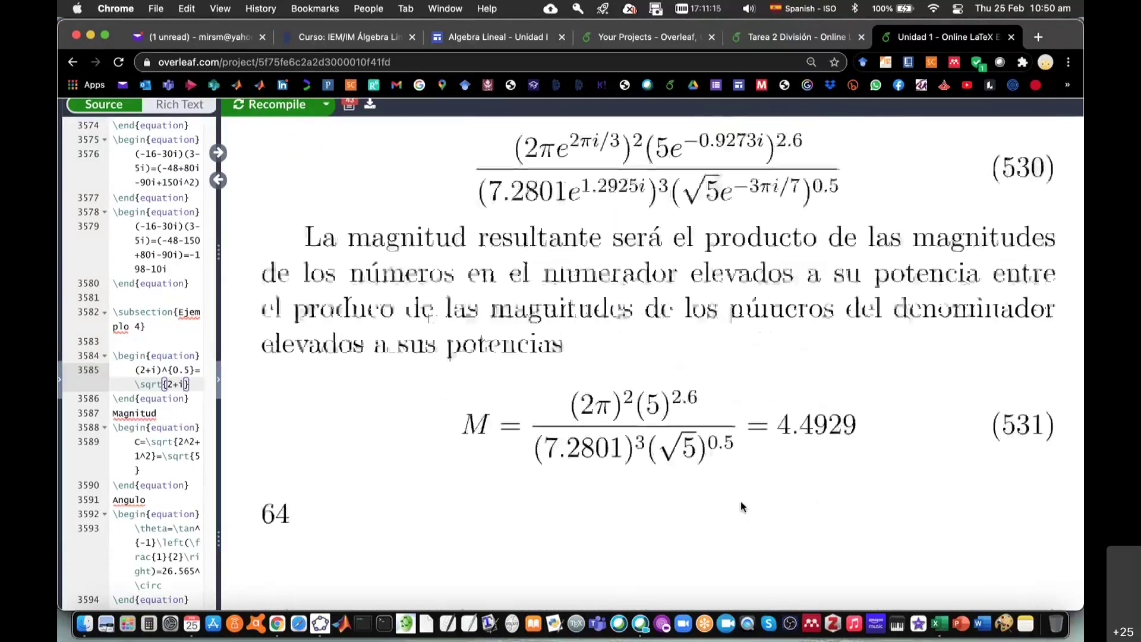
pyautogui.scroll(-2, 740, 501)
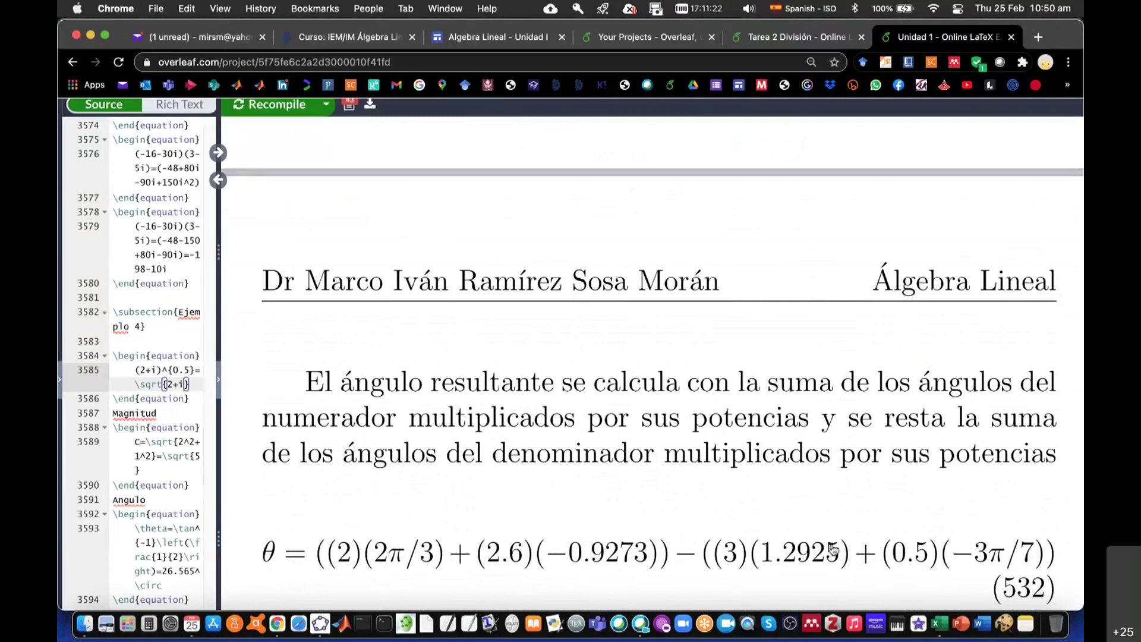
pyautogui.press('super+Tab')
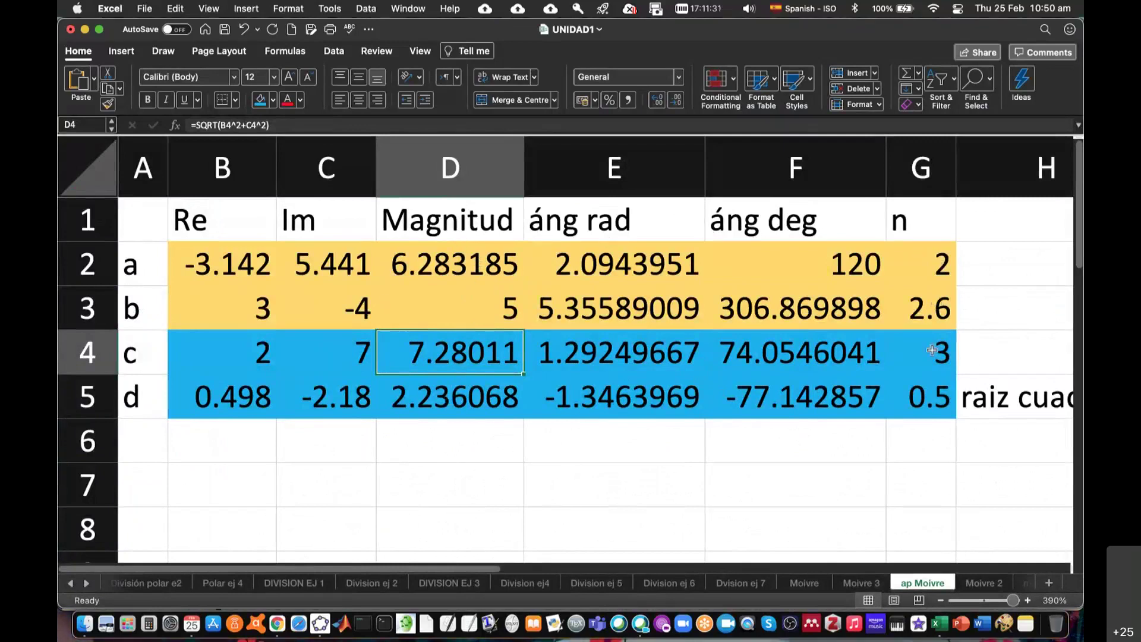
pyautogui.click(147, 437)
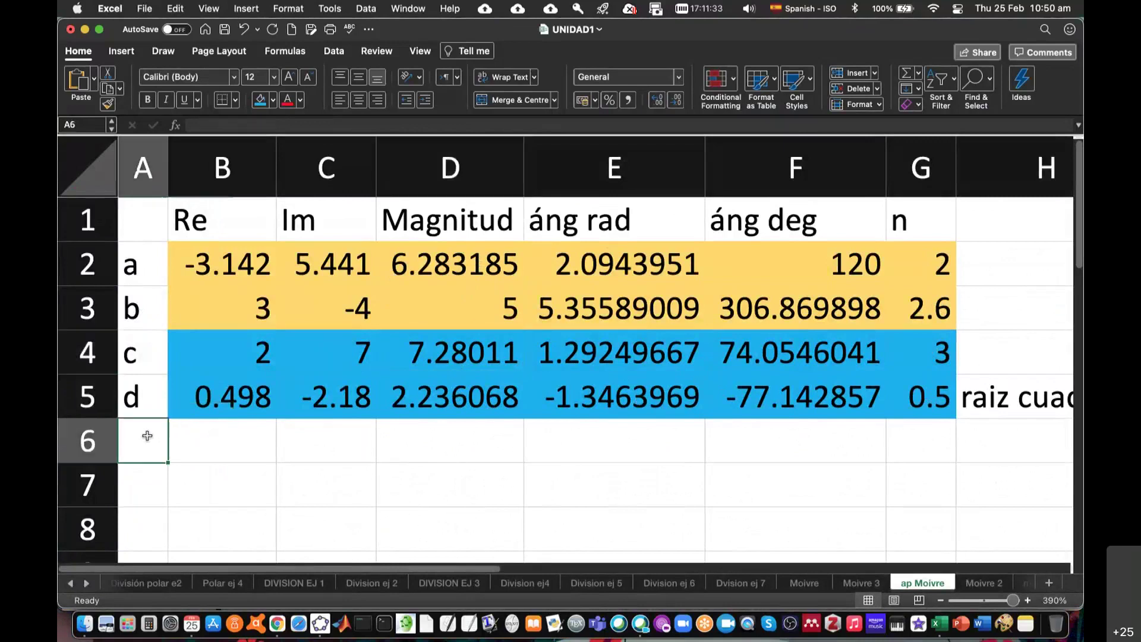
# Label the result rows A6:A9 as a^n, b^n, c^n and d^n
pyautogui.write('a^n')
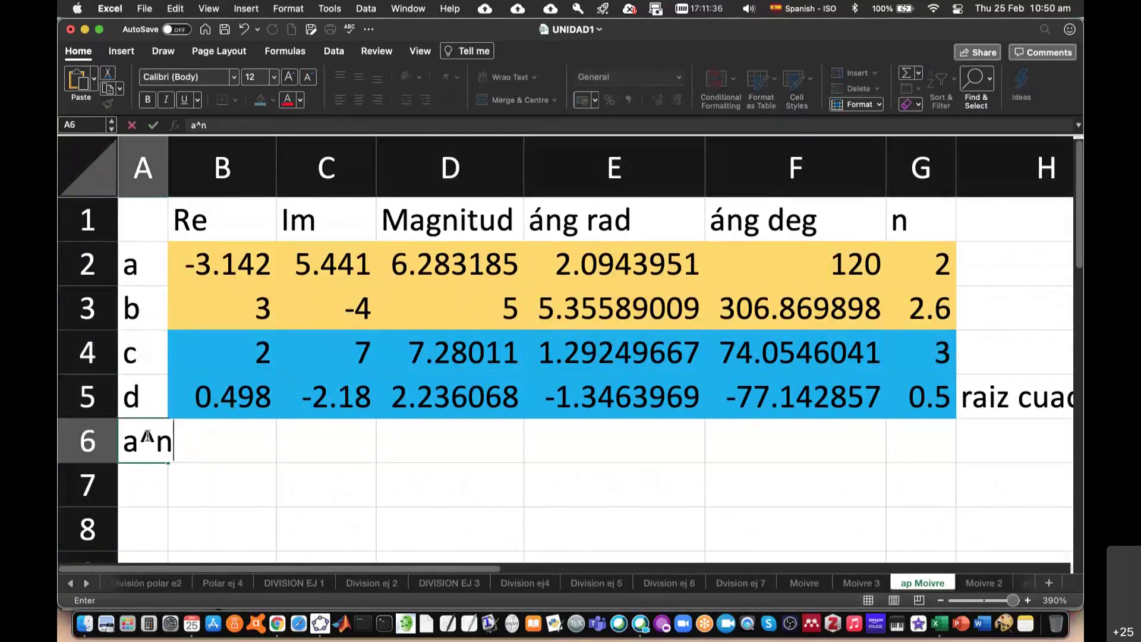
pyautogui.press('Return')
pyautogui.write('b^n')
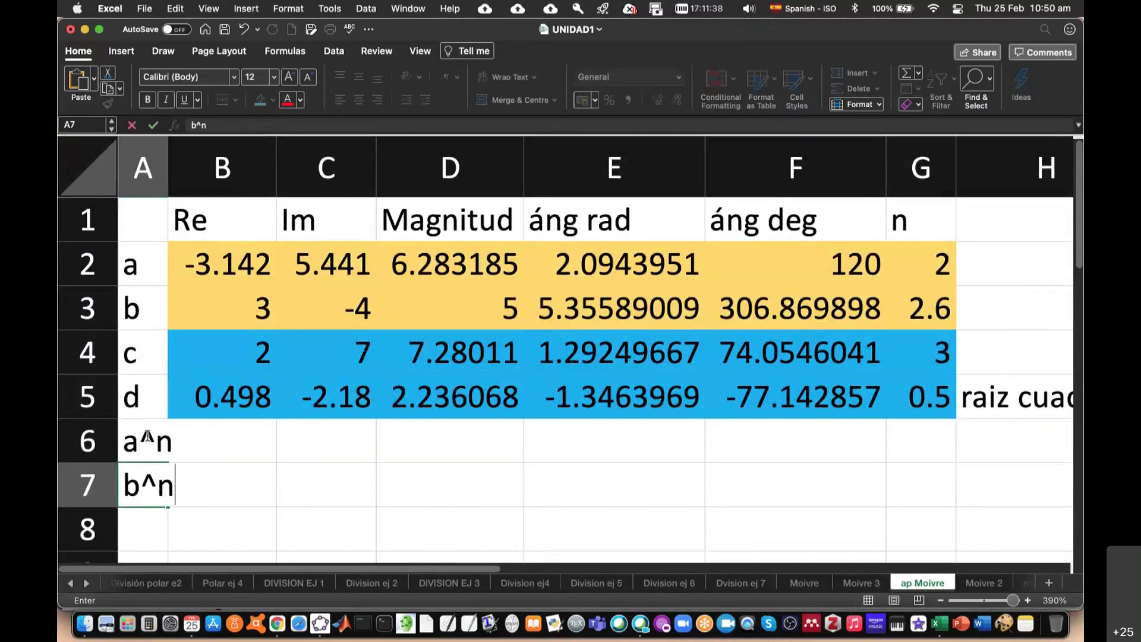
pyautogui.press('Return')
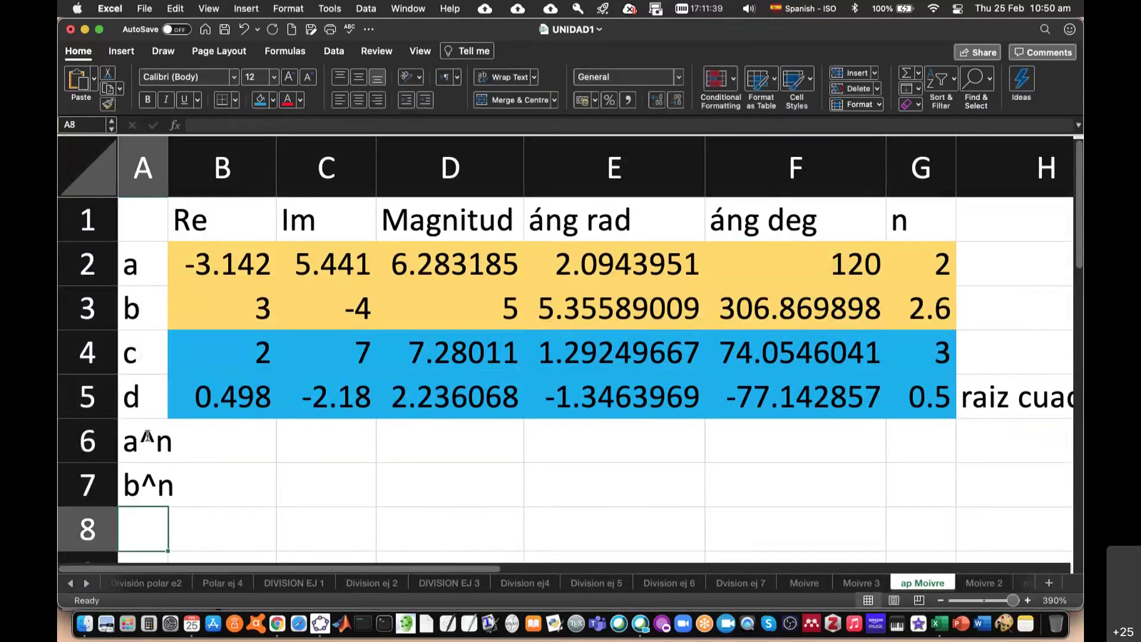
pyautogui.write('c^n')
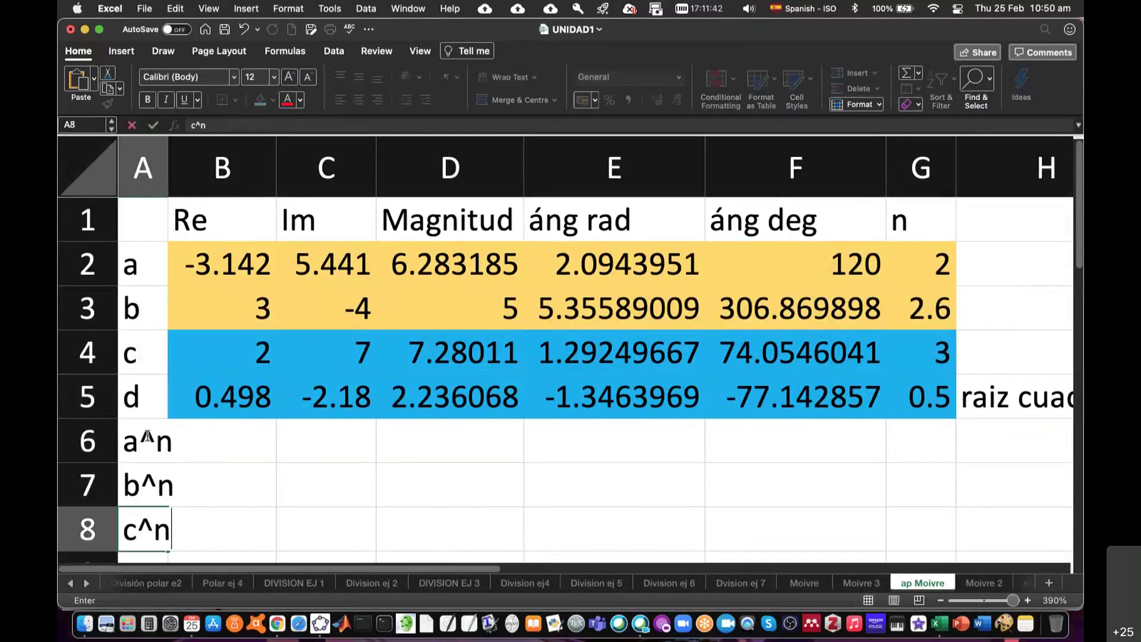
pyautogui.press('Return')
pyautogui.write('d^n')
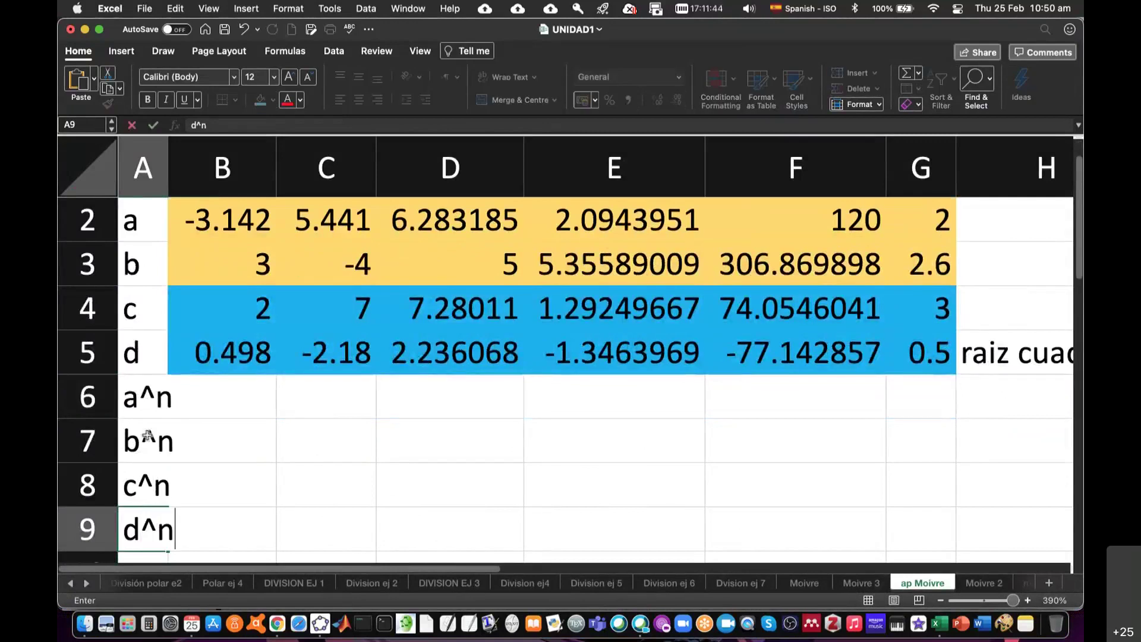
pyautogui.press('Return')
# Calculate the magnitude of a^n in D6 with =D2^G2
pyautogui.scroll(1, 297, 439)
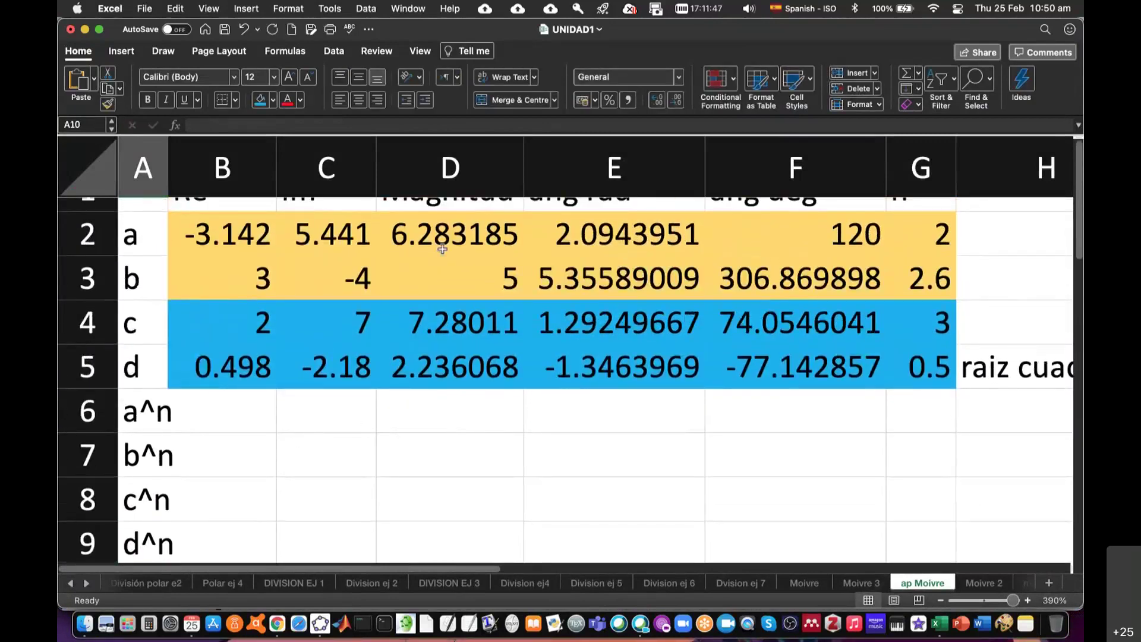
pyautogui.click(446, 408)
pyautogui.write('=')
pyautogui.click(452, 243)
pyautogui.write('^')
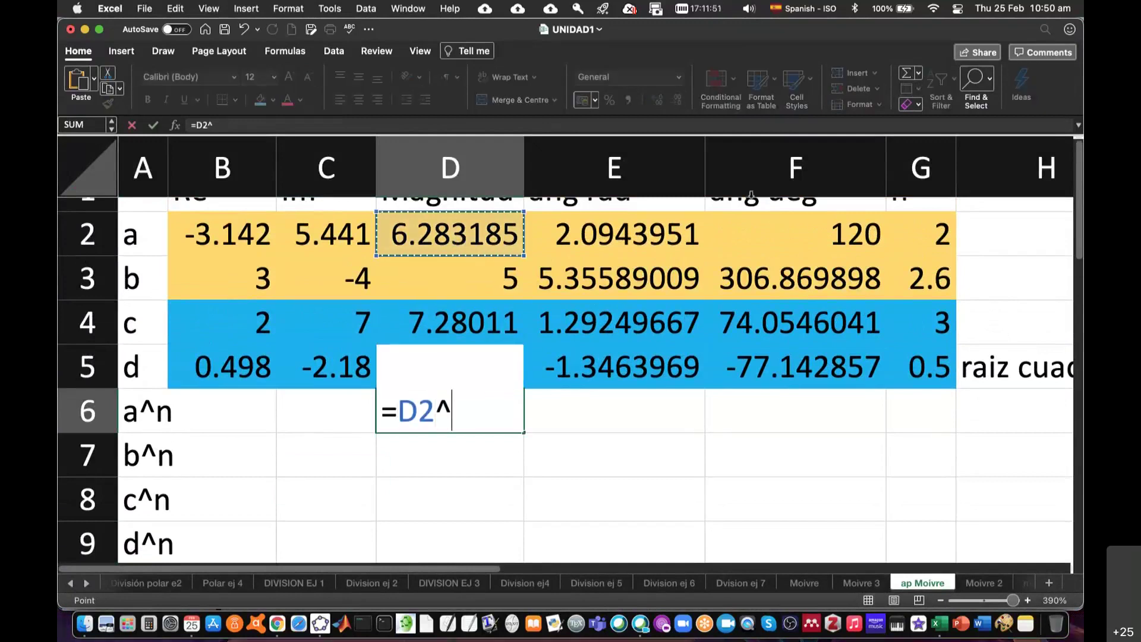
pyautogui.click(923, 235)
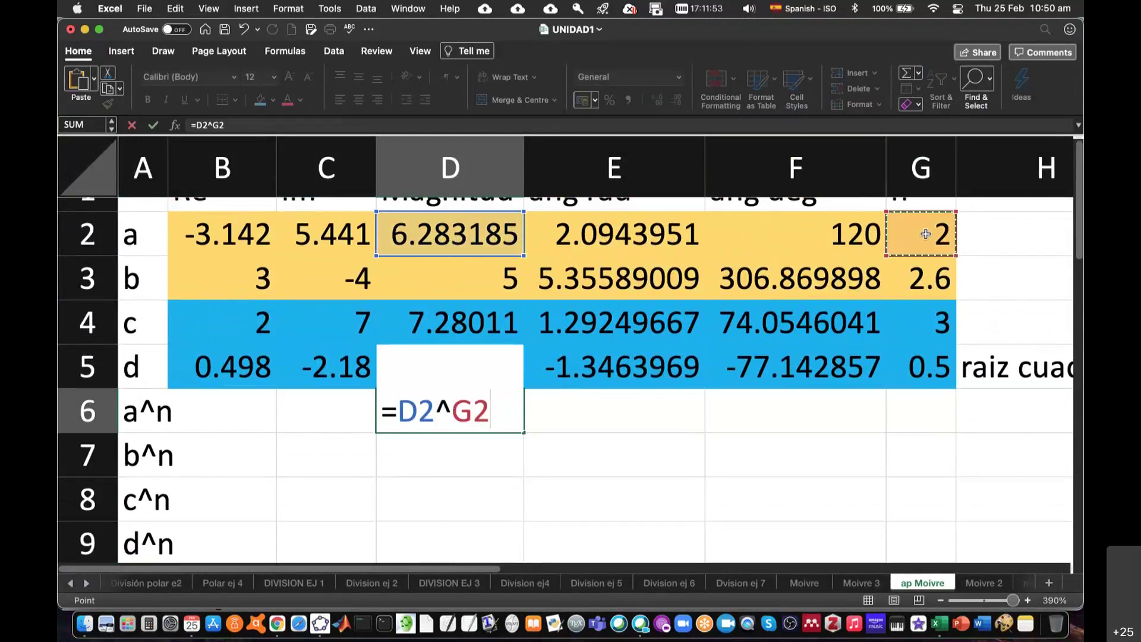
pyautogui.press('Return')
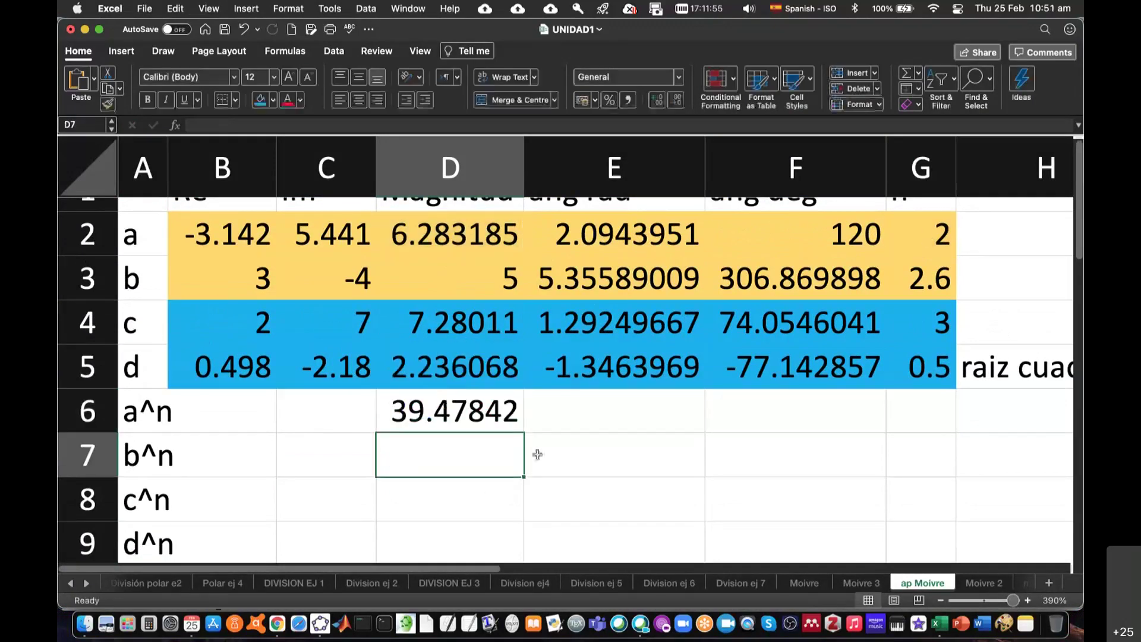
# Calculate the magnitude of b^n in D7 with =D3^G3
pyautogui.write('=')
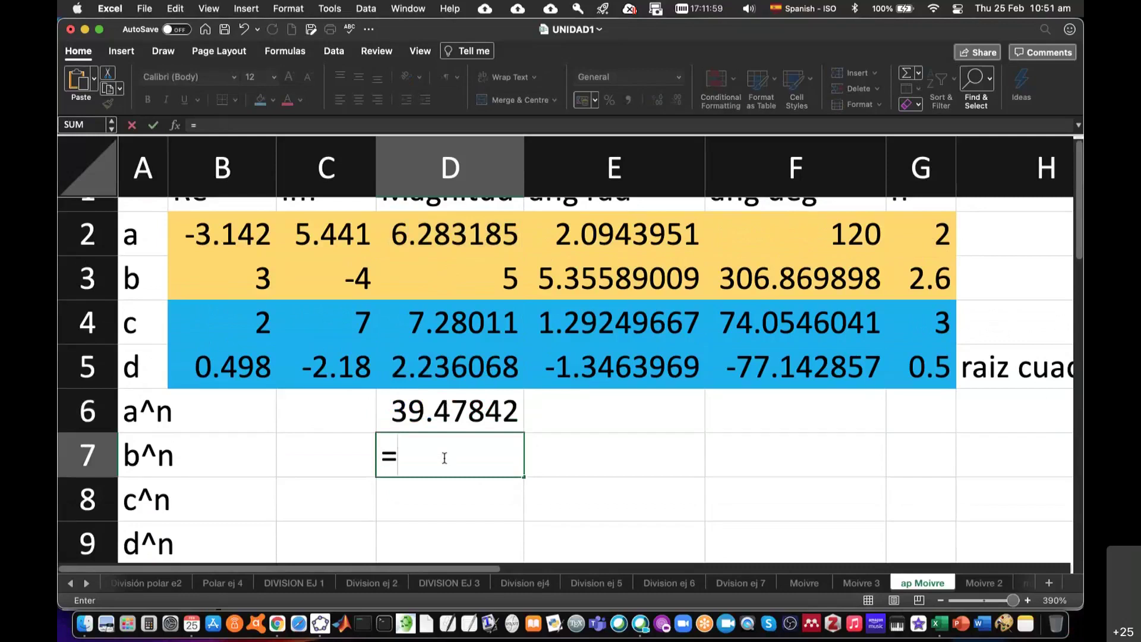
pyautogui.click(477, 270)
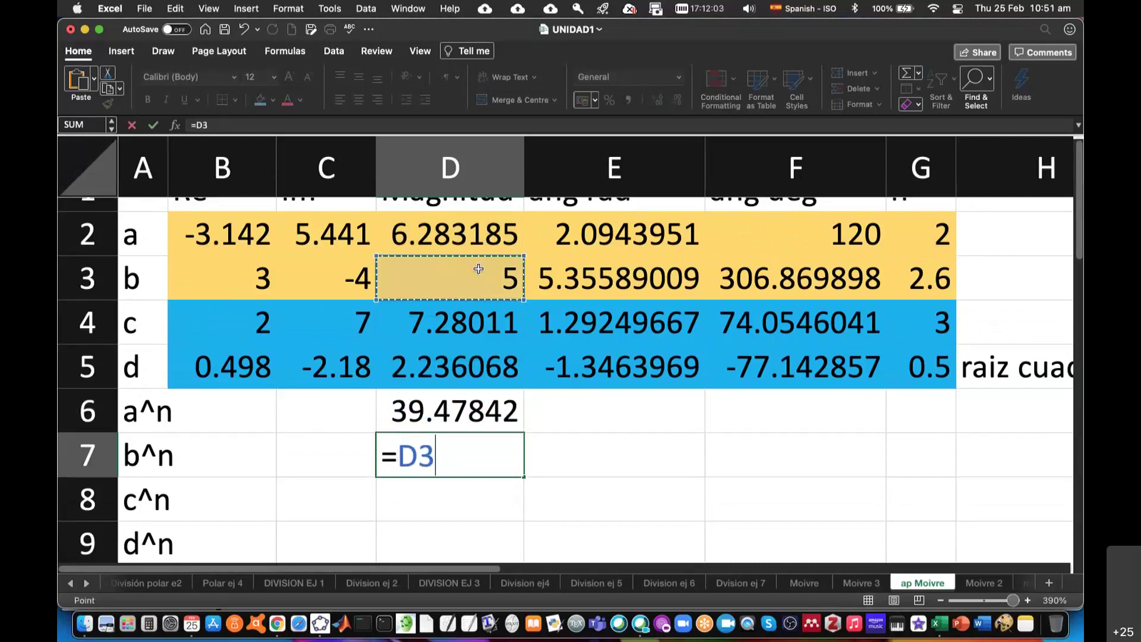
pyautogui.write('^')
pyautogui.click(937, 277)
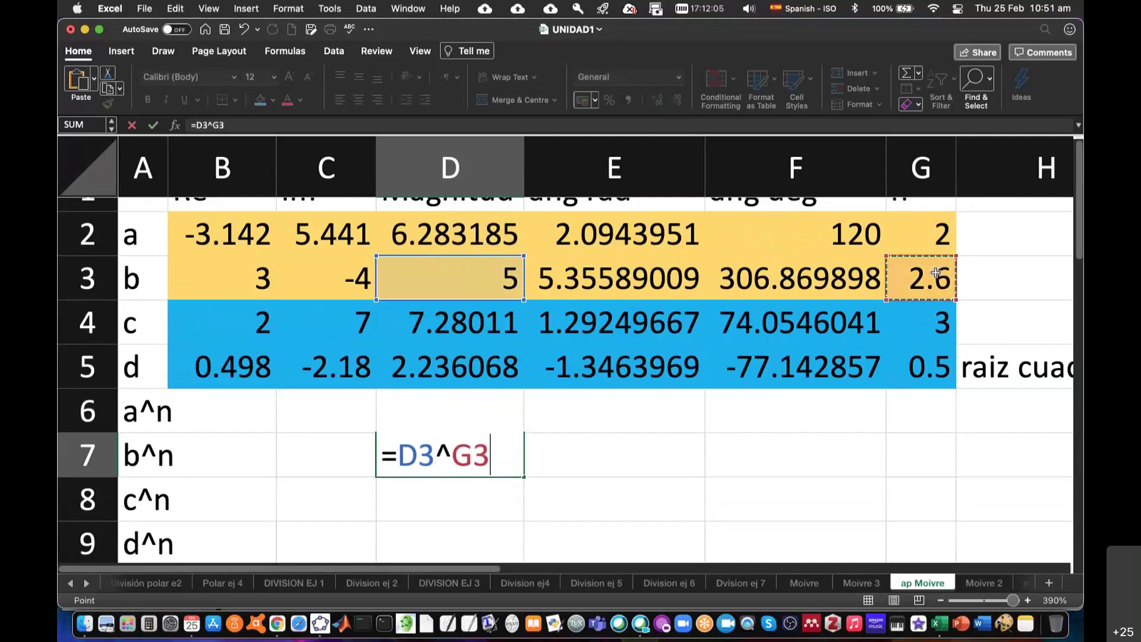
pyautogui.press('Return')
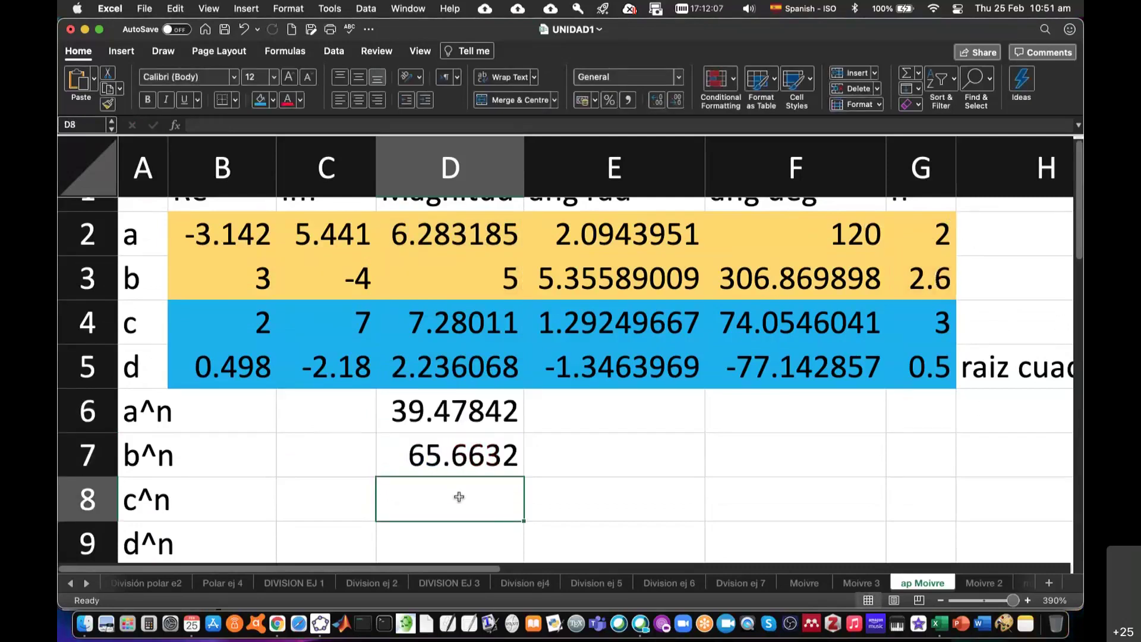
# Calculate the magnitude of c^n in D8 with =D4^G4
pyautogui.write('=')
pyautogui.click(468, 322)
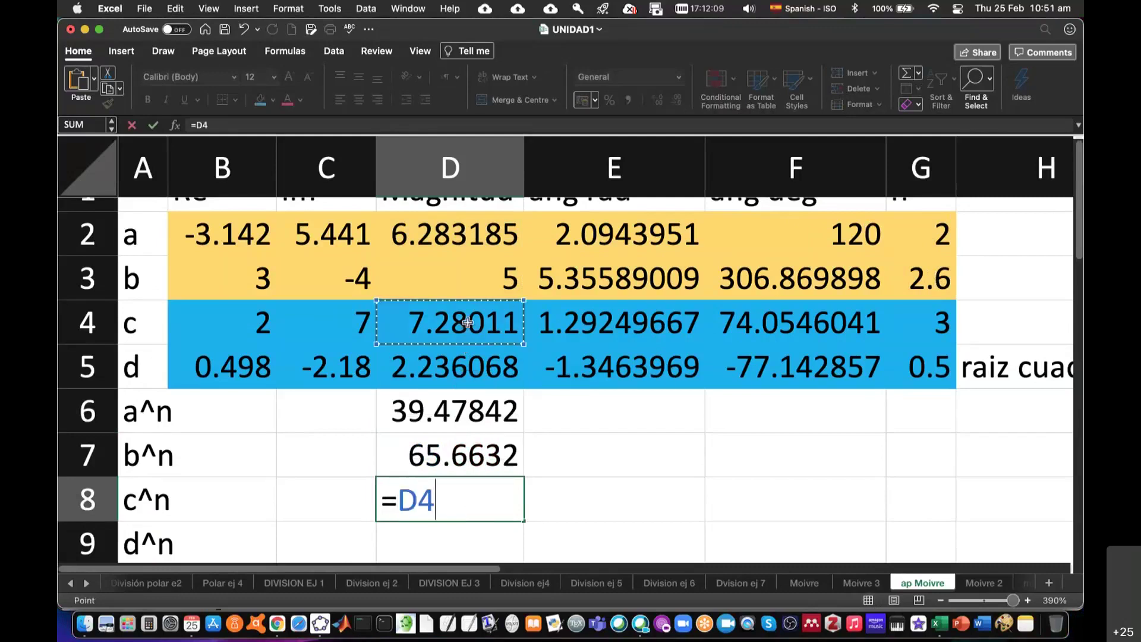
pyautogui.write('^')
pyautogui.click(936, 321)
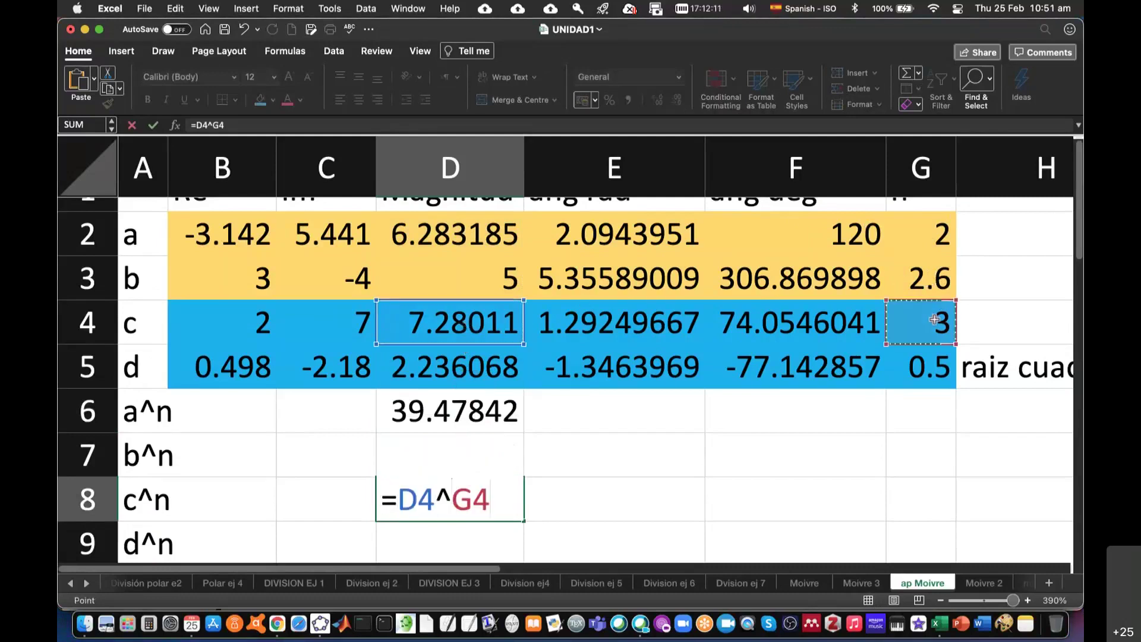
pyautogui.press('Return')
# Calculate the magnitude of d^n in D9 as the square root of D5 using the sqrt function
pyautogui.write('=')
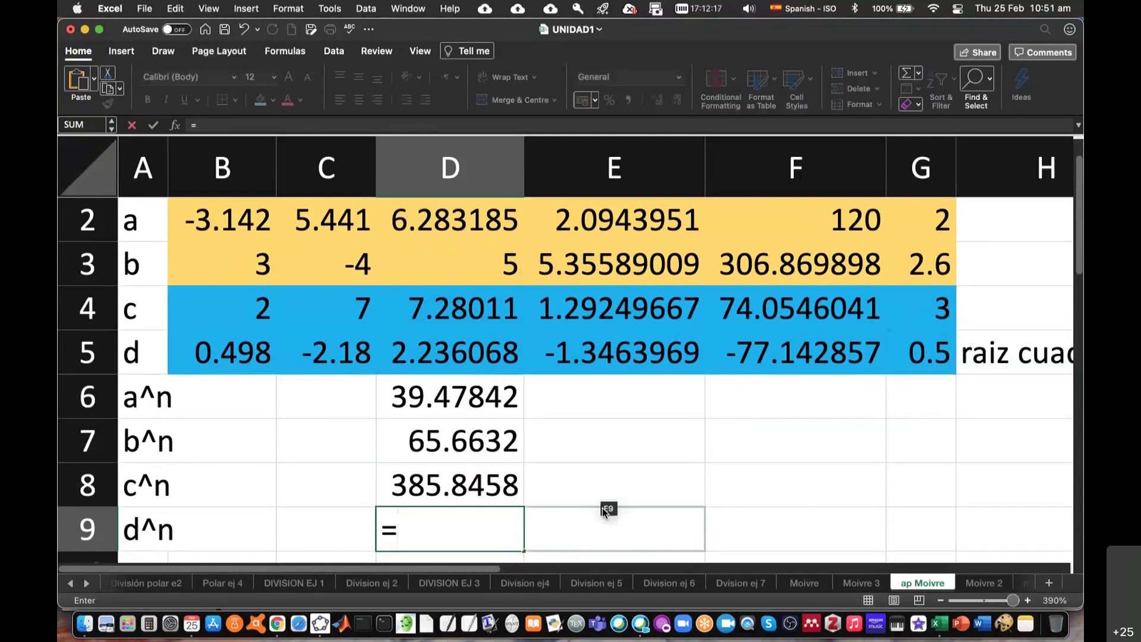
pyautogui.write('sqrt(')
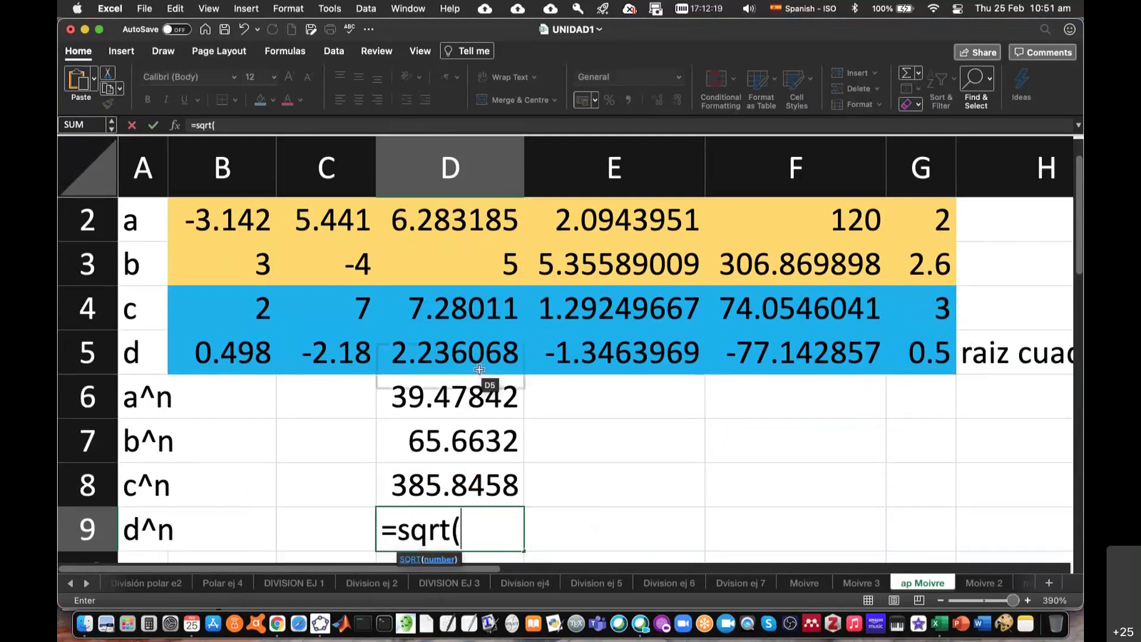
pyautogui.click(460, 356)
pyautogui.write(')')
pyautogui.press('Return')
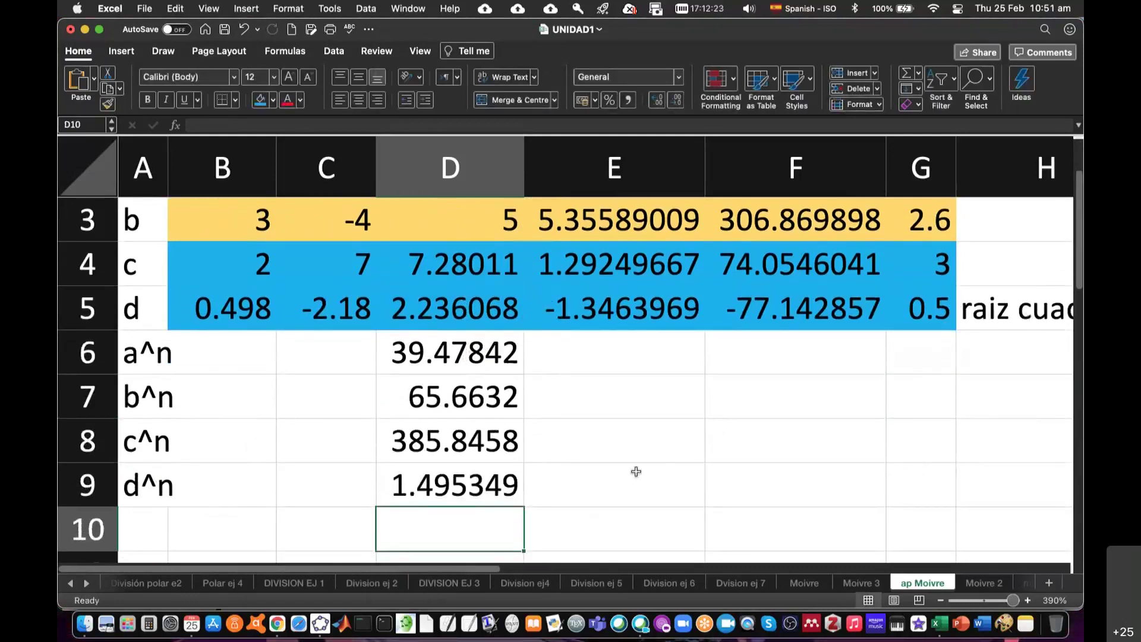
# Clear the separate magnitude formulas in D7:D9 and fill the D6 formula down through D9 instead
pyautogui.scroll(1, 618, 481)
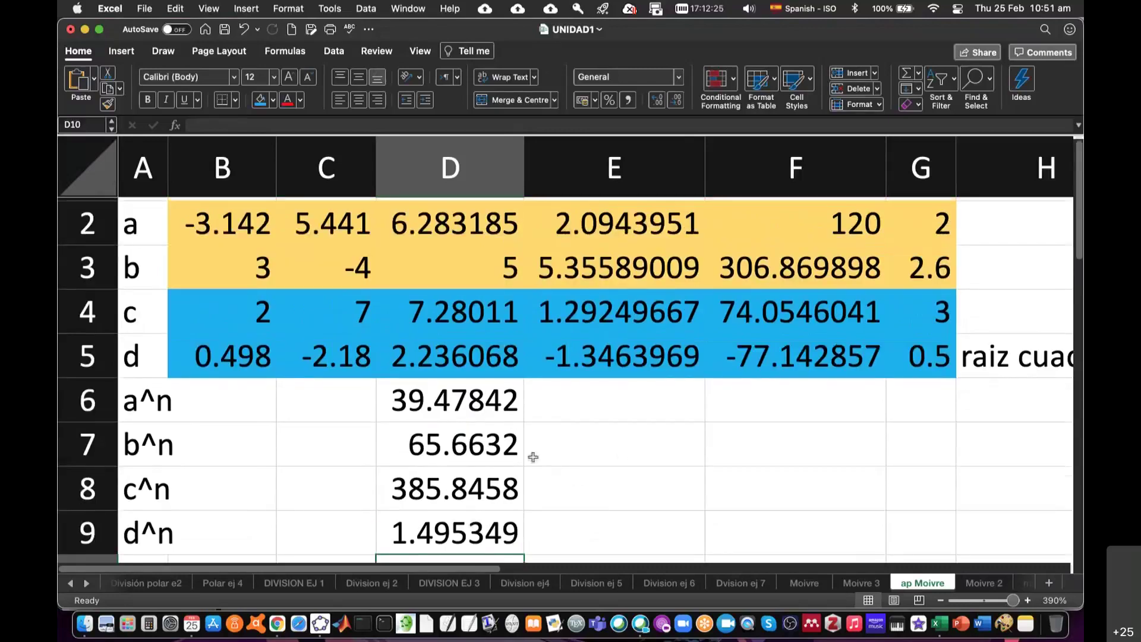
pyautogui.scroll(1, 627, 462)
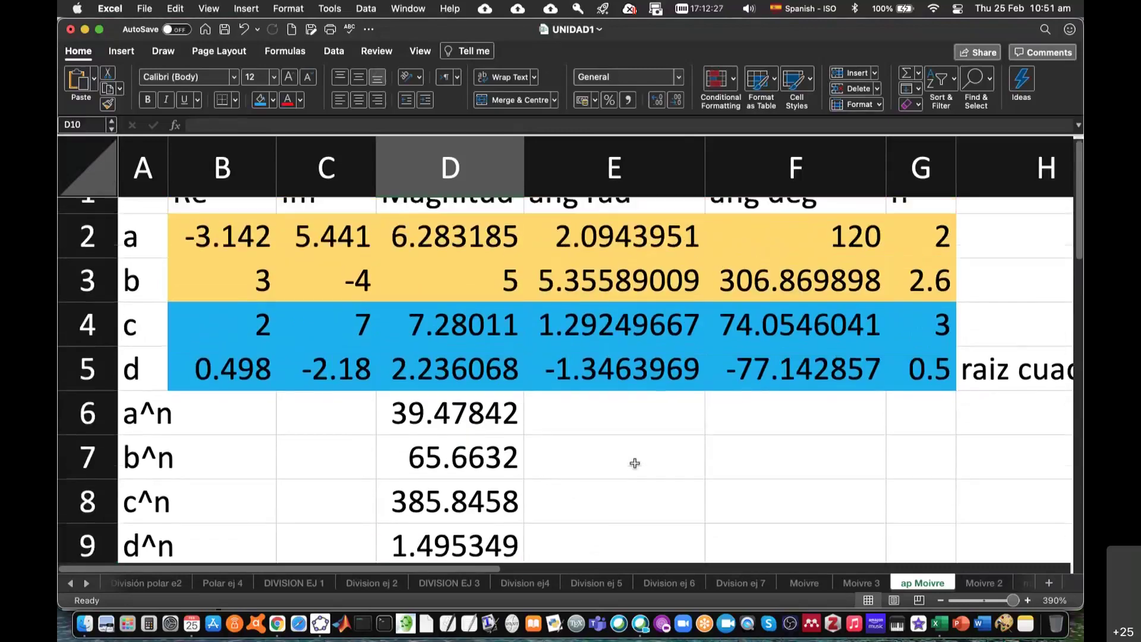
pyautogui.scroll(1, 635, 463)
pyautogui.scroll(-2, 634, 451)
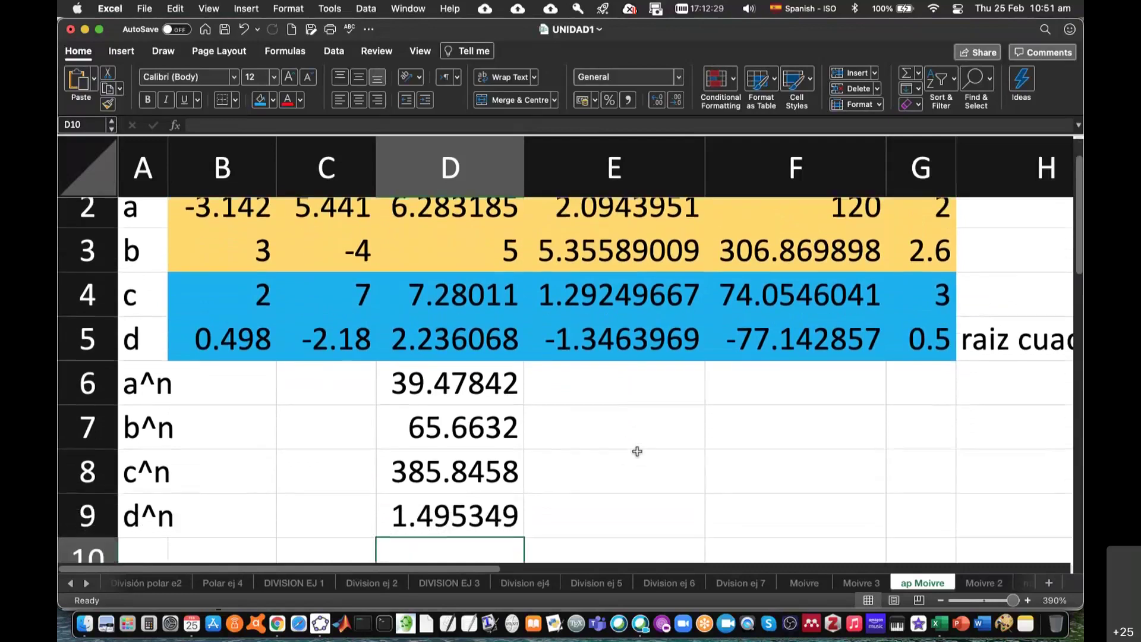
pyautogui.scroll(1, 818, 500)
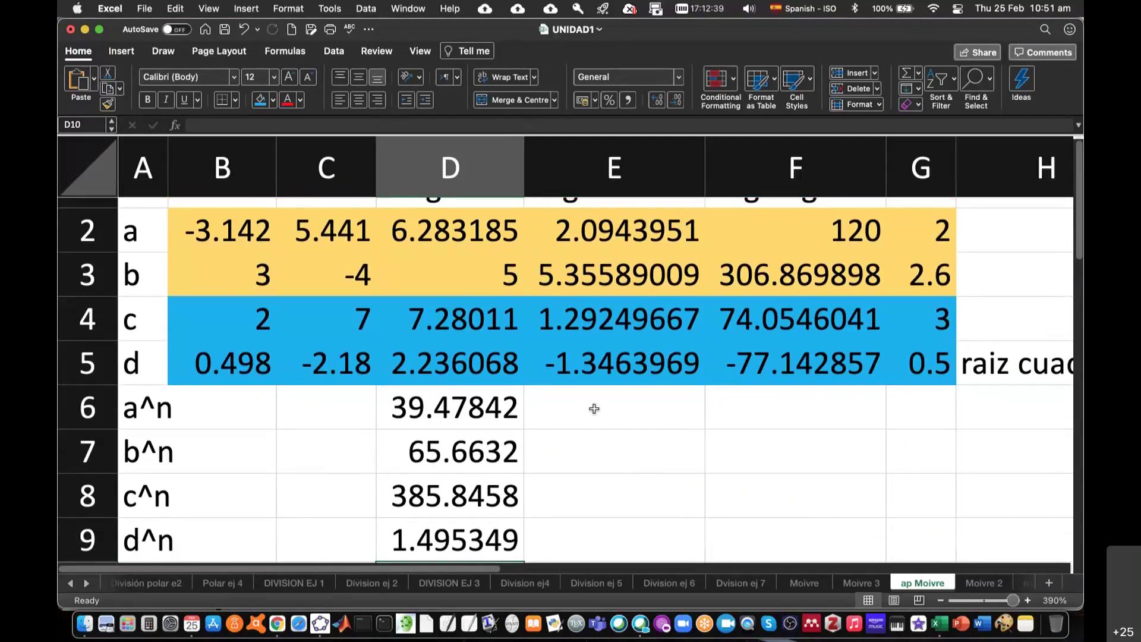
pyautogui.click(471, 424)
pyautogui.moveTo(469, 447); pyautogui.dragTo(474, 535)
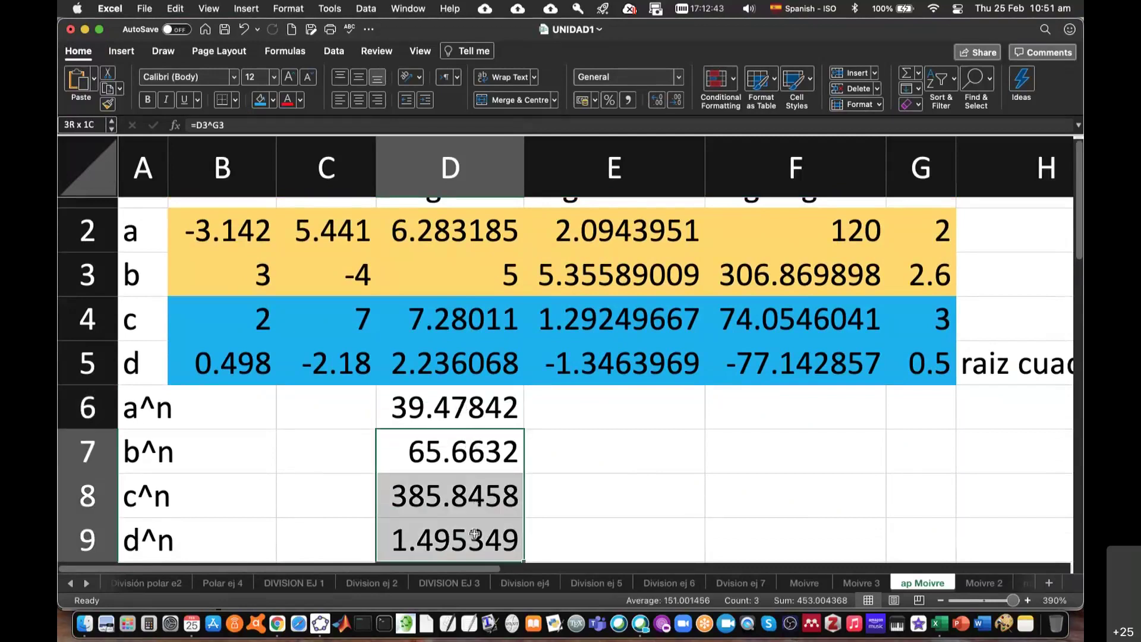
pyautogui.press('Delete')
pyautogui.click(468, 406)
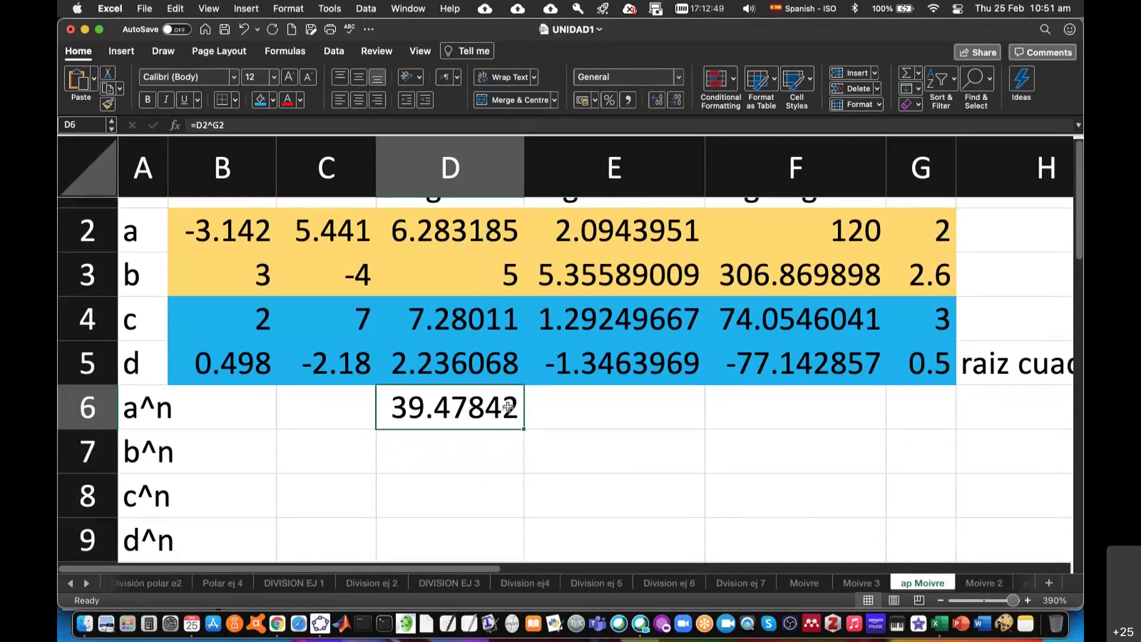
pyautogui.moveTo(524, 428); pyautogui.dragTo(522, 543)
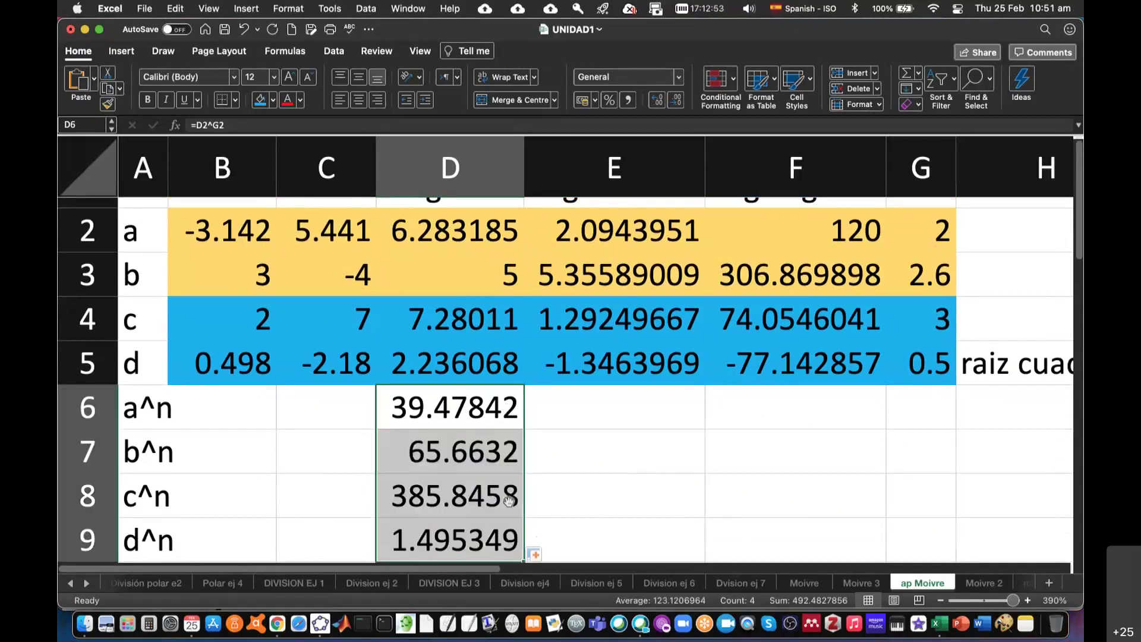
# Calculate the angle in radians of a^n in E6 with =E2*G2
pyautogui.click(620, 407)
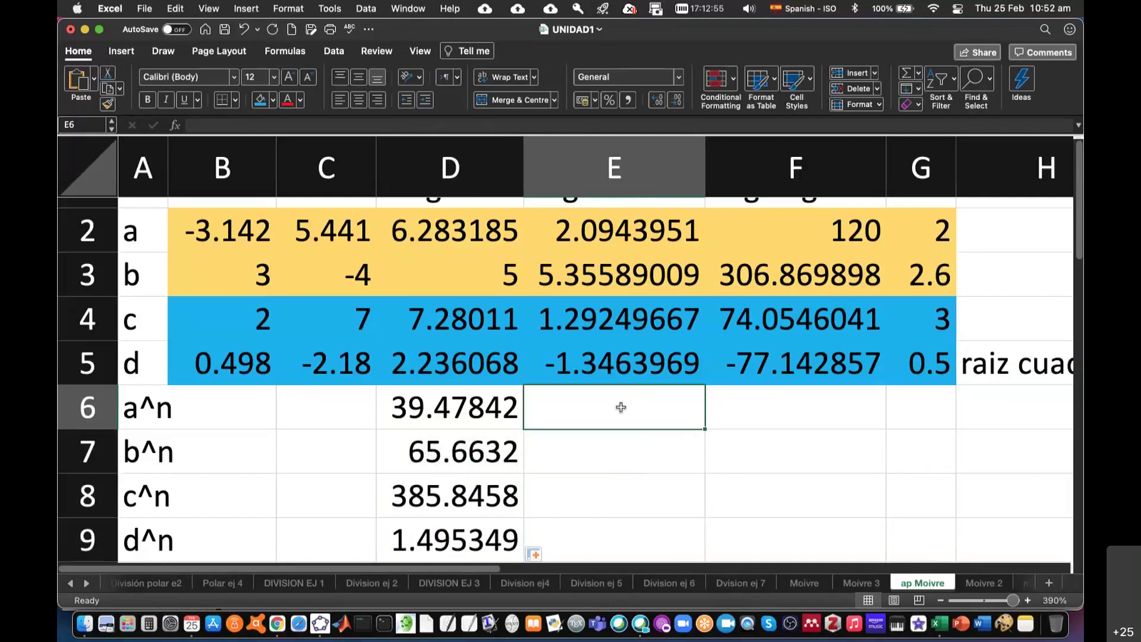
pyautogui.write('=')
pyautogui.click(626, 229)
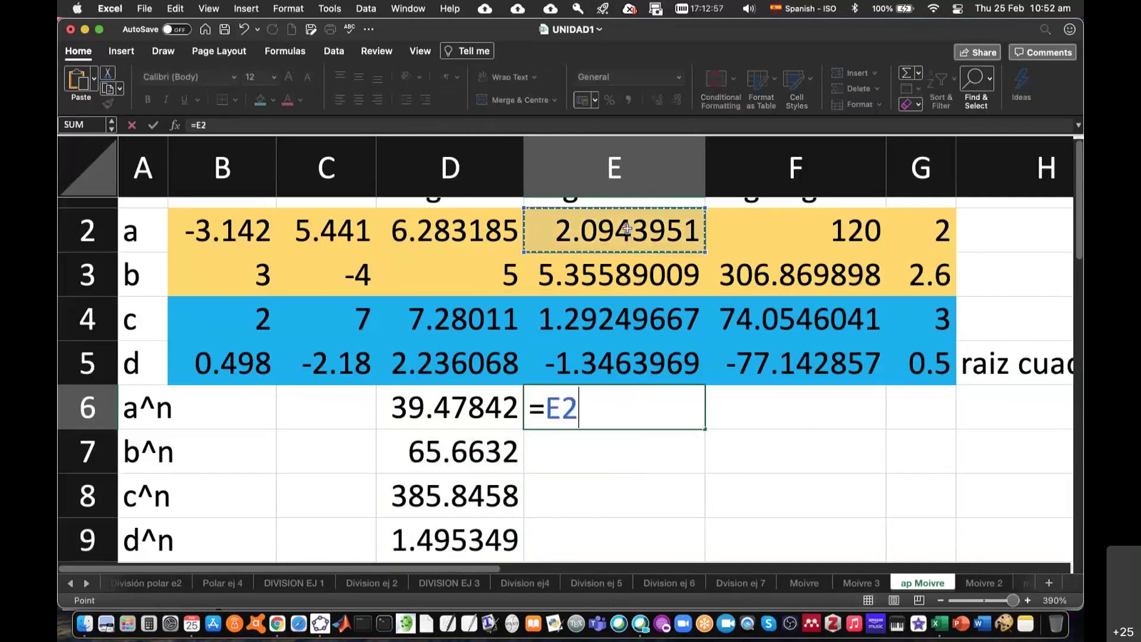
pyautogui.write('*')
pyautogui.click(928, 231)
pyautogui.press('Return')
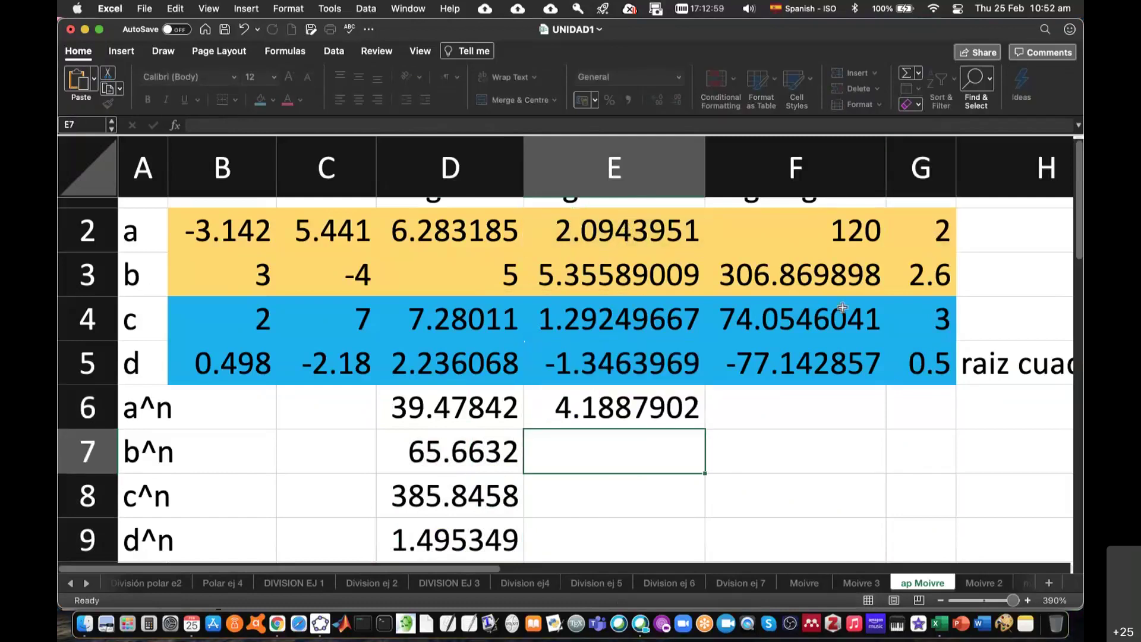
# Fill the E6 angle formula down through E9 for the b^n, c^n and d^n rows
pyautogui.click(665, 412)
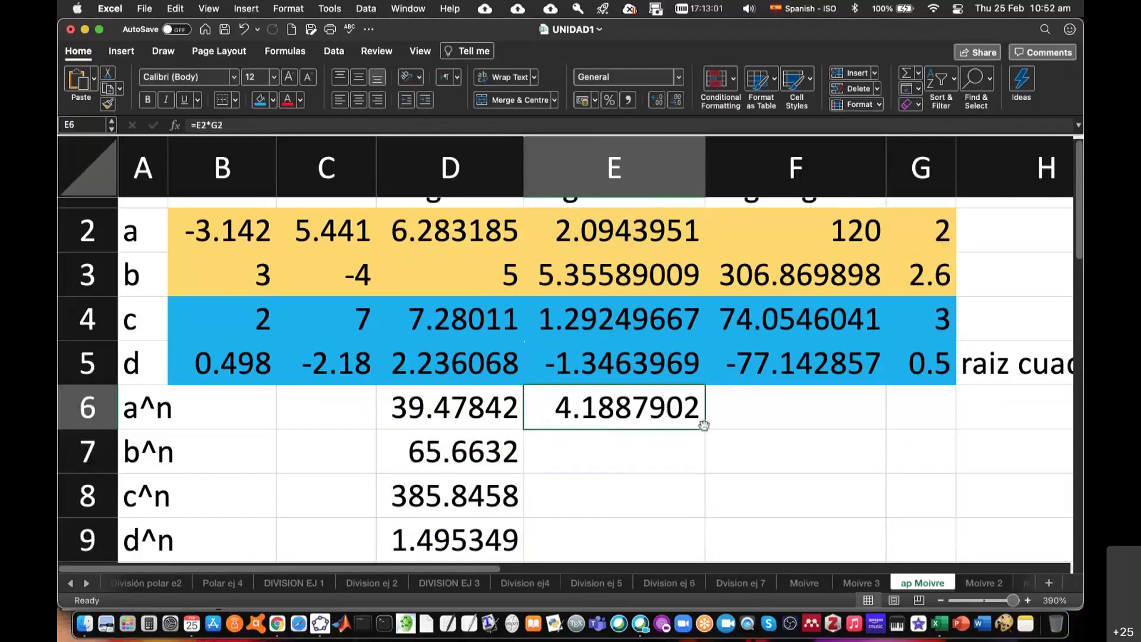
pyautogui.moveTo(707, 429); pyautogui.dragTo(706, 550)
pyautogui.click(795, 471)
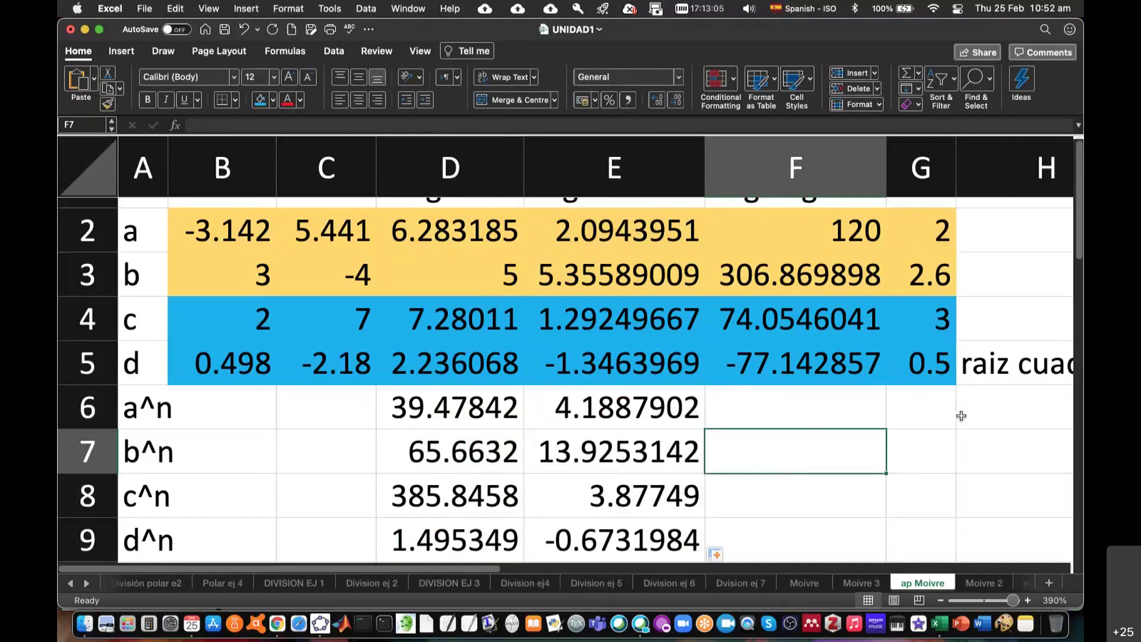
# Examine the exponents in G2:G5 and the magnitudes in D2:D5 alongside the computed power rows
pyautogui.doubleClick(1016, 411)
pyautogui.hscroll(-5, 932, 450)
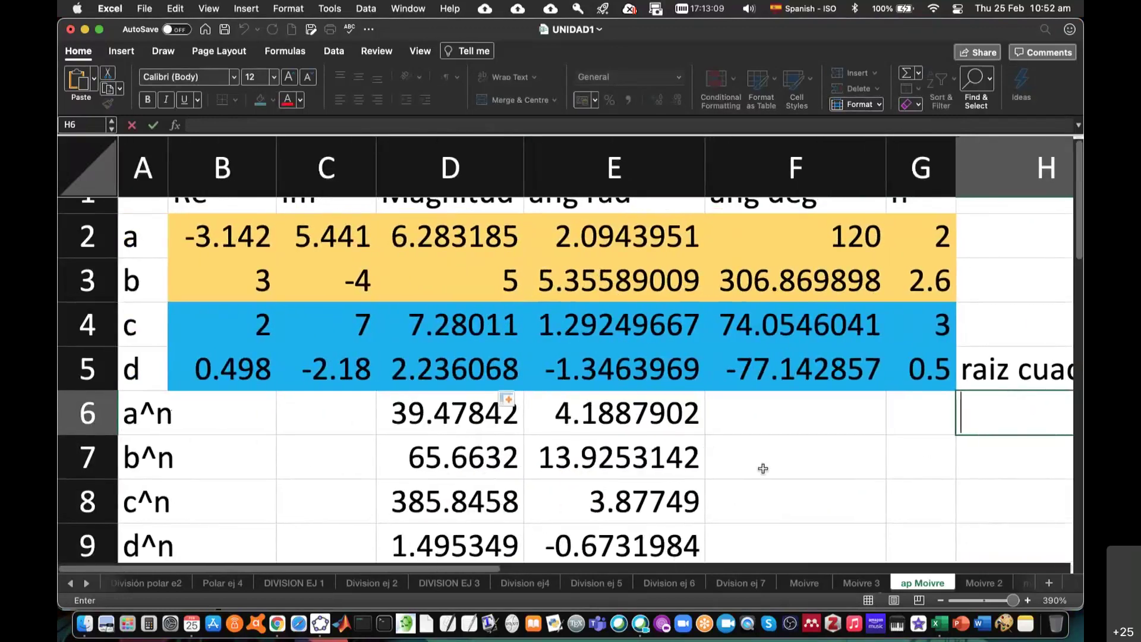
pyautogui.scroll(2, 909, 226)
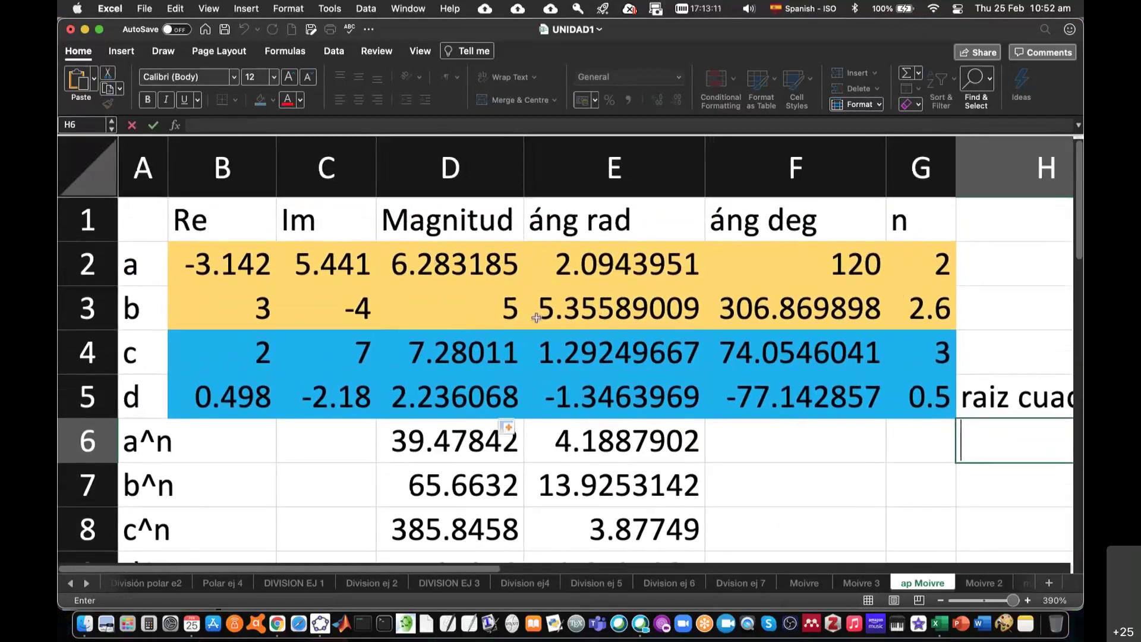
pyautogui.moveTo(920, 251); pyautogui.dragTo(929, 389)
pyautogui.moveTo(459, 267); pyautogui.dragTo(475, 378)
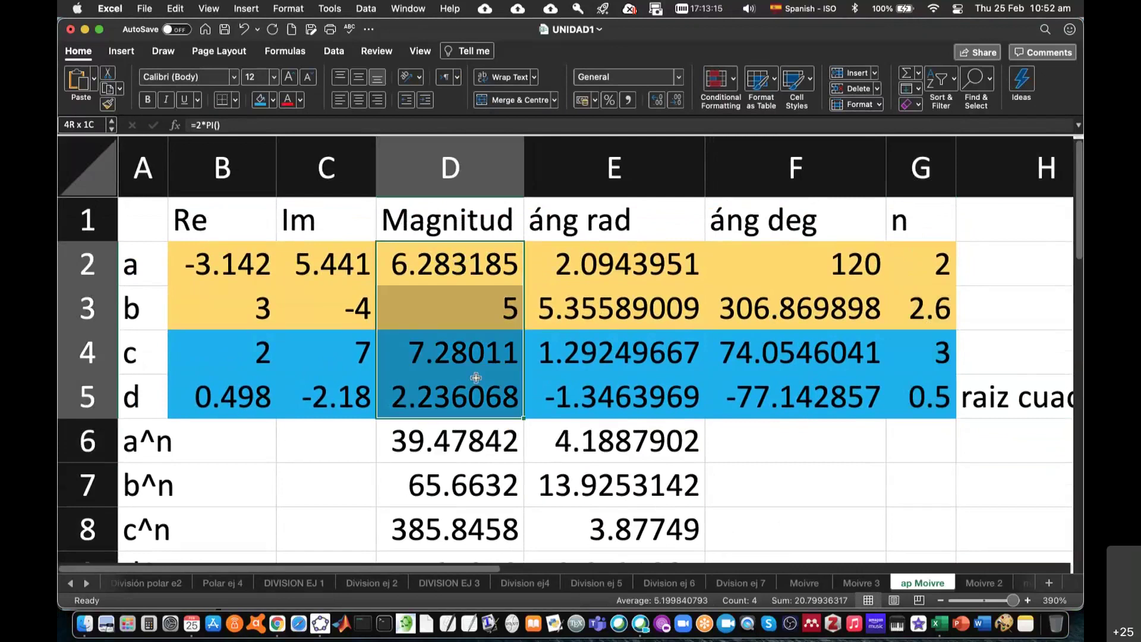
pyautogui.scroll(-2, 823, 410)
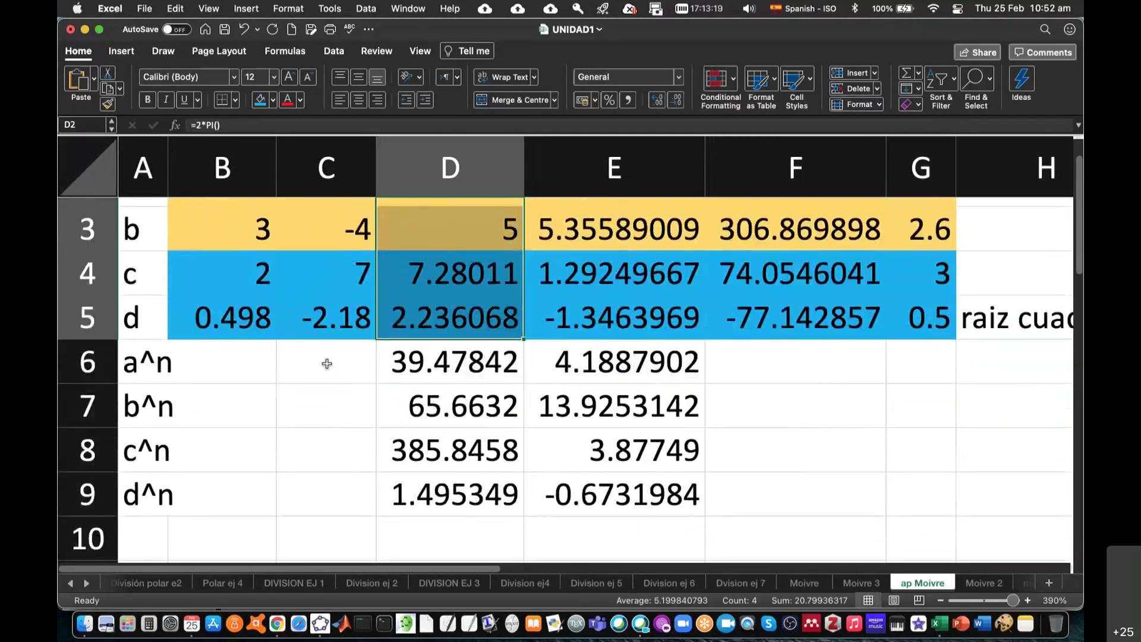
pyautogui.scroll(2, 326, 362)
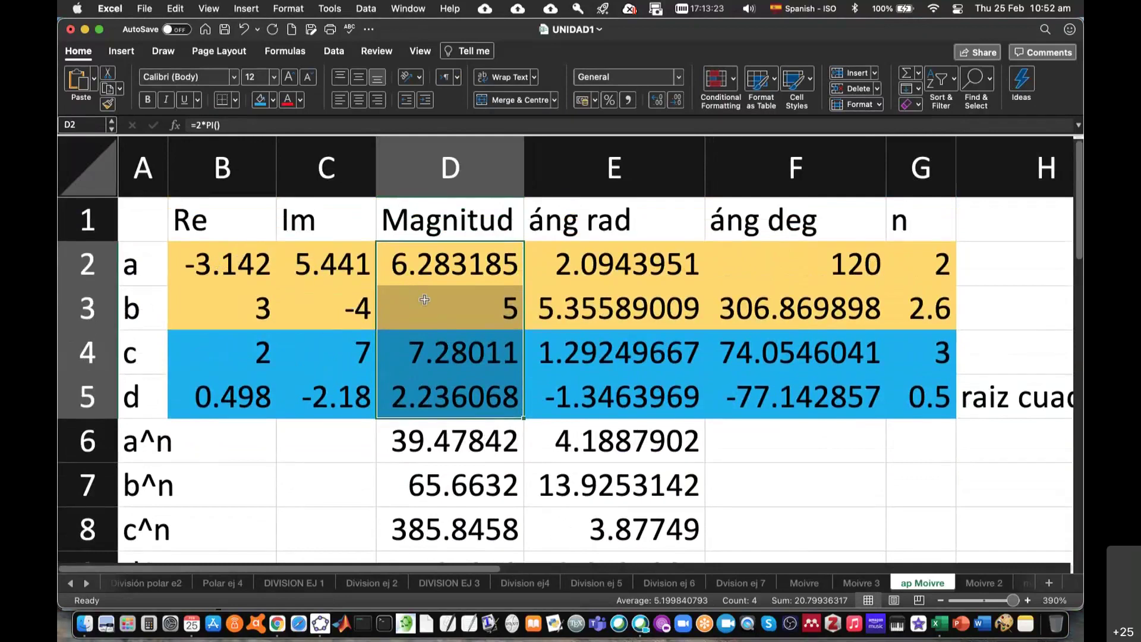
# Label the row below d^n in A10 as numerador
pyautogui.scroll(-2, 424, 300)
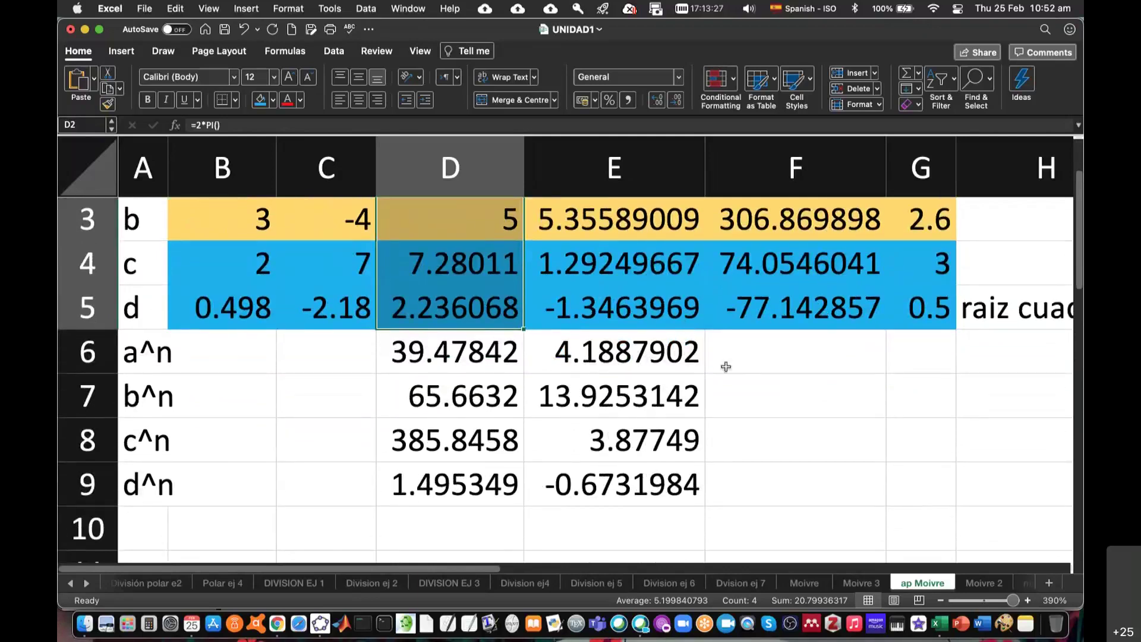
pyautogui.click(738, 375)
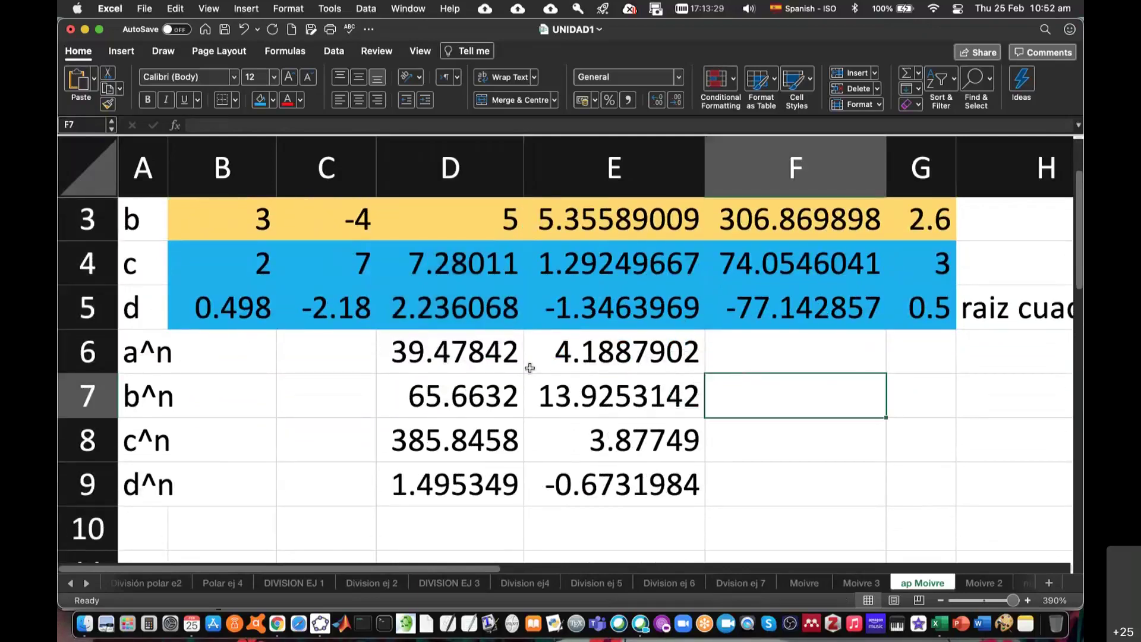
pyautogui.scroll(-2, 660, 382)
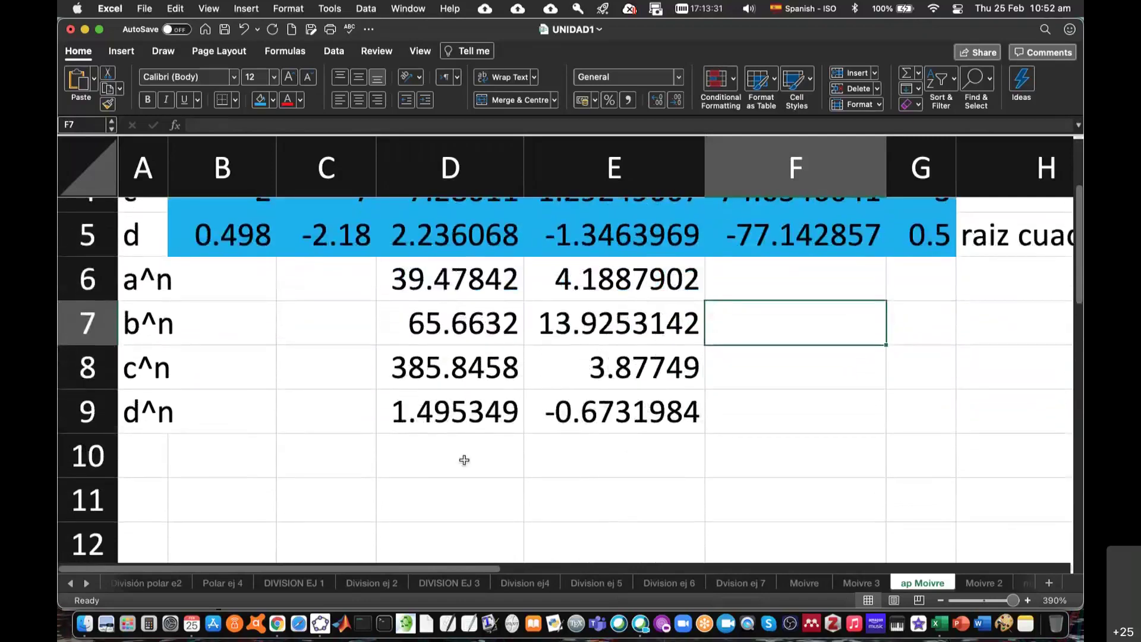
pyautogui.click(165, 458)
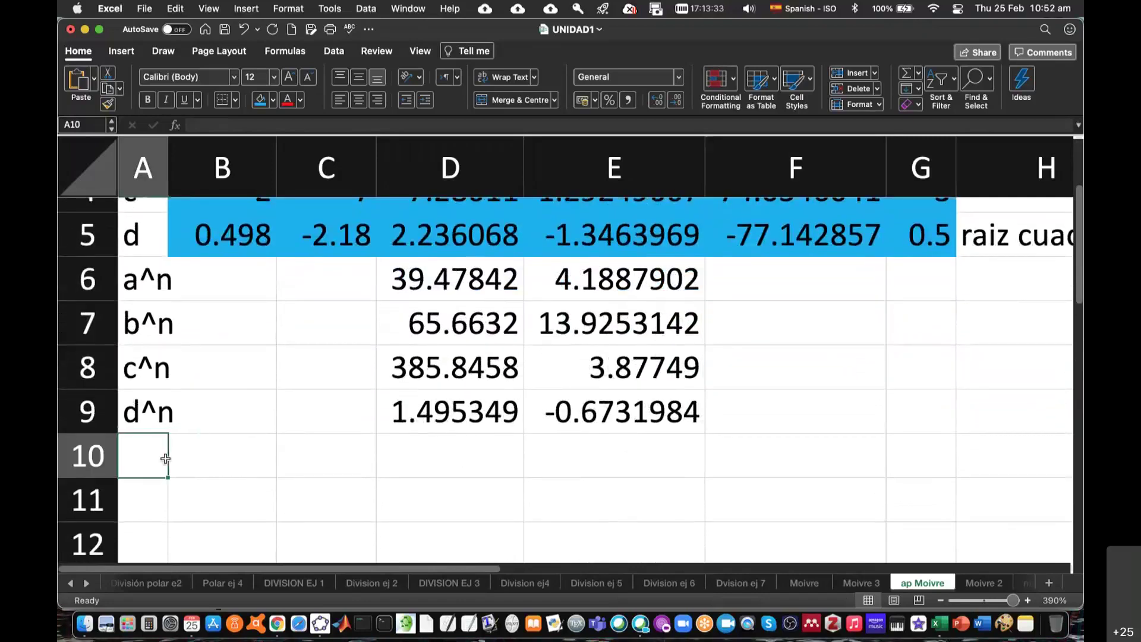
pyautogui.write('de')
pyautogui.press('BackSpace')
pyautogui.press('BackSpace')
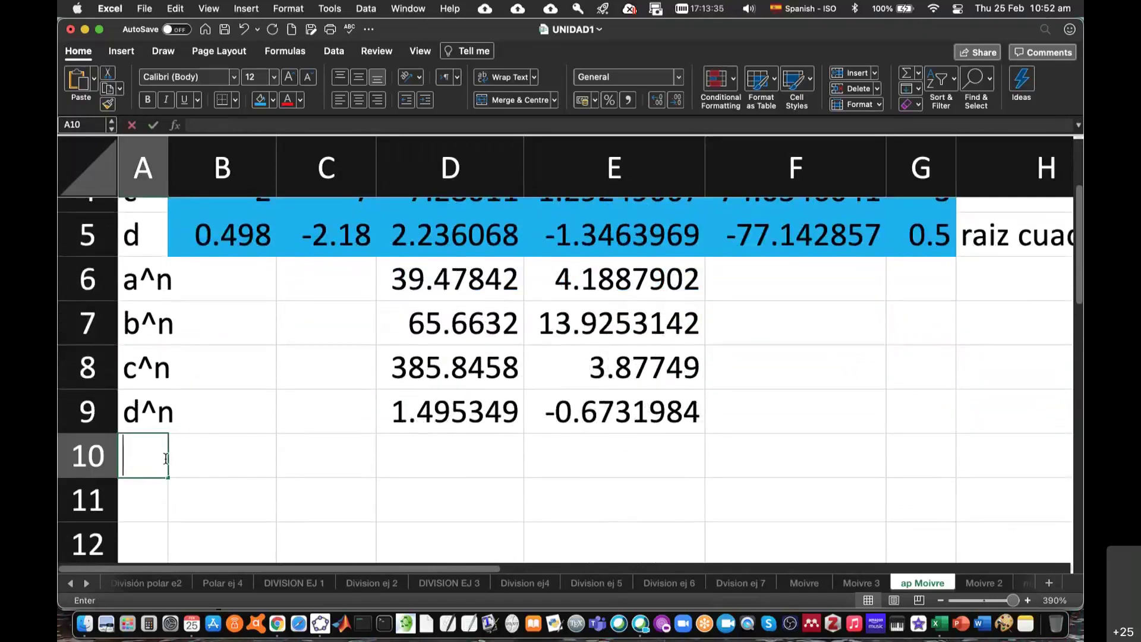
pyautogui.write('numerador')
pyautogui.press('Return')
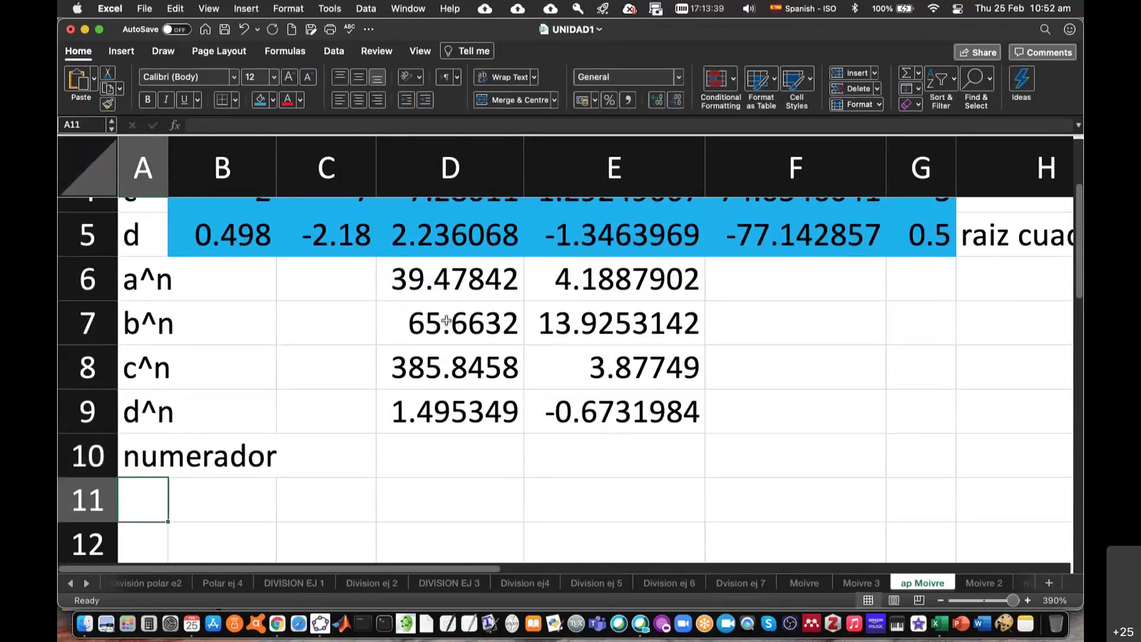
# Calculate the numerator's magnitude in D10 with =D6*D7
pyautogui.click(451, 457)
pyautogui.write('=')
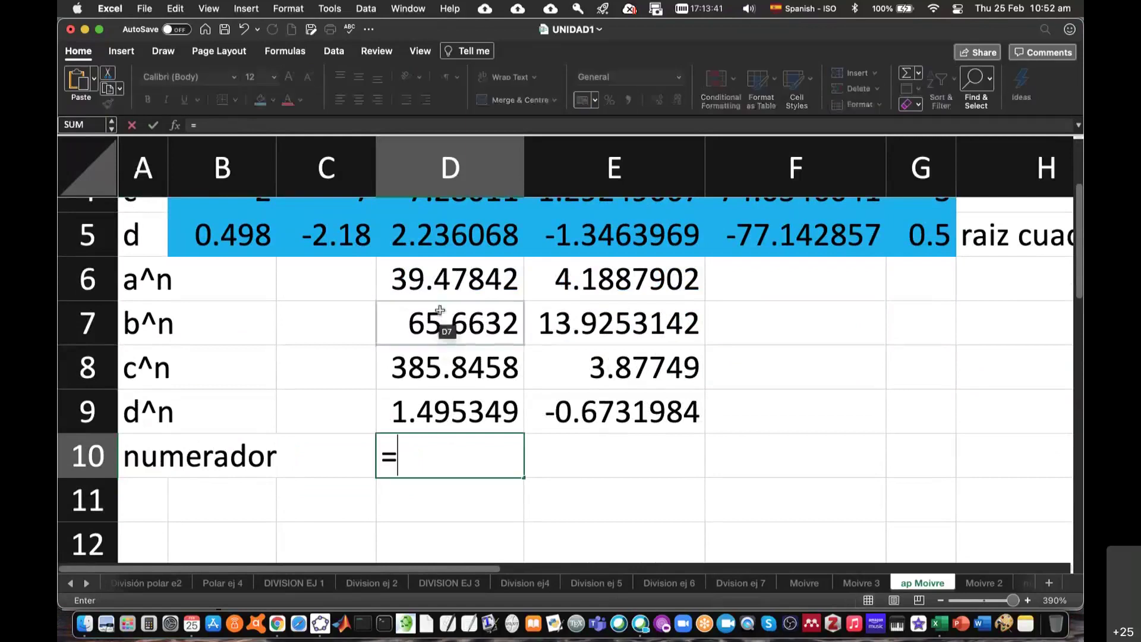
pyautogui.write('*')
pyautogui.click(445, 324)
pyautogui.press('BackSpace')
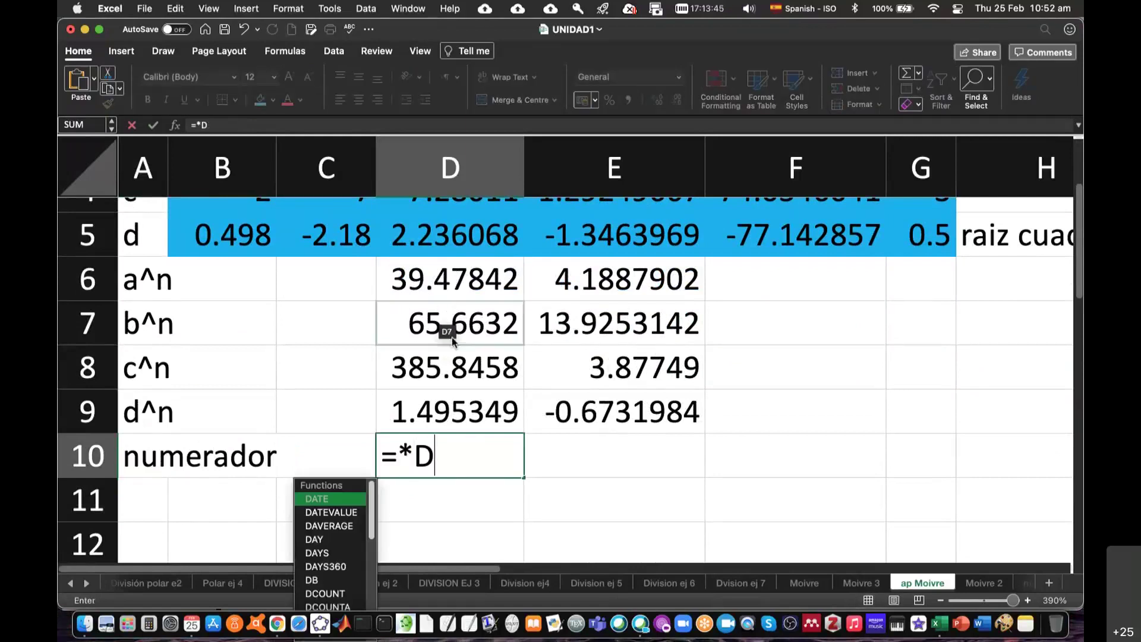
pyautogui.press('BackSpace')
pyautogui.press('BackSpace')
pyautogui.write('*')
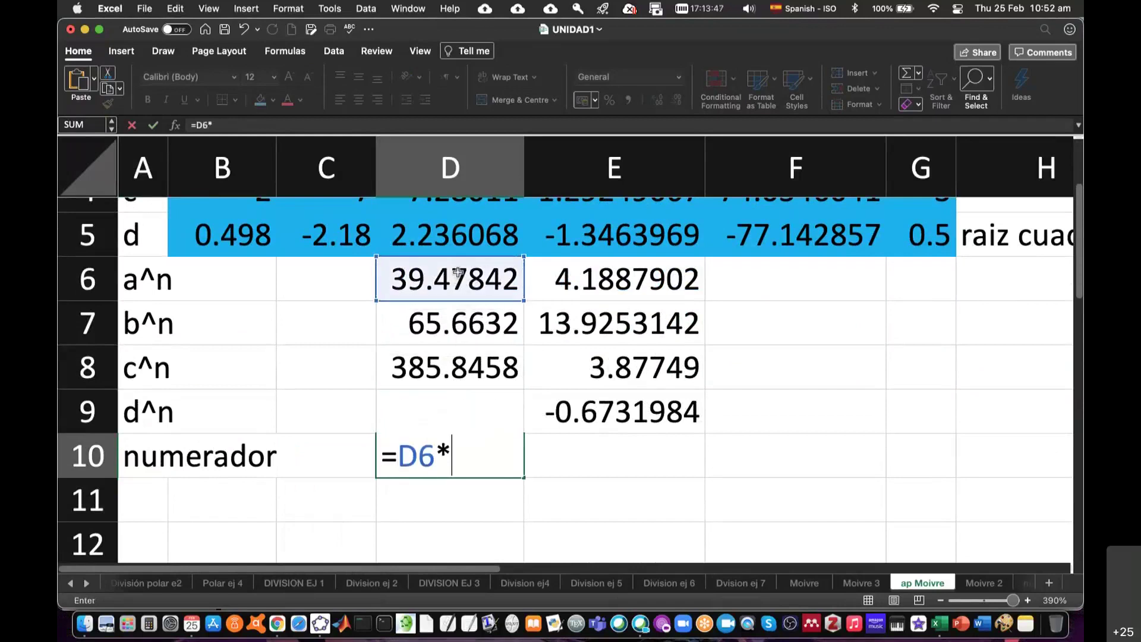
pyautogui.click(452, 325)
pyautogui.press('Return')
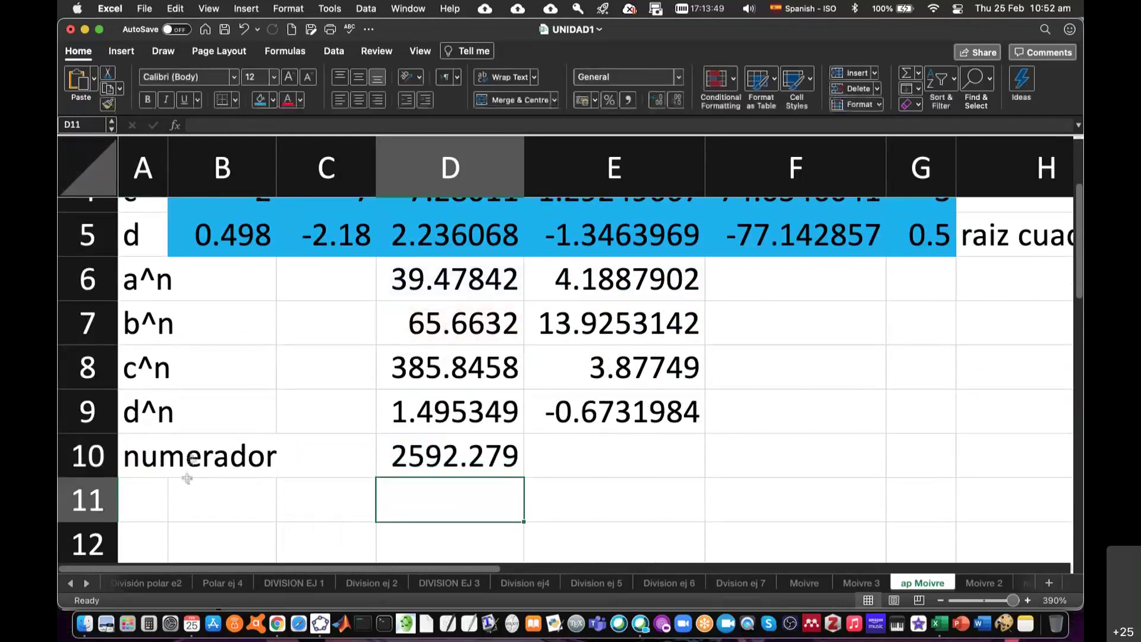
# Label the row below numerador in A11 as denominador
pyautogui.click(189, 492)
pyautogui.press('Left')
pyautogui.write('denom')
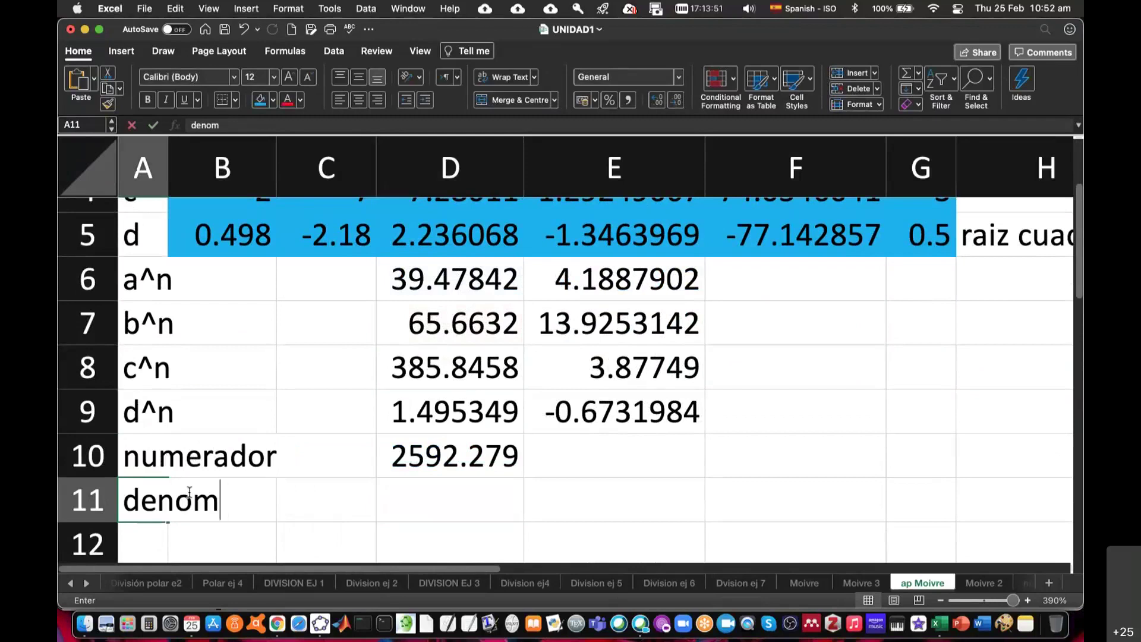
pyautogui.write('inador')
pyautogui.press('Return')
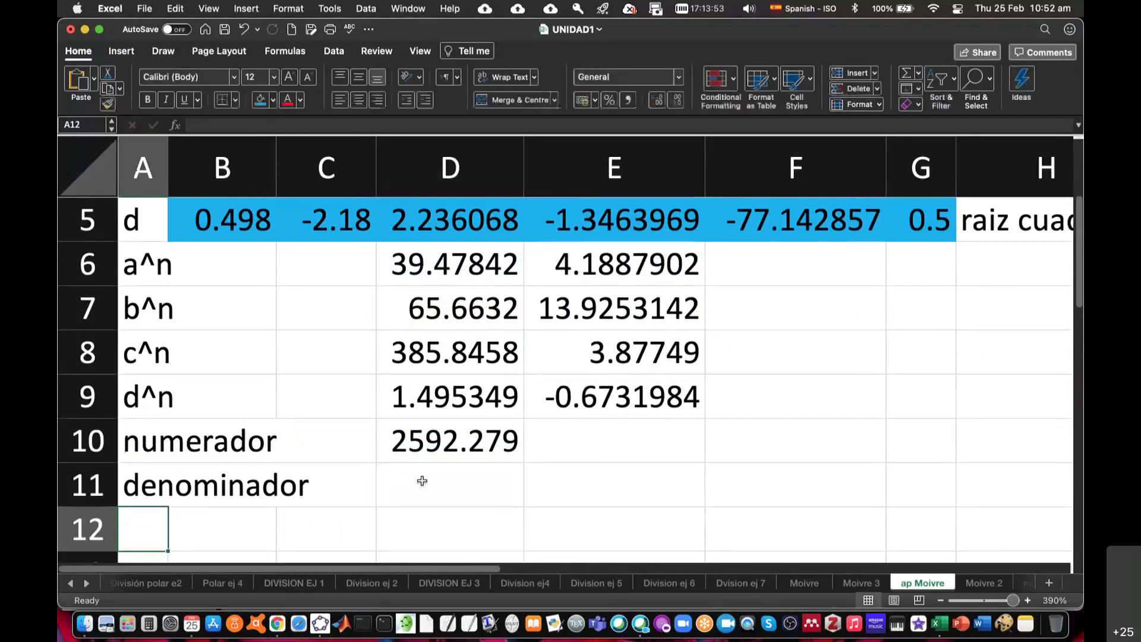
# Calculate the denominator's magnitude in D11 with =D8*D9
pyautogui.click(422, 481)
pyautogui.write('=')
pyautogui.click(461, 361)
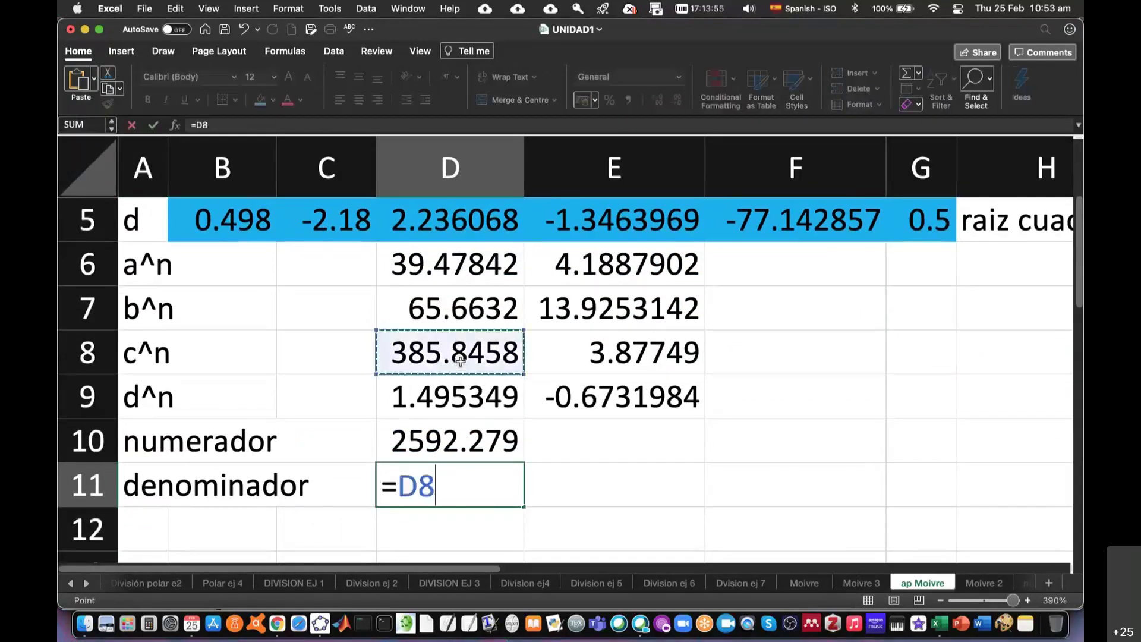
pyautogui.write('*')
pyautogui.click(463, 394)
pyautogui.press('Return')
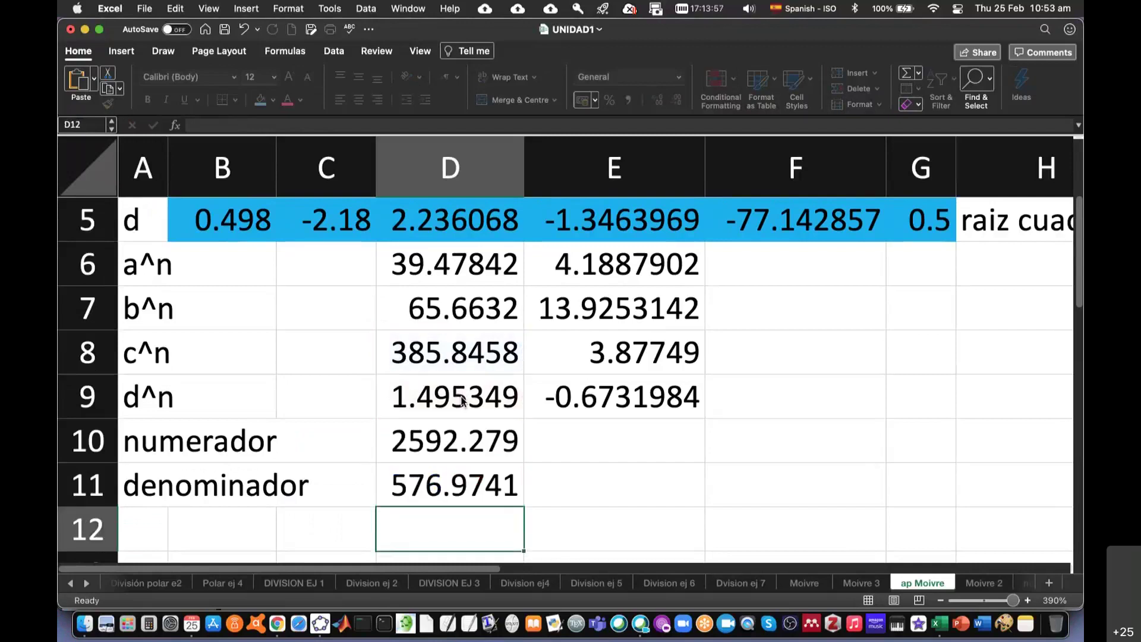
# Enter =E6*E7 in E10 as the numerator's angle in radians
pyautogui.click(606, 434)
pyautogui.write('=')
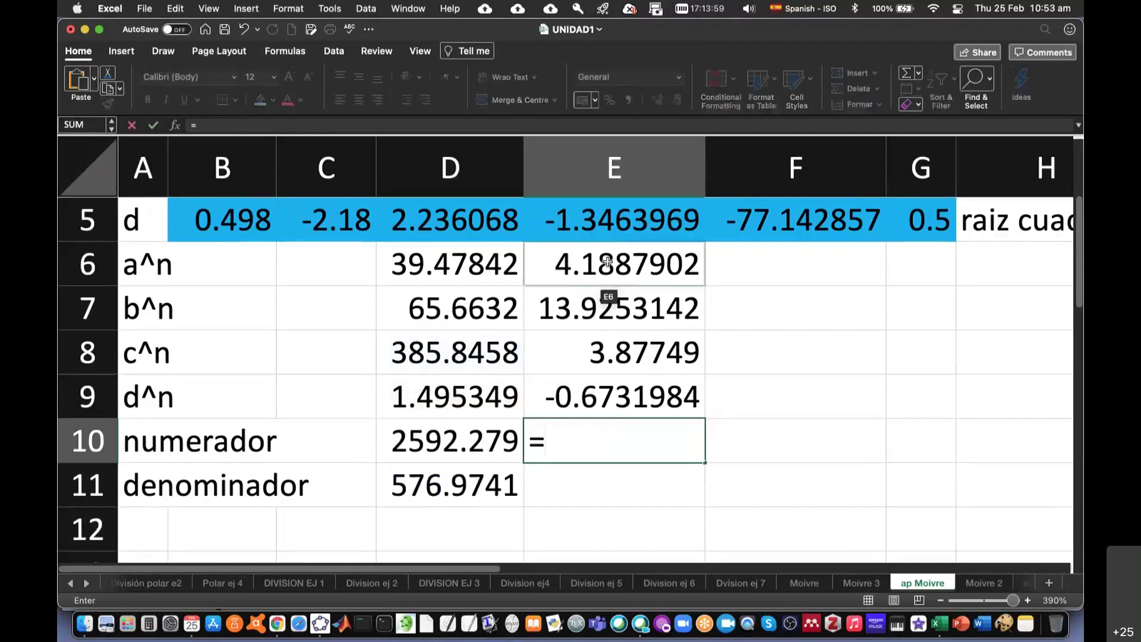
pyautogui.click(607, 268)
pyautogui.write('*')
pyautogui.click(612, 307)
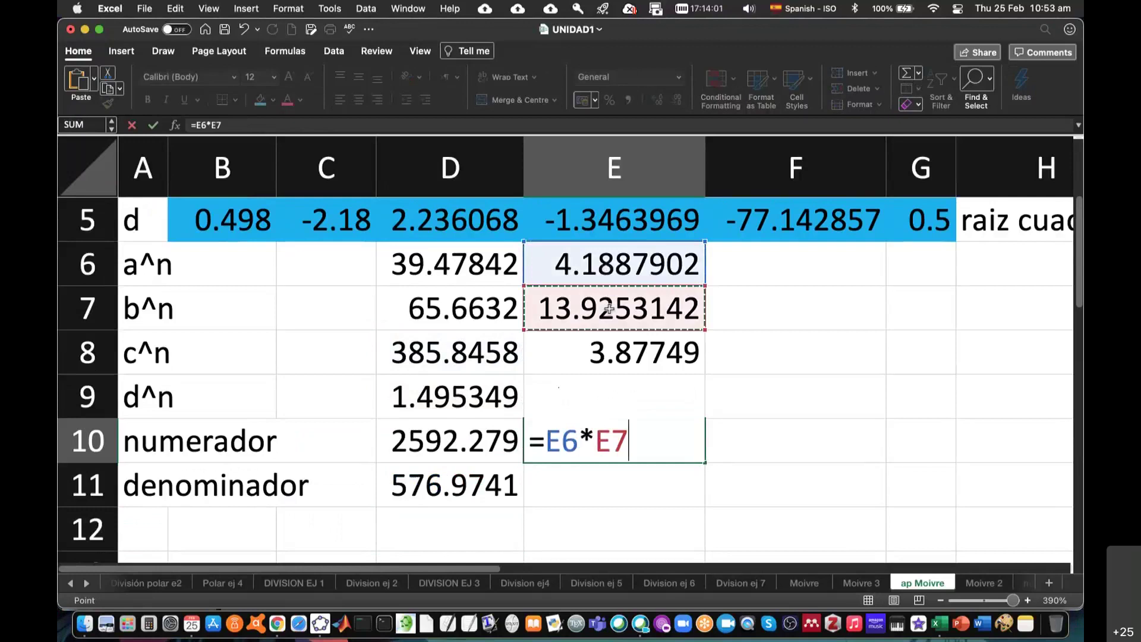
pyautogui.press('Return')
# Calculate the denominator's angle in E11 by adding the c^n and d^n angles with =E8+E9
pyautogui.write('=')
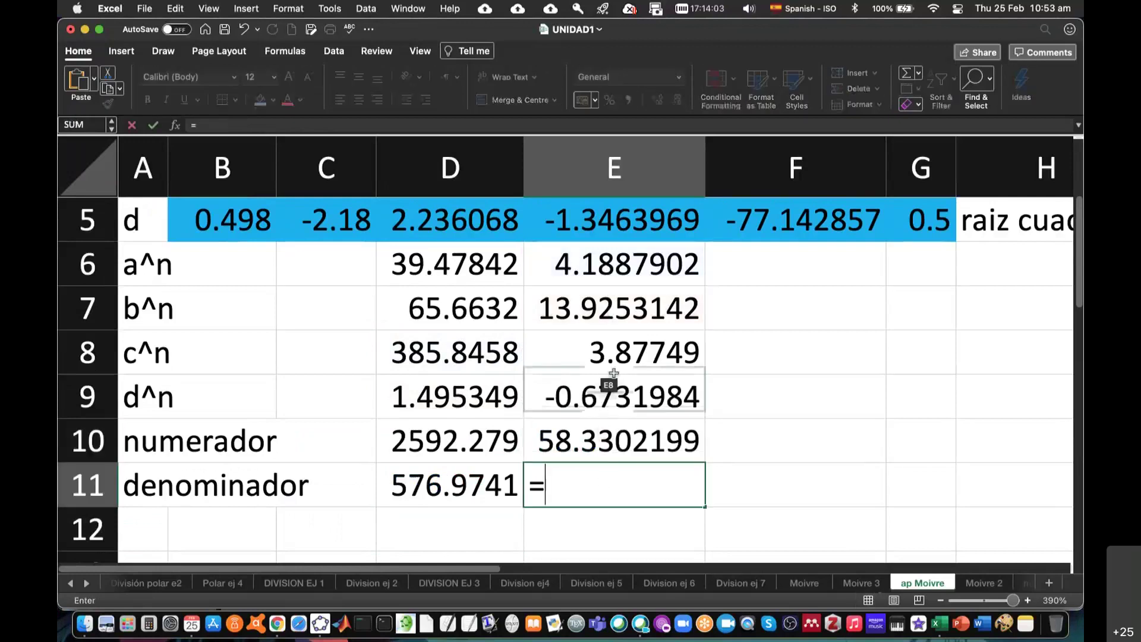
pyautogui.click(615, 352)
pyautogui.write('+')
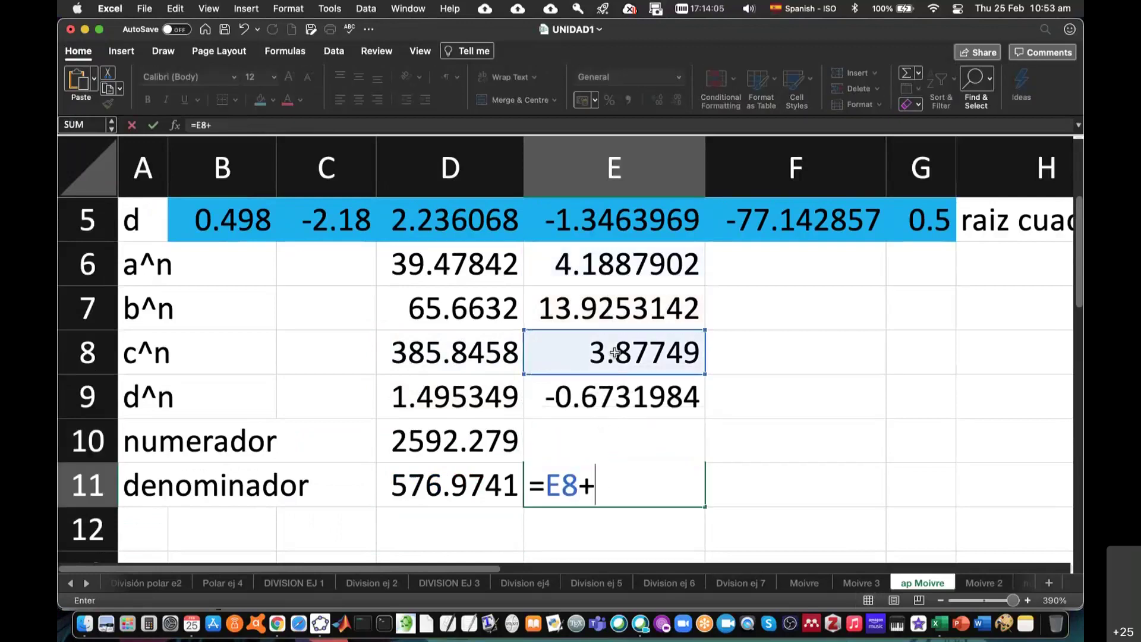
pyautogui.click(615, 392)
pyautogui.press('Return')
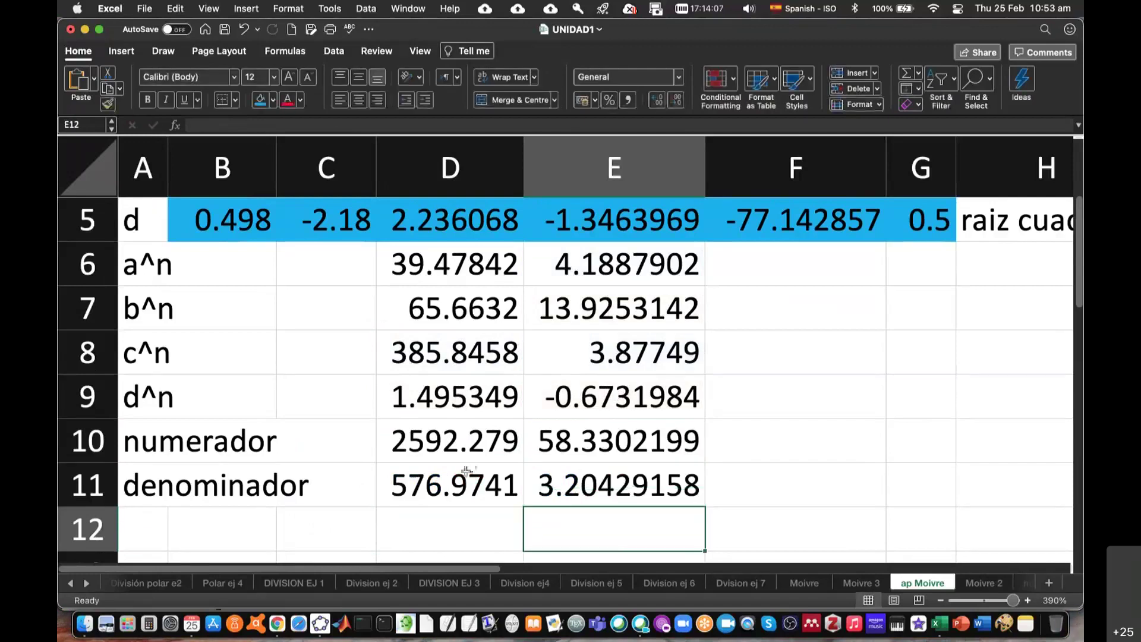
# Label the row below denominador in A12 as resultante
pyautogui.scroll(-3, 527, 489)
pyautogui.click(205, 438)
pyautogui.click(156, 450)
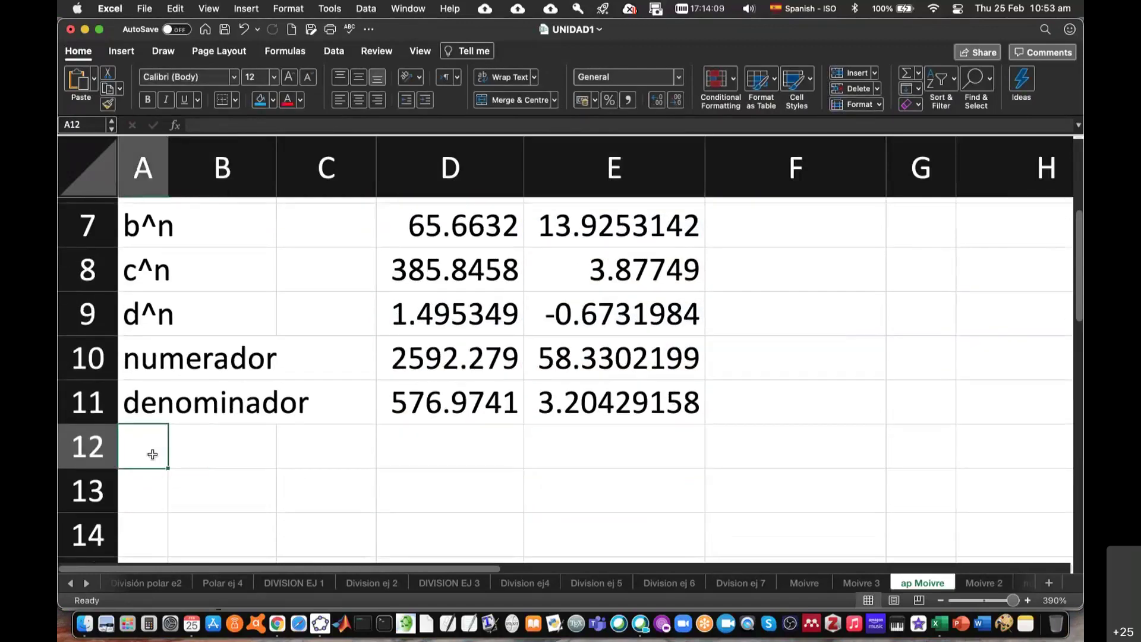
pyautogui.write('resultante')
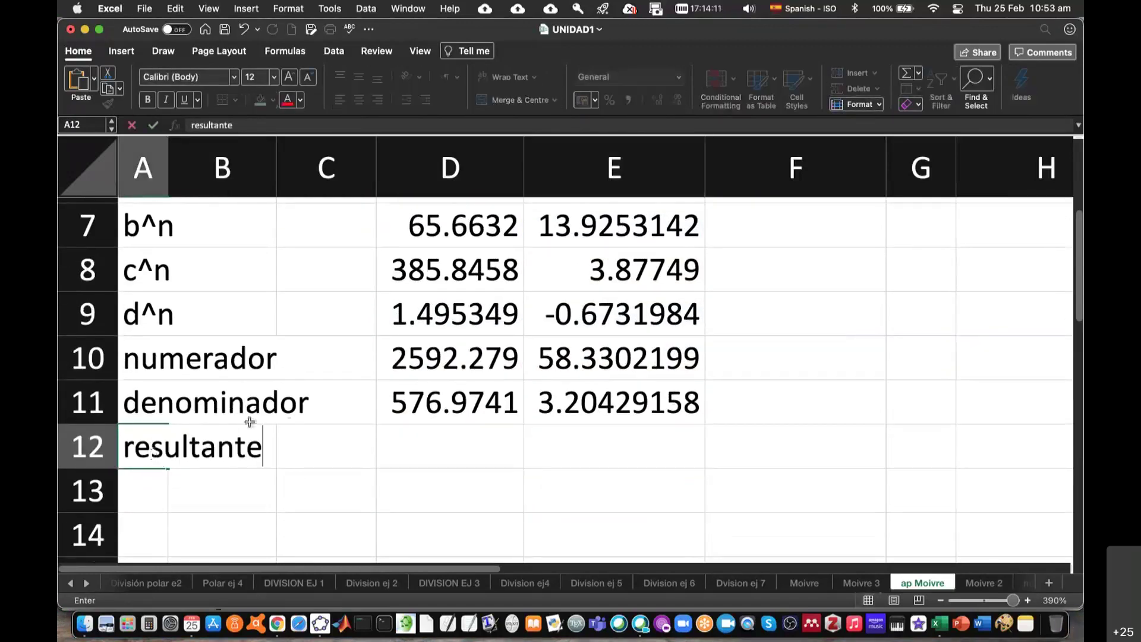
# Calculate the resultant's magnitude in D12 by dividing numerator by denominator with =D10/D11
pyautogui.click(427, 440)
pyautogui.write('=')
pyautogui.click(439, 363)
pyautogui.write('/')
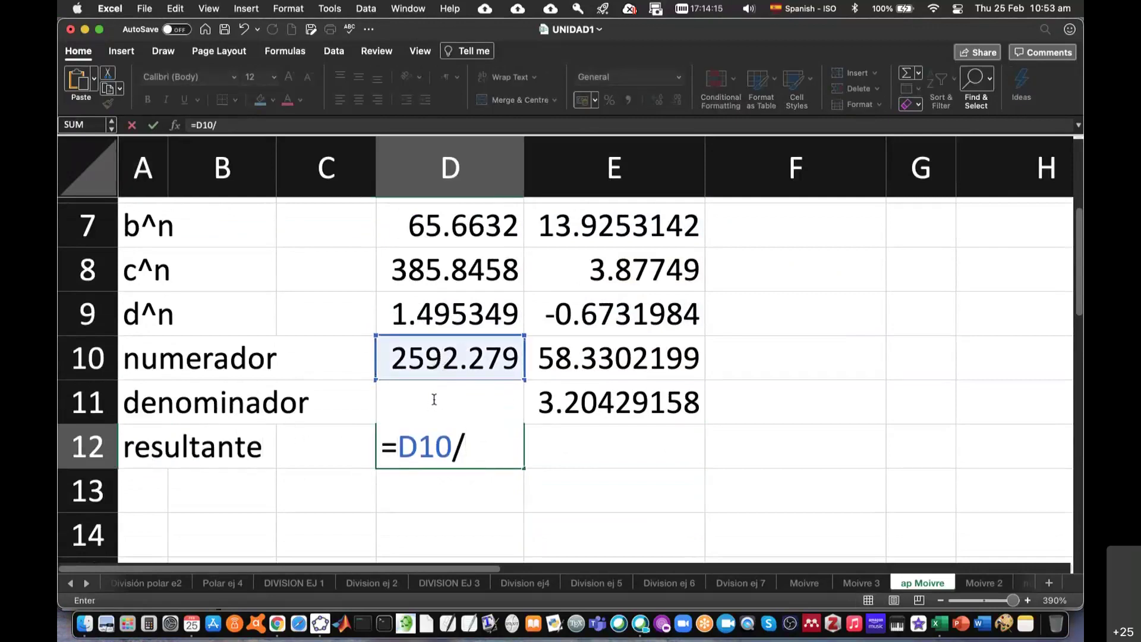
pyautogui.click(480, 388)
pyautogui.press('Return')
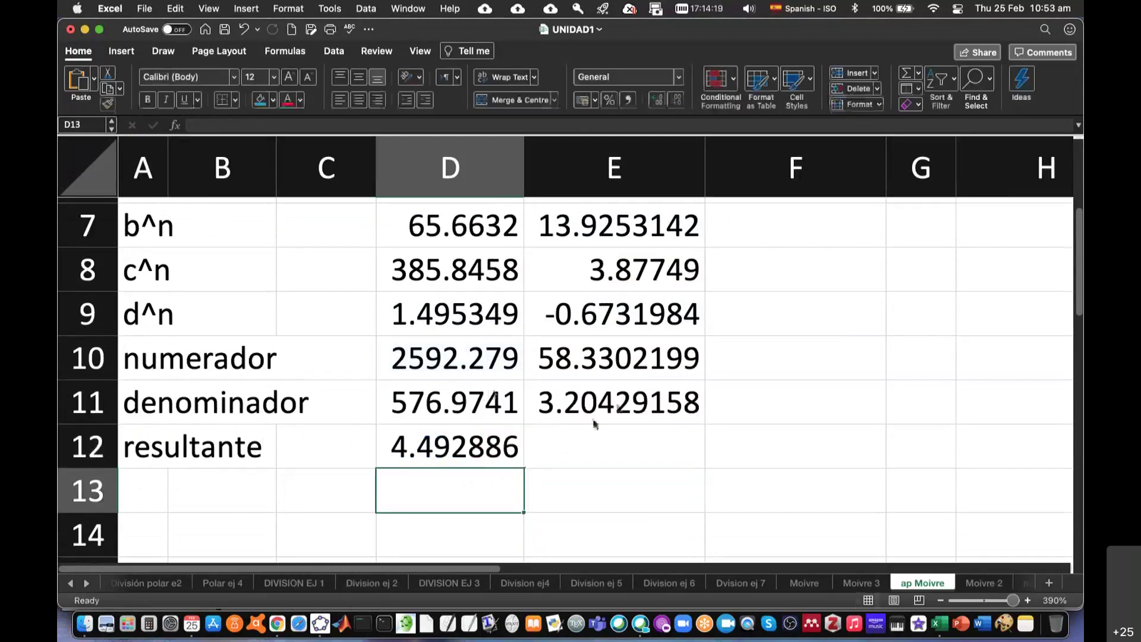
# Correct the numerator's angle formula in E10 to the sum =E6+E7
pyautogui.scroll(1, 627, 418)
pyautogui.click(627, 417)
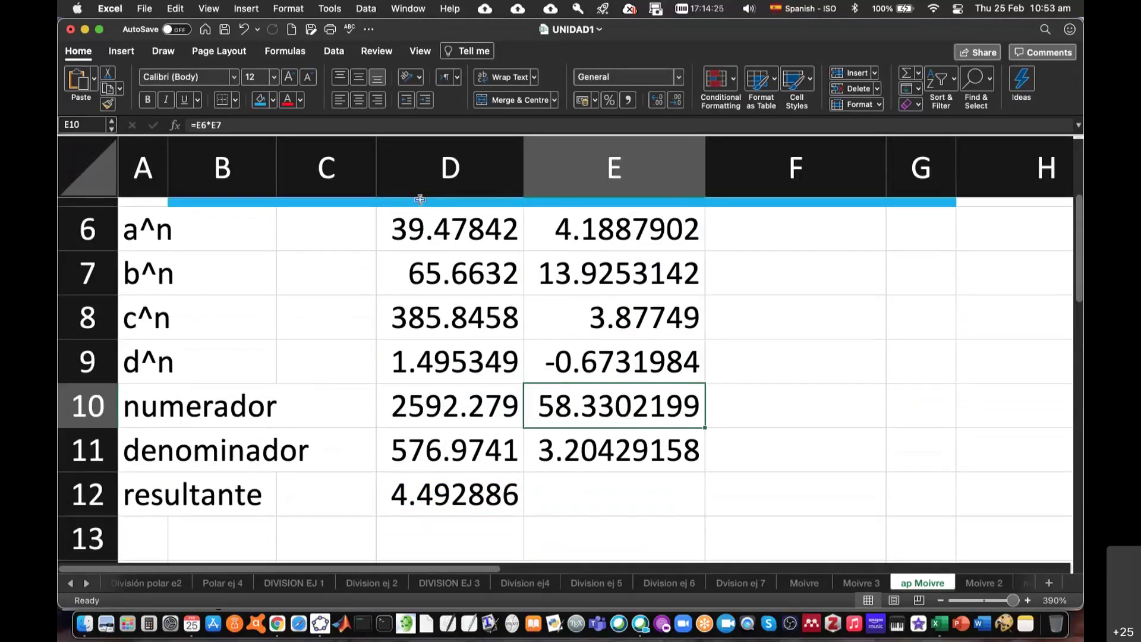
pyautogui.click(210, 125)
pyautogui.press('BackSpace')
pyautogui.write('+')
pyautogui.press('Return')
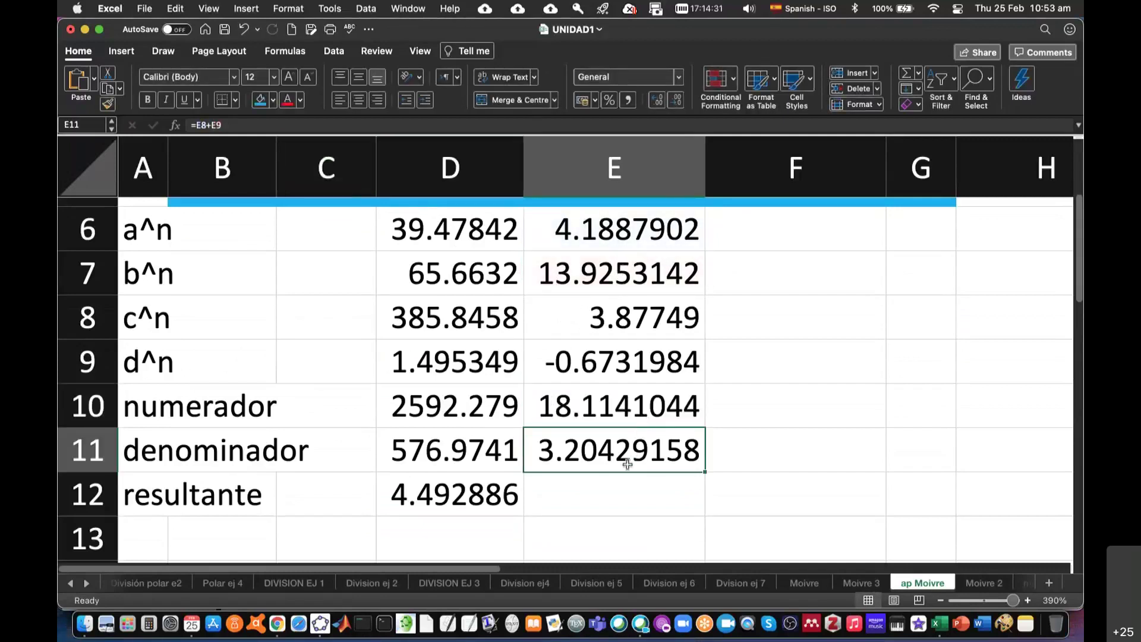
# Calculate the resultant's angle in E12 by subtracting the denominator's angle with =E10-E11
pyautogui.click(588, 498)
pyautogui.write('=')
pyautogui.click(595, 408)
pyautogui.write('-')
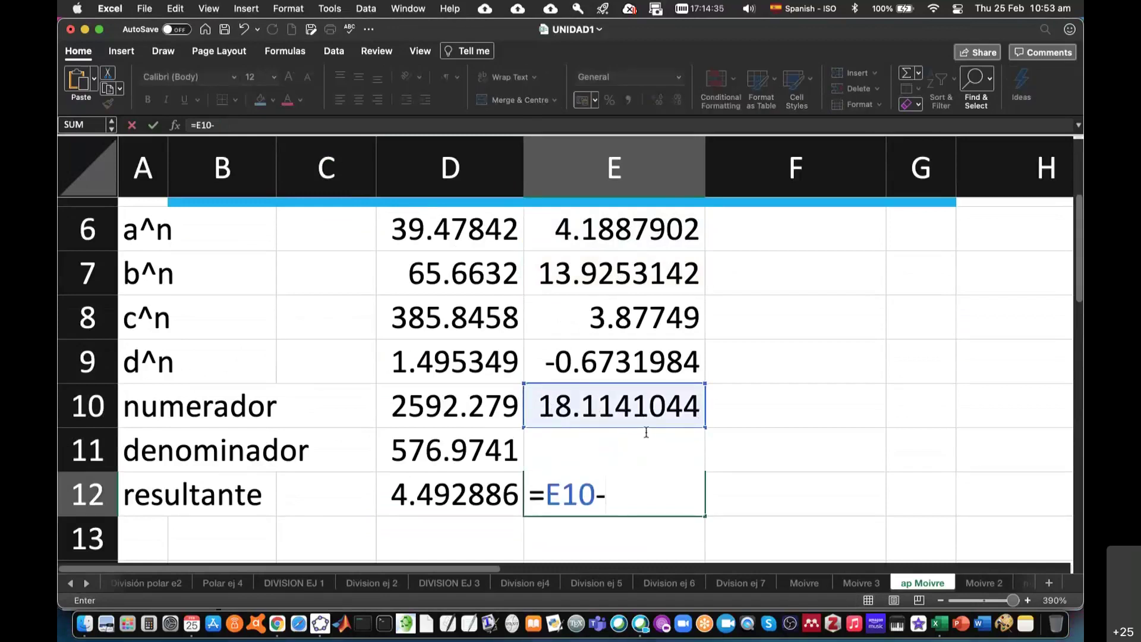
pyautogui.write('E11')
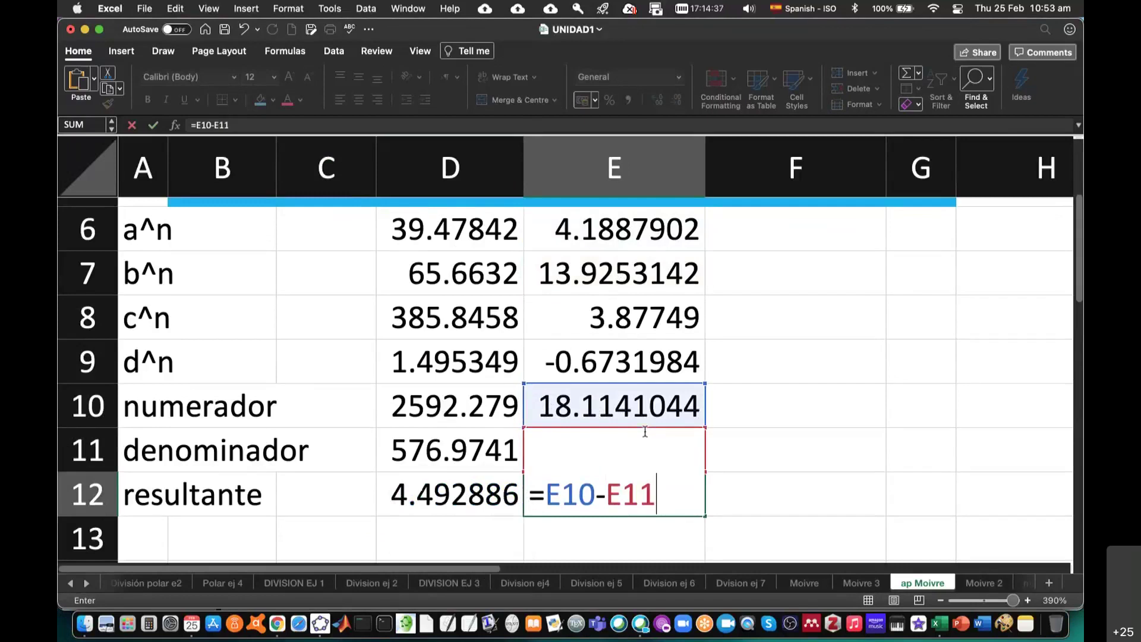
pyautogui.press('Return')
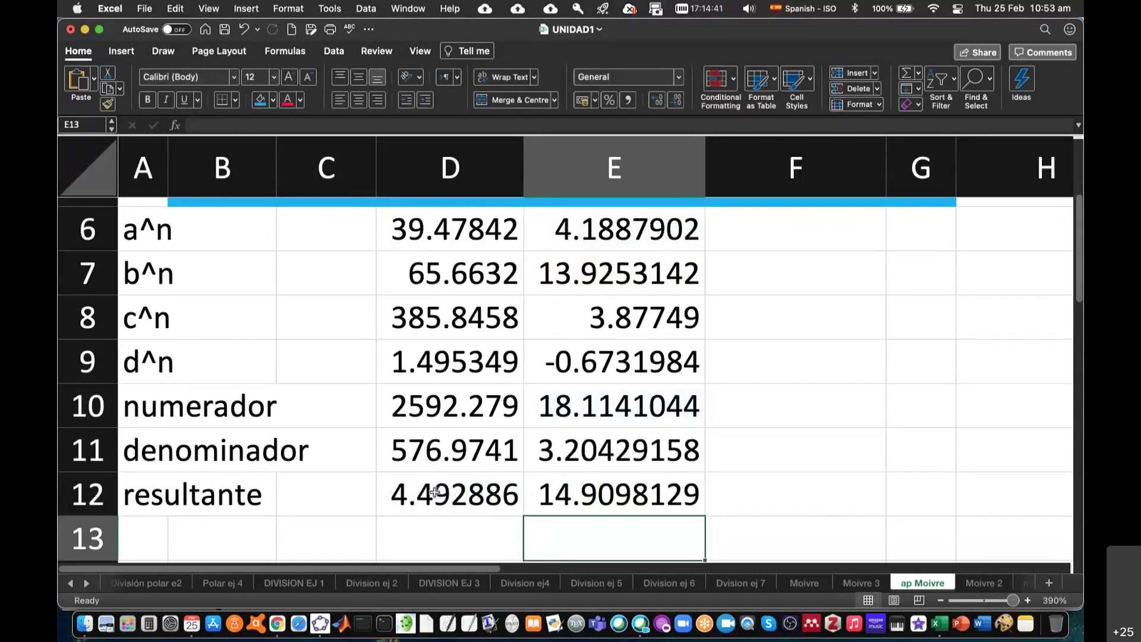
# Mark the resultant's magnitude and angle in row 12 as Polar in G12
pyautogui.moveTo(435, 492); pyautogui.dragTo(594, 491)
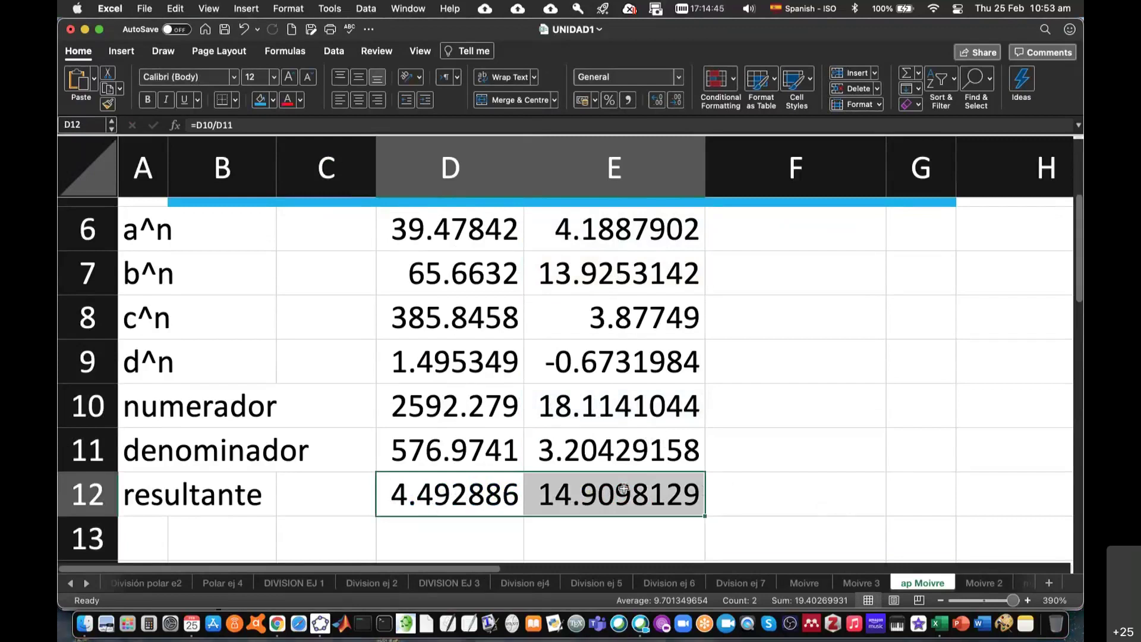
pyautogui.scroll(-2, 622, 489)
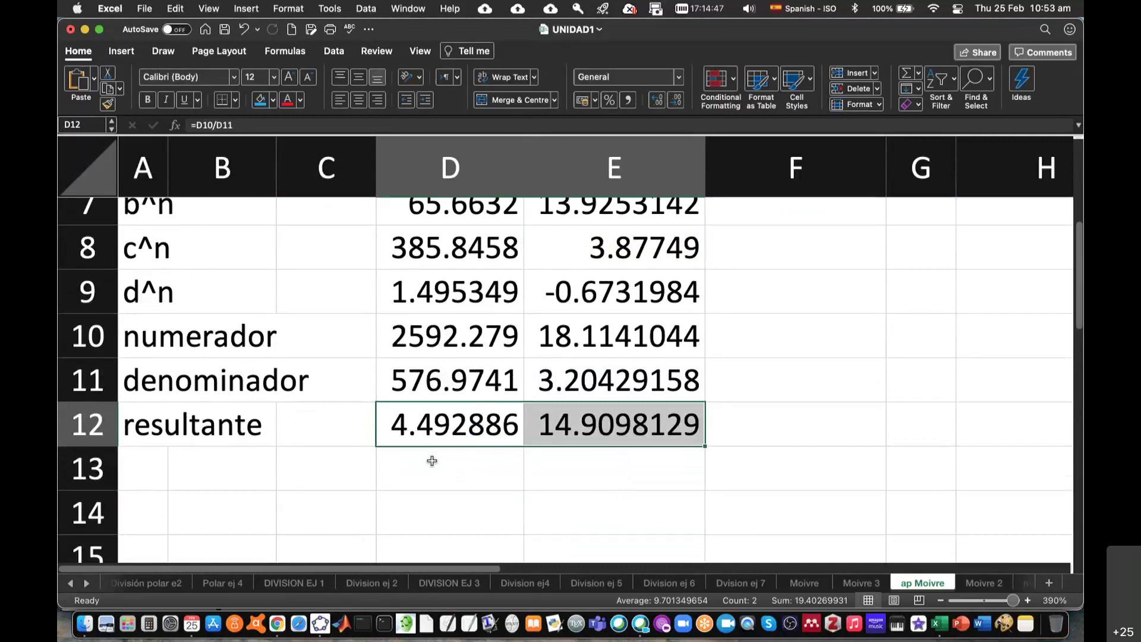
pyautogui.click(927, 427)
pyautogui.write('Polar')
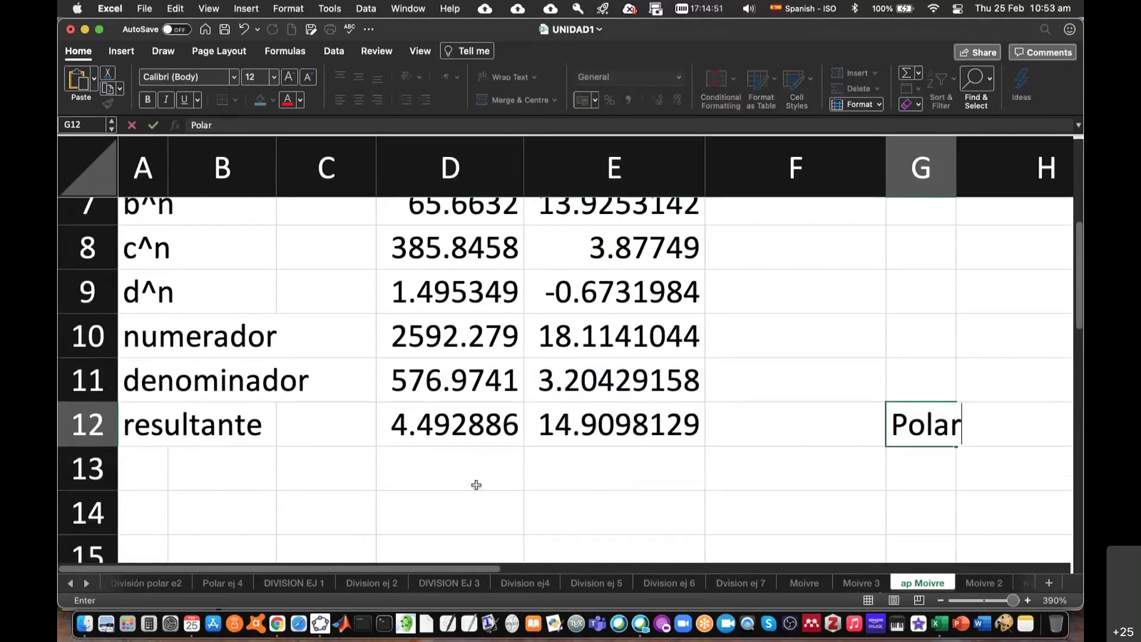
# Label the resultant's real and imaginary part rows Re in A13 and Im in A14
pyautogui.click(154, 471)
pyautogui.write('Re')
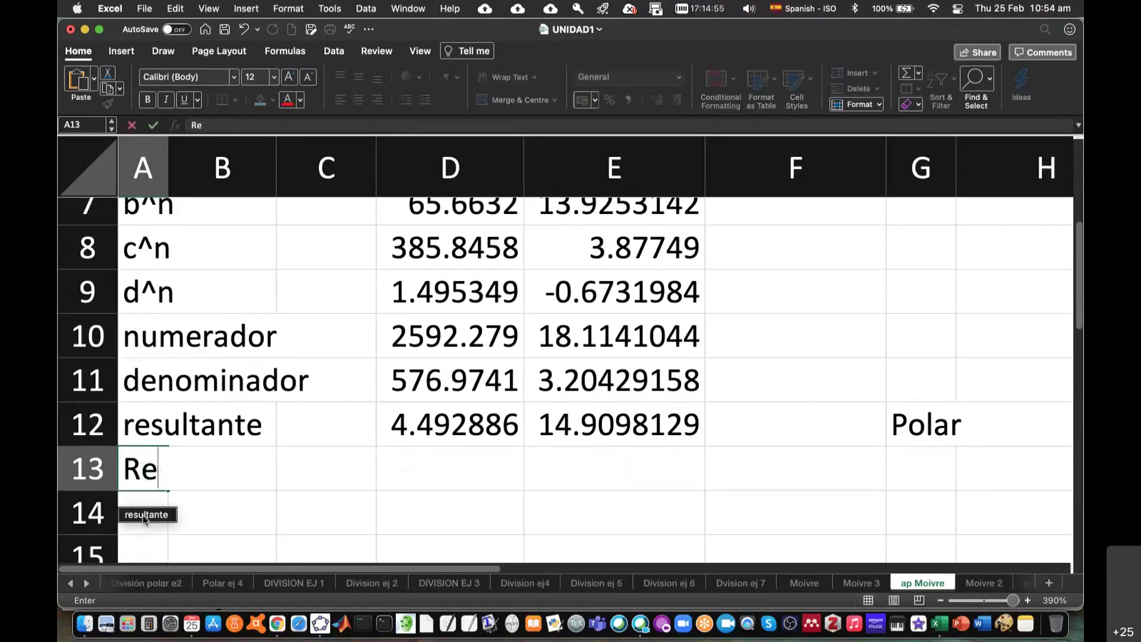
pyautogui.click(142, 512)
pyautogui.click(154, 472)
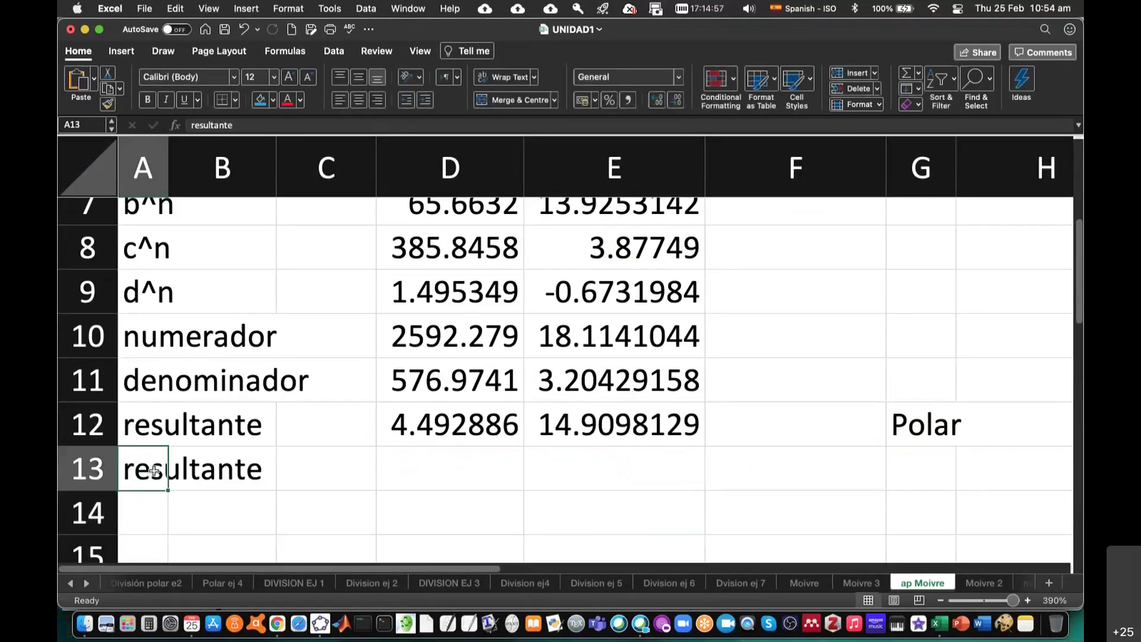
pyautogui.write('Re')
pyautogui.press('BackSpace')
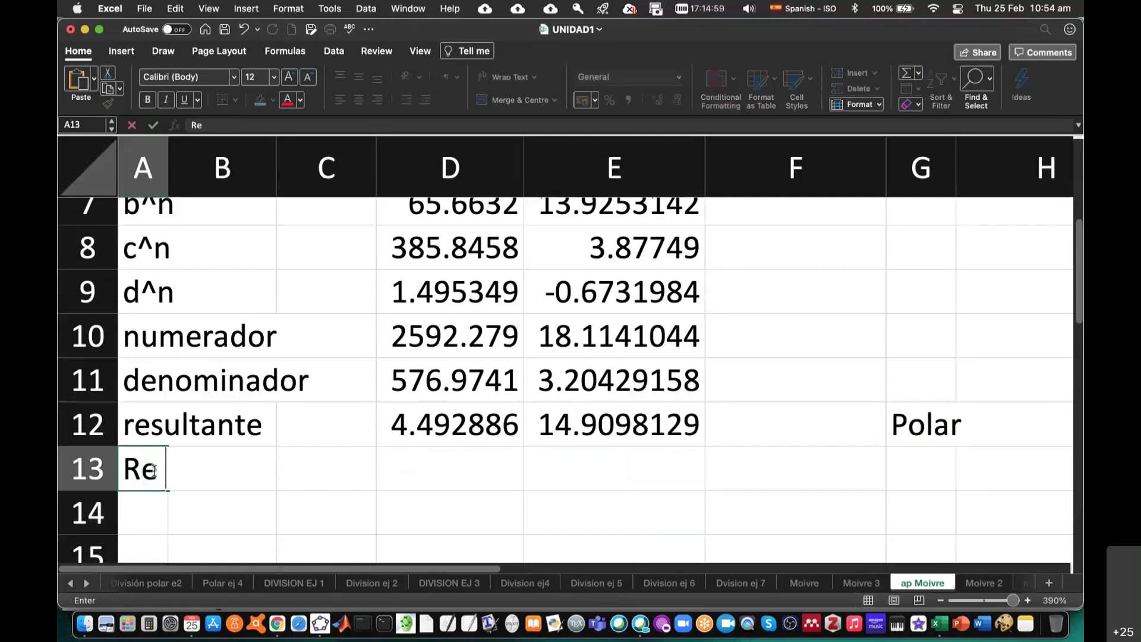
pyautogui.click(152, 516)
pyautogui.write('Im')
pyautogui.click(417, 471)
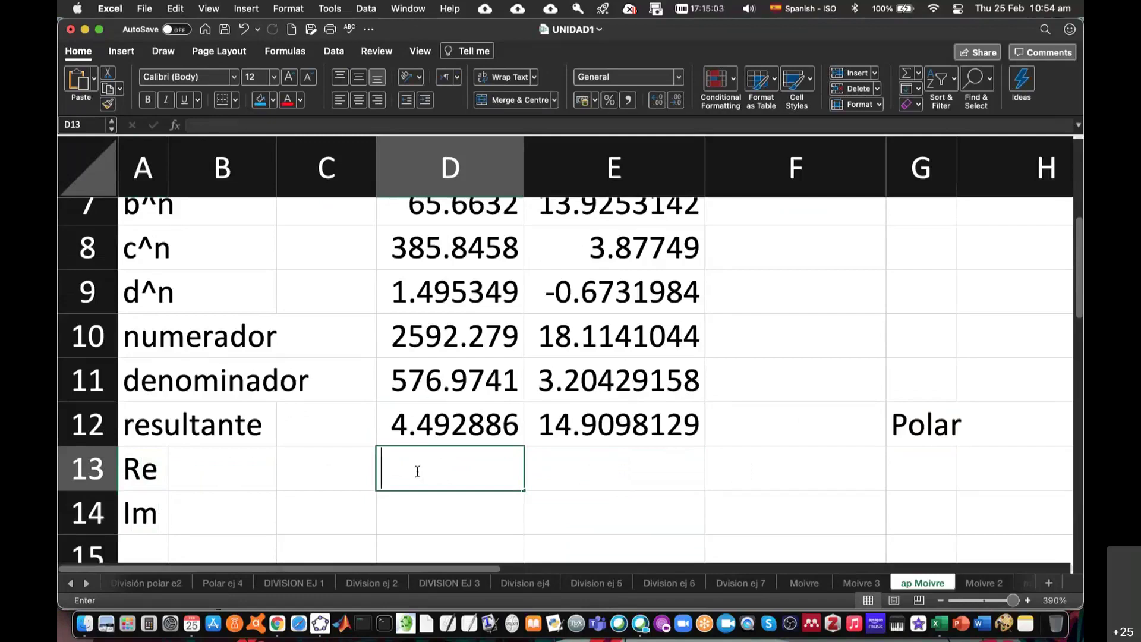
# Calculate the resultant's real part in D13 with =D12*cos(E12)
pyautogui.write('=')
pyautogui.click(442, 426)
pyautogui.write('*')
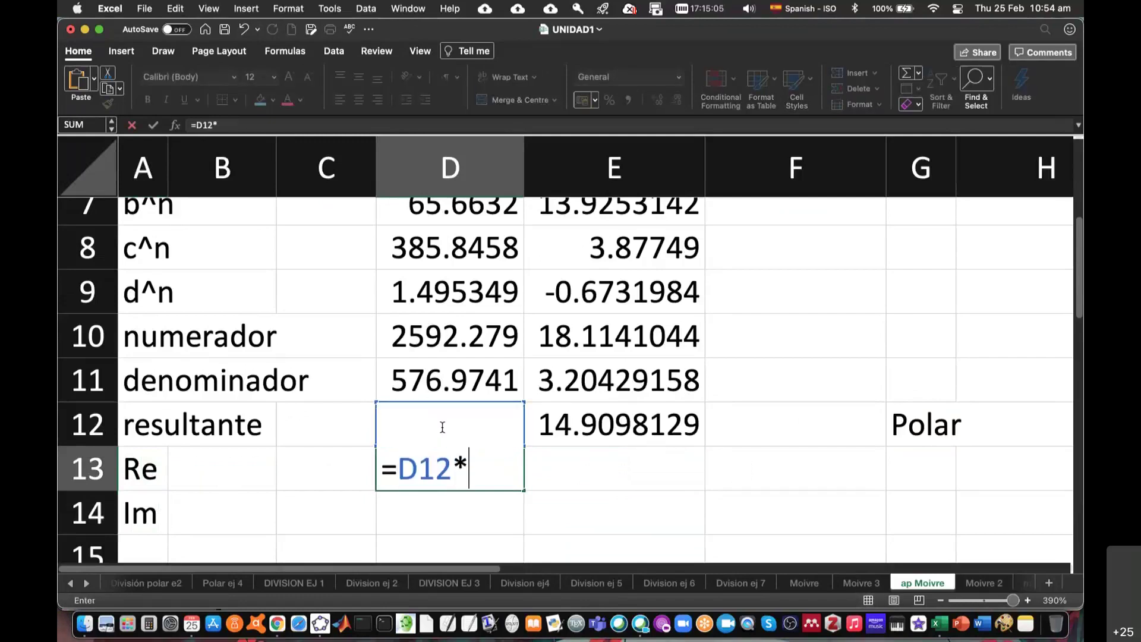
pyautogui.write('cos(')
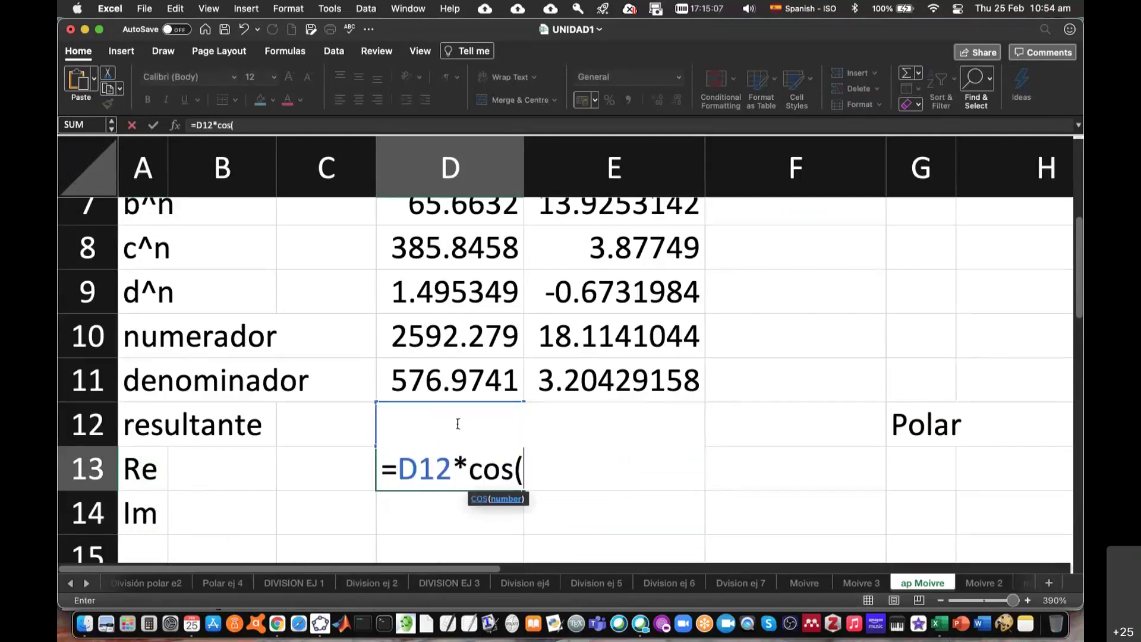
pyautogui.write('E12)')
pyautogui.press('Return')
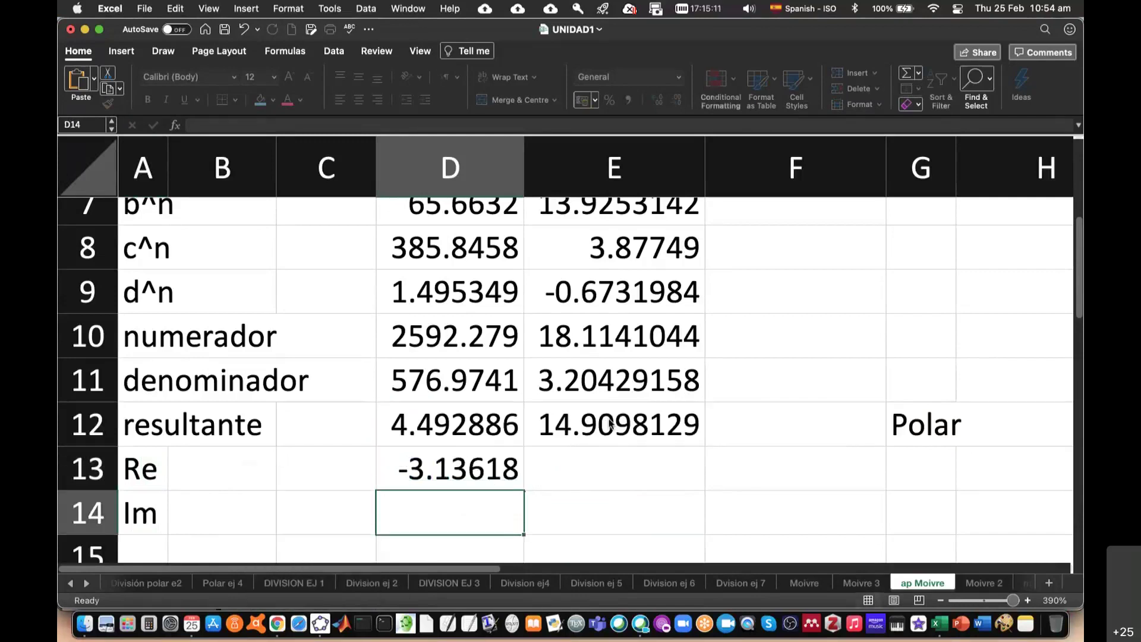
# Calculate the resultant's imaginary part in D14 with =D12*sin(E12)
pyautogui.write('=')
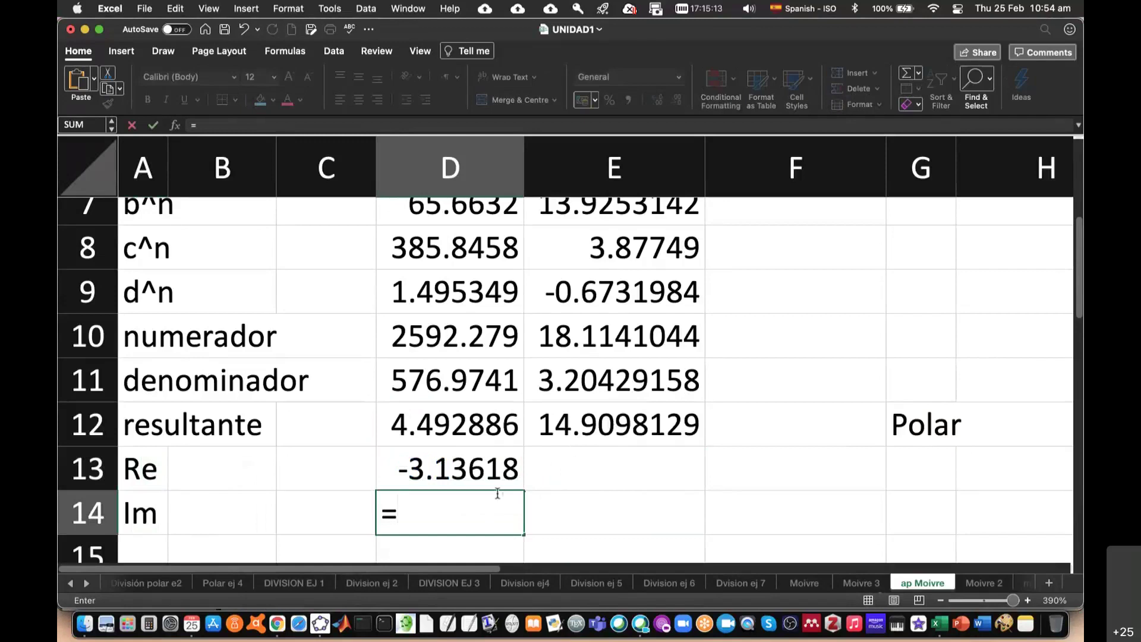
pyautogui.click(476, 431)
pyautogui.write('*')
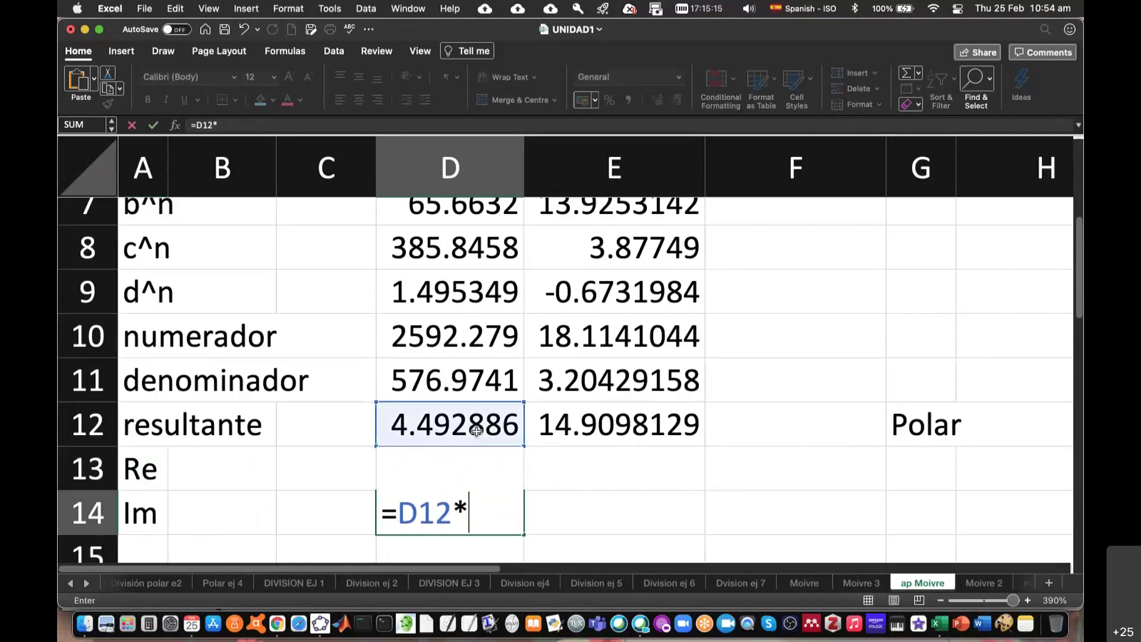
pyautogui.write('sin(')
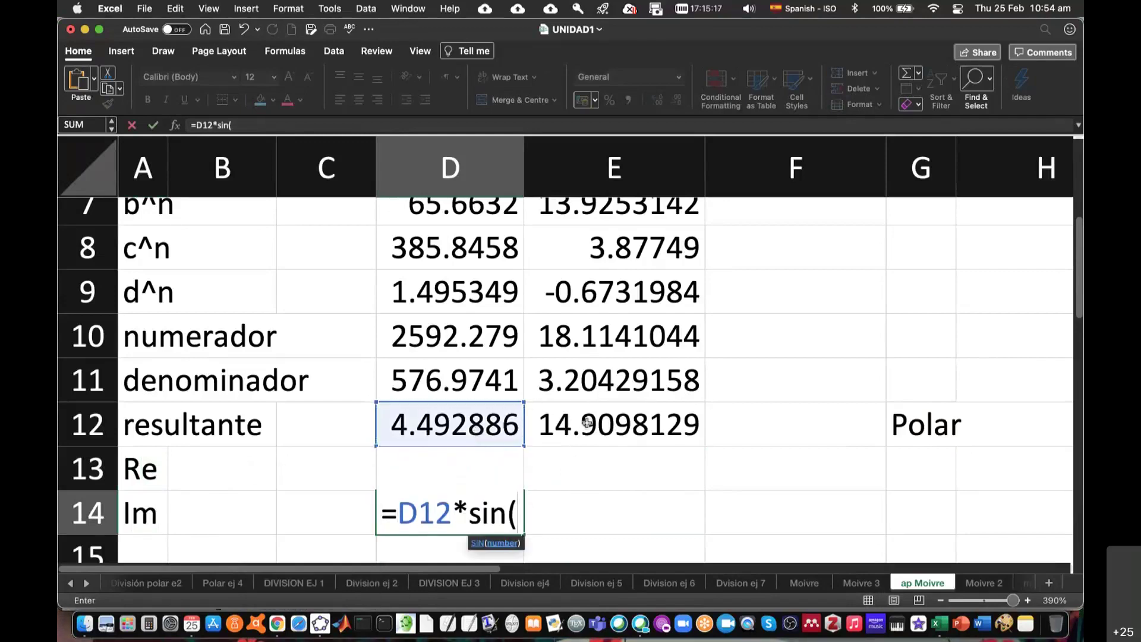
pyautogui.click(587, 423)
pyautogui.write(')')
pyautogui.press('Return')
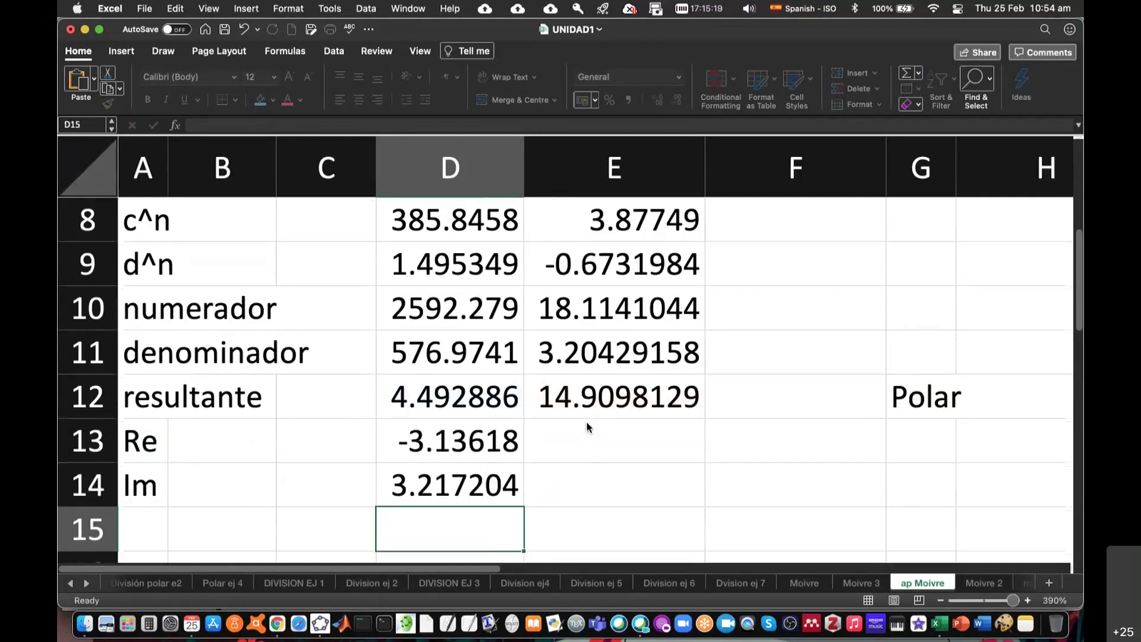
# Compare the rectangular result with the solution in the Overleaf document in Chrome, and review the worksheet rows back in Excel
pyautogui.press('super+Tab')
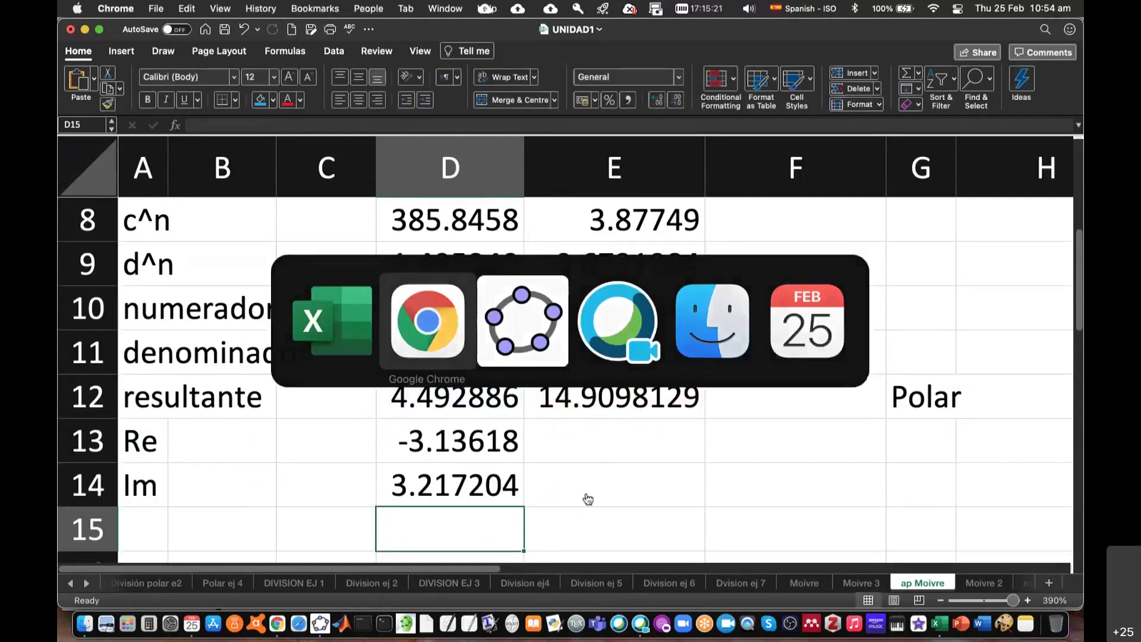
pyautogui.scroll(-5, 671, 403)
pyautogui.scroll(-1, 747, 472)
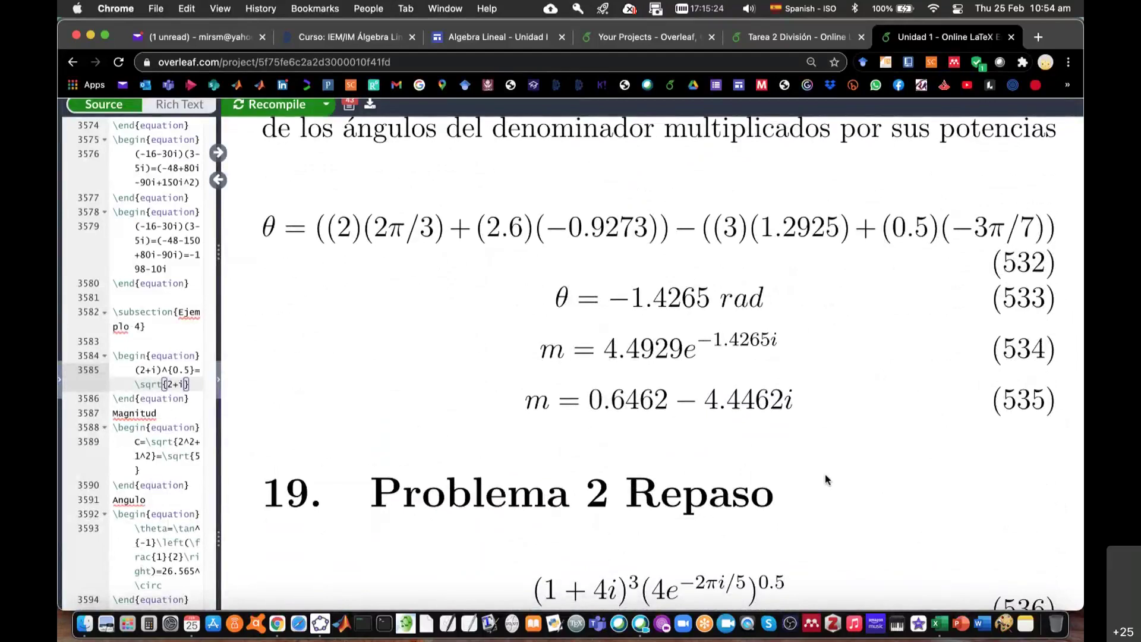
pyautogui.press('super+Tab')
pyautogui.scroll(3, 826, 479)
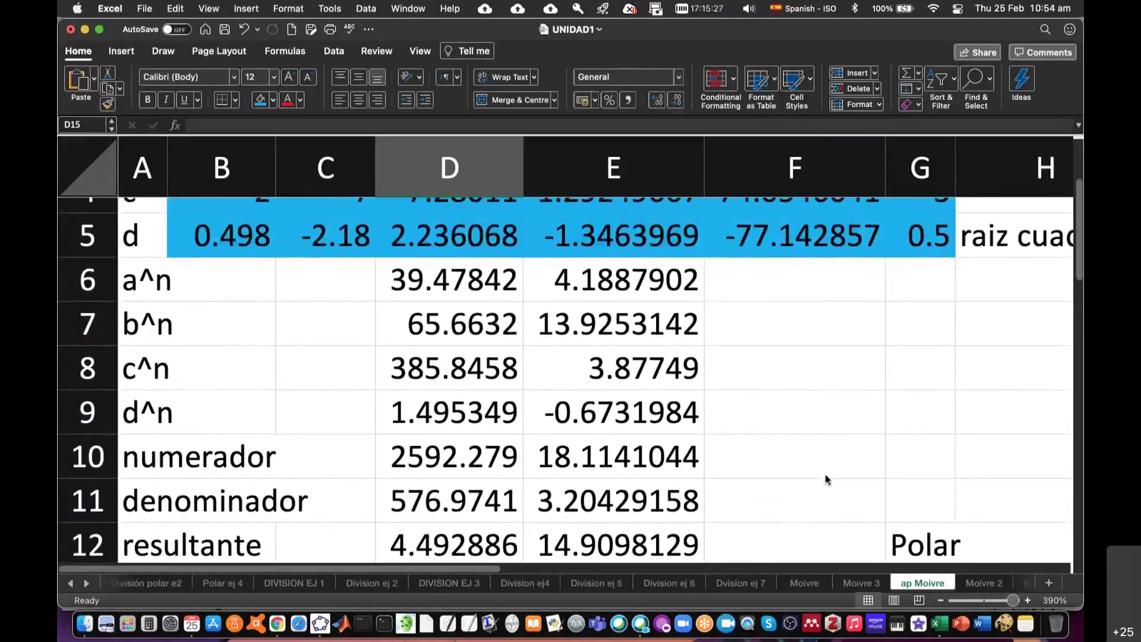
pyautogui.scroll(3, 827, 479)
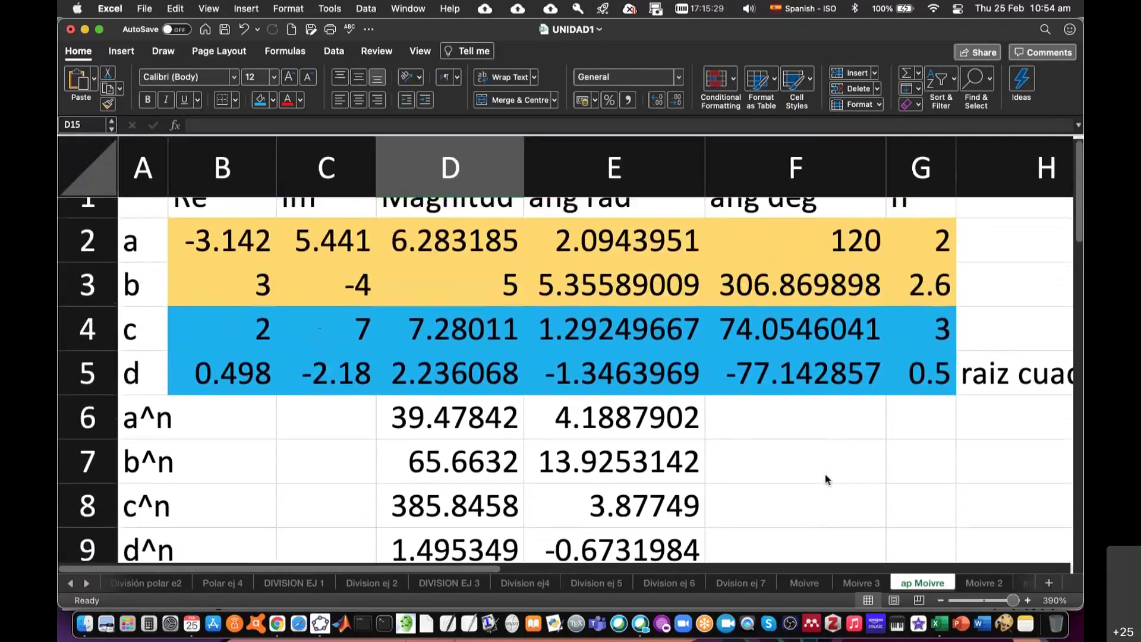
pyautogui.scroll(-1, 620, 489)
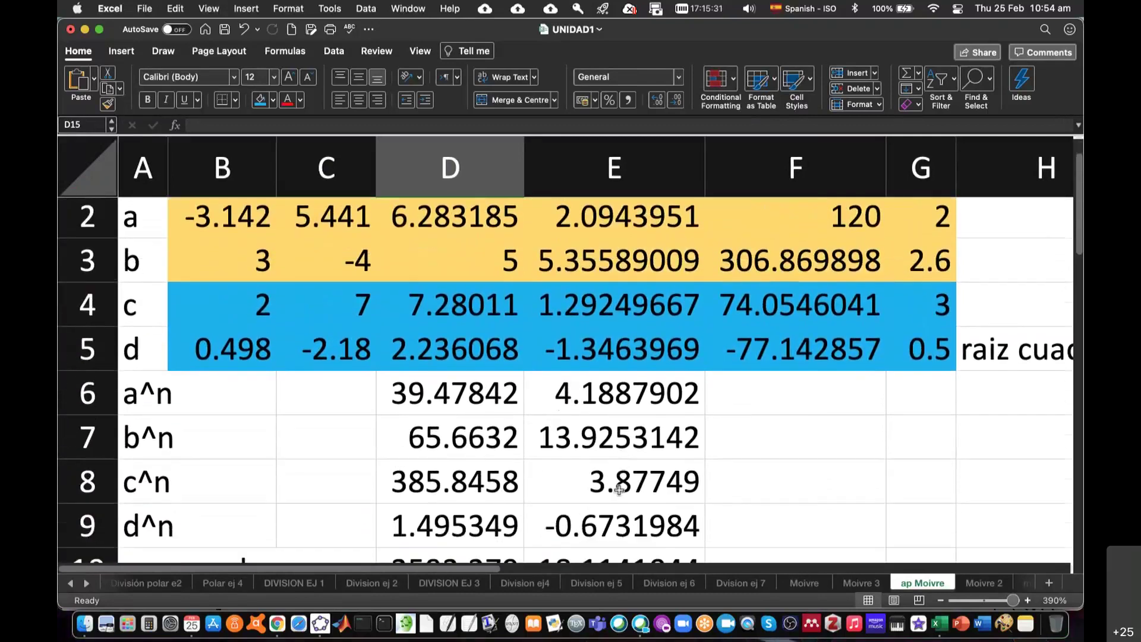
pyautogui.scroll(-4, 619, 490)
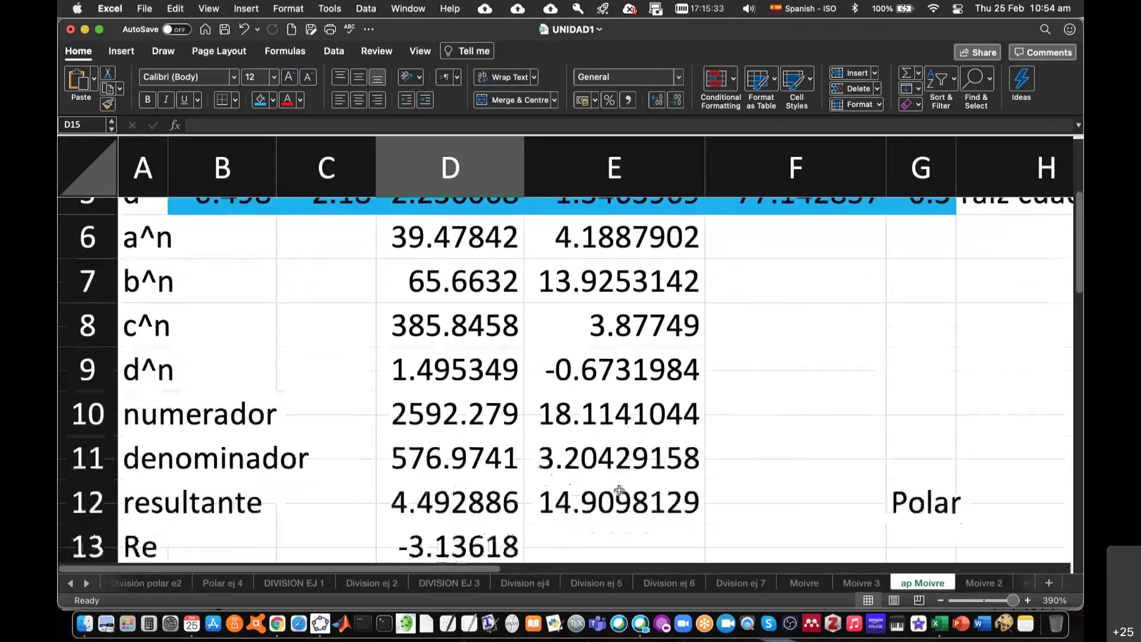
# Check which cells the magnitude formulas of the numerator in D10 and the denominator in D11 multiply
pyautogui.click(462, 390)
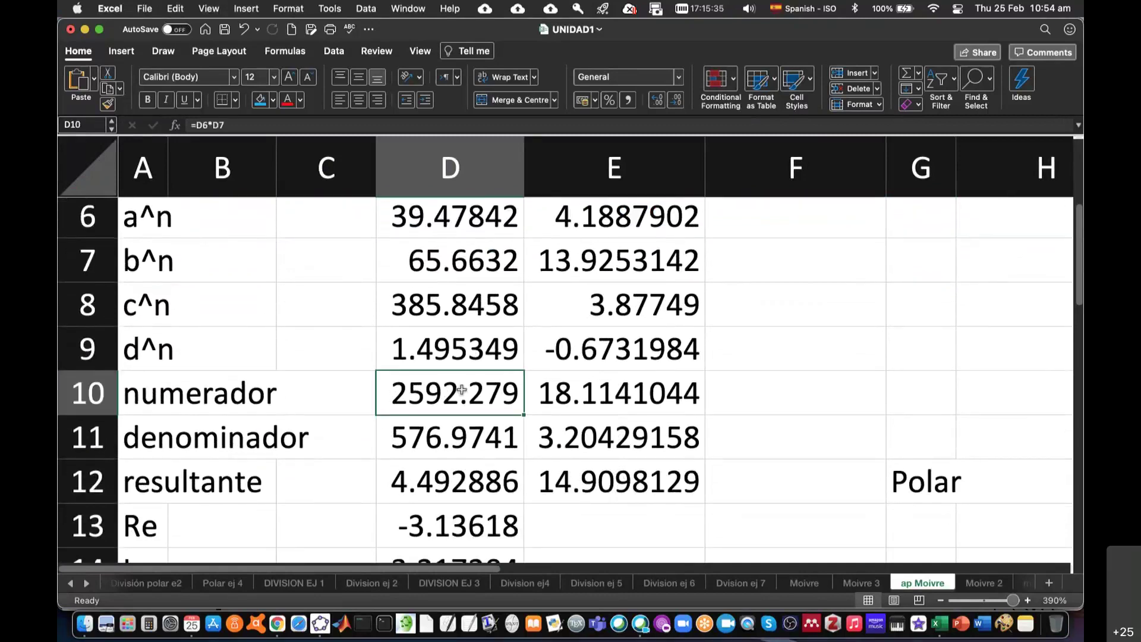
pyautogui.scroll(1, 437, 378)
pyautogui.click(209, 125)
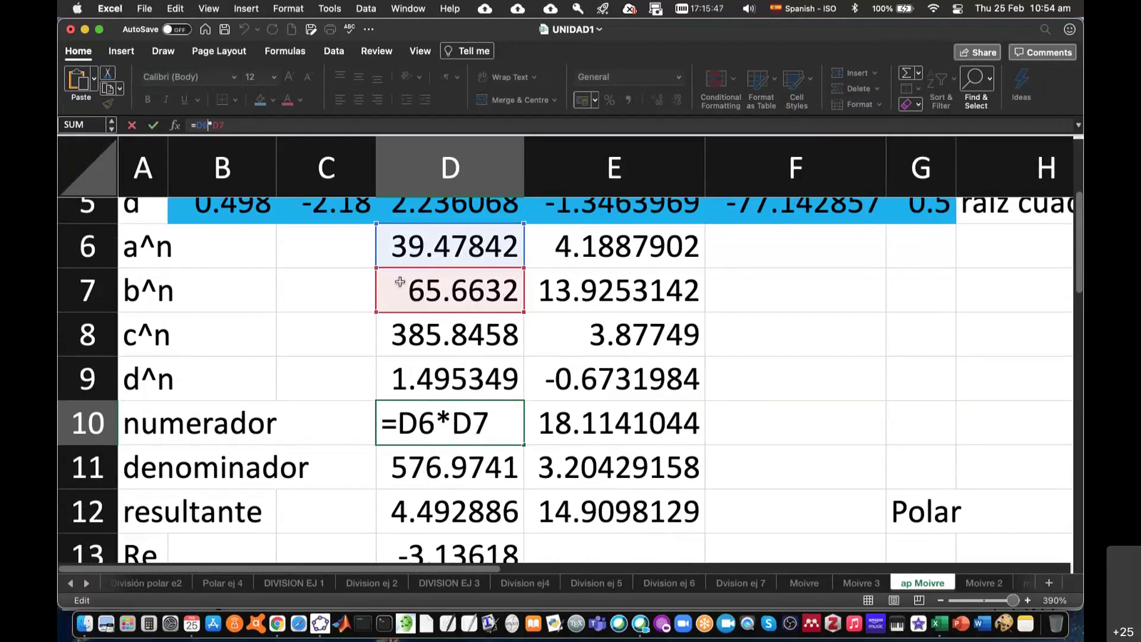
pyautogui.click(154, 124)
pyautogui.press('Down')
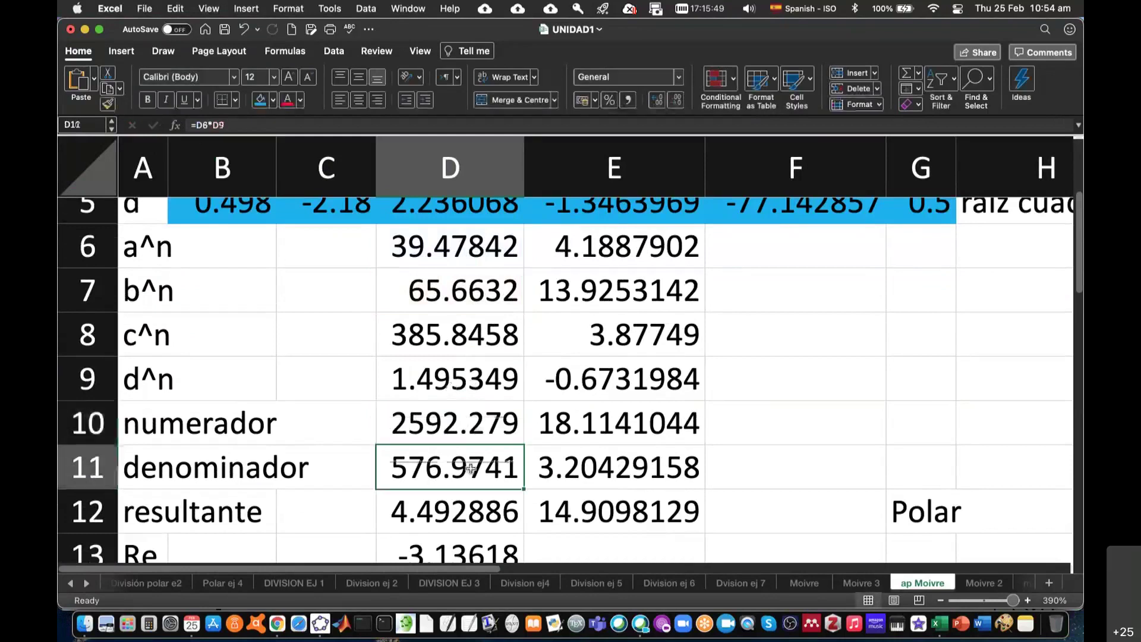
pyautogui.click(212, 126)
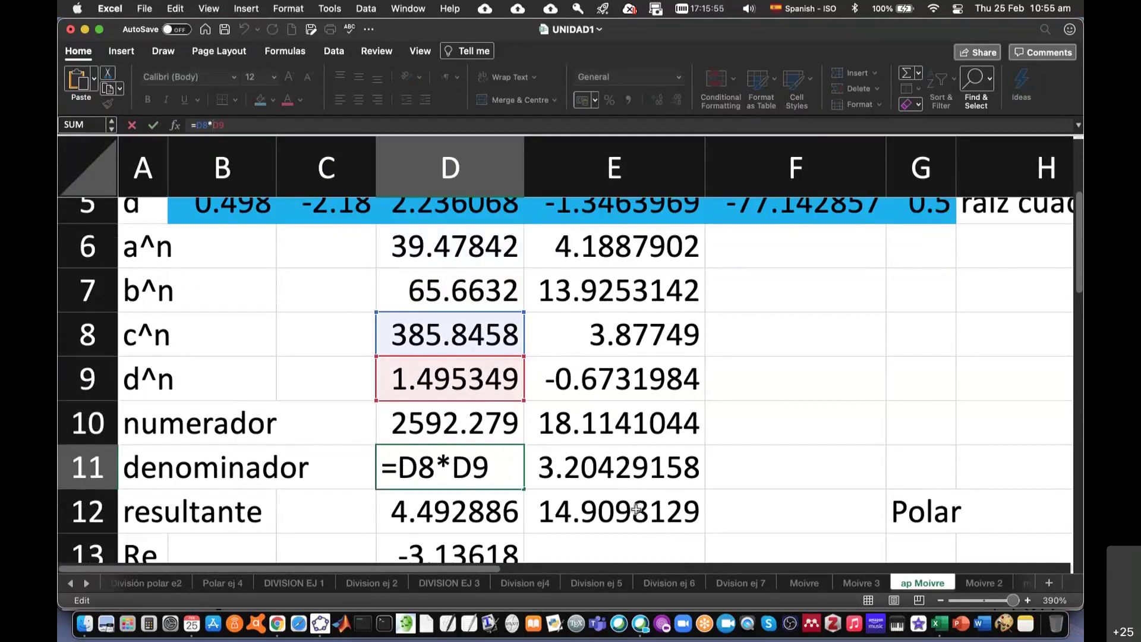
# Check the resultant's magnitude in D12 in Excel against the magnitude equation in the Overleaf document in Chrome
pyautogui.press('super+Tab')
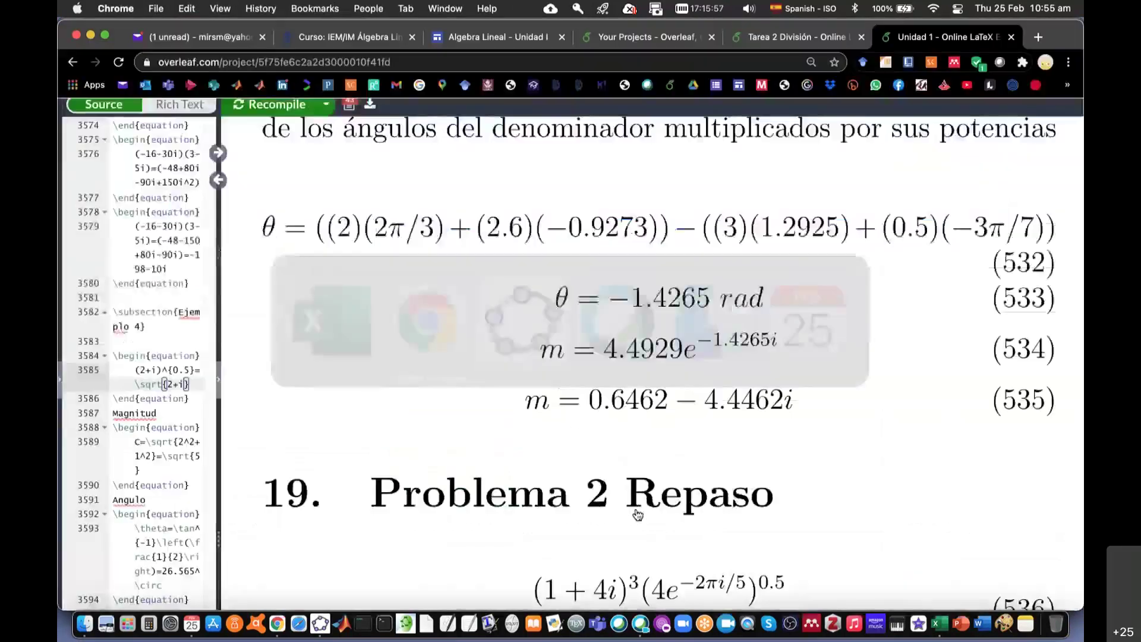
pyautogui.scroll(10, 637, 515)
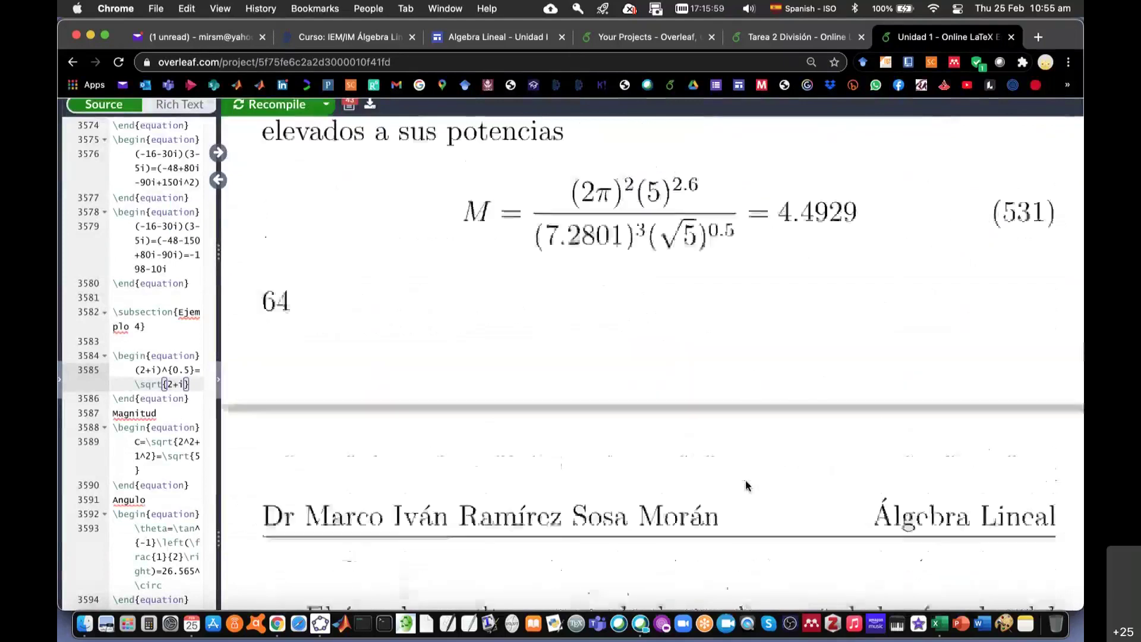
pyautogui.scroll(2, 746, 481)
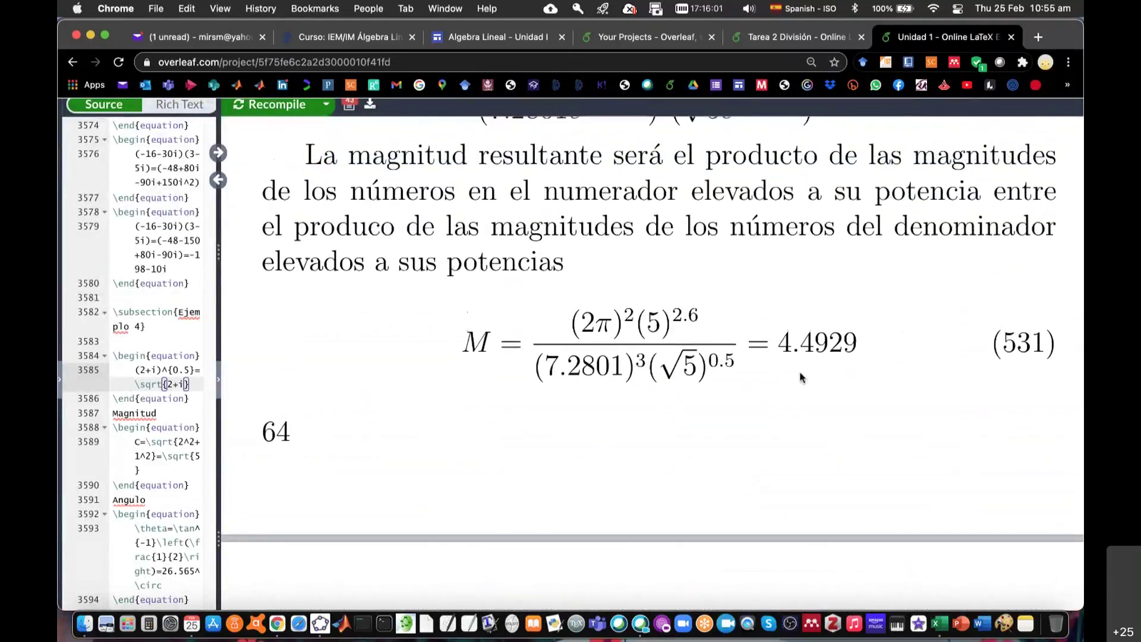
pyautogui.press('super+Tab')
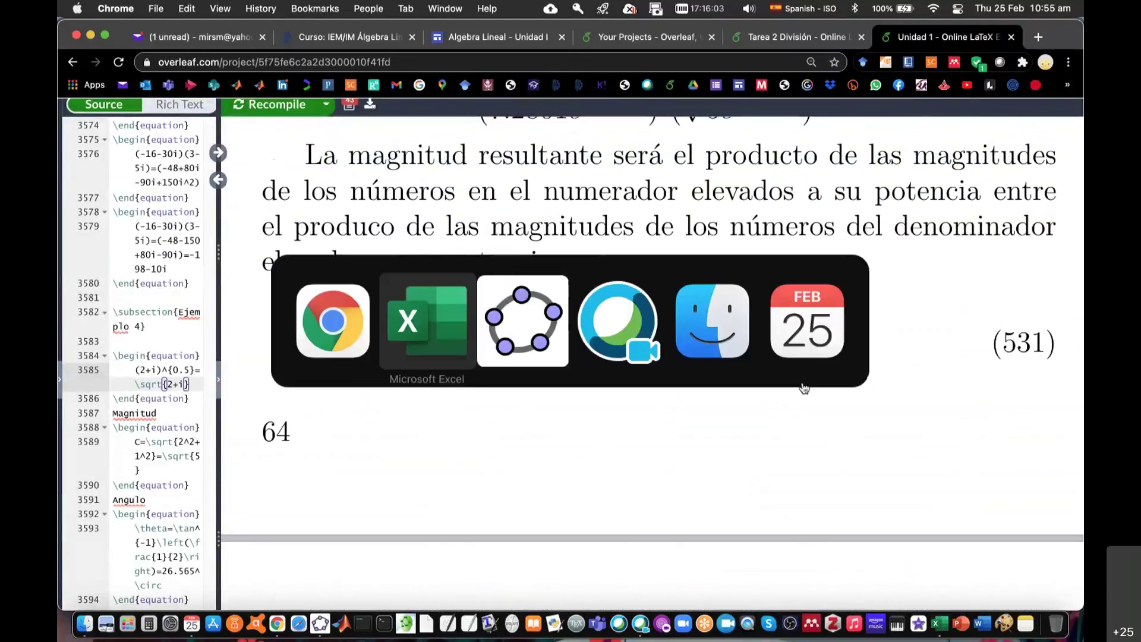
pyautogui.hotkey('ctrl', 'Return')
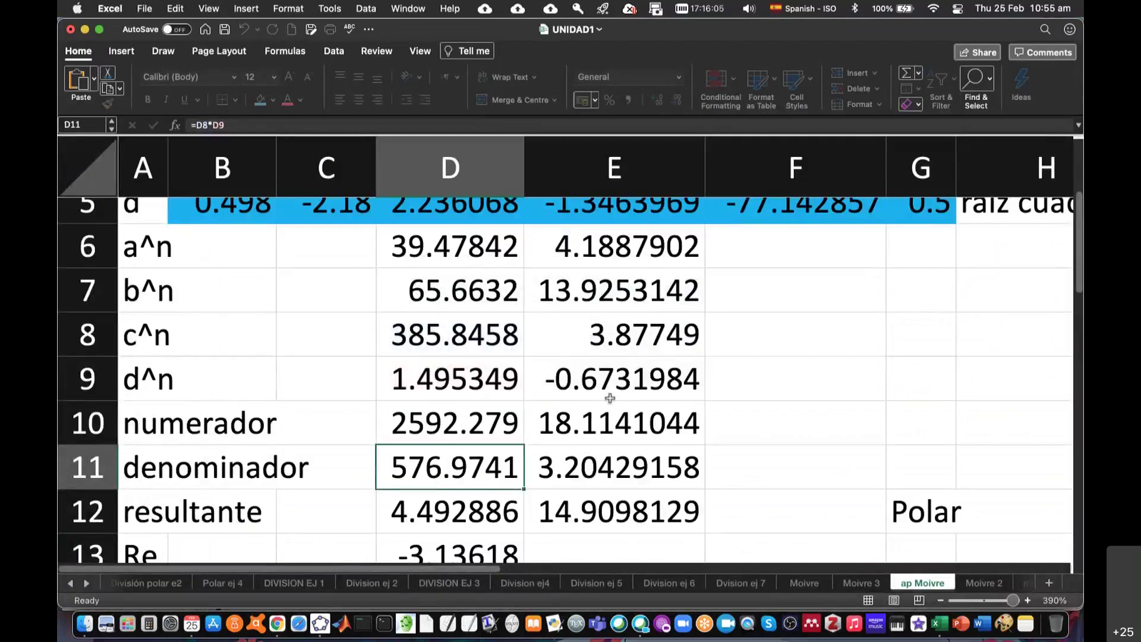
pyautogui.scroll(-3, 538, 443)
pyautogui.click(470, 403)
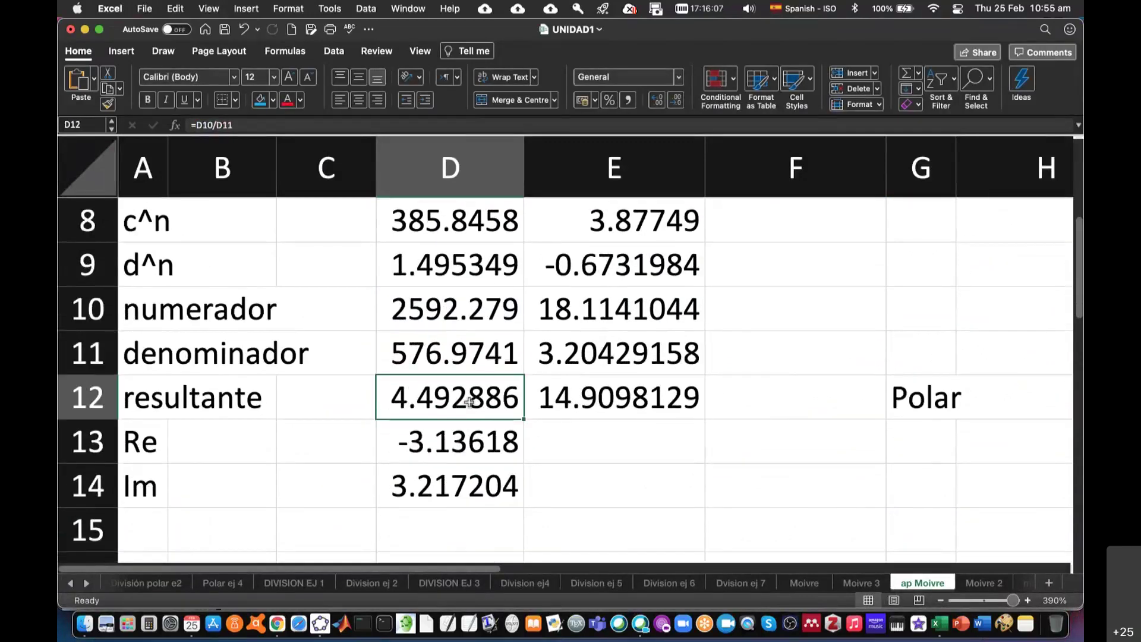
# Compare the resultant's angle in E12 in Excel with the theta and polar-form equations in the Overleaf document in Chrome
pyautogui.press('super+Tab')
pyautogui.scroll(-5, 635, 423)
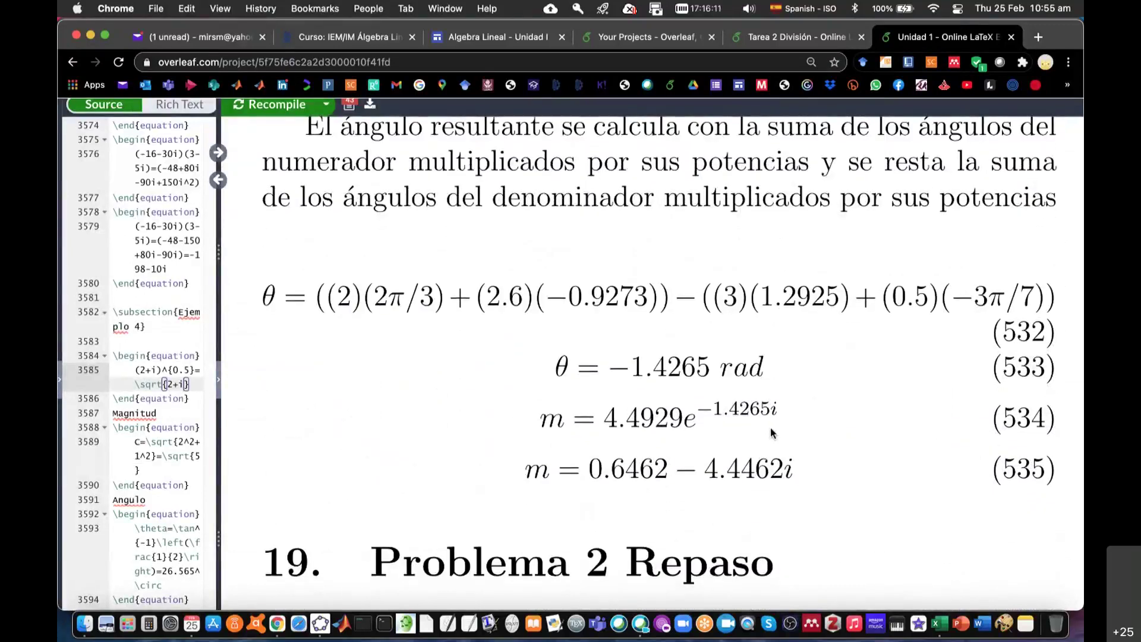
pyautogui.press('super+Tab')
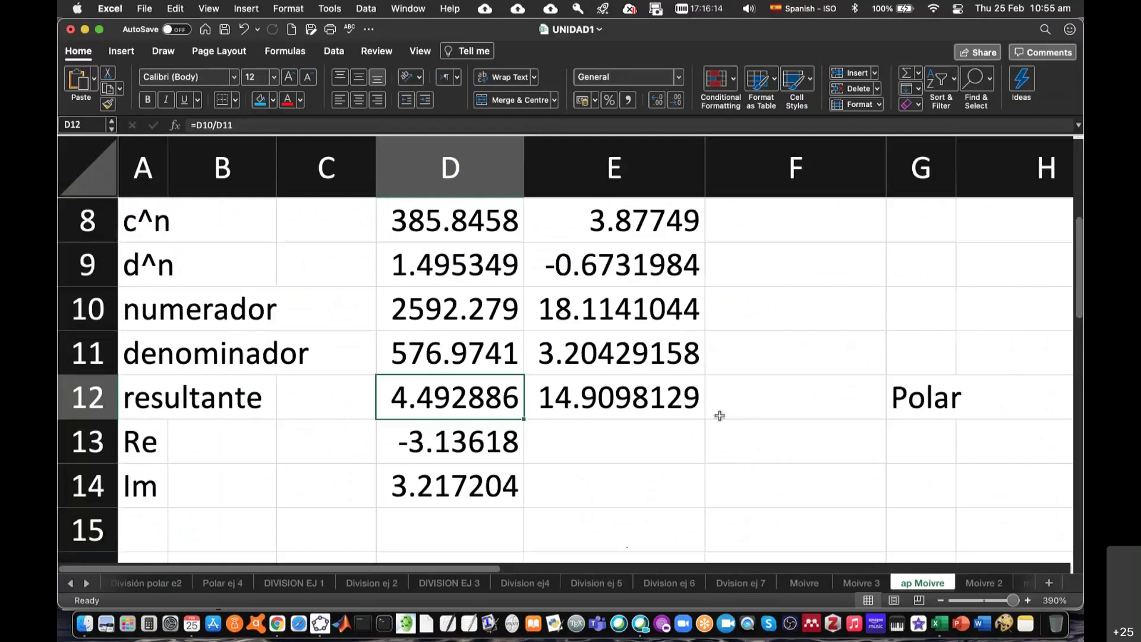
pyautogui.press('super+Tab')
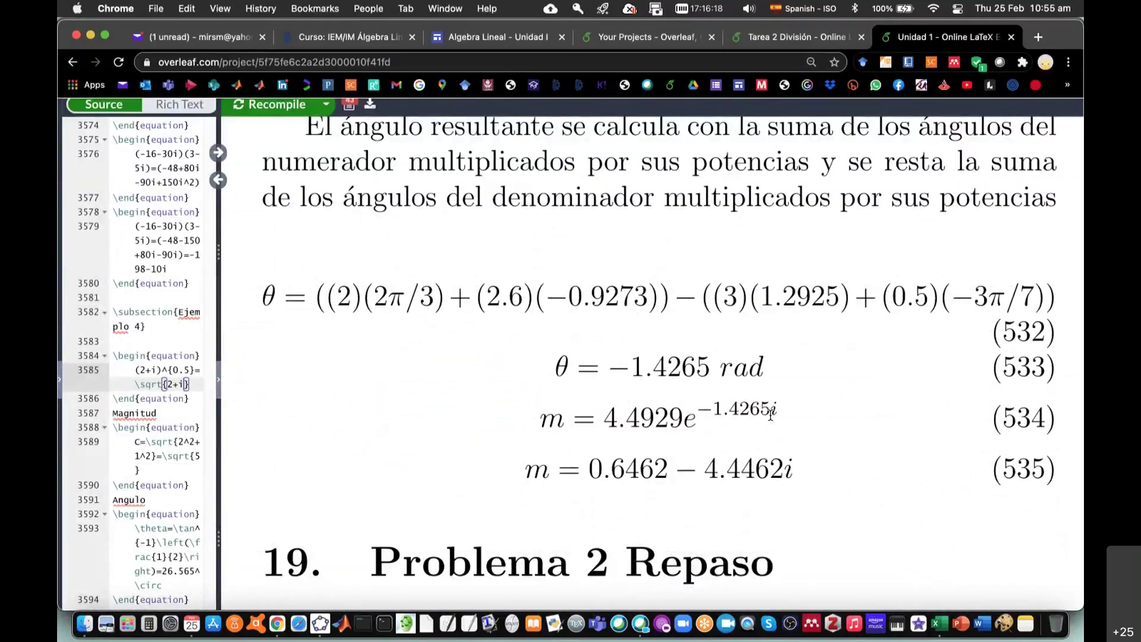
pyautogui.press('super+Tab')
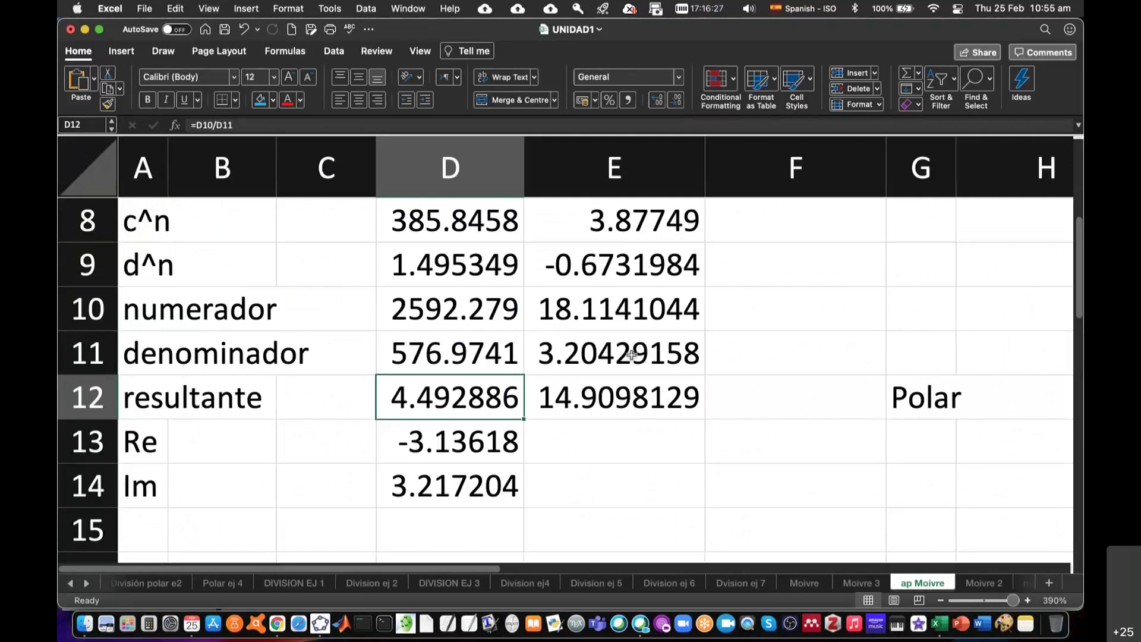
pyautogui.click(636, 400)
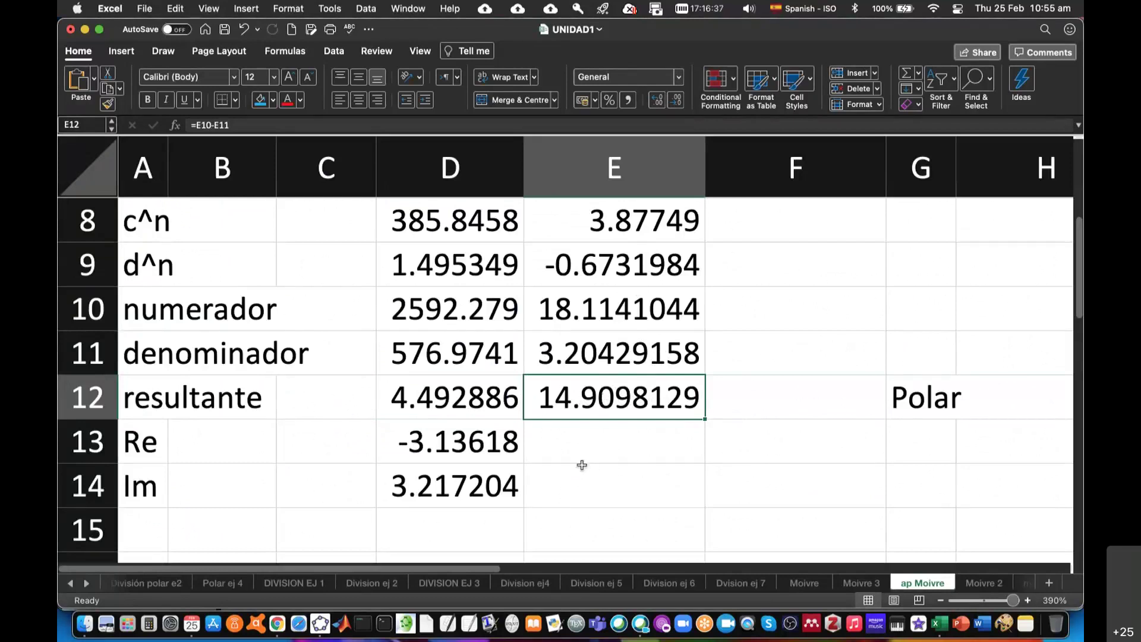
pyautogui.press('super+Tab')
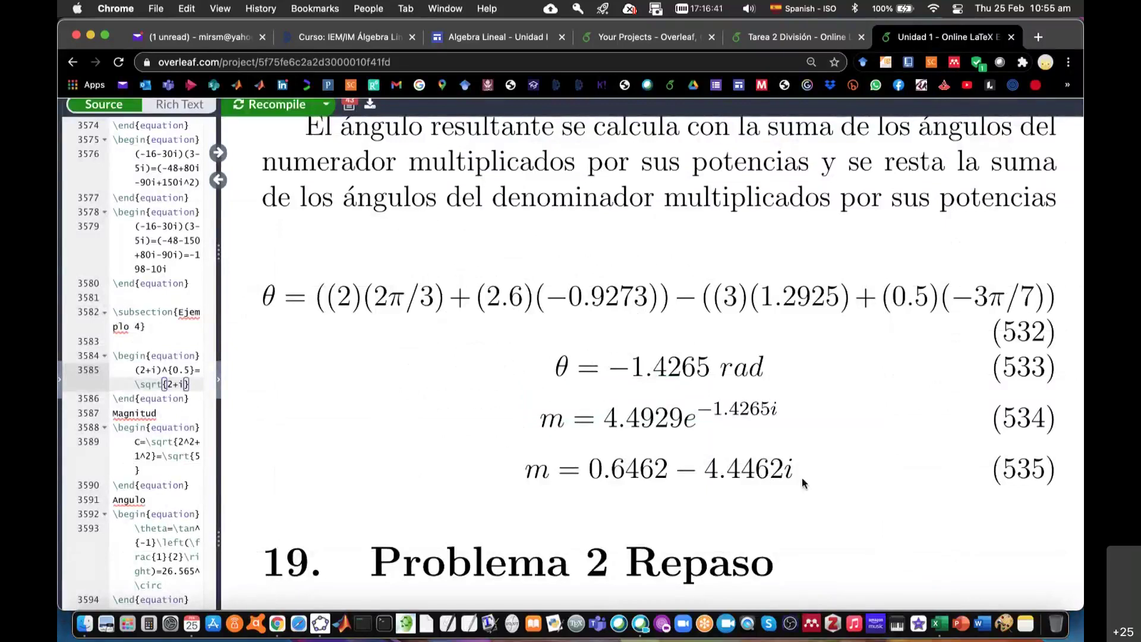
pyautogui.press('super+Tab')
pyautogui.press('super+Tab')
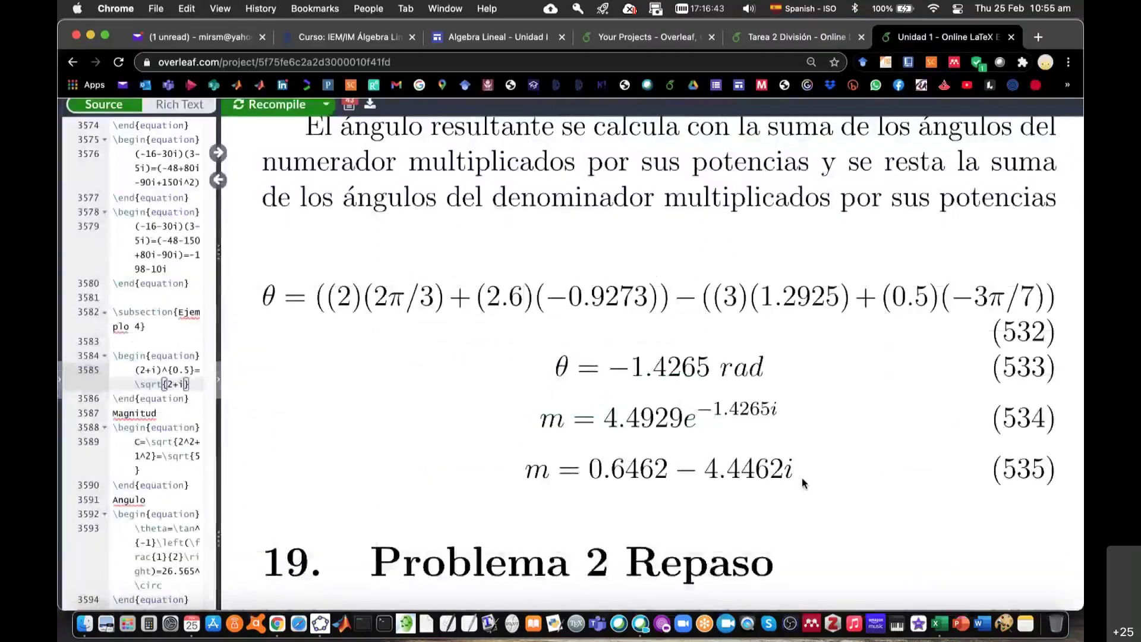
pyautogui.press('super+Tab')
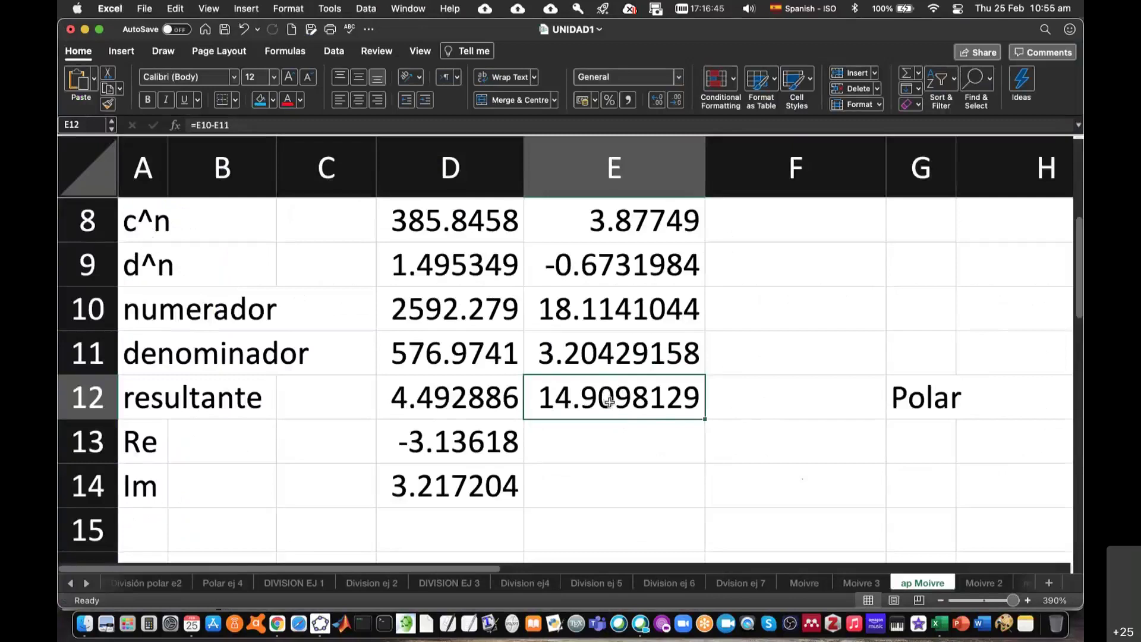
# Fill the radians-to-degrees formula from F2:F5 down the áng deg column to the resultant in F12
pyautogui.click(756, 401)
pyautogui.scroll(5, 756, 400)
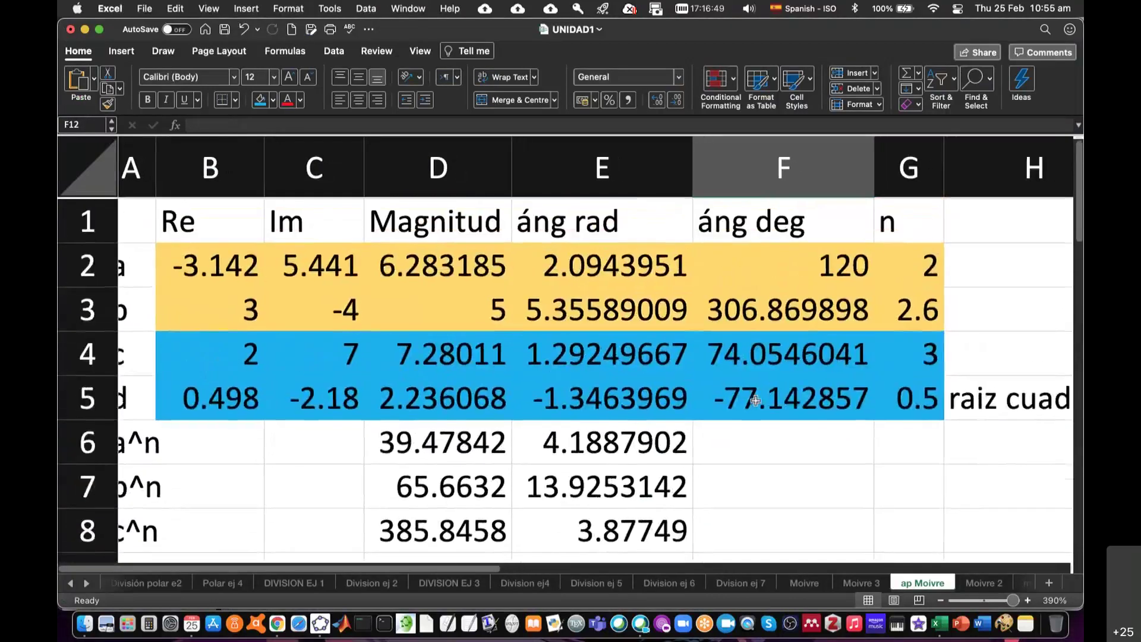
pyautogui.moveTo(820, 255); pyautogui.dragTo(824, 410)
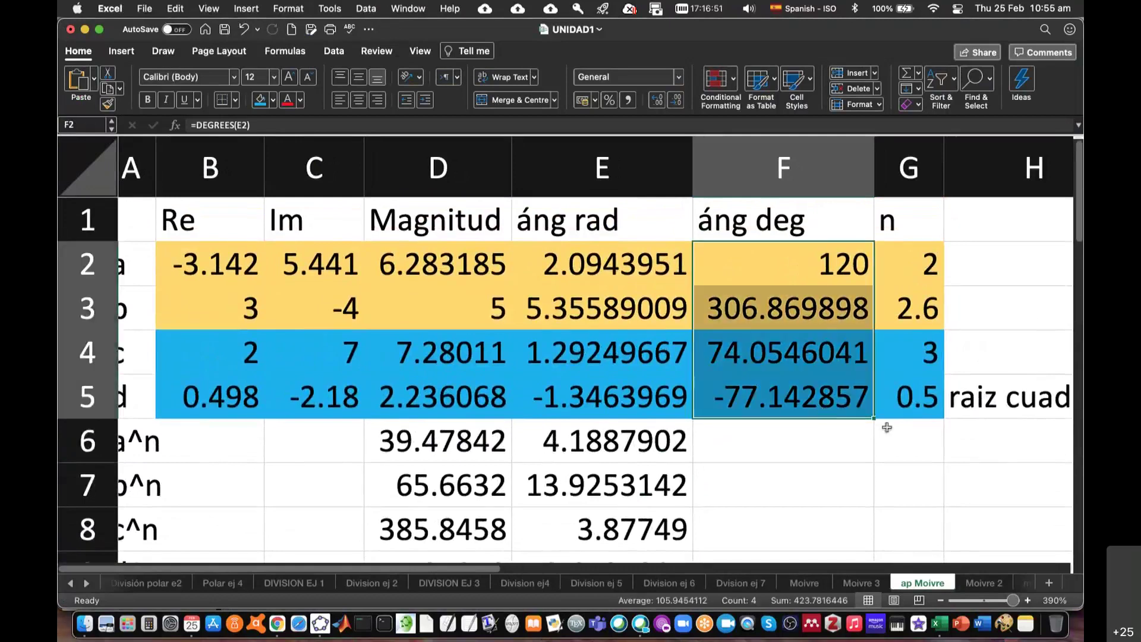
pyautogui.scroll(-3, 887, 428)
pyautogui.moveTo(888, 282); pyautogui.dragTo(880, 411)
pyautogui.click(957, 355)
# Subtract 360 from the resultant's degree formula in F12, making it =DEGREES(E12)-360
pyautogui.click(797, 397)
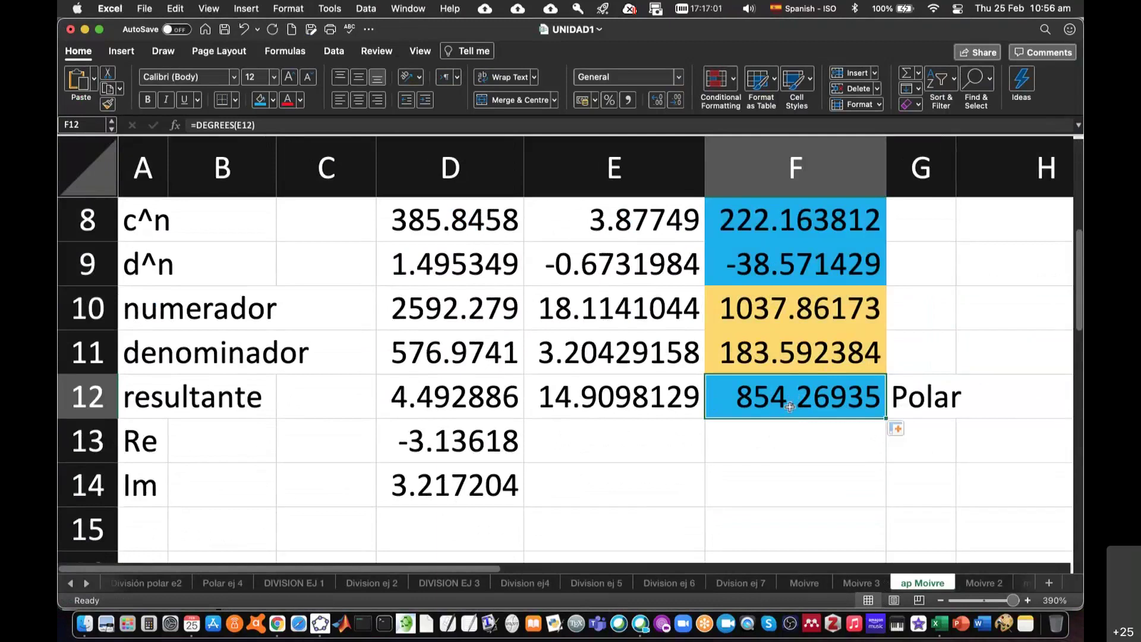
pyautogui.click(299, 123)
pyautogui.write('360')
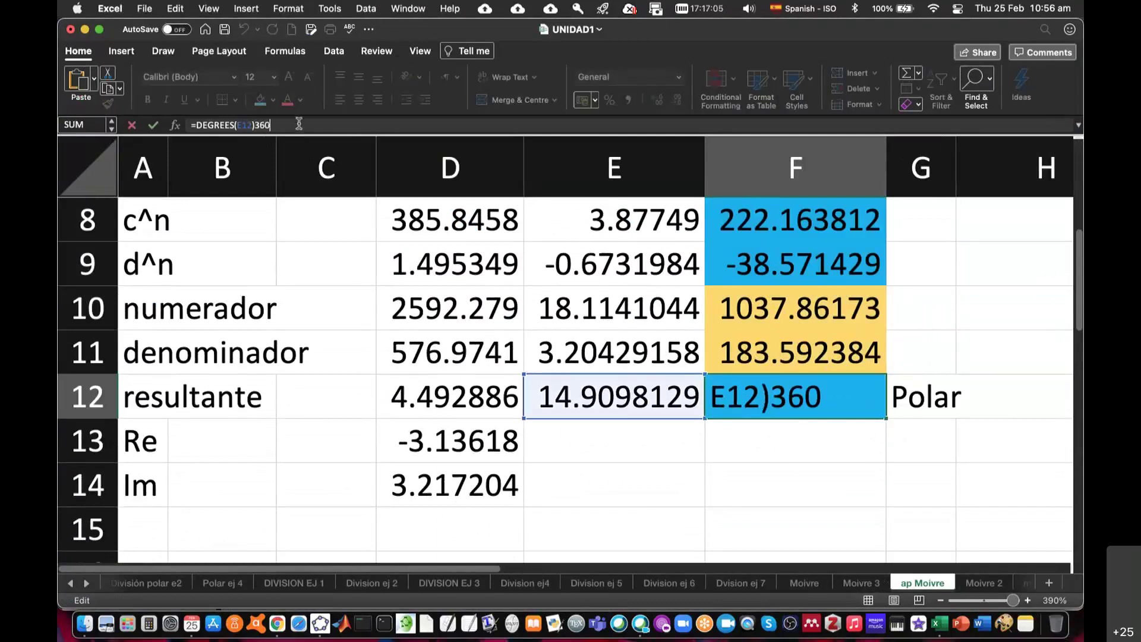
pyautogui.press('Return')
pyautogui.click(519, 285)
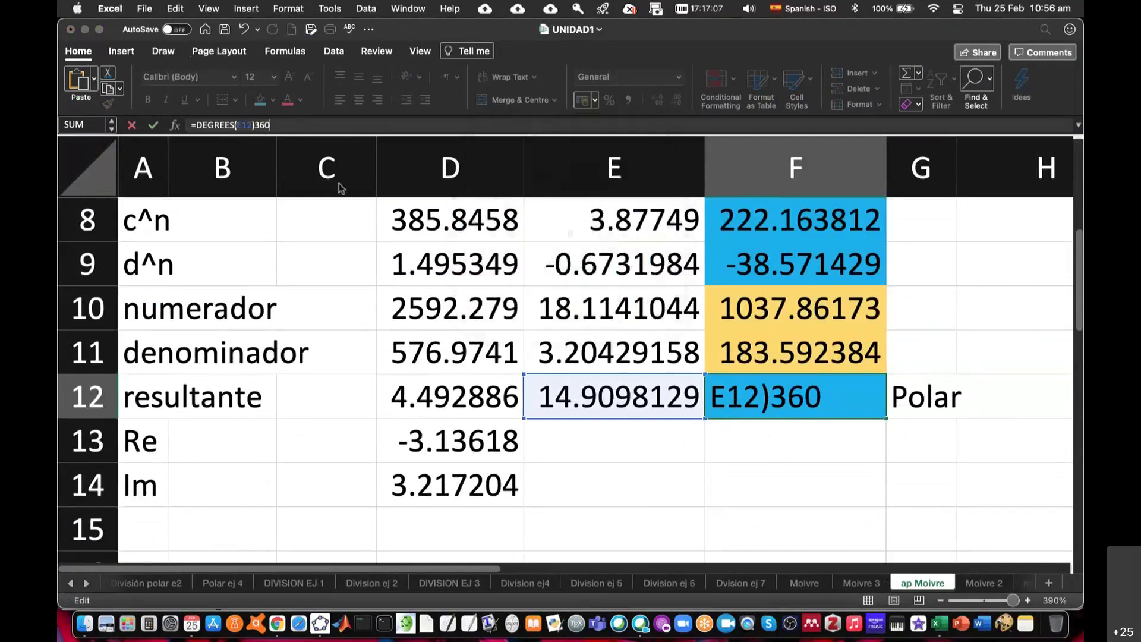
pyautogui.click(538, 345)
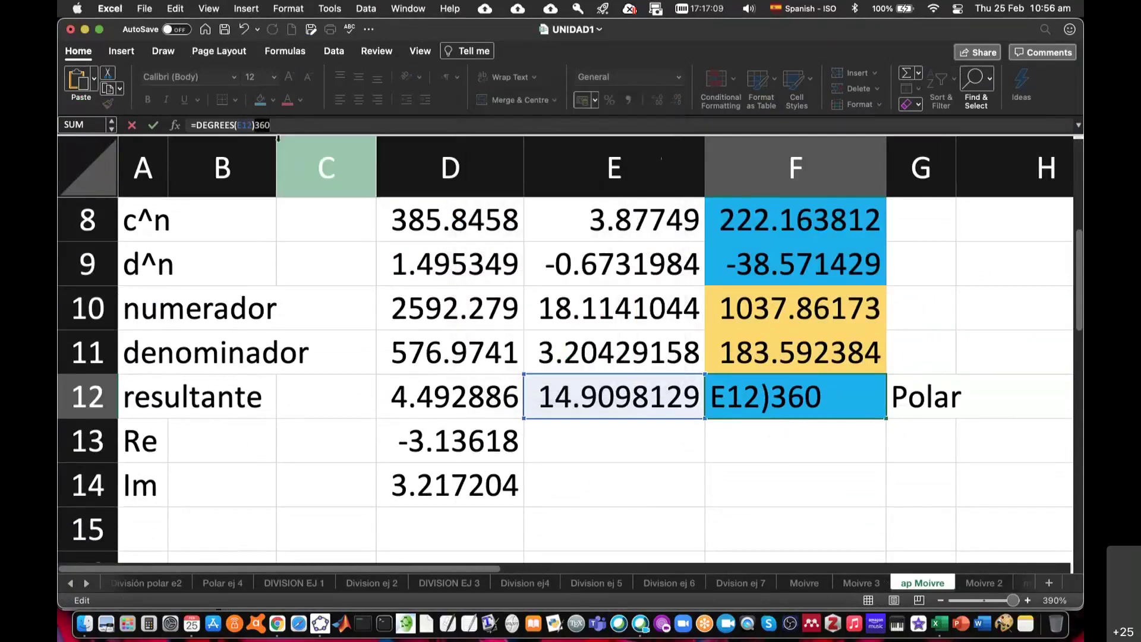
pyautogui.write('-')
pyautogui.press('Return')
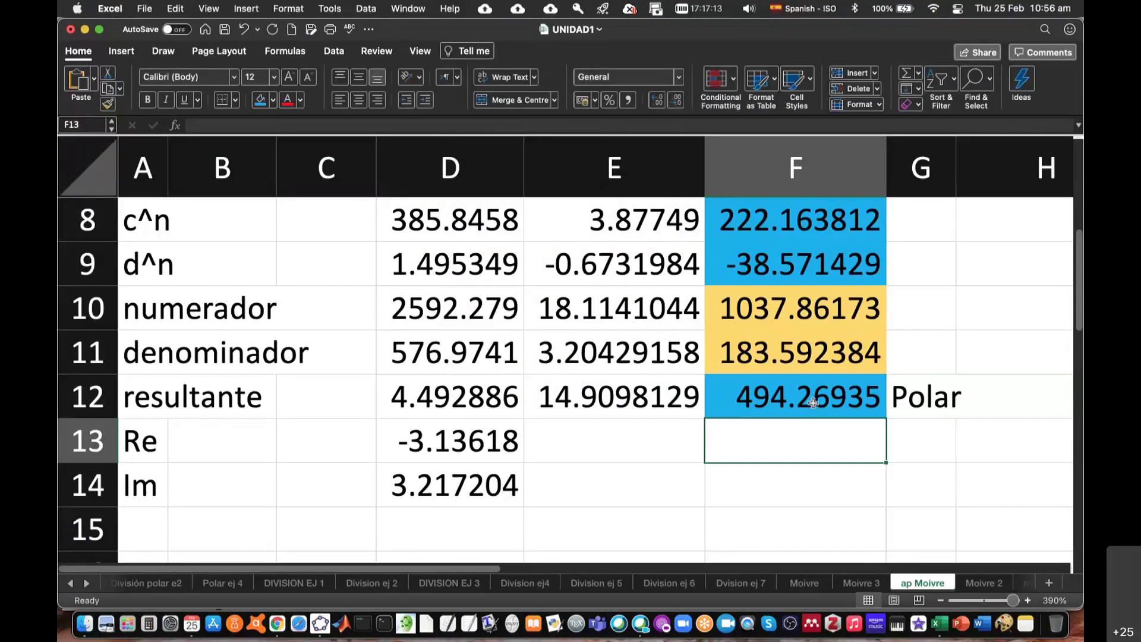
# Subtract a second full turn in F12 so the formula reads =DEGREES(E12)-360-360
pyautogui.click(754, 390)
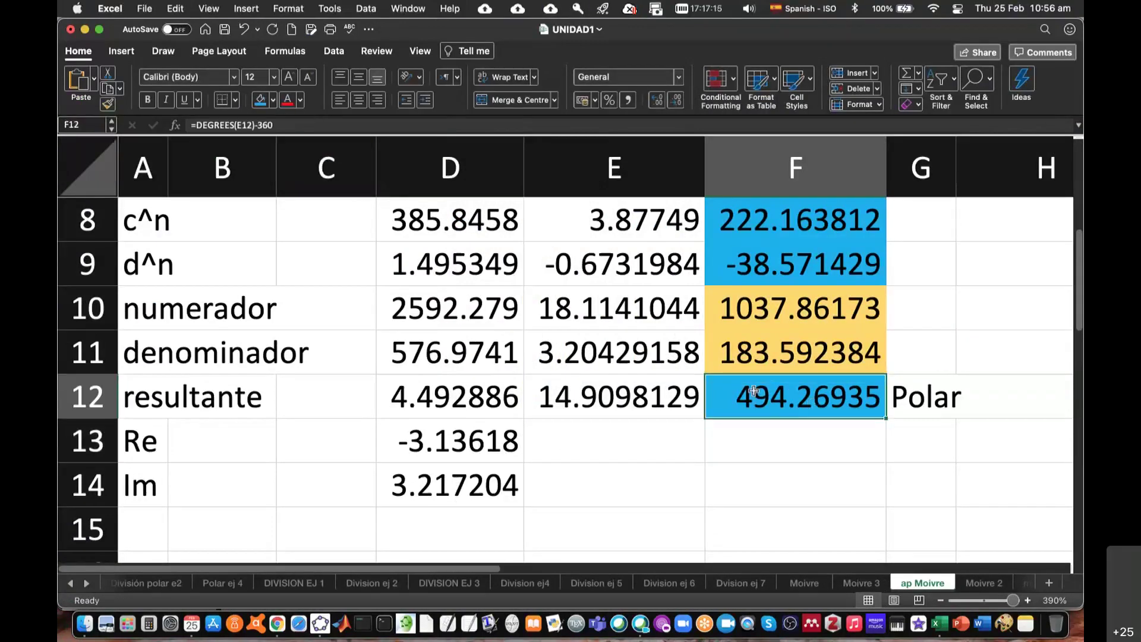
pyautogui.click(286, 125)
pyautogui.write('-360')
pyautogui.press('Return')
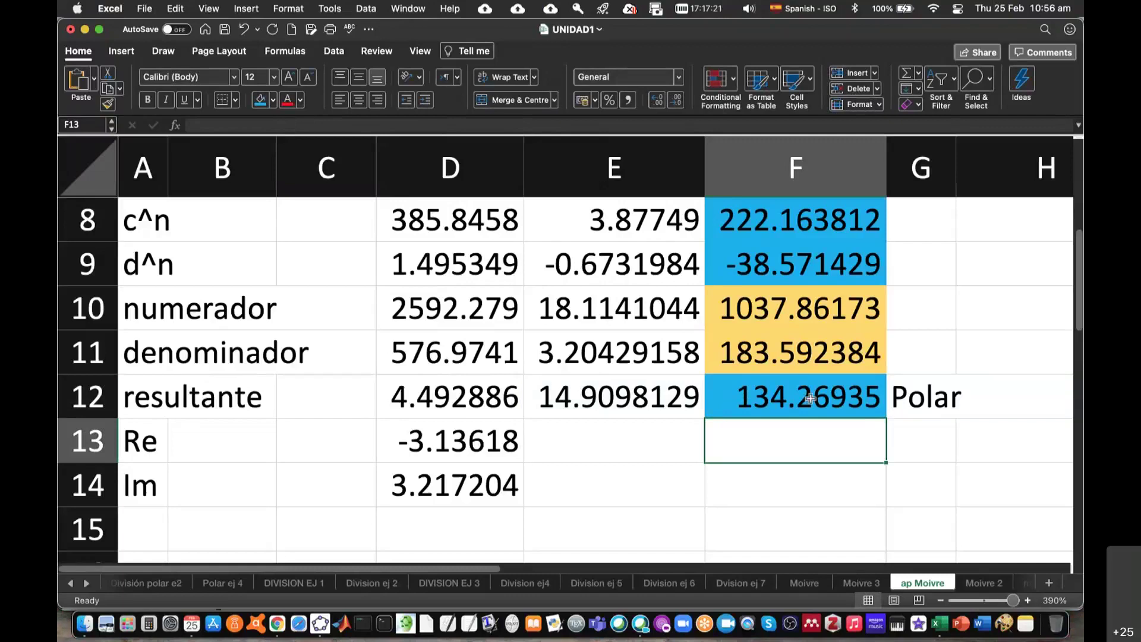
pyautogui.click(833, 400)
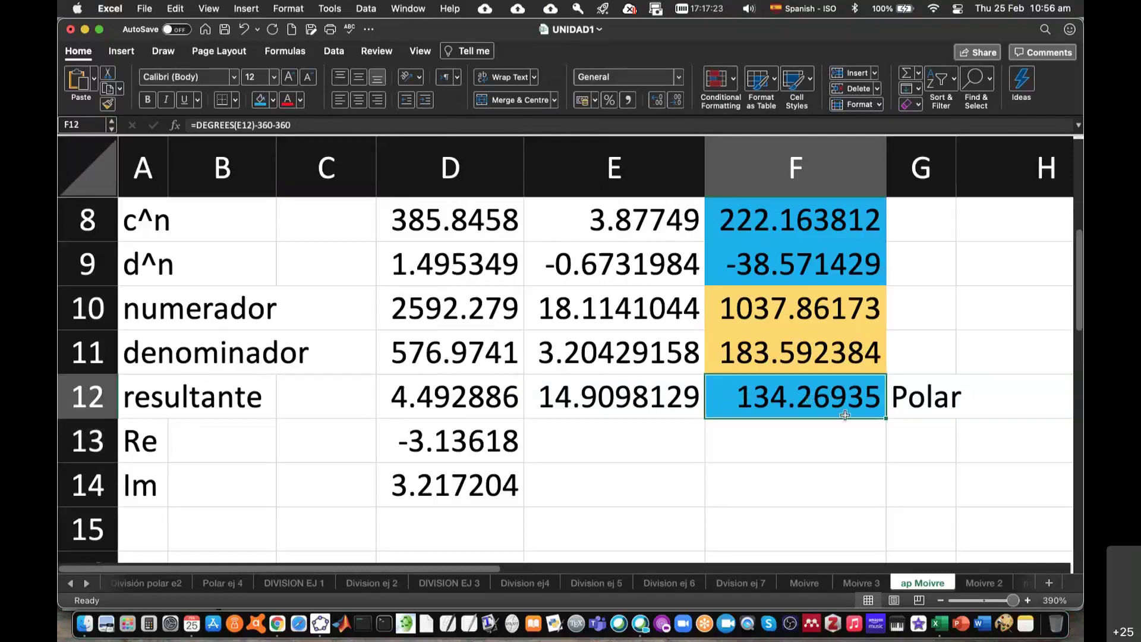
# Convert the reduced resultant angle back to radians in F13 with =RADIANS(F12)
pyautogui.click(827, 438)
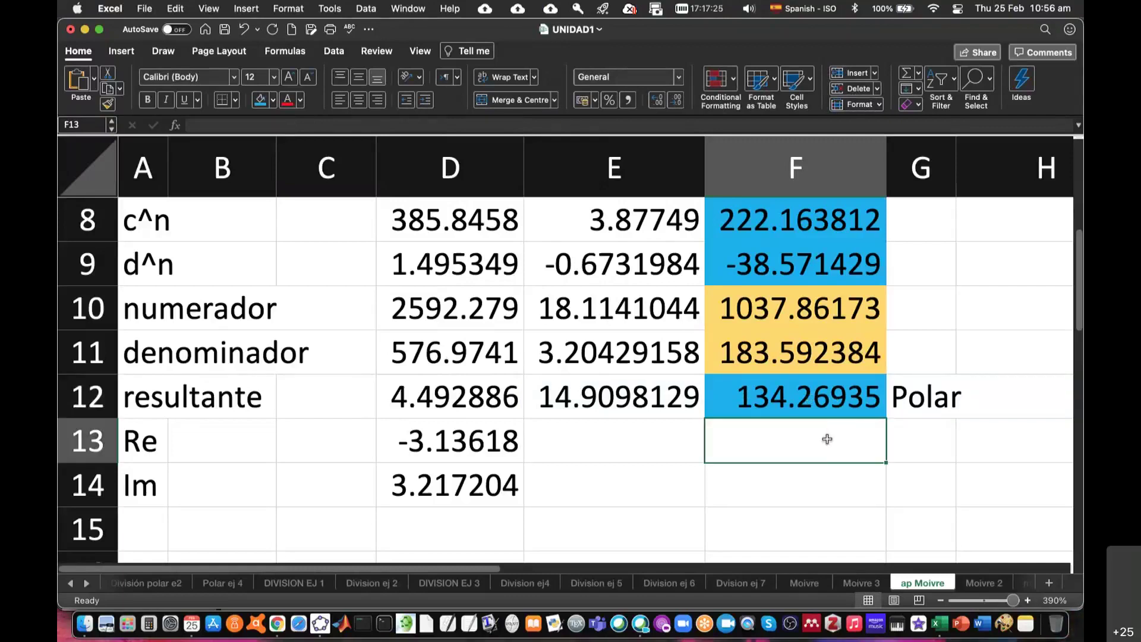
pyautogui.write('=rad')
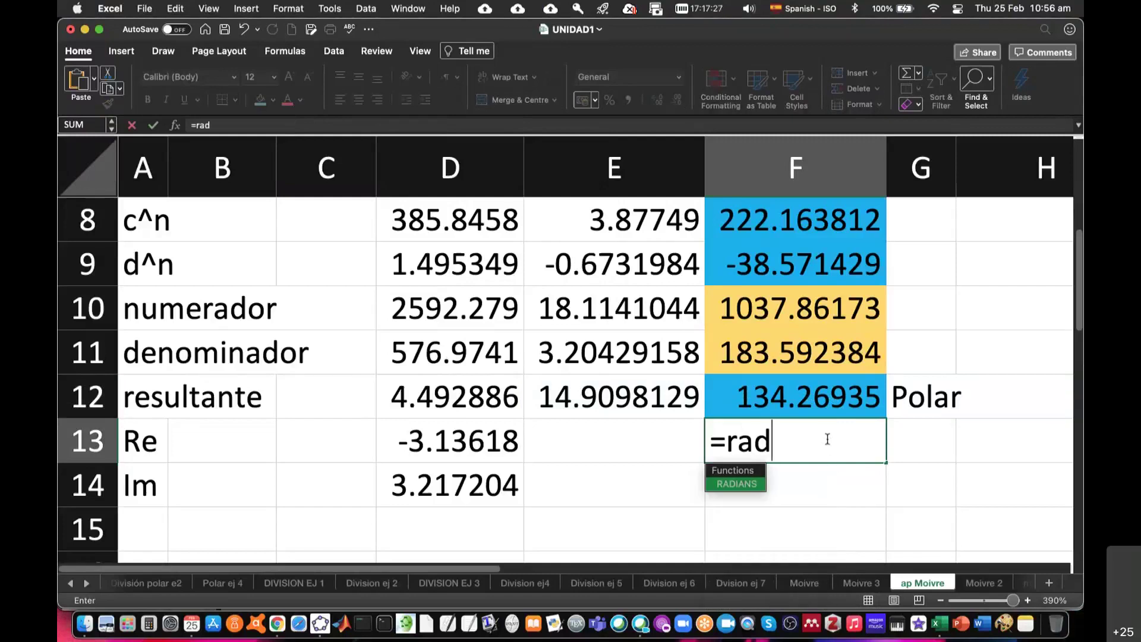
pyautogui.doubleClick(735, 485)
pyautogui.click(761, 413)
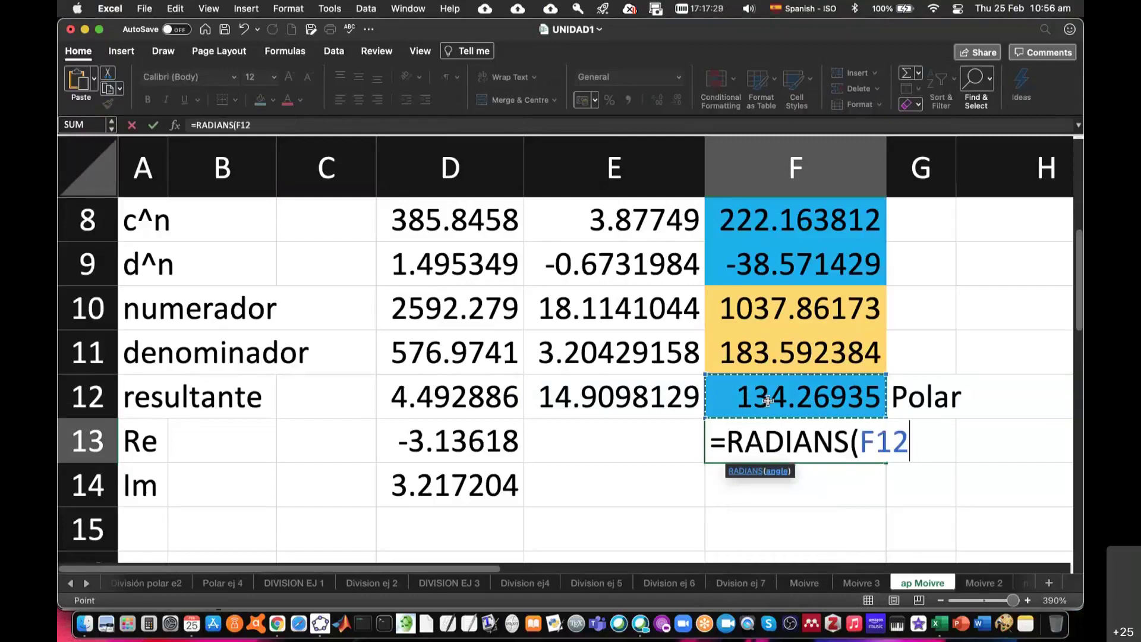
pyautogui.press('Return')
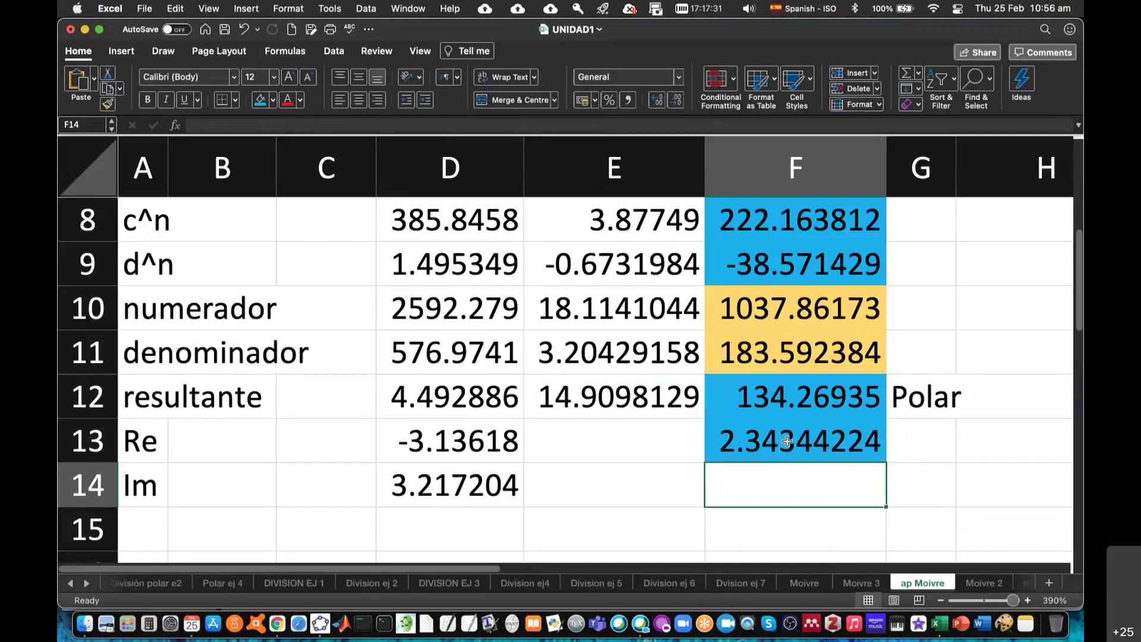
pyautogui.click(788, 442)
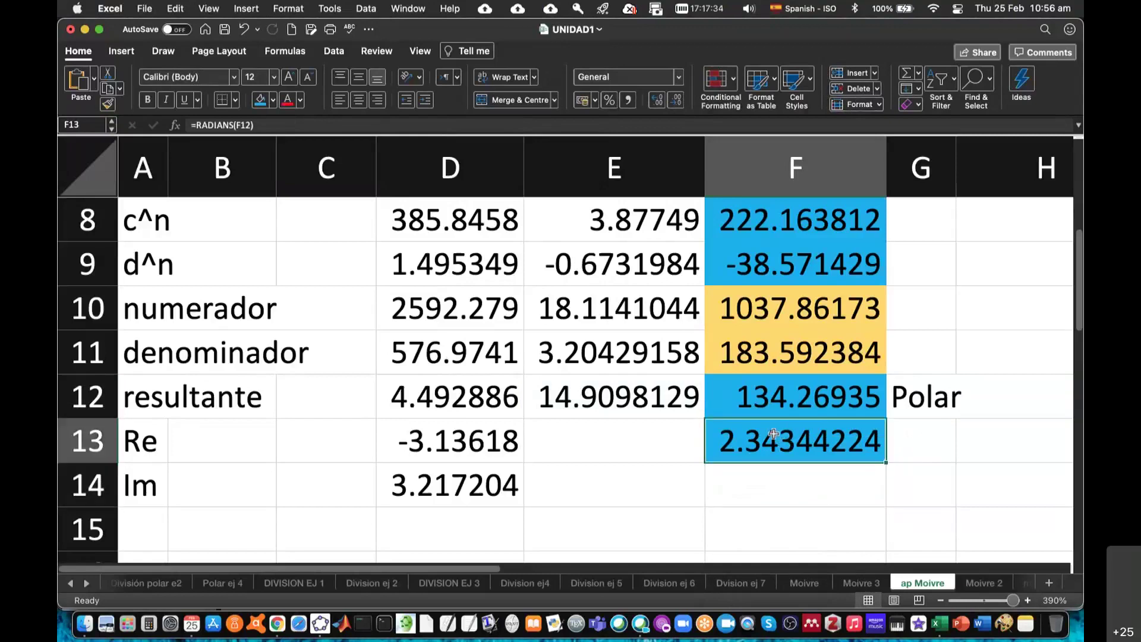
# Look up theta in the Overleaf document in Chrome and enter 1.4265 in F14 in Excel, under the reduced radian angle
pyautogui.press('super+Tab')
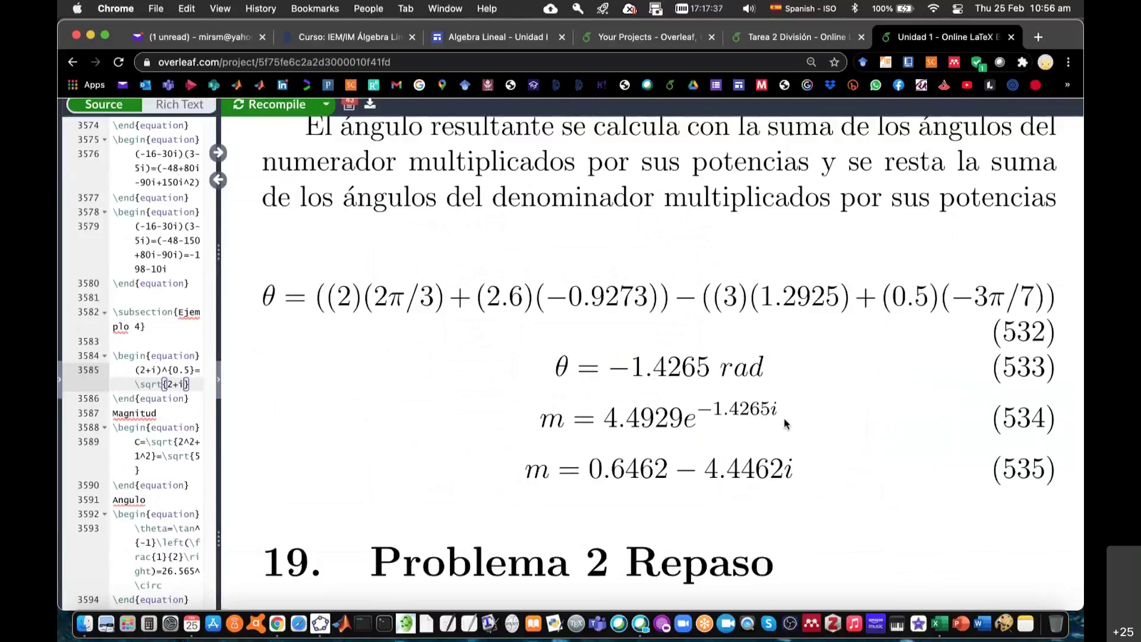
pyautogui.press('super+Tab')
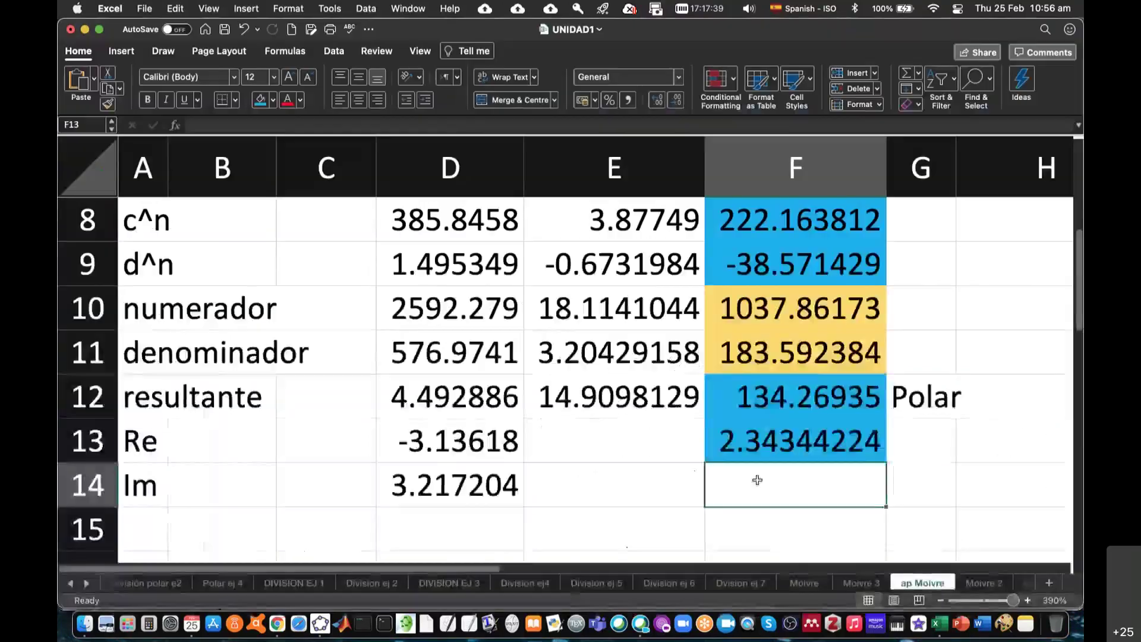
pyautogui.write('1.4265')
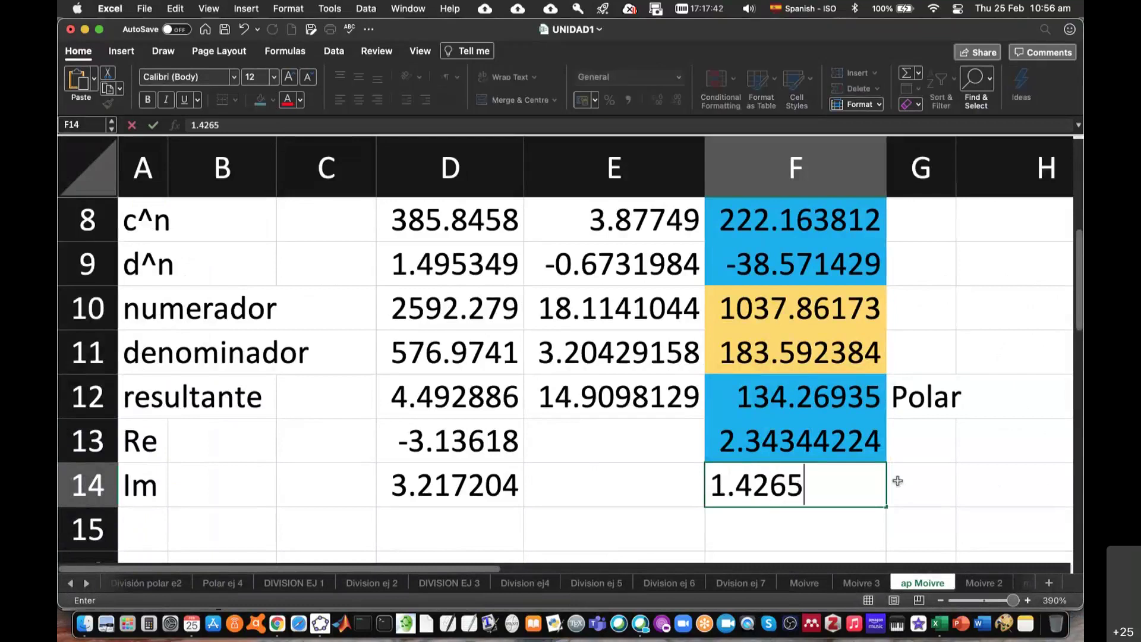
pyautogui.click(918, 446)
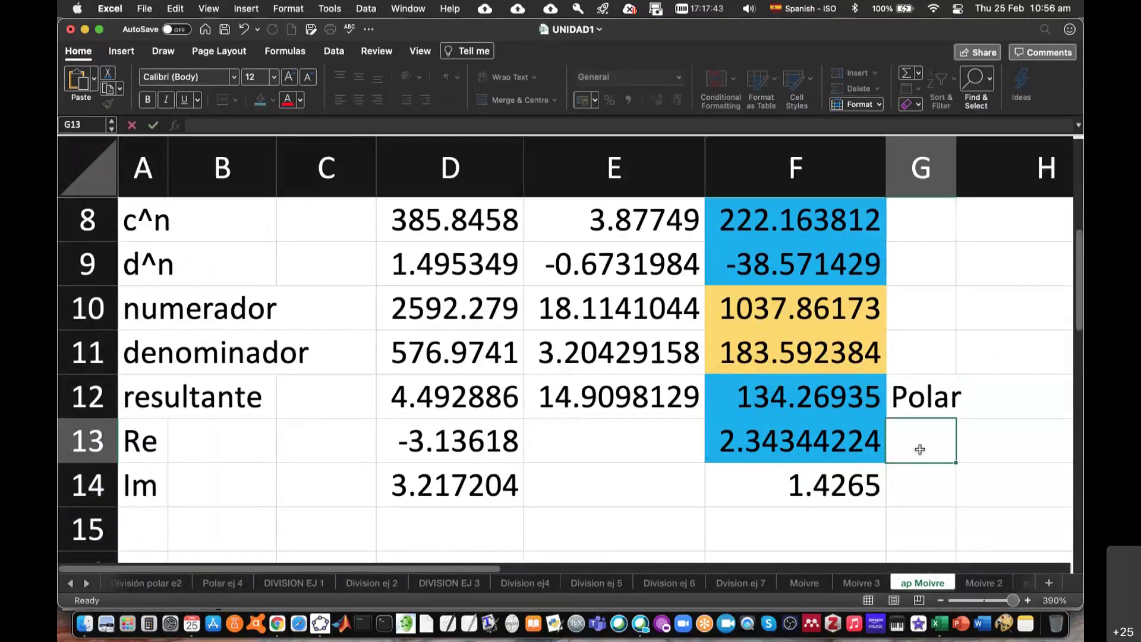
pyautogui.moveTo(833, 443); pyautogui.dragTo(803, 481)
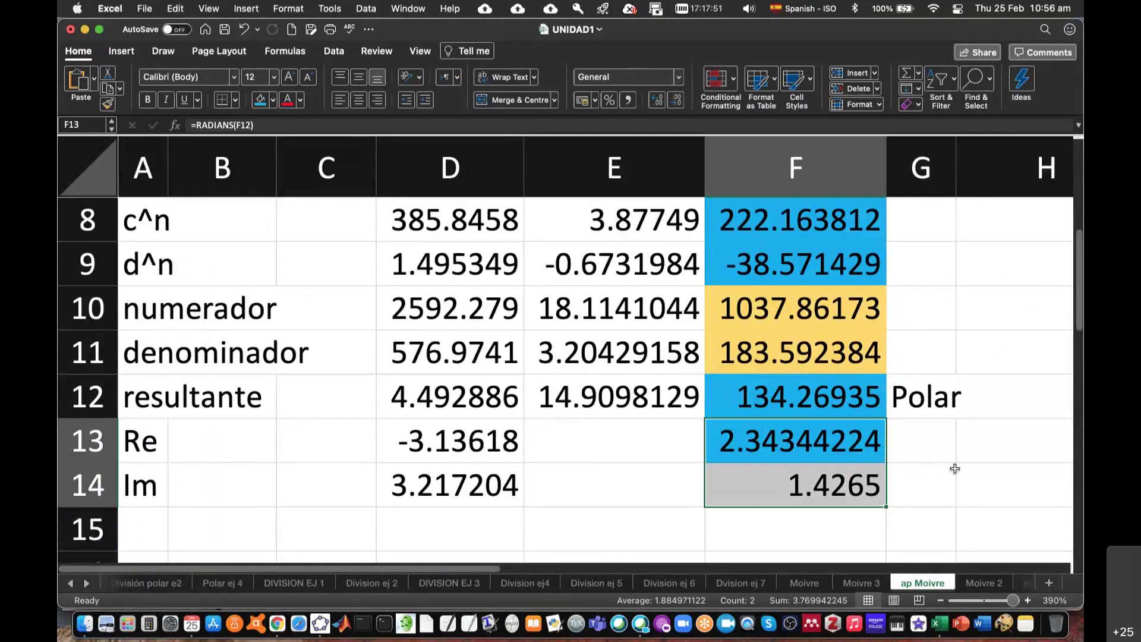
# Compare the theta equation and the polar and rectangular results in Overleaf in Chrome with the angle, power and resultant rows in Excel
pyautogui.press('super+Tab')
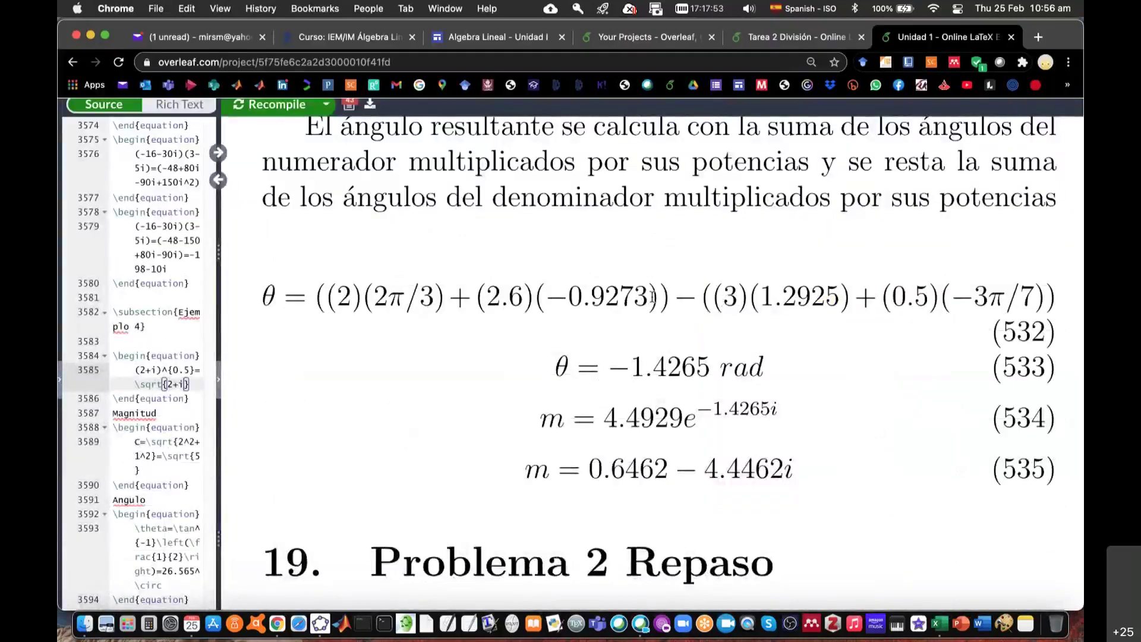
pyautogui.press('super+Tab')
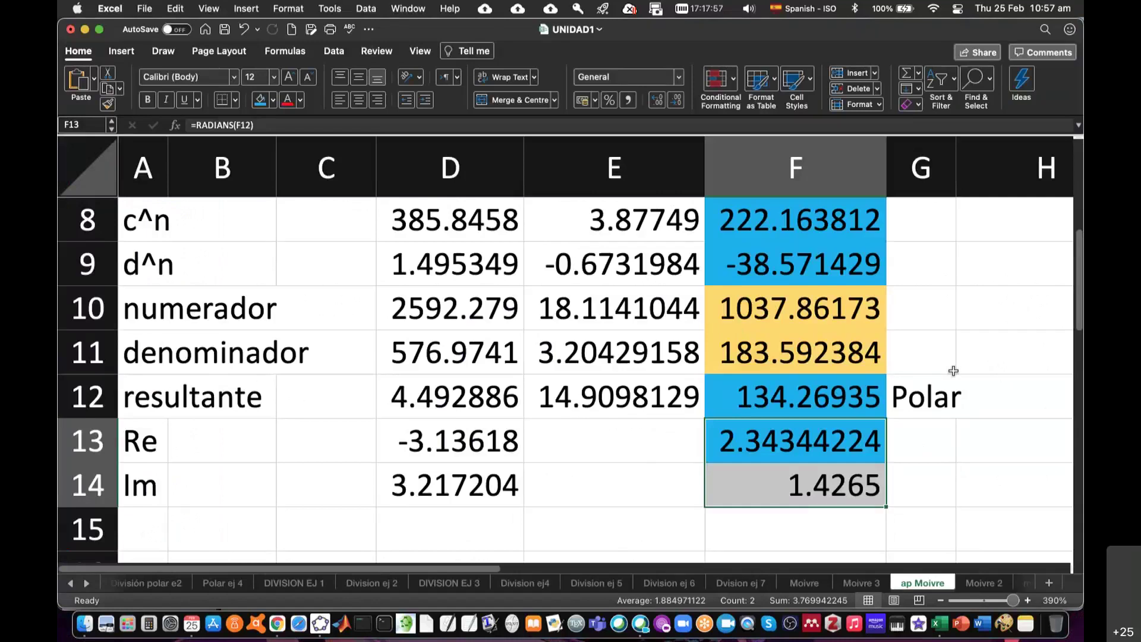
pyautogui.scroll(7, 994, 360)
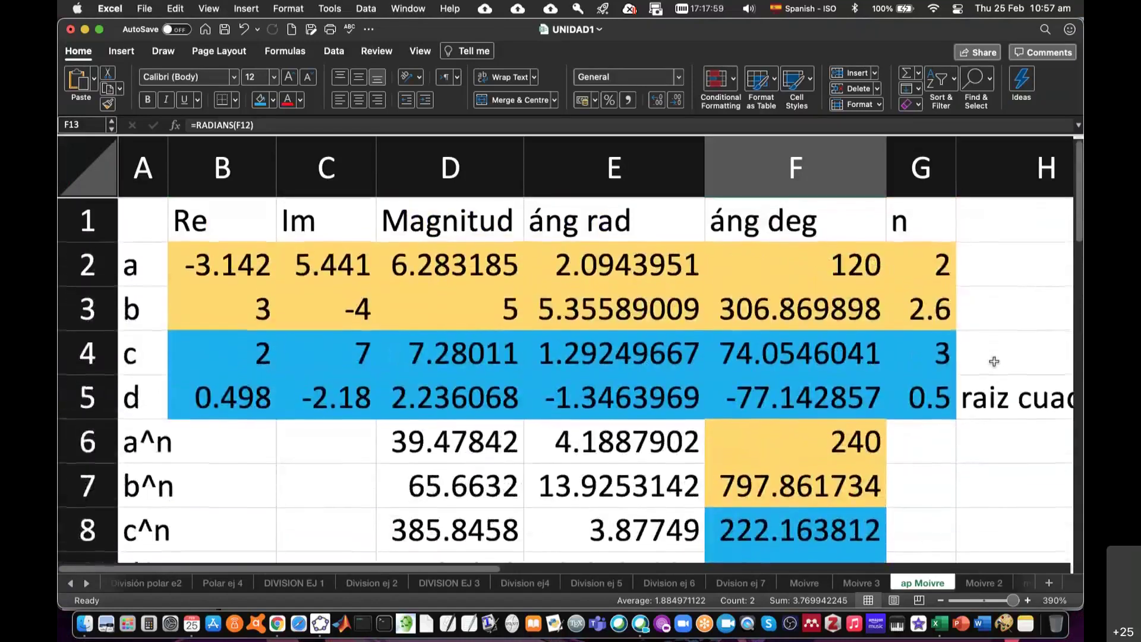
pyautogui.scroll(-1, 993, 361)
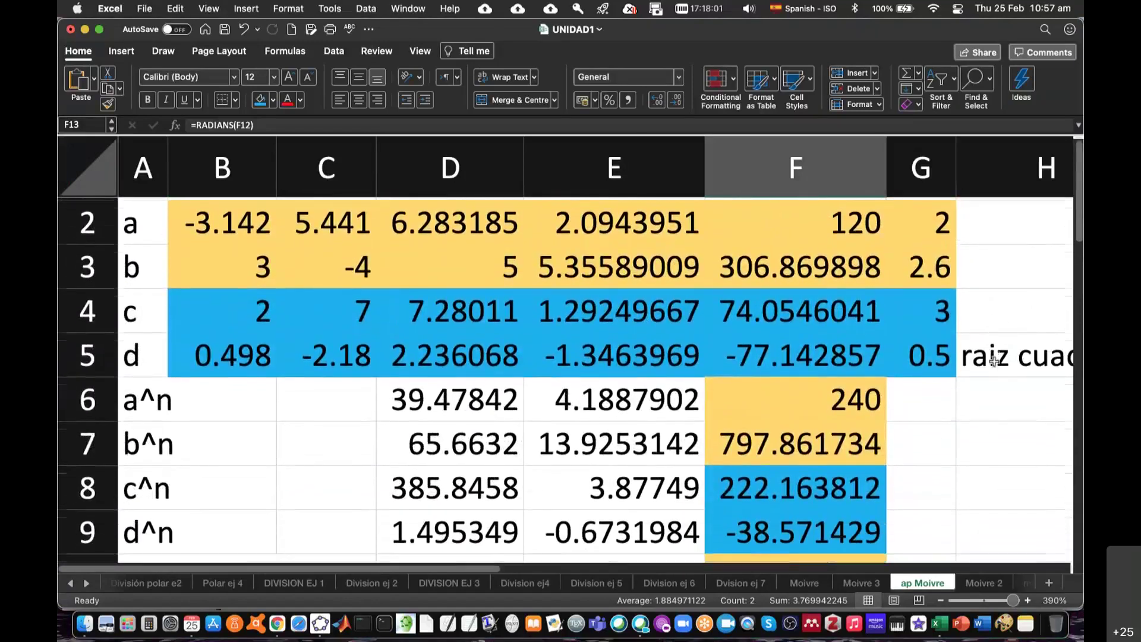
pyautogui.scroll(-8, 994, 362)
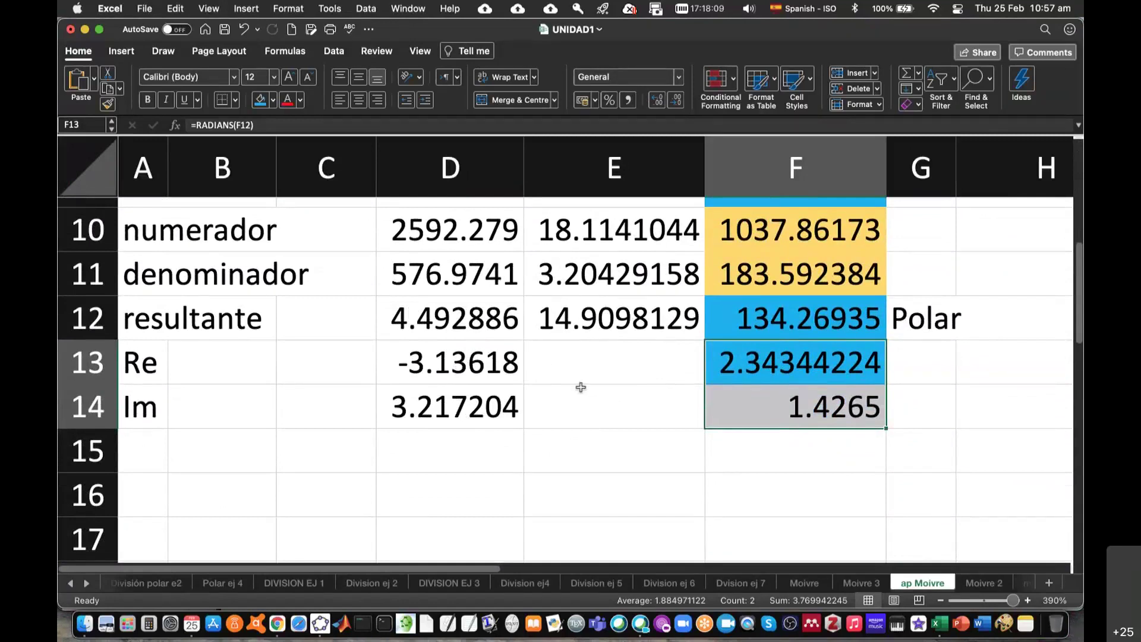
pyautogui.press('super+Tab')
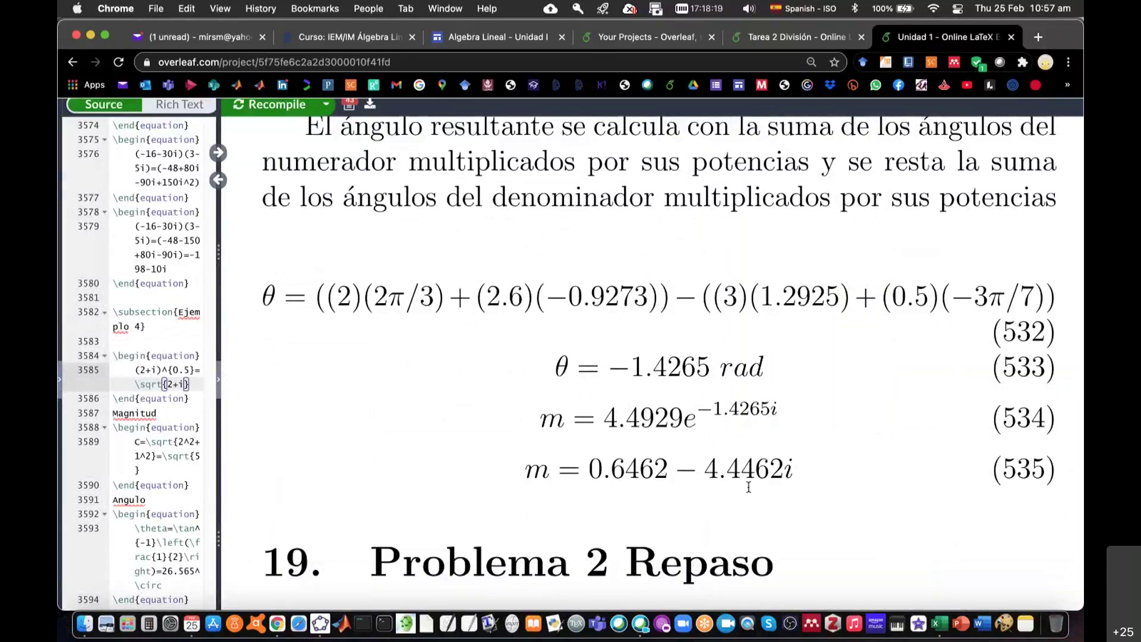
pyautogui.press('super+Tab')
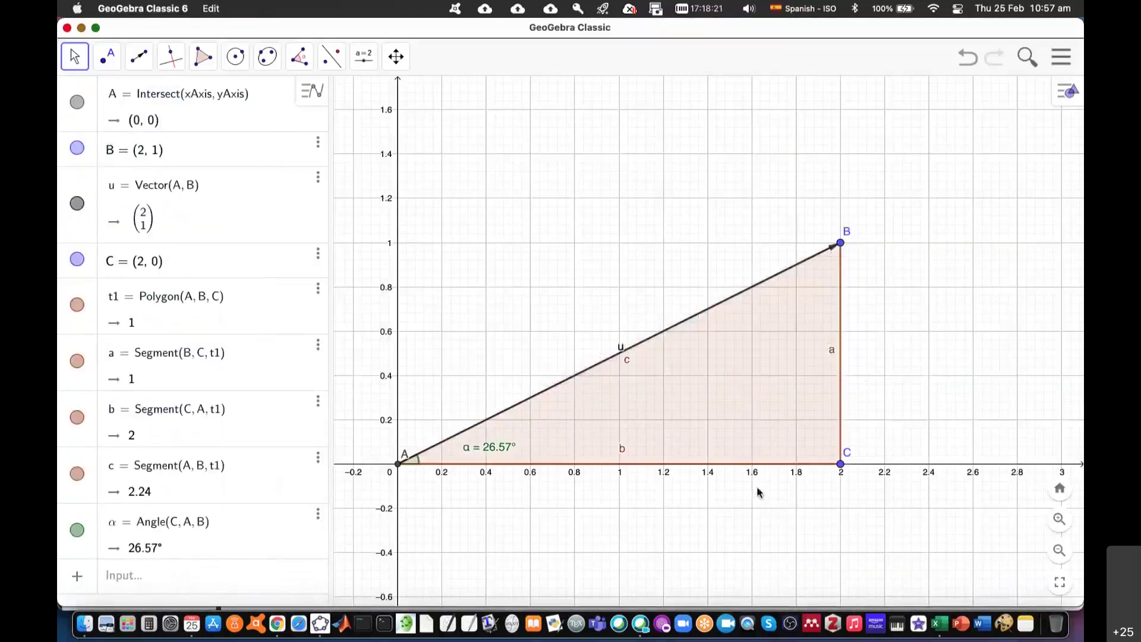
pyautogui.press('super+Tab')
pyautogui.press('Tab')
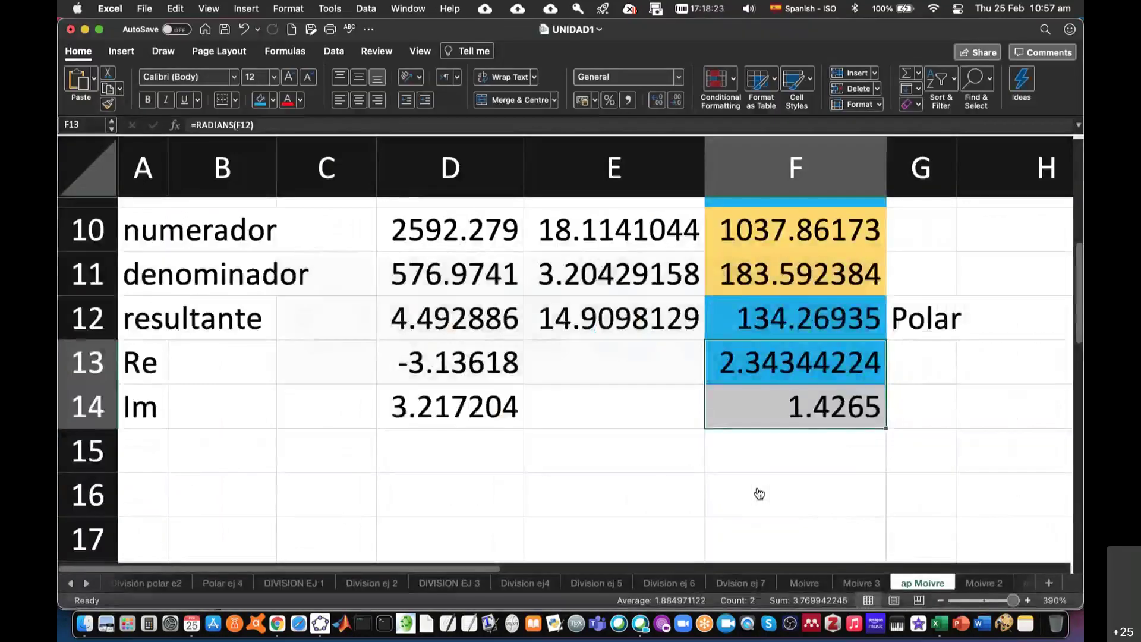
pyautogui.scroll(5, 534, 394)
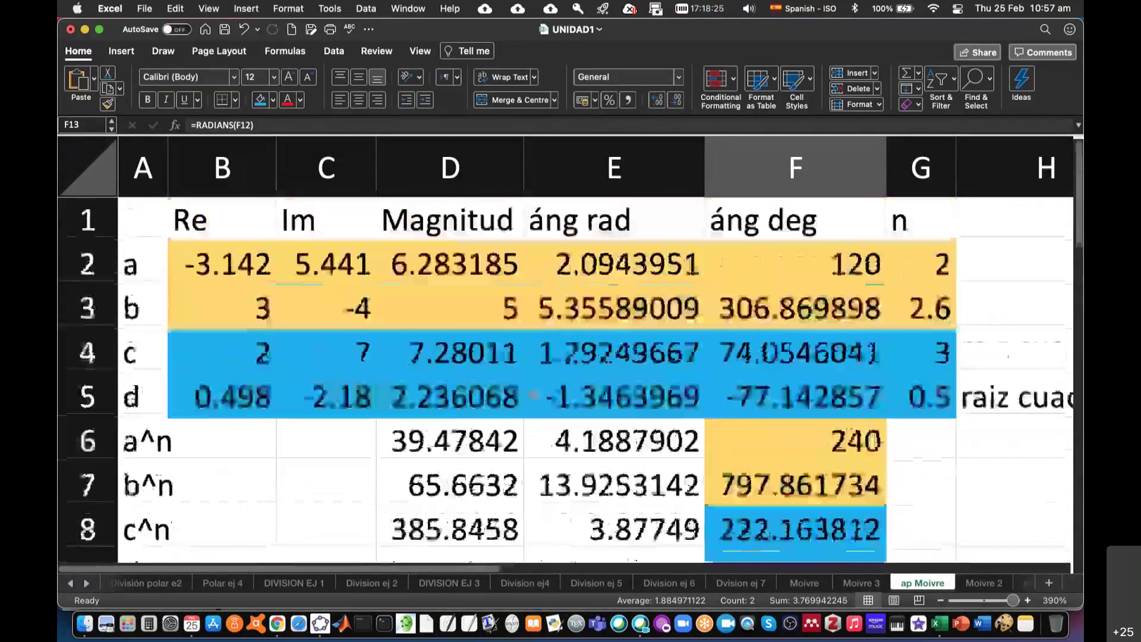
pyautogui.scroll(-1, 533, 394)
pyautogui.scroll(-5, 533, 394)
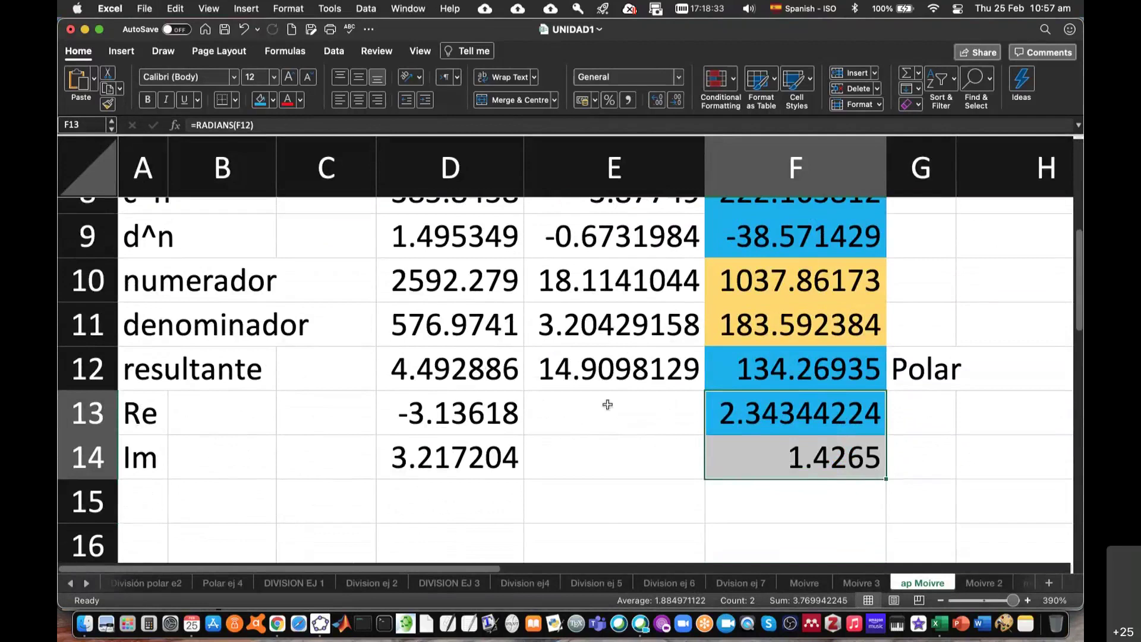
# Clear the comparison angle from F14 below the resultant's radian angle
pyautogui.click(611, 448)
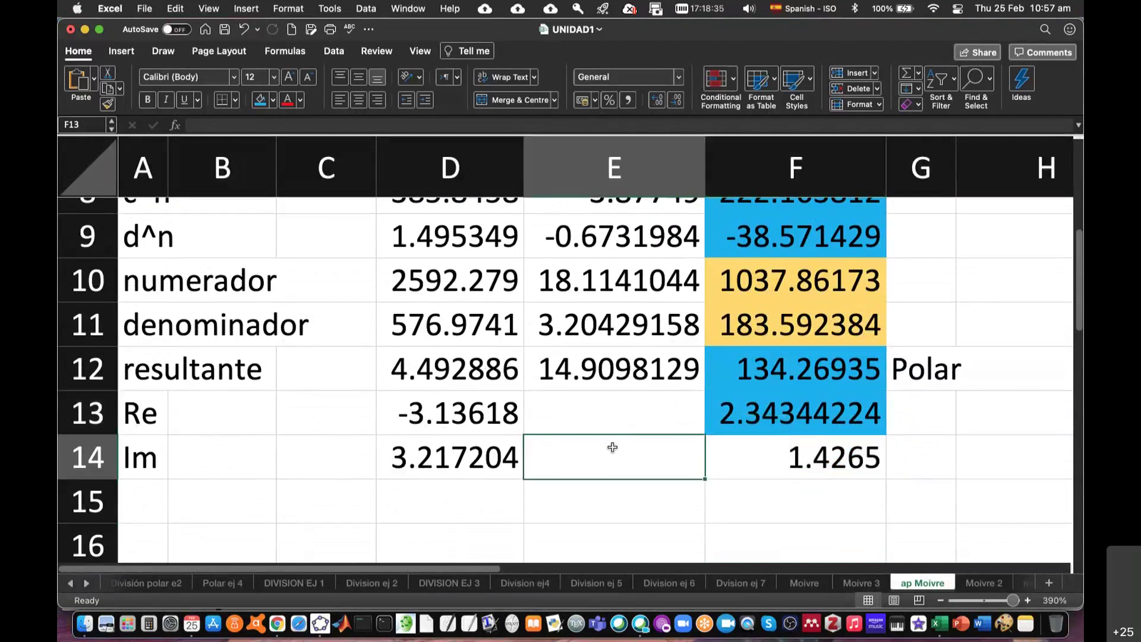
pyautogui.click(810, 467)
pyautogui.click(816, 415)
pyautogui.click(820, 456)
pyautogui.press('BackSpace')
pyautogui.click(945, 470)
pyautogui.click(817, 416)
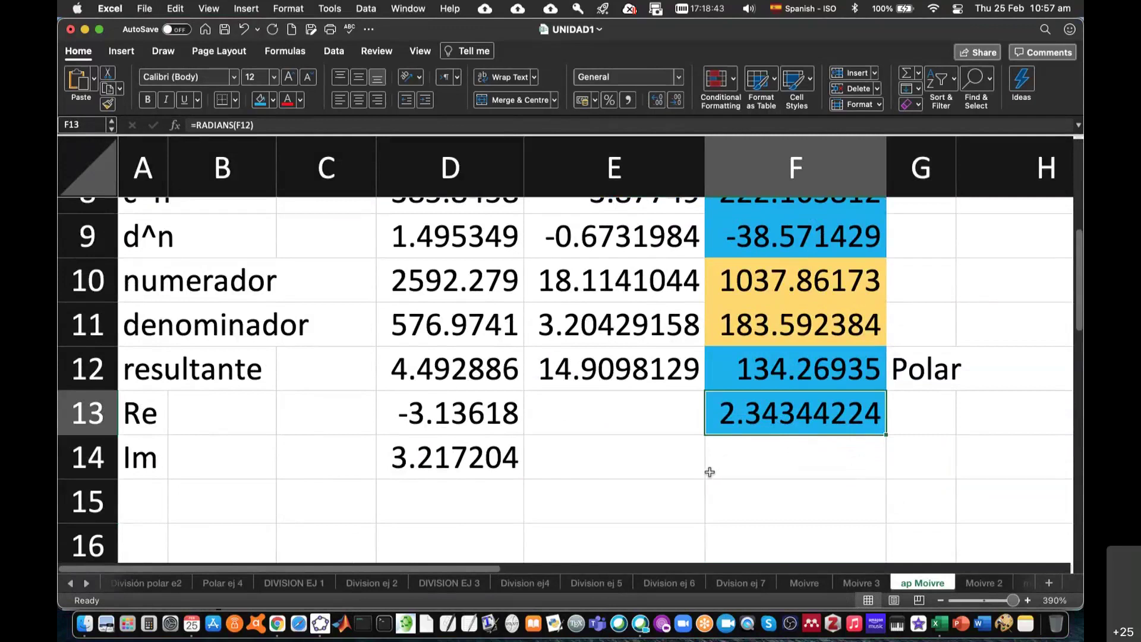
# Change the Re formula in D13 to use the reduced radian angle: =D12*COS(F13)
pyautogui.click(479, 418)
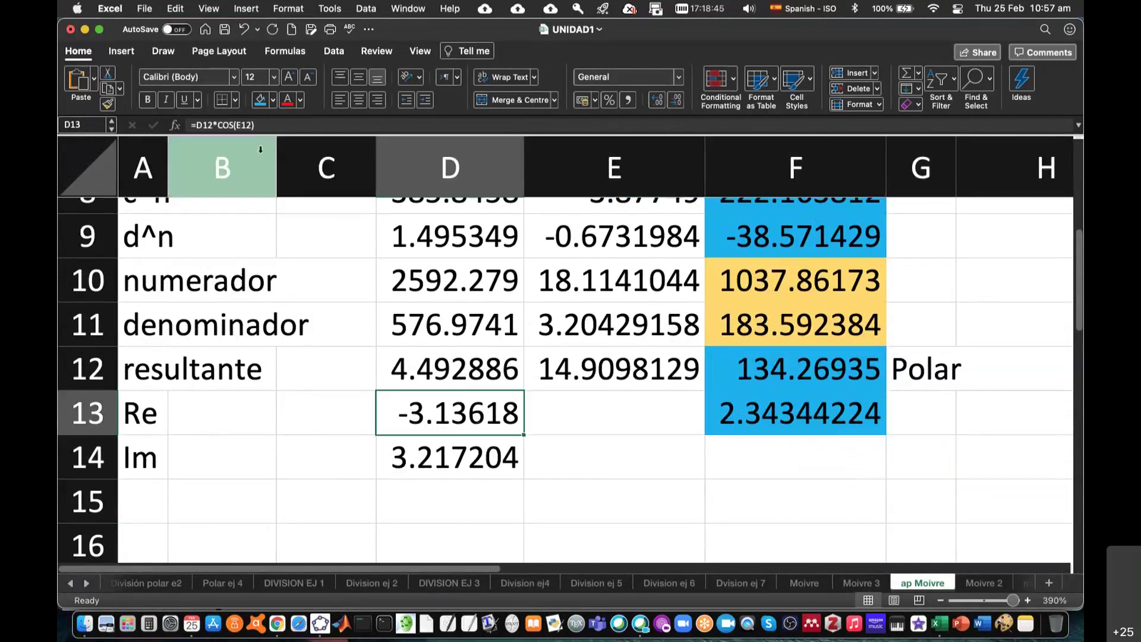
pyautogui.click(270, 130)
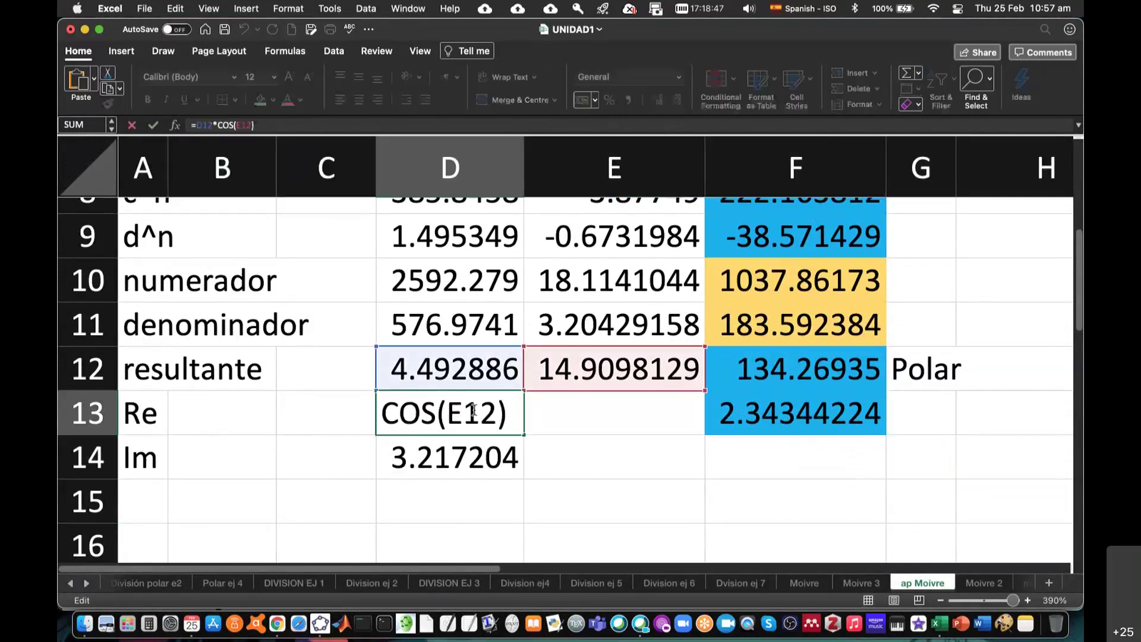
pyautogui.click(476, 412)
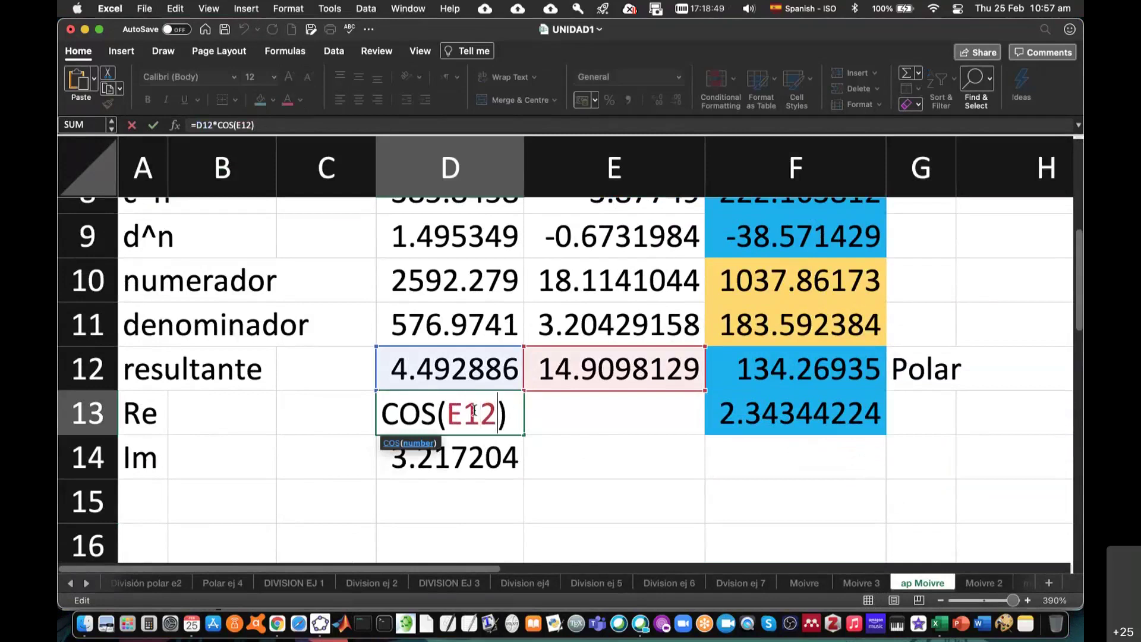
pyautogui.press('BackSpace')
pyautogui.press('BackSpace')
pyautogui.press('BackSpace')
pyautogui.write('F')
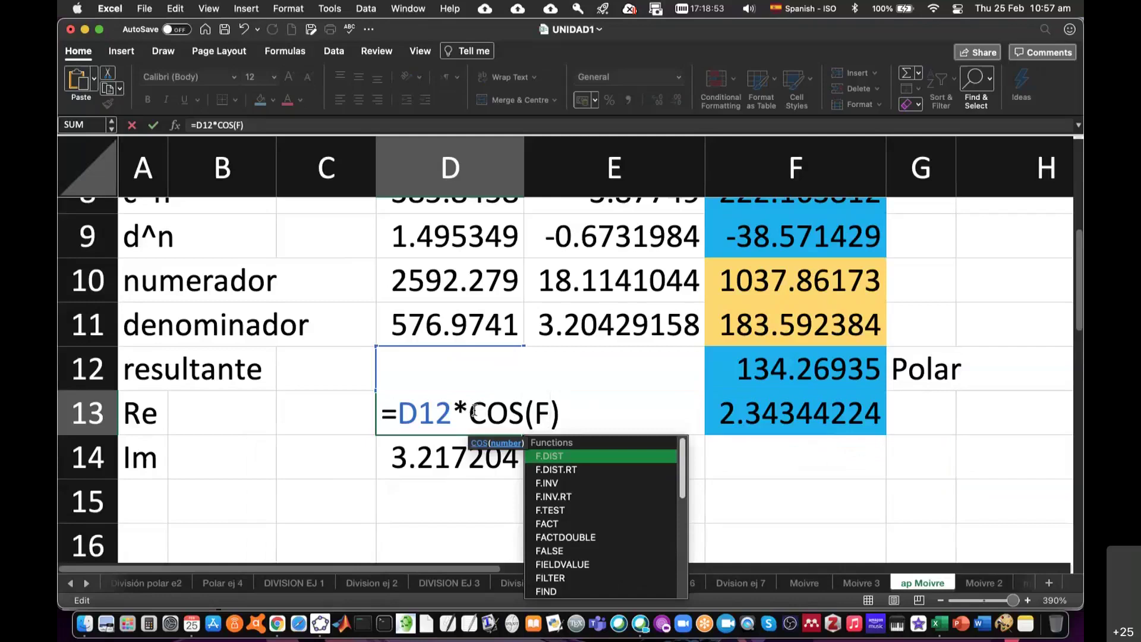
pyautogui.write('13')
pyautogui.press('Return')
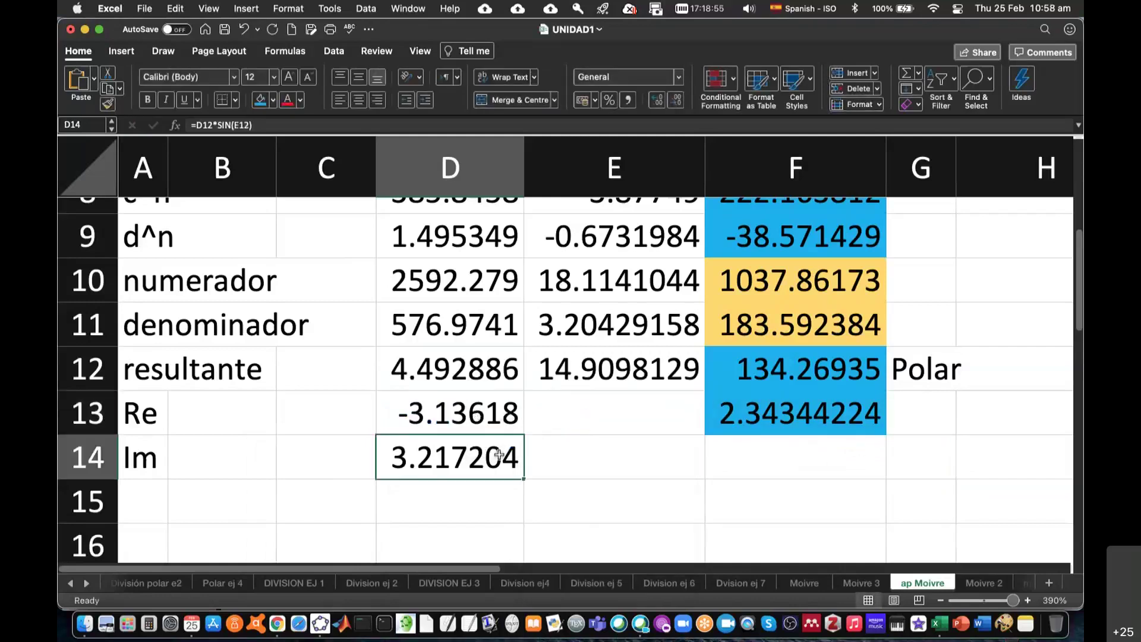
# Replace the Im formula in D14 with =D12*SIN(F13) and save the workbook
pyautogui.write('=')
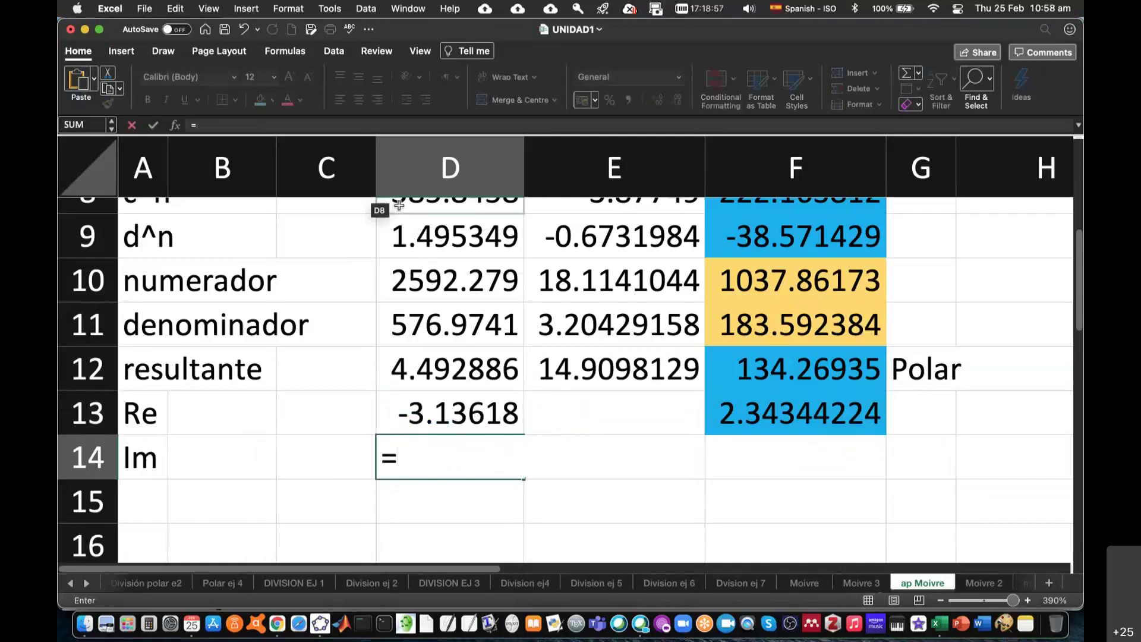
pyautogui.click(472, 374)
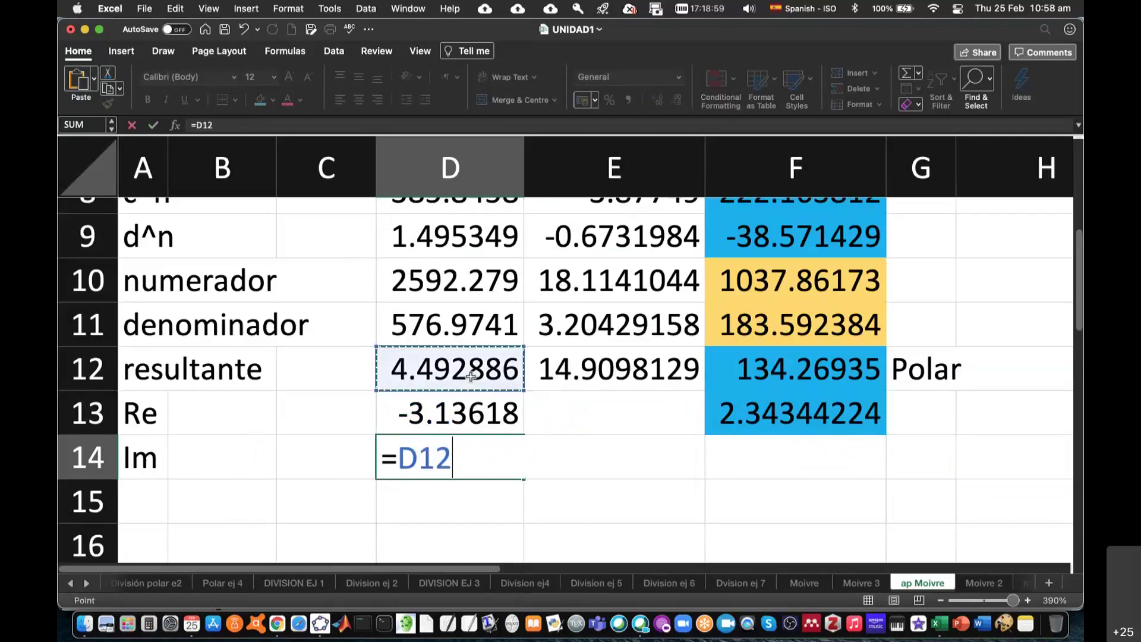
pyautogui.write('*sin')
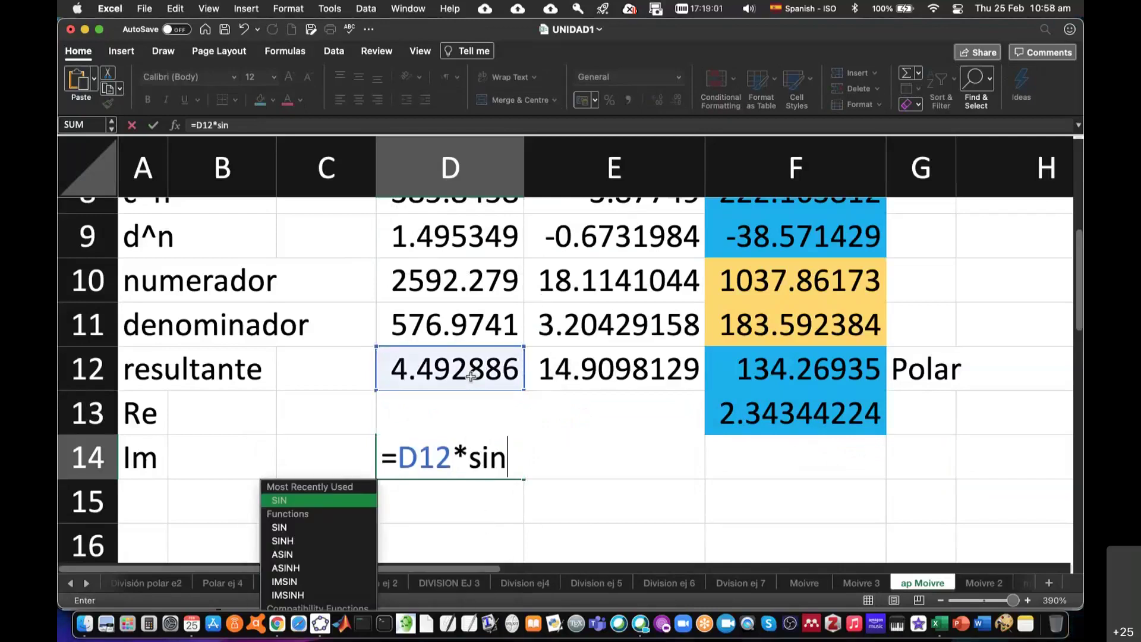
pyautogui.write('(')
pyautogui.click(751, 413)
pyautogui.write(')')
pyautogui.press('Return')
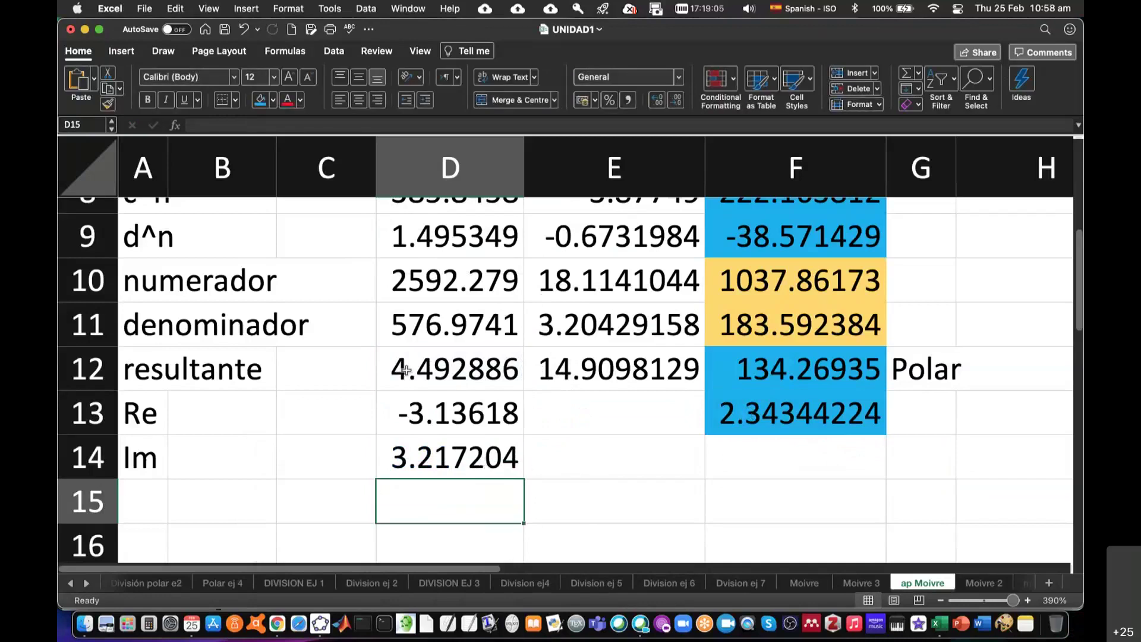
pyautogui.click(225, 31)
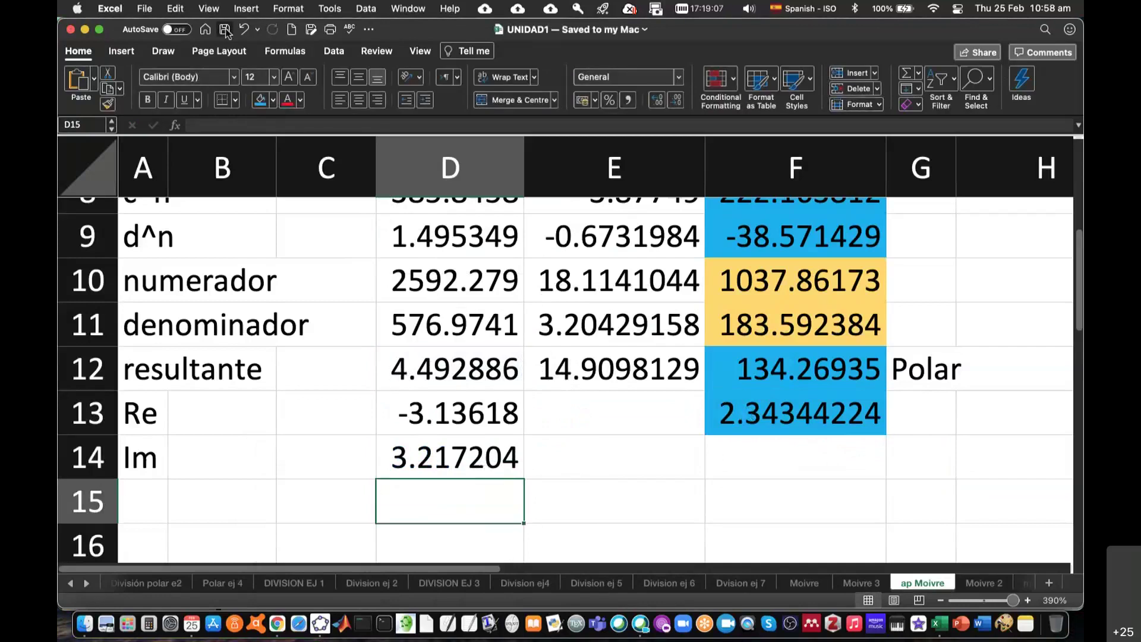